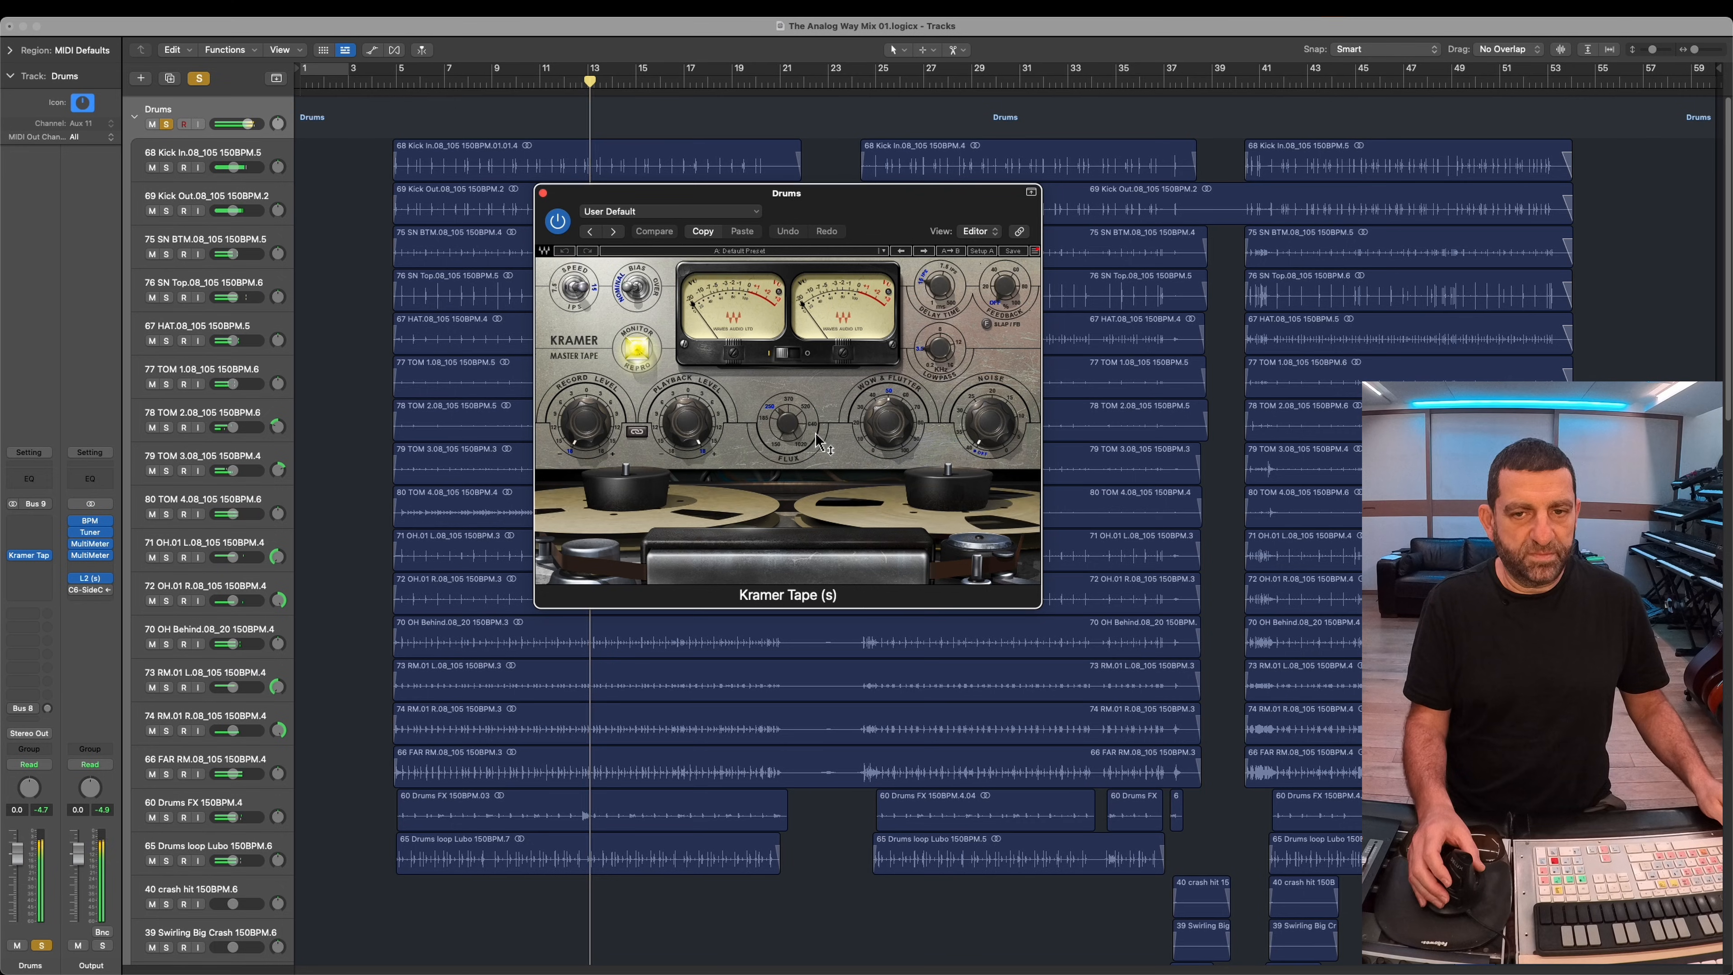
Step: Link the Kramer Tape window to the track selection and compare the soloed drums with the plug-in bypassed and active
click(1019, 232)
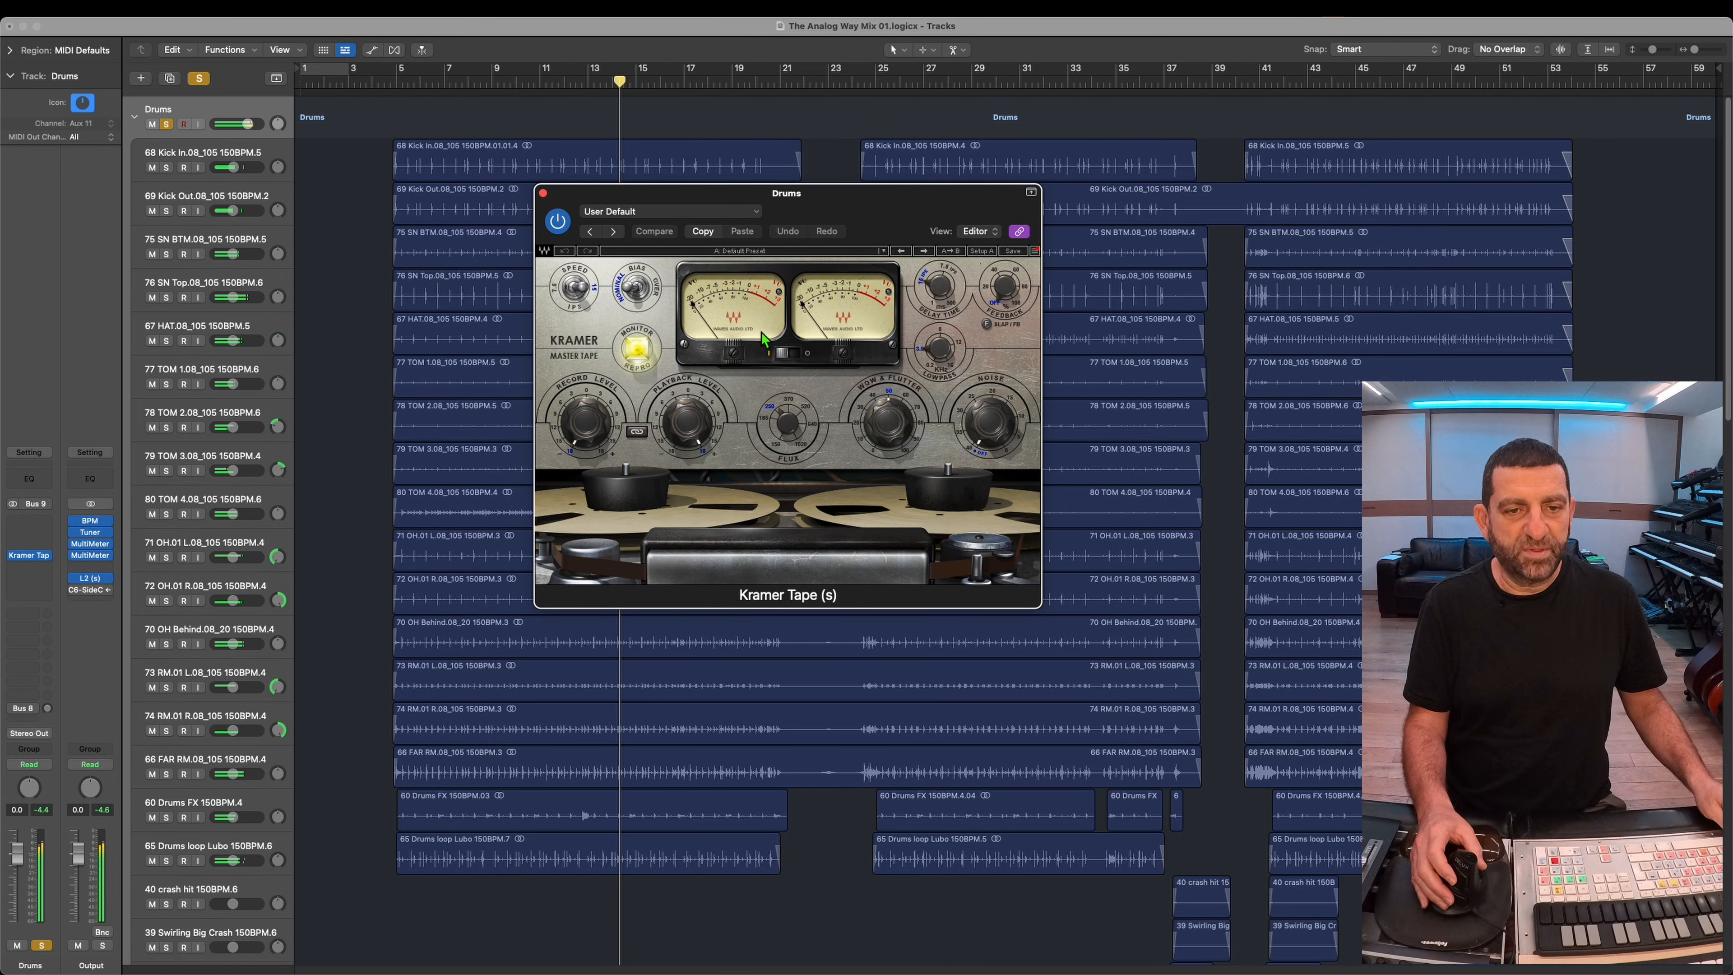
click(559, 222)
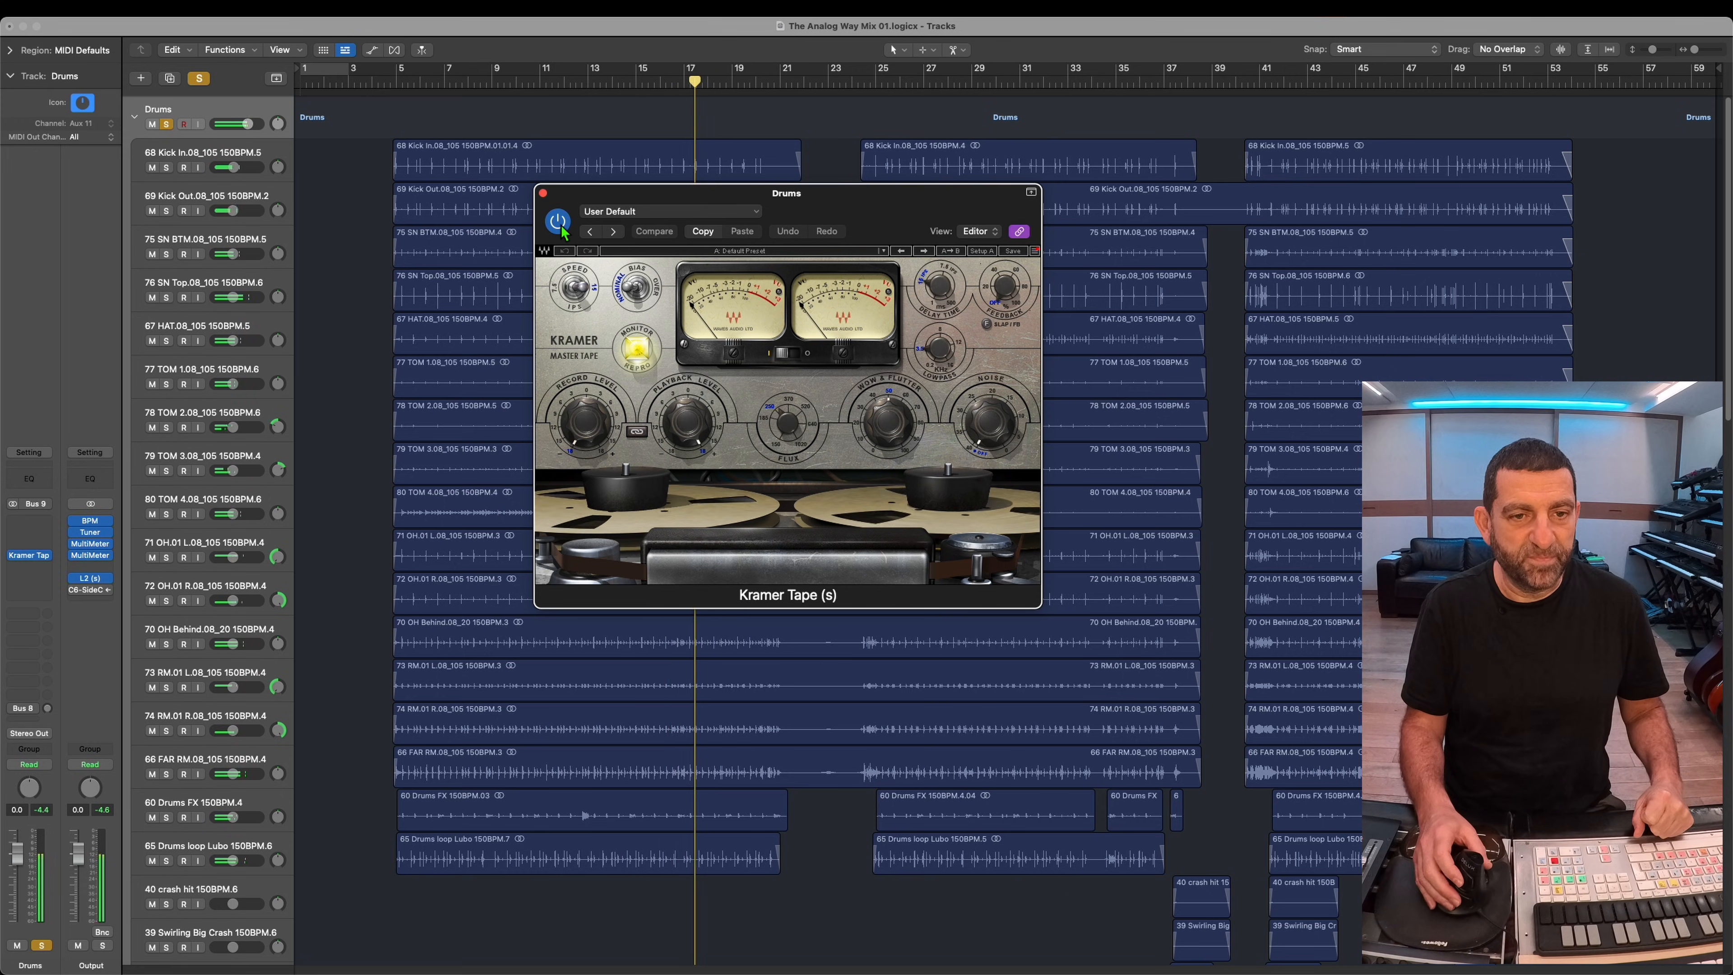
Step: Audition Kramer Tape's other tape speed on the drums around bar 28, compare it with the plug-in bypassed, and restore the original speed
click(583, 292)
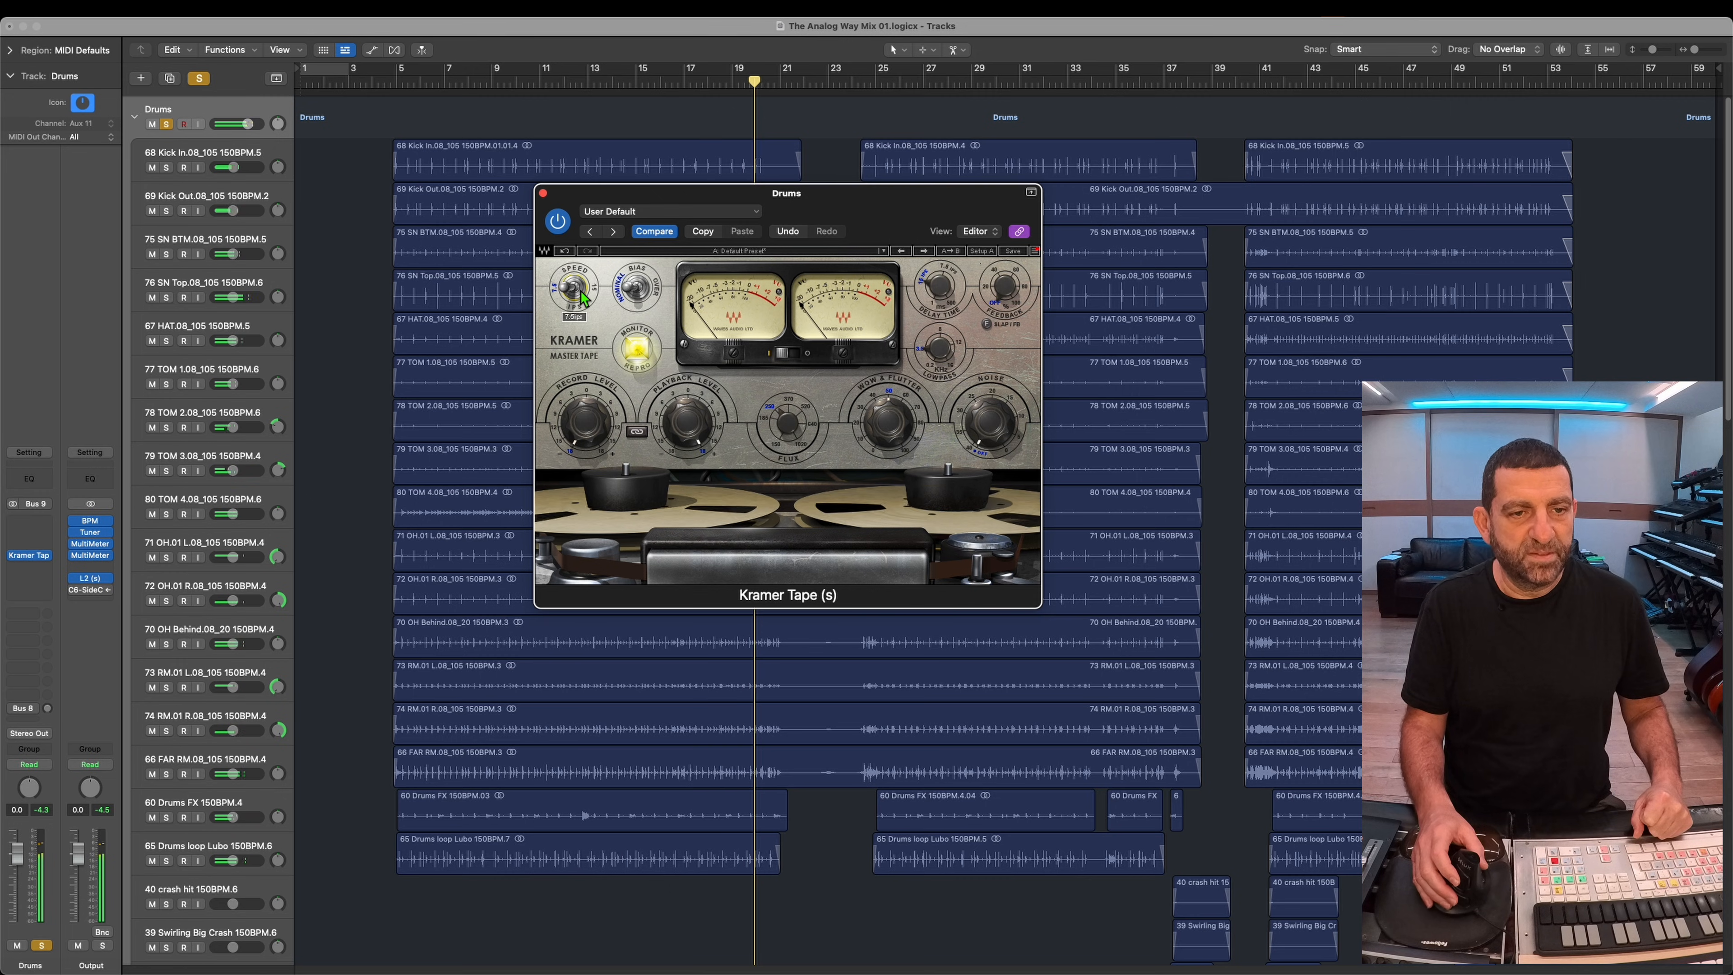
click(949, 87)
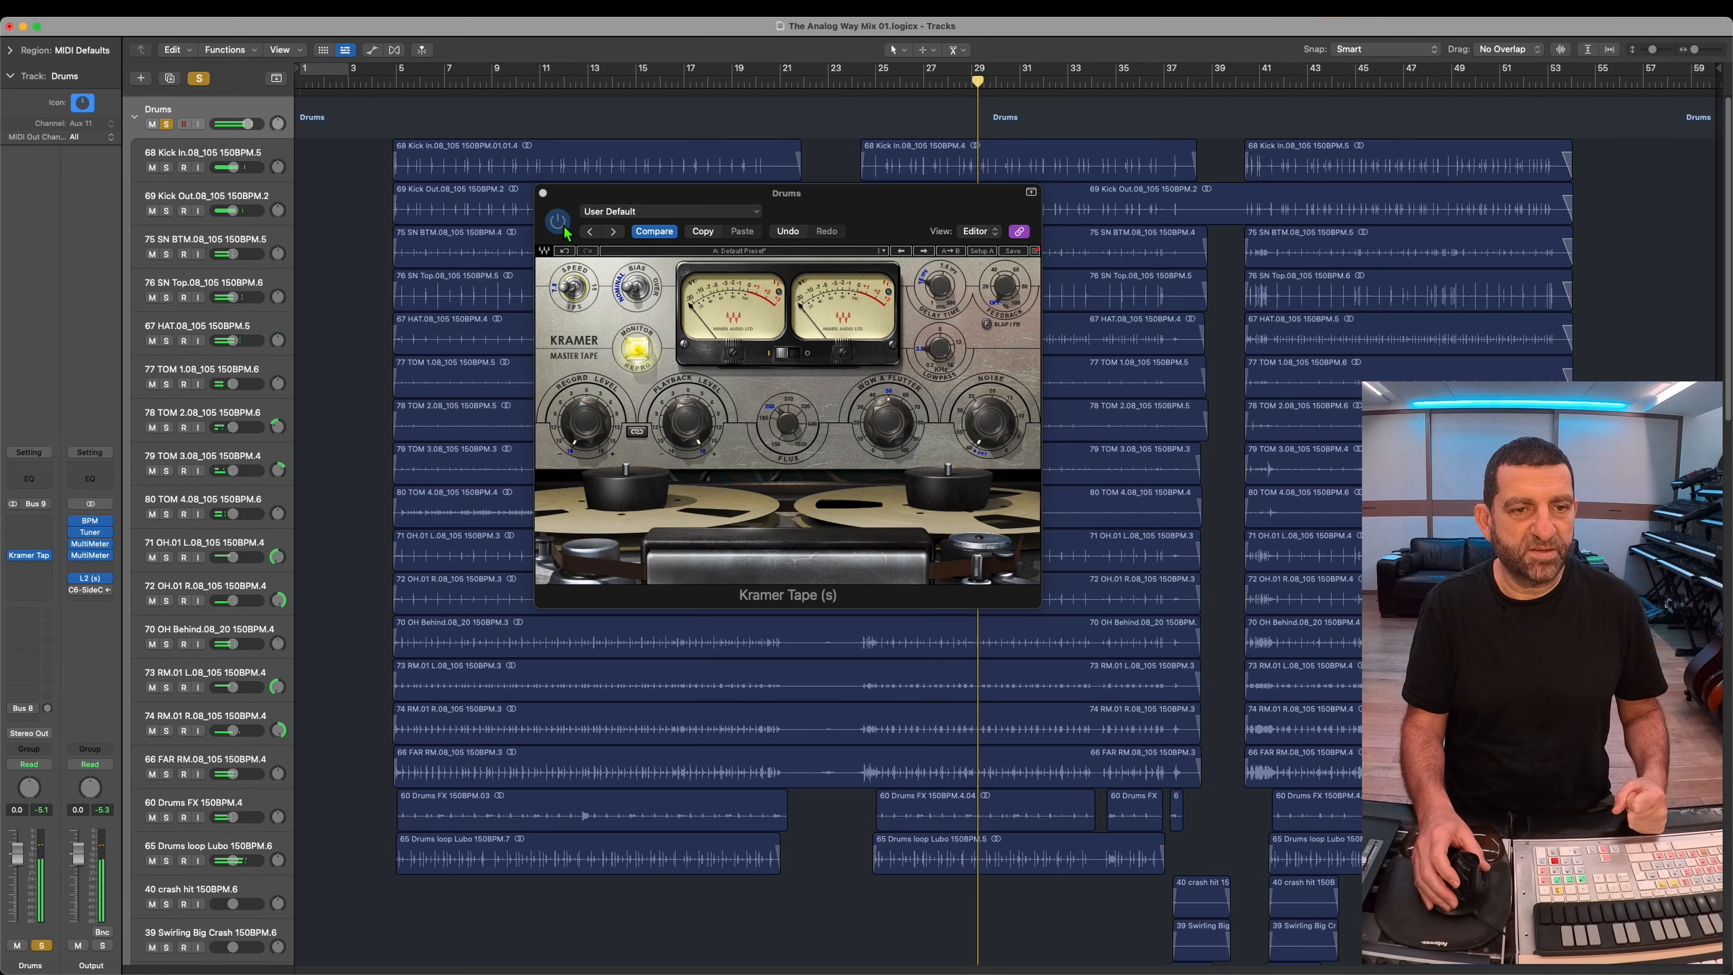
click(566, 233)
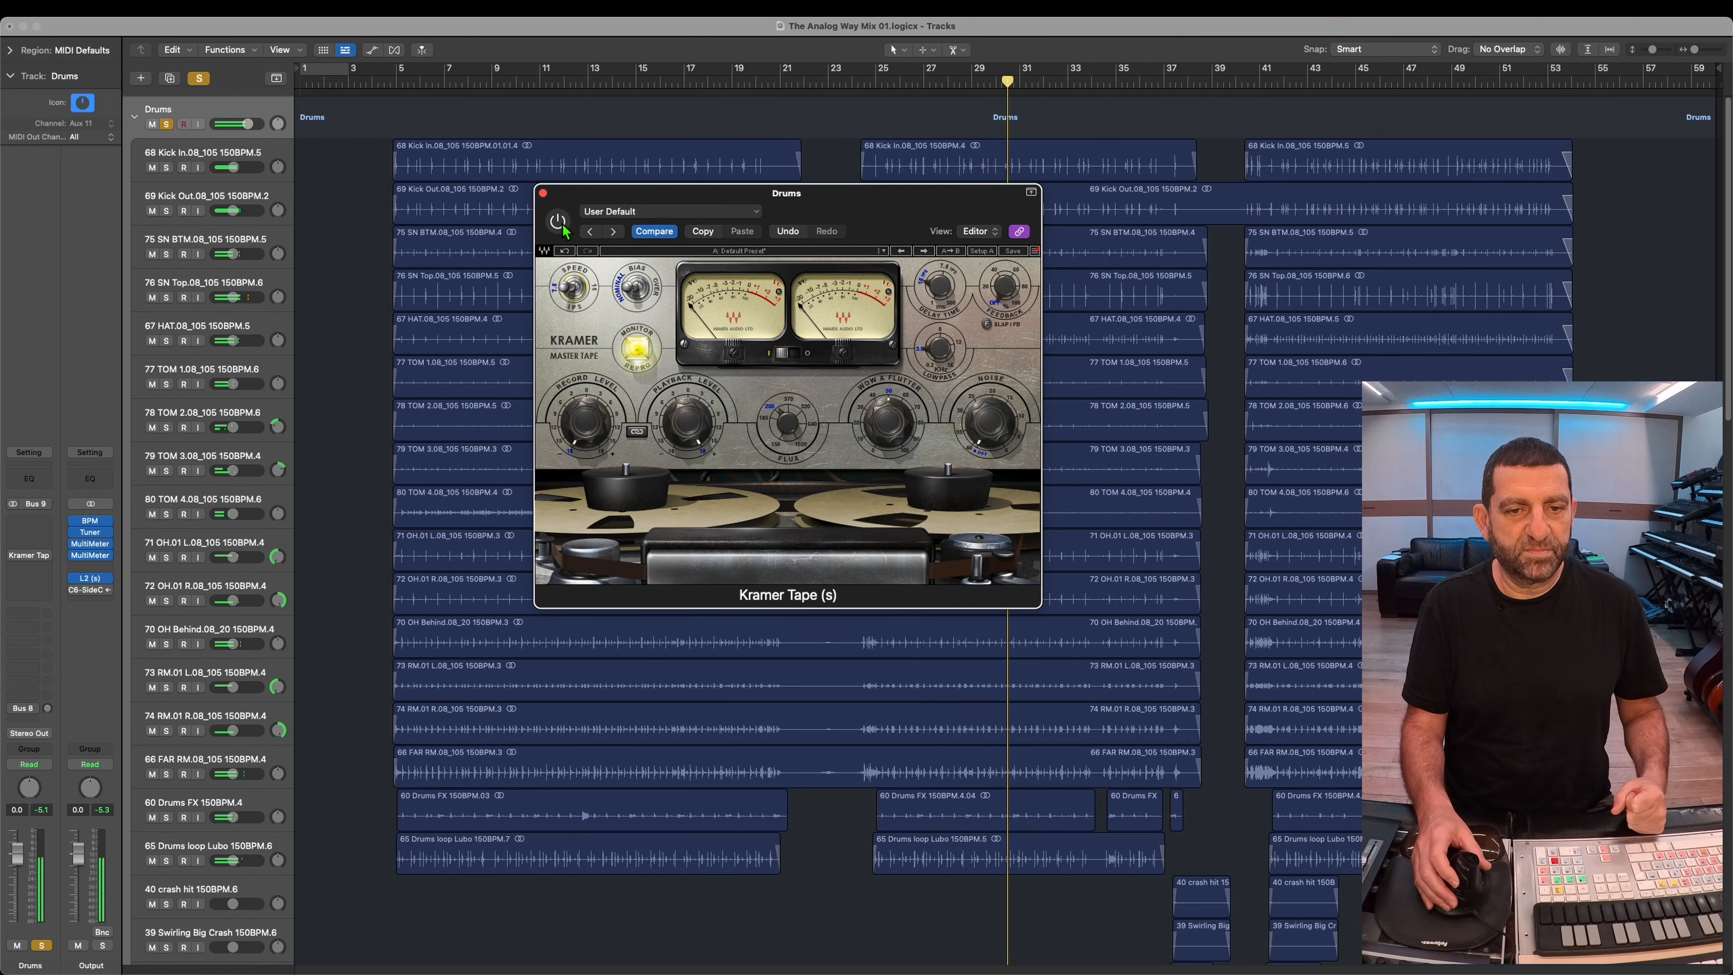
click(563, 226)
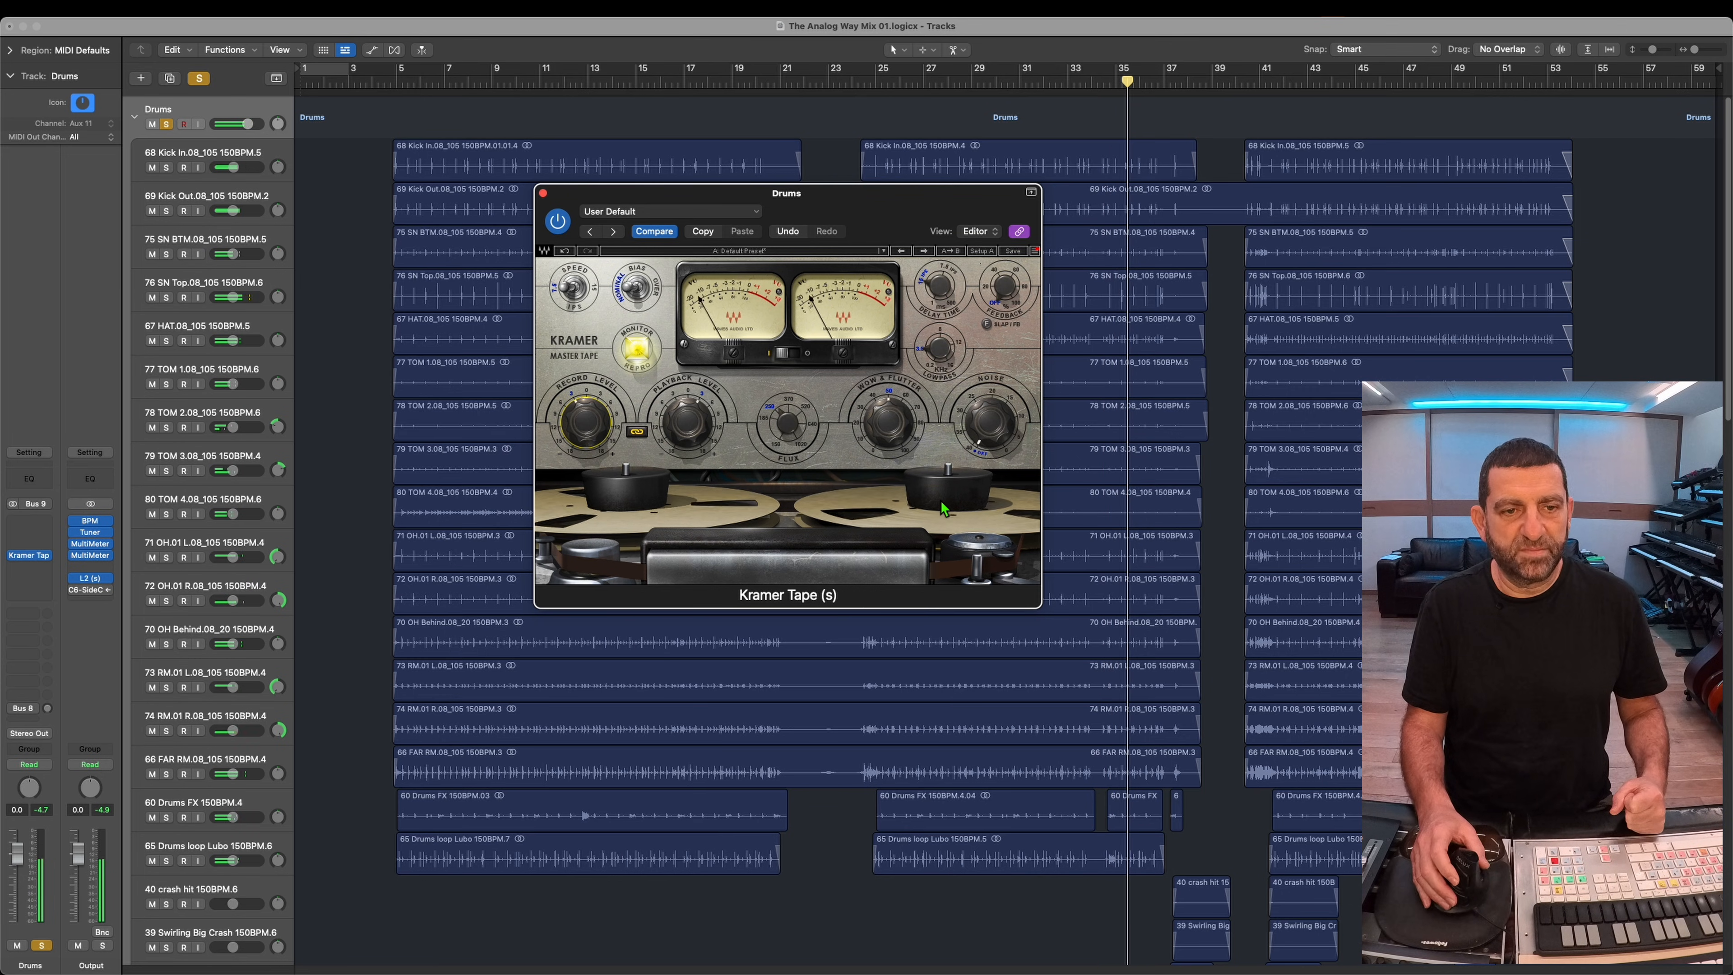
click(584, 293)
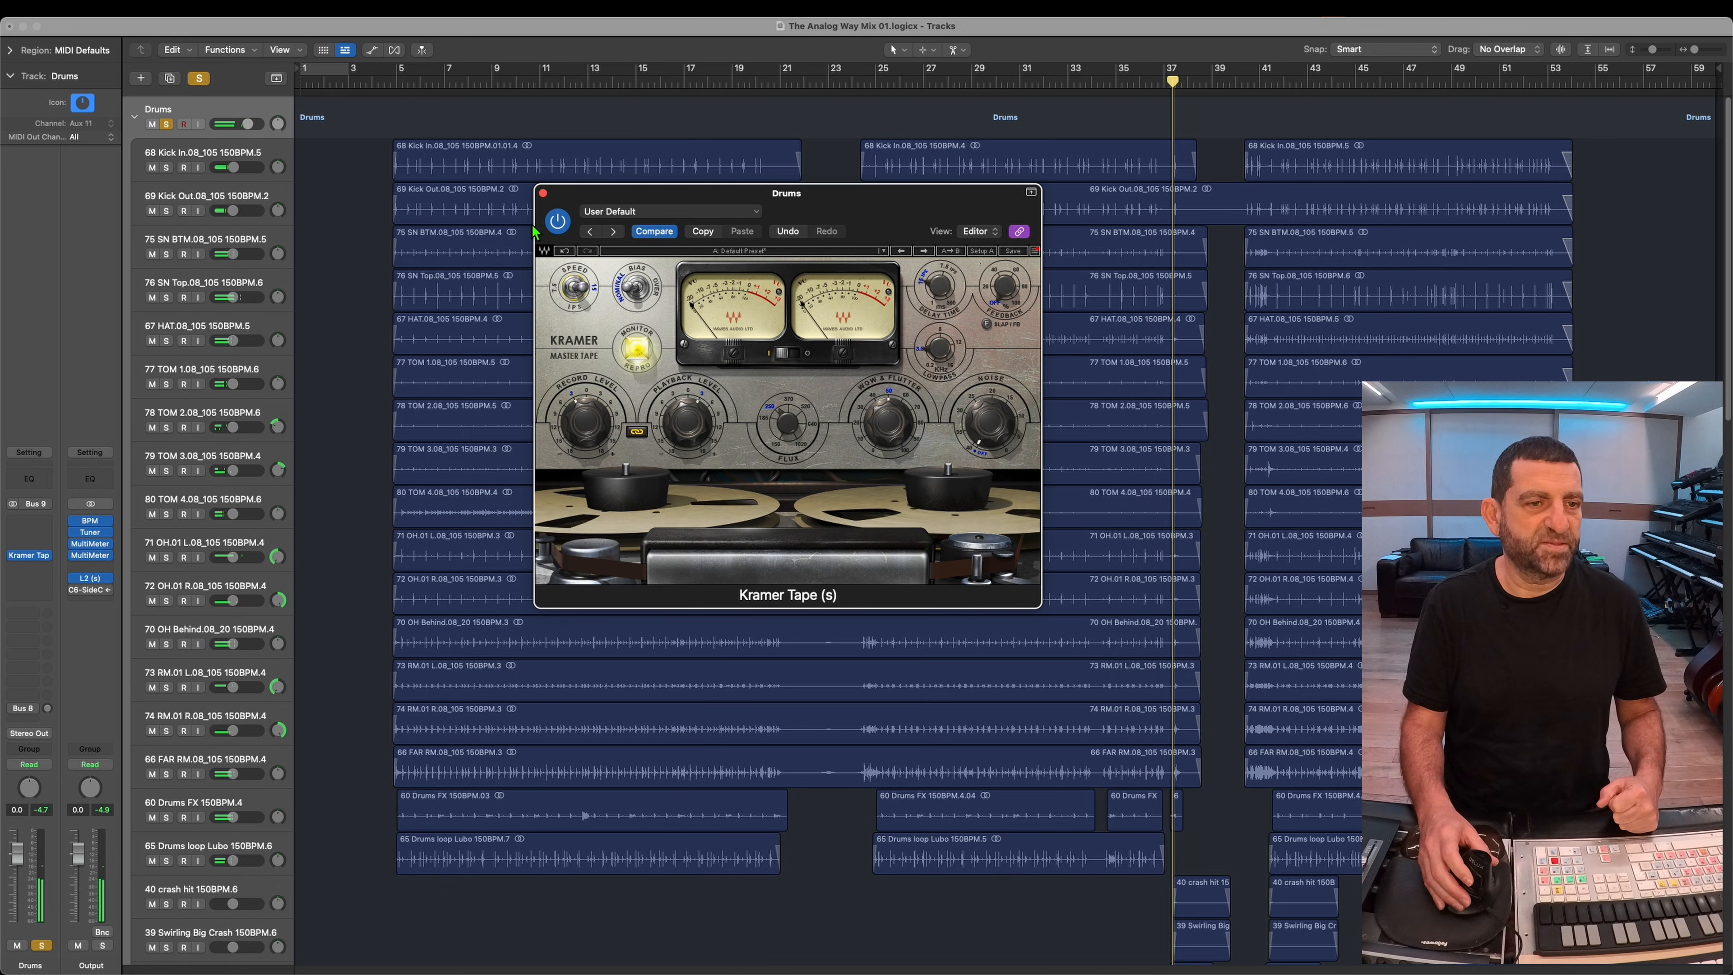
Step: Unsolo the Drums stack and insert the Kramer Tape (s) plug-in on the Bass stack
click(167, 123)
click(502, 95)
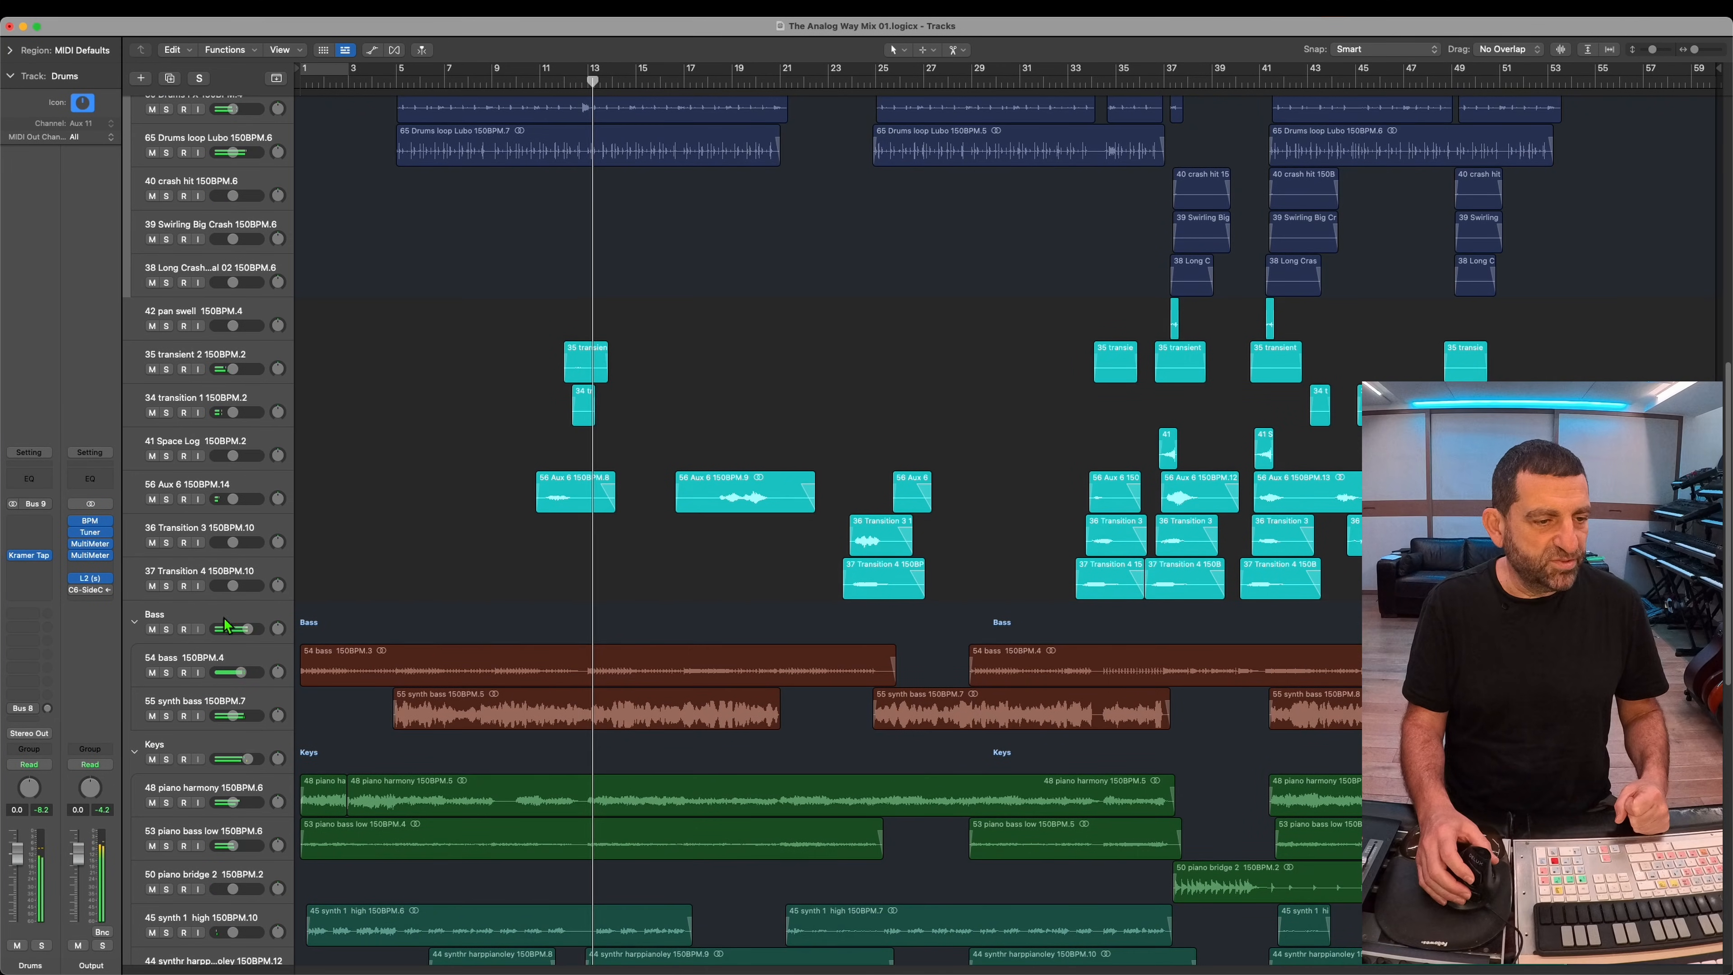
click(216, 602)
click(49, 556)
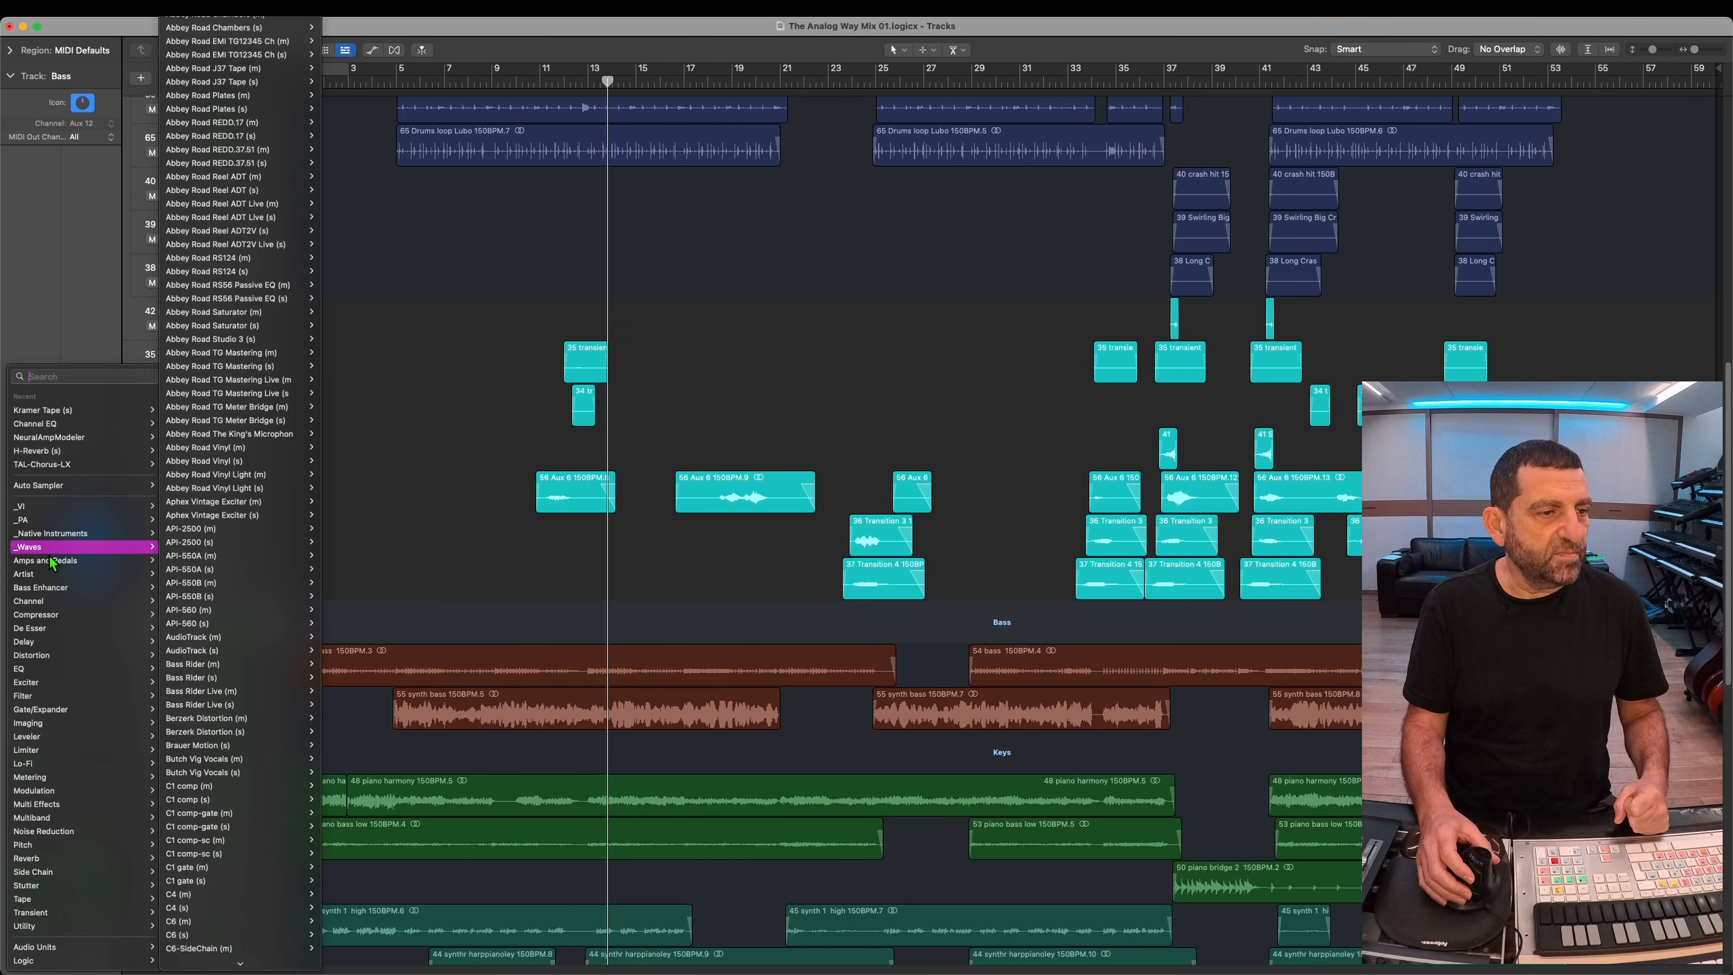
click(109, 411)
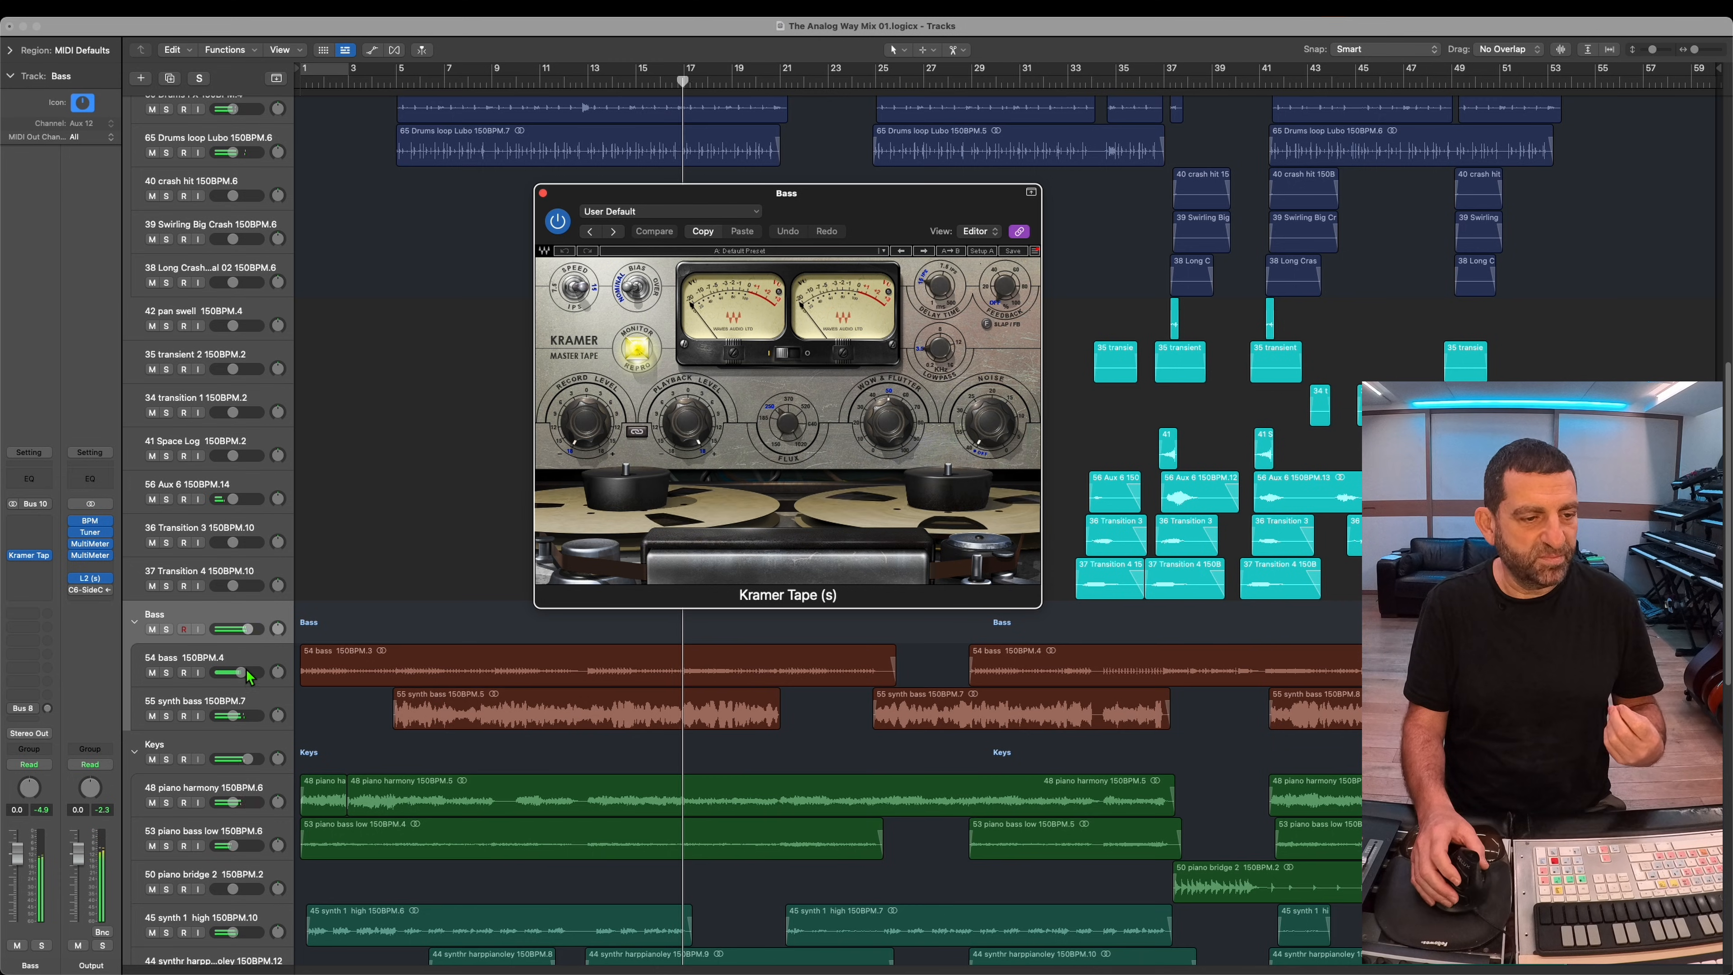
Step: Audition the 54 bass track in solo, and switch the solo and selection to the 55 synth bass track
click(205, 658)
click(167, 675)
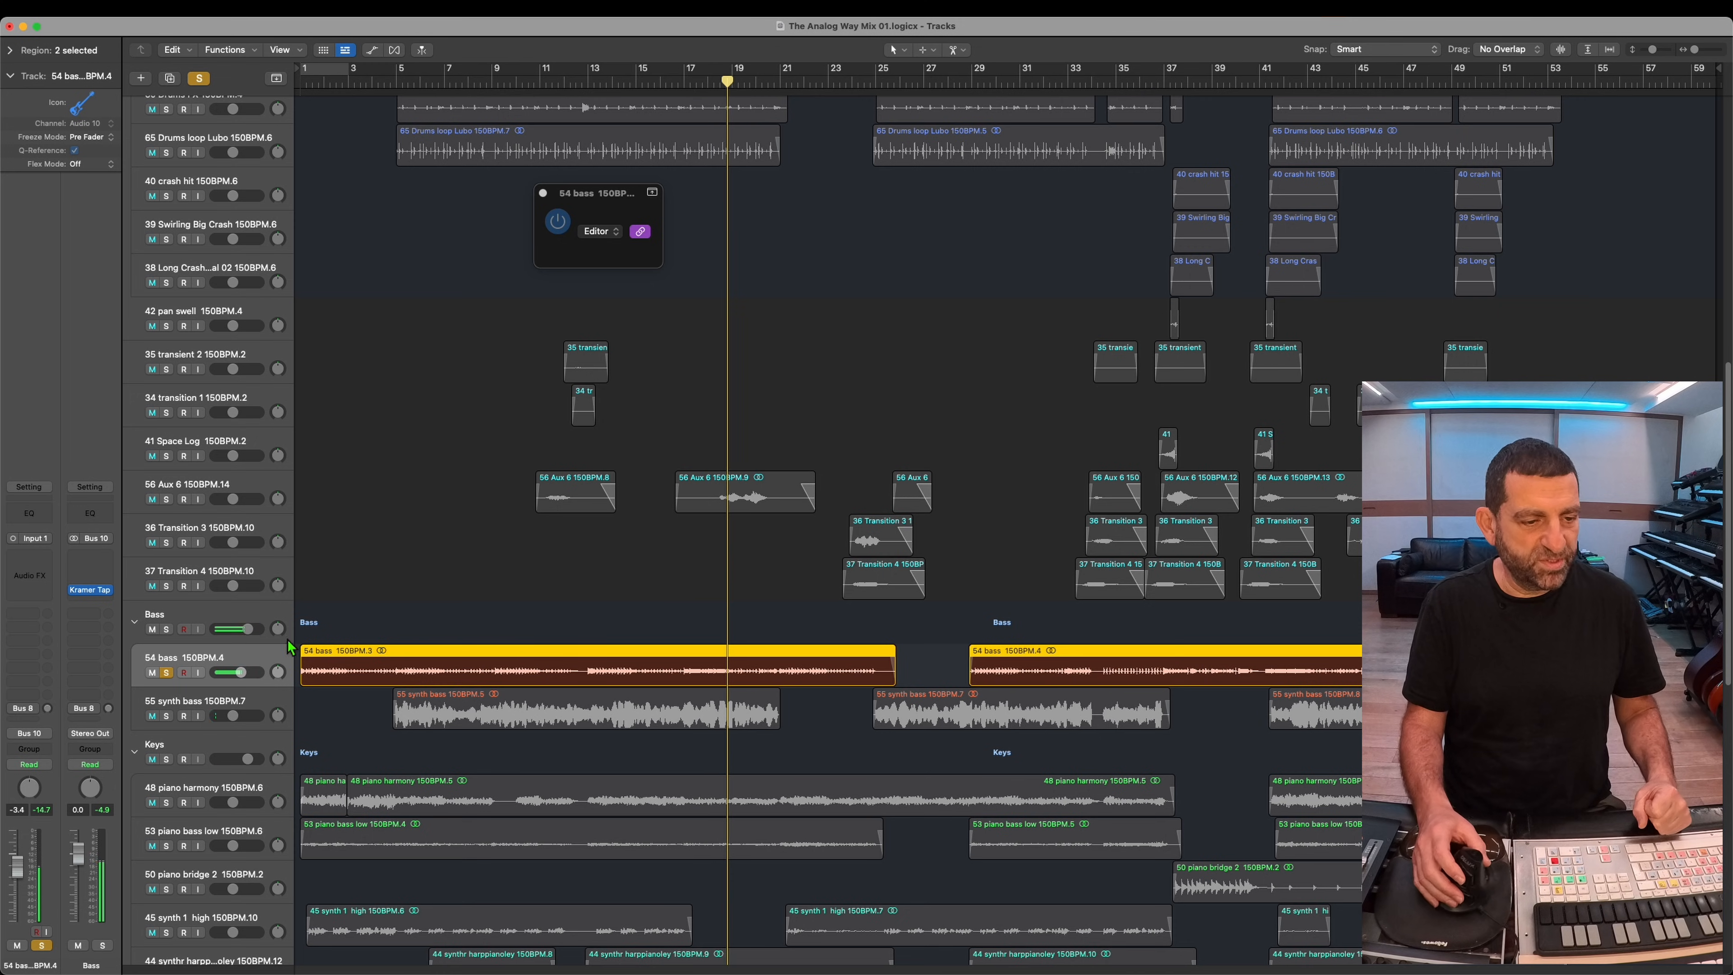
click(168, 716)
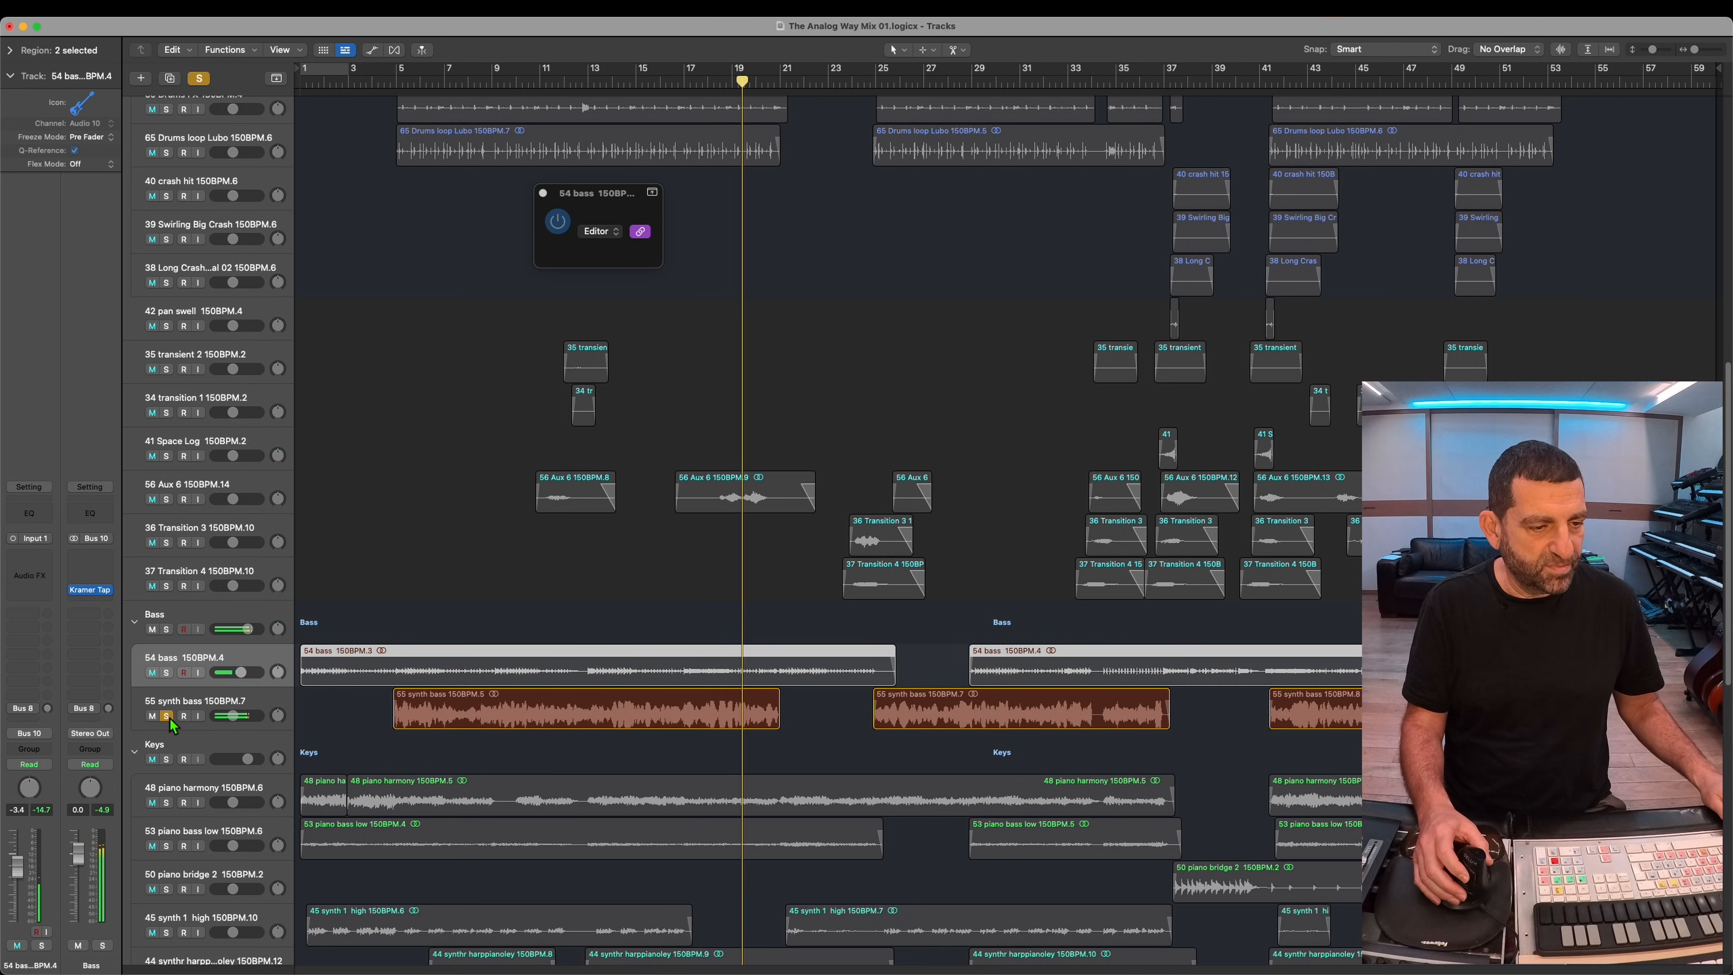
click(205, 707)
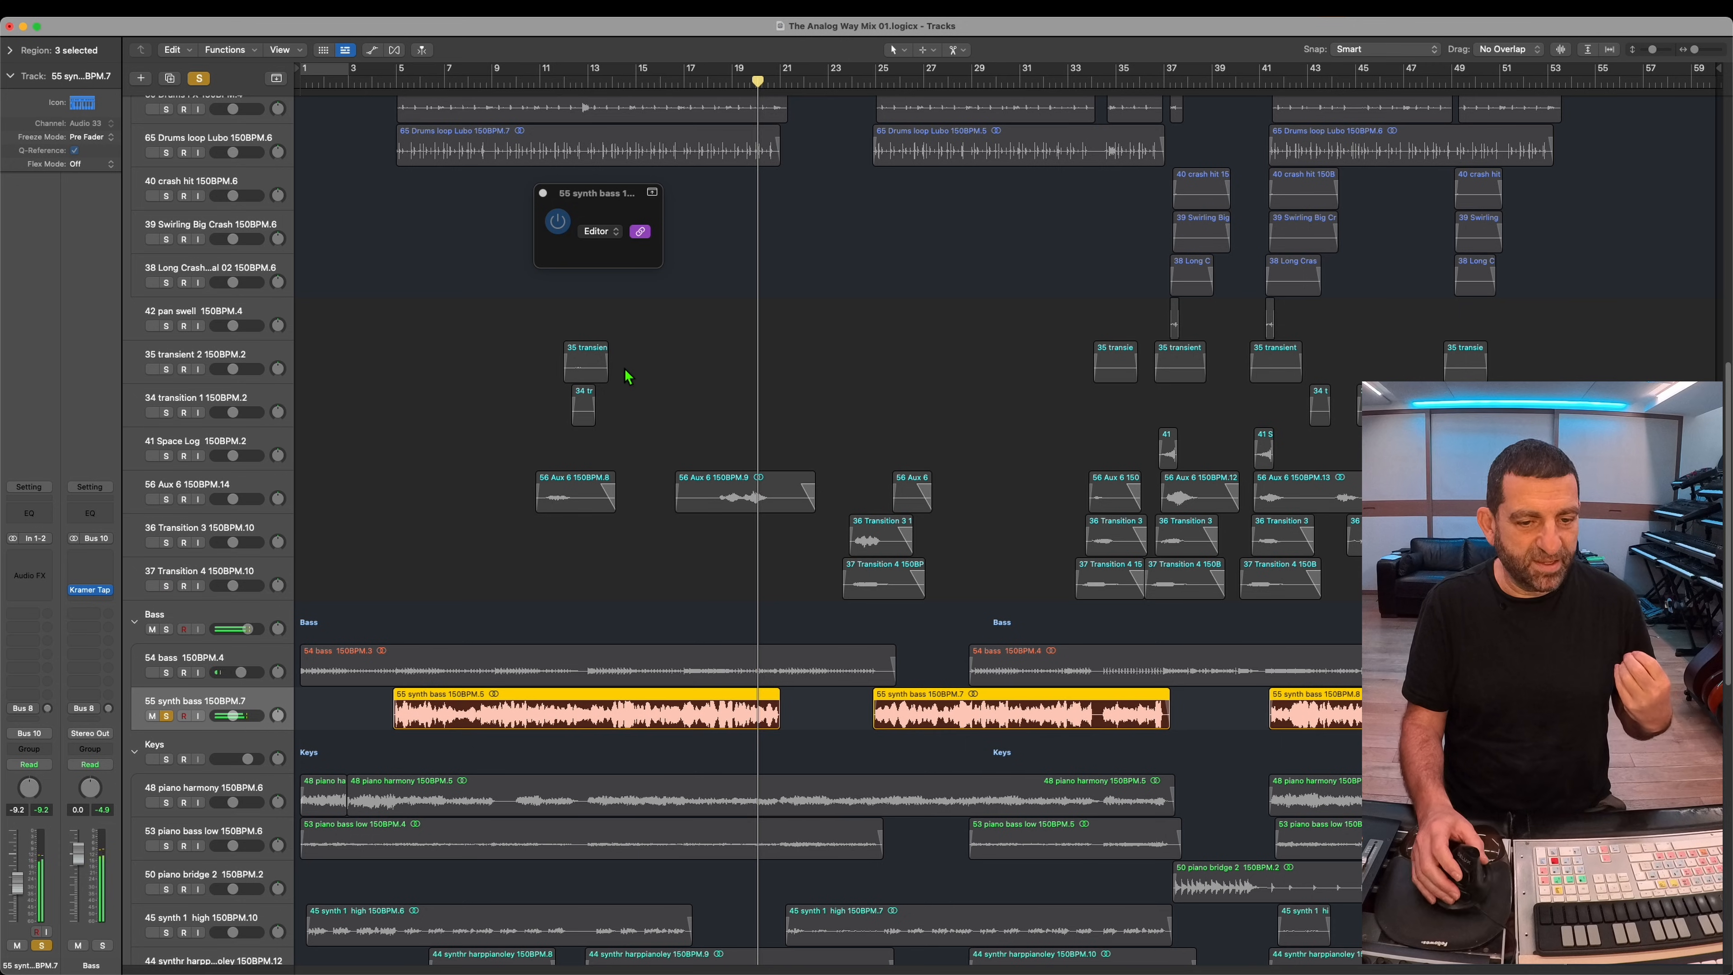
Step: Insert the API-560 (s) graphic equalizer on the 55 synth bass track
click(627, 75)
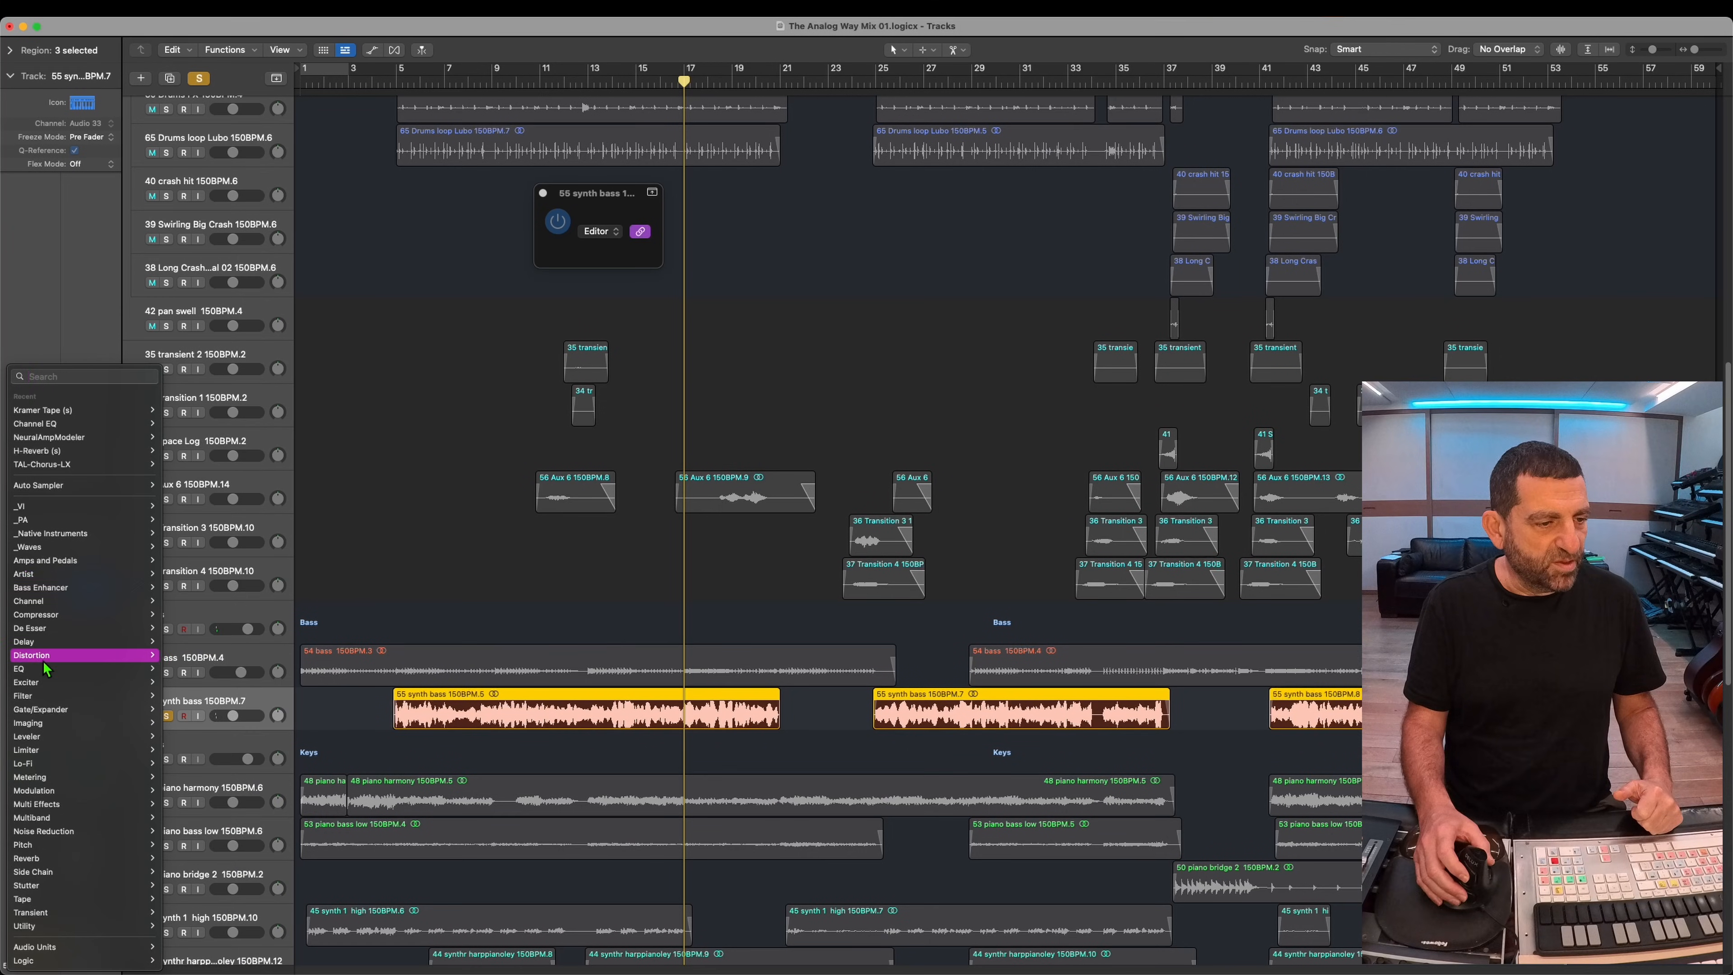
mouse_move(45, 669)
mouse_move(322, 267)
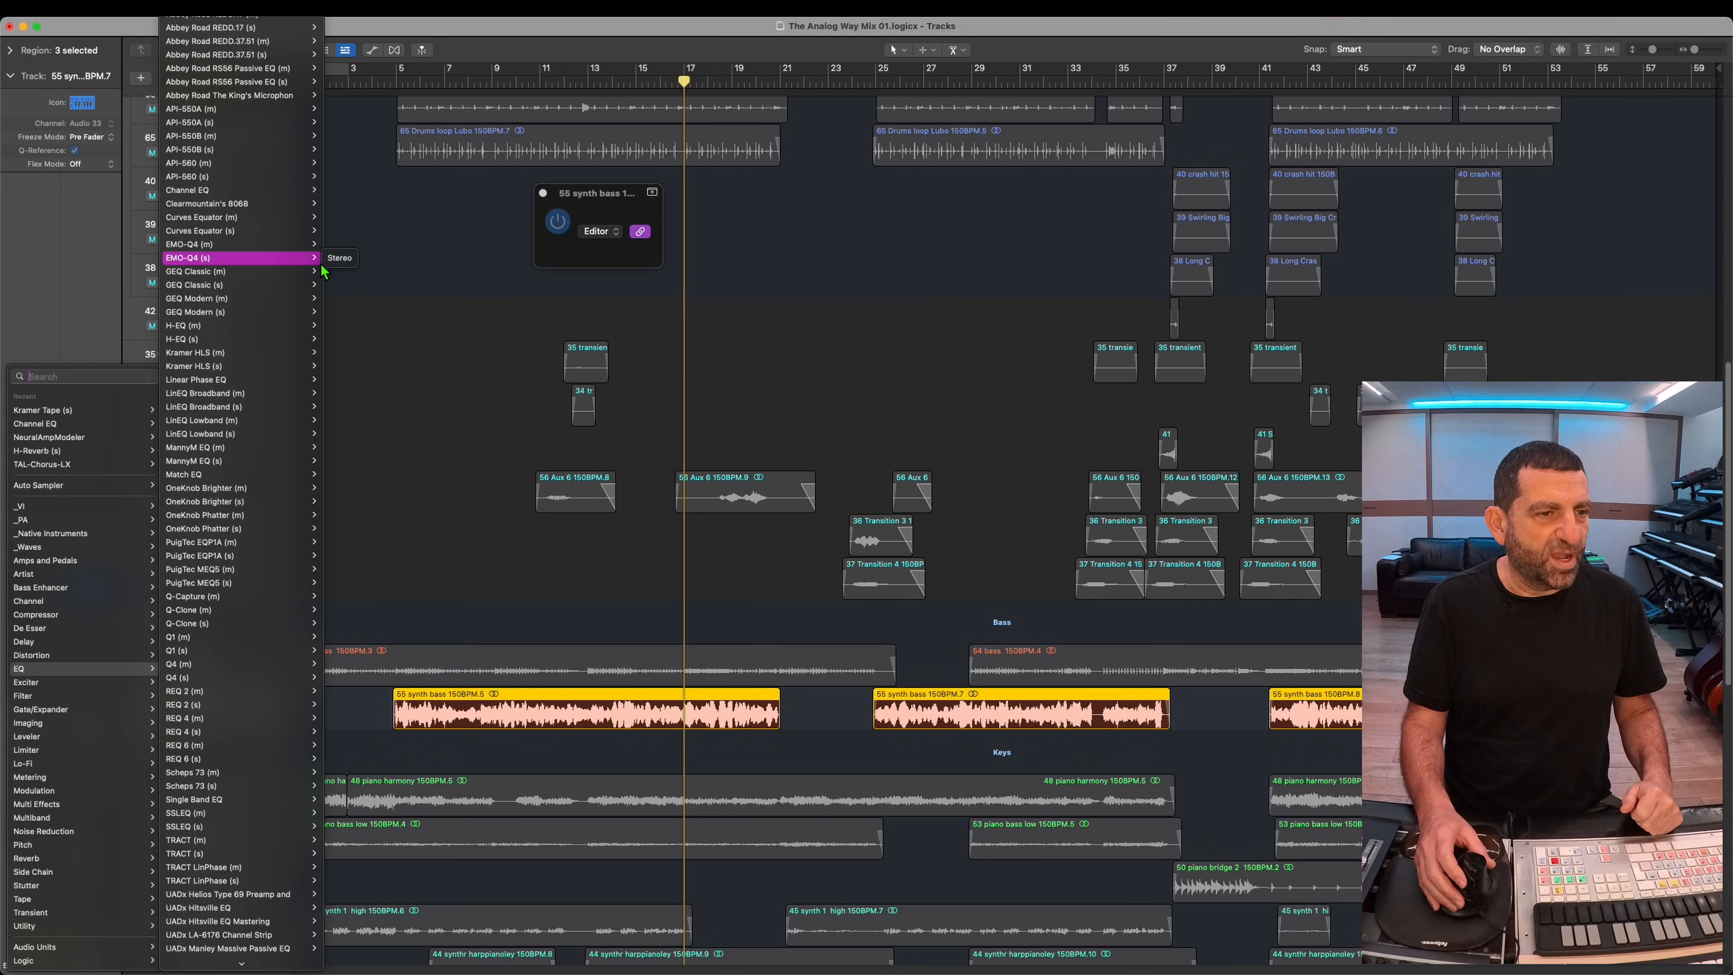
mouse_move(266, 187)
click(339, 176)
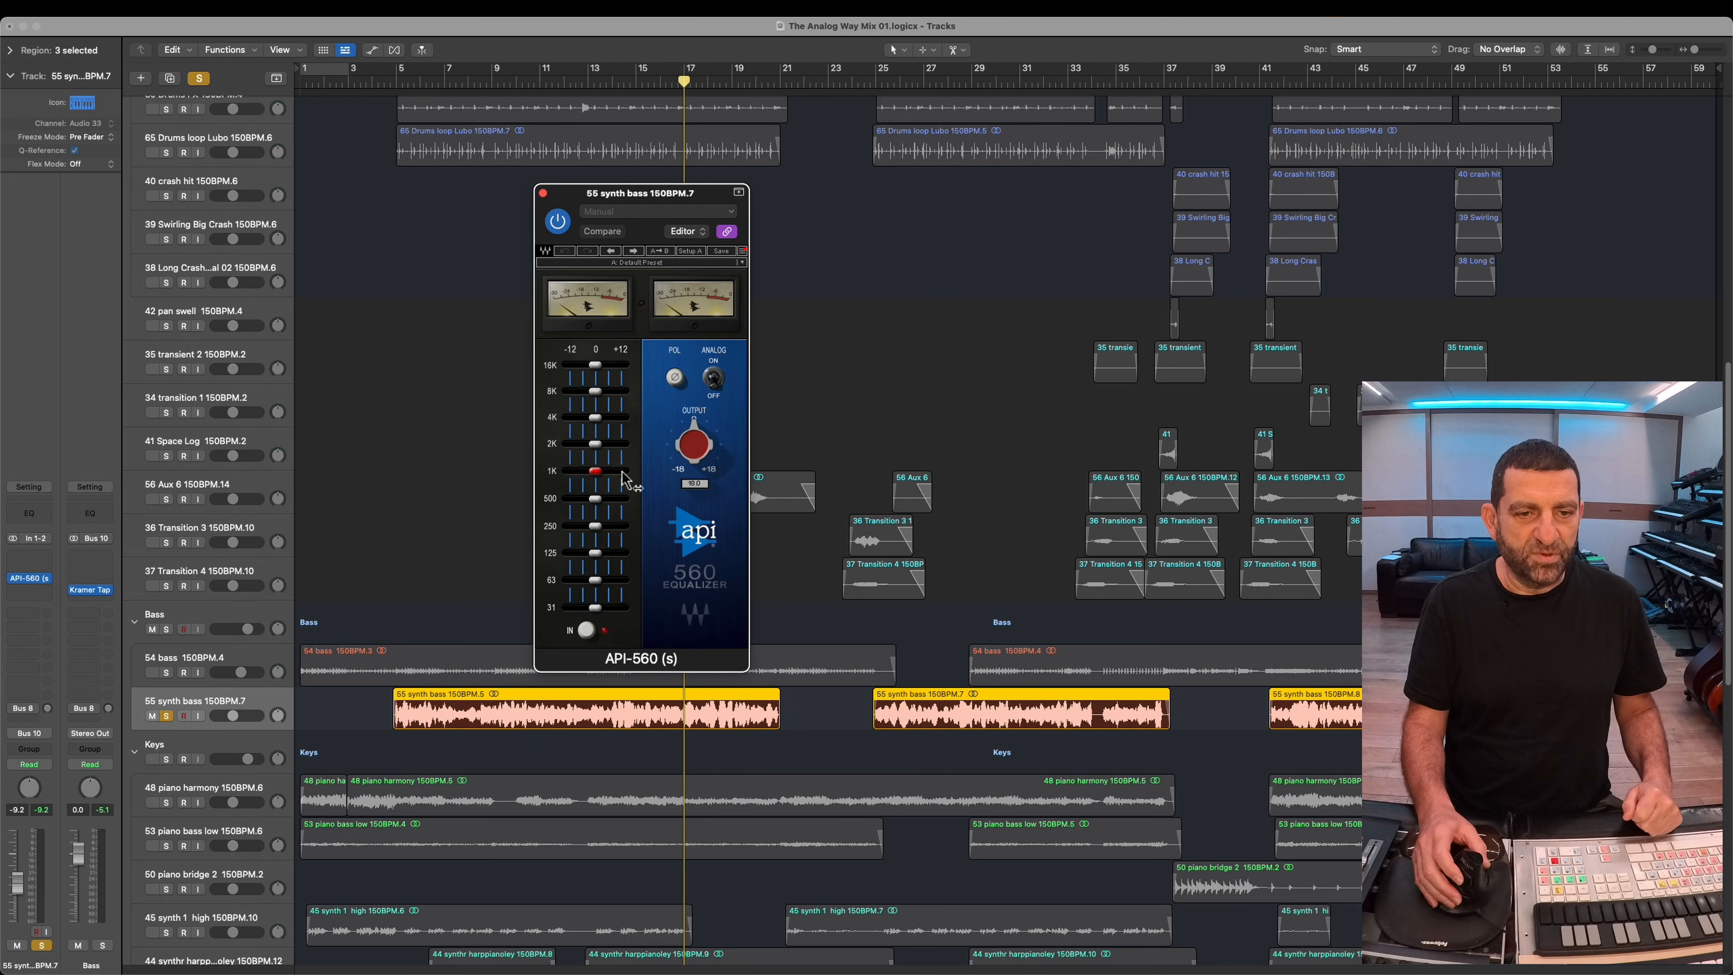
Step: Play the synth bass from around bar 8 and cut the API-560's 125 Hz band by about 9 dB
click(476, 89)
key(space)
mouse_move(593, 564)
mouse_down()
mouse_move(619, 556)
mouse_move(582, 559)
mouse_up()
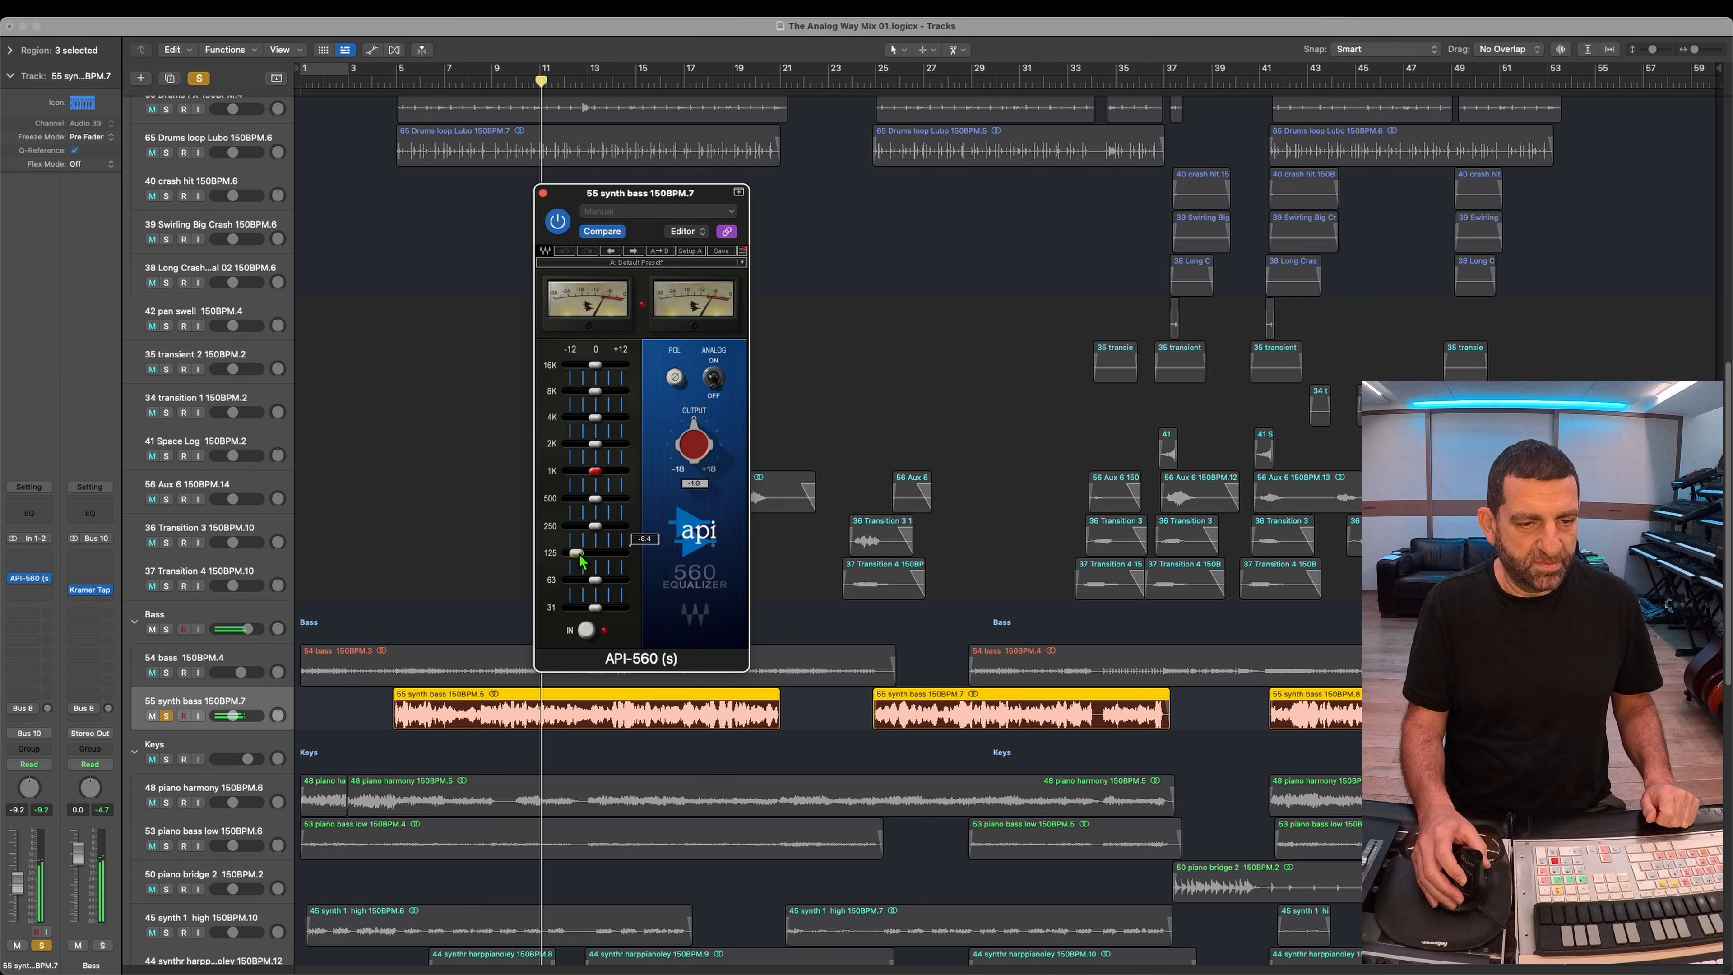
Step: Solo the 54 bass track and boost the 250 Hz, 500 Hz and 1 kHz bands with its own API-560 equalizer
alt+click(170, 675)
click(228, 655)
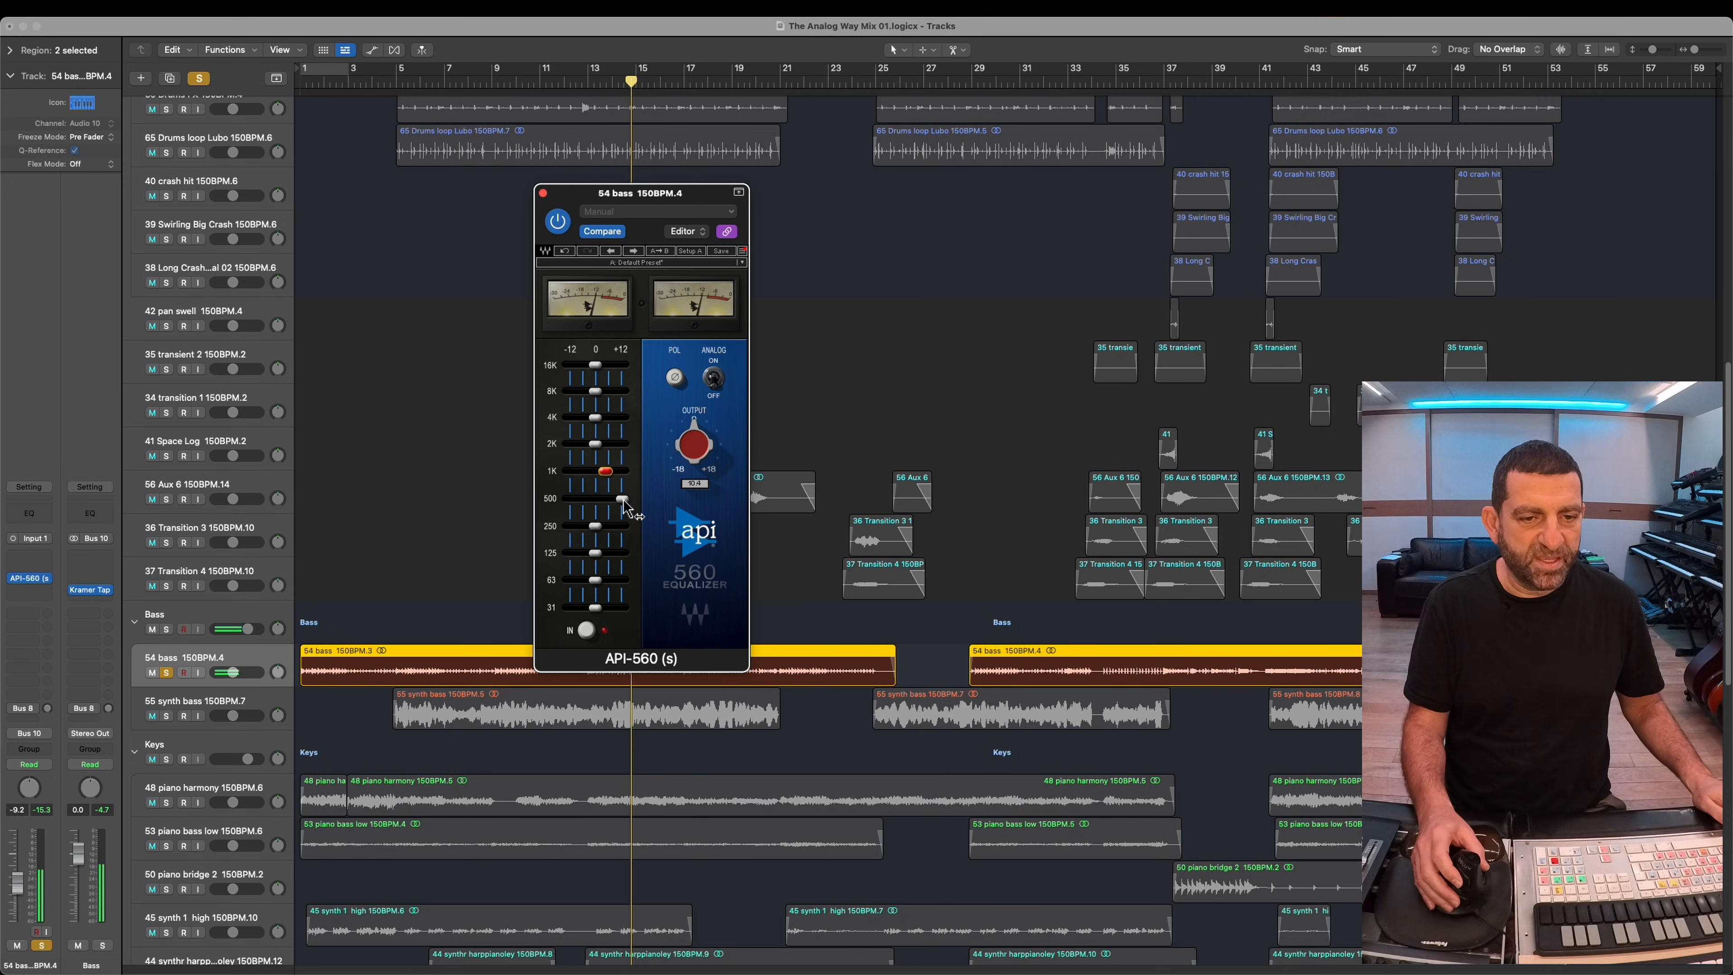
drag(621, 510, 612, 504)
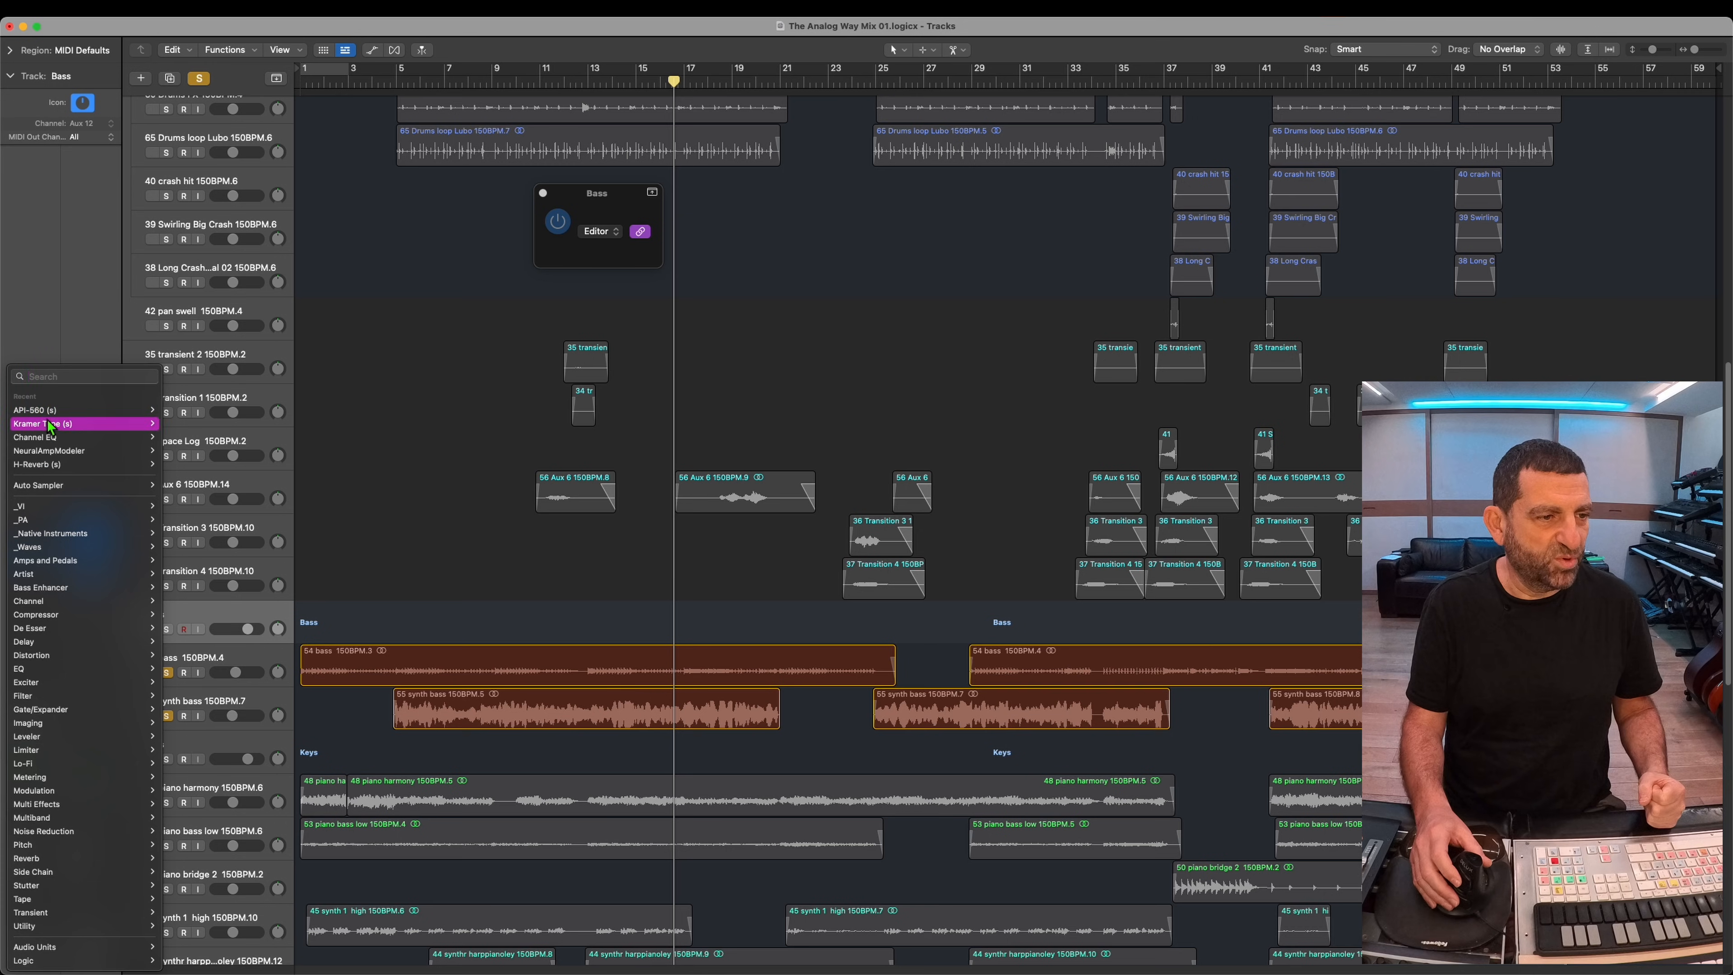
Step: Insert the SSLChannel (s) plug-in on the Bass stack and adjust its compressor controls
click(62, 376)
text(ss)
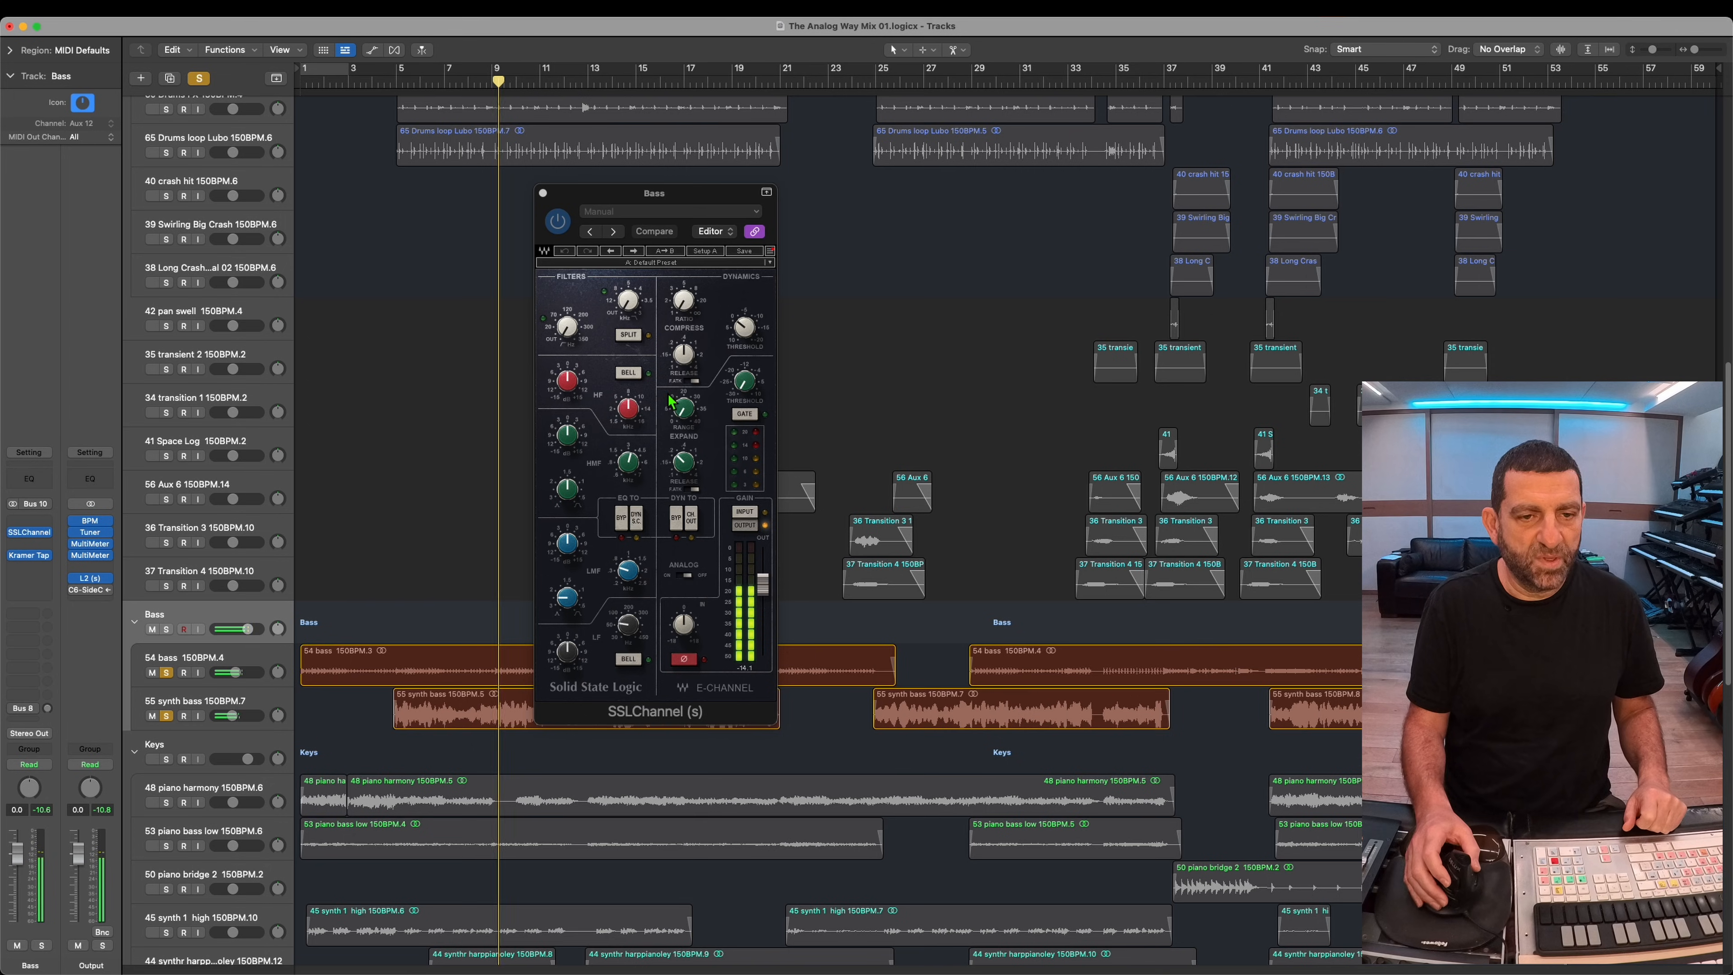
drag(688, 353, 716, 54)
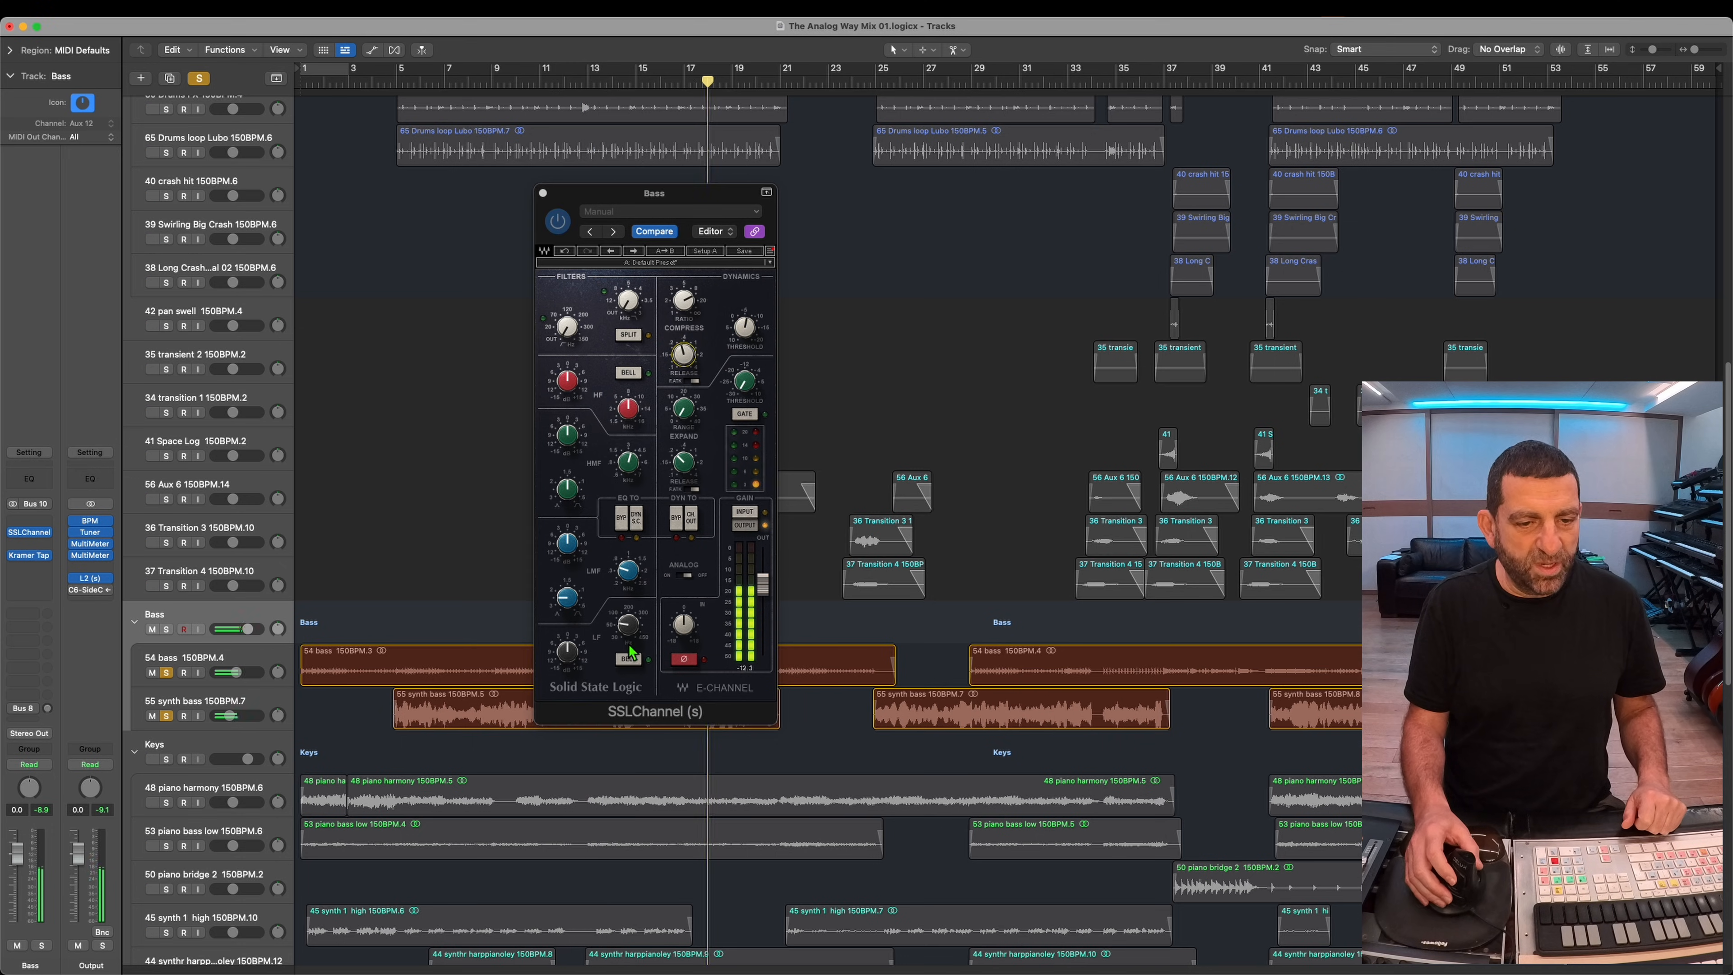
Step: Set the SSLChannel's low band to bell, adjust its tone, and move the dynamics to channel out while playing from around bar 13
click(631, 623)
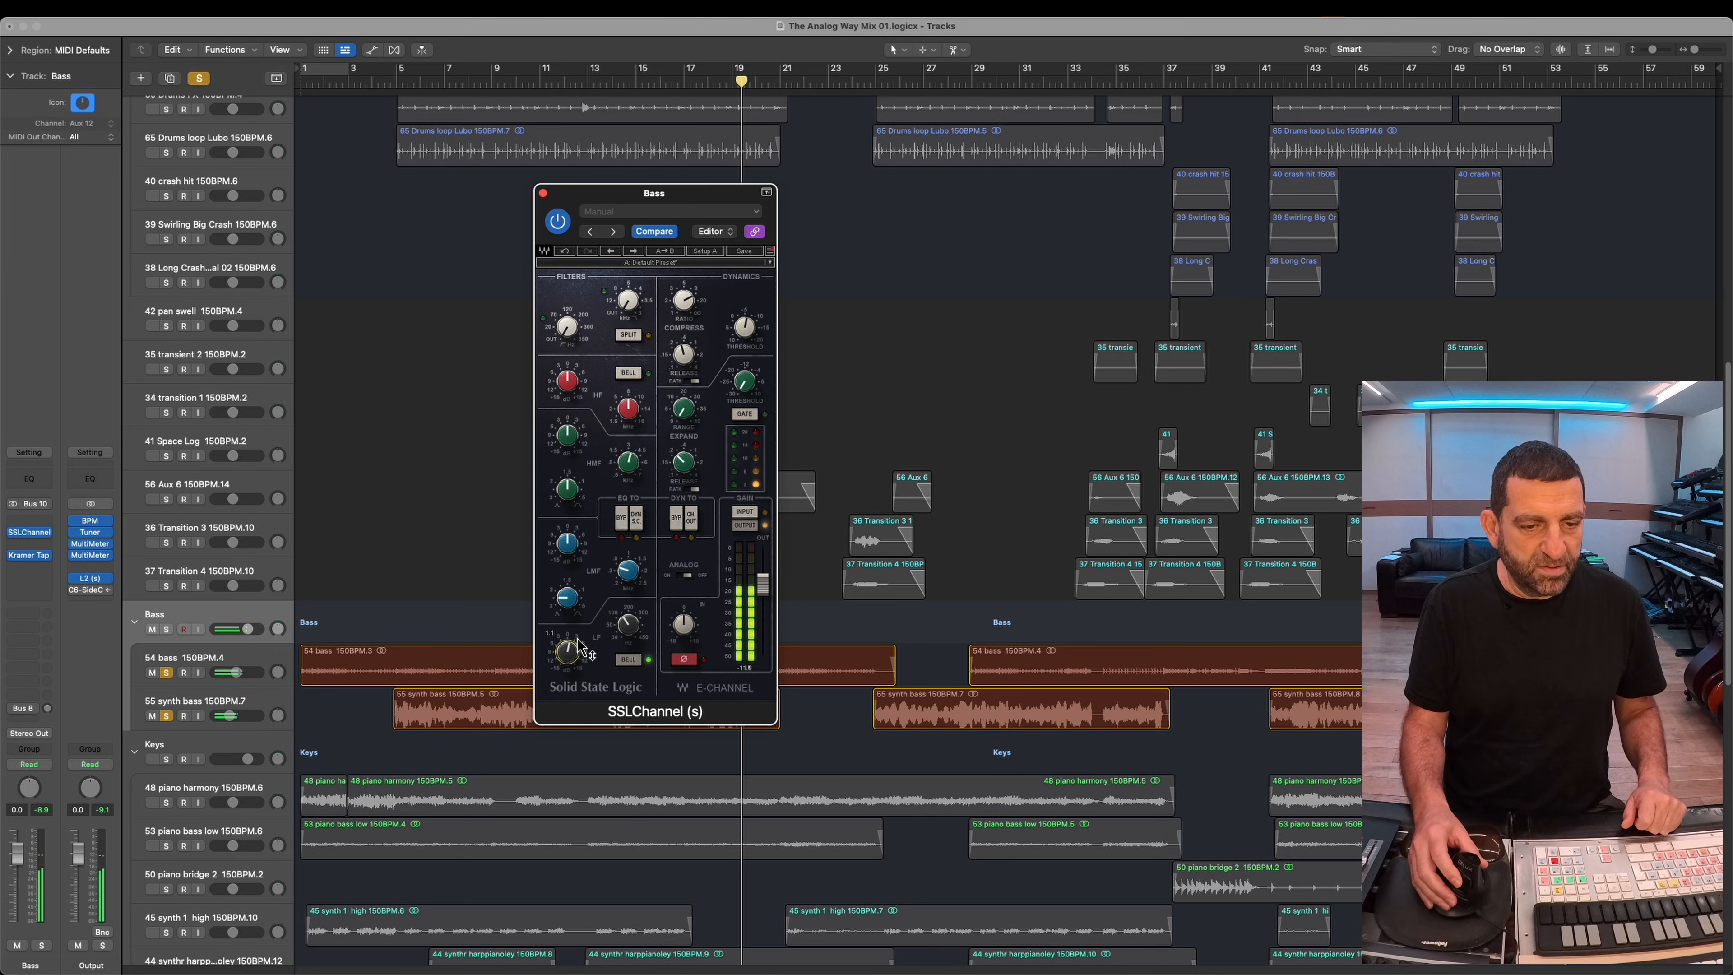
drag(587, 589, 580, 647)
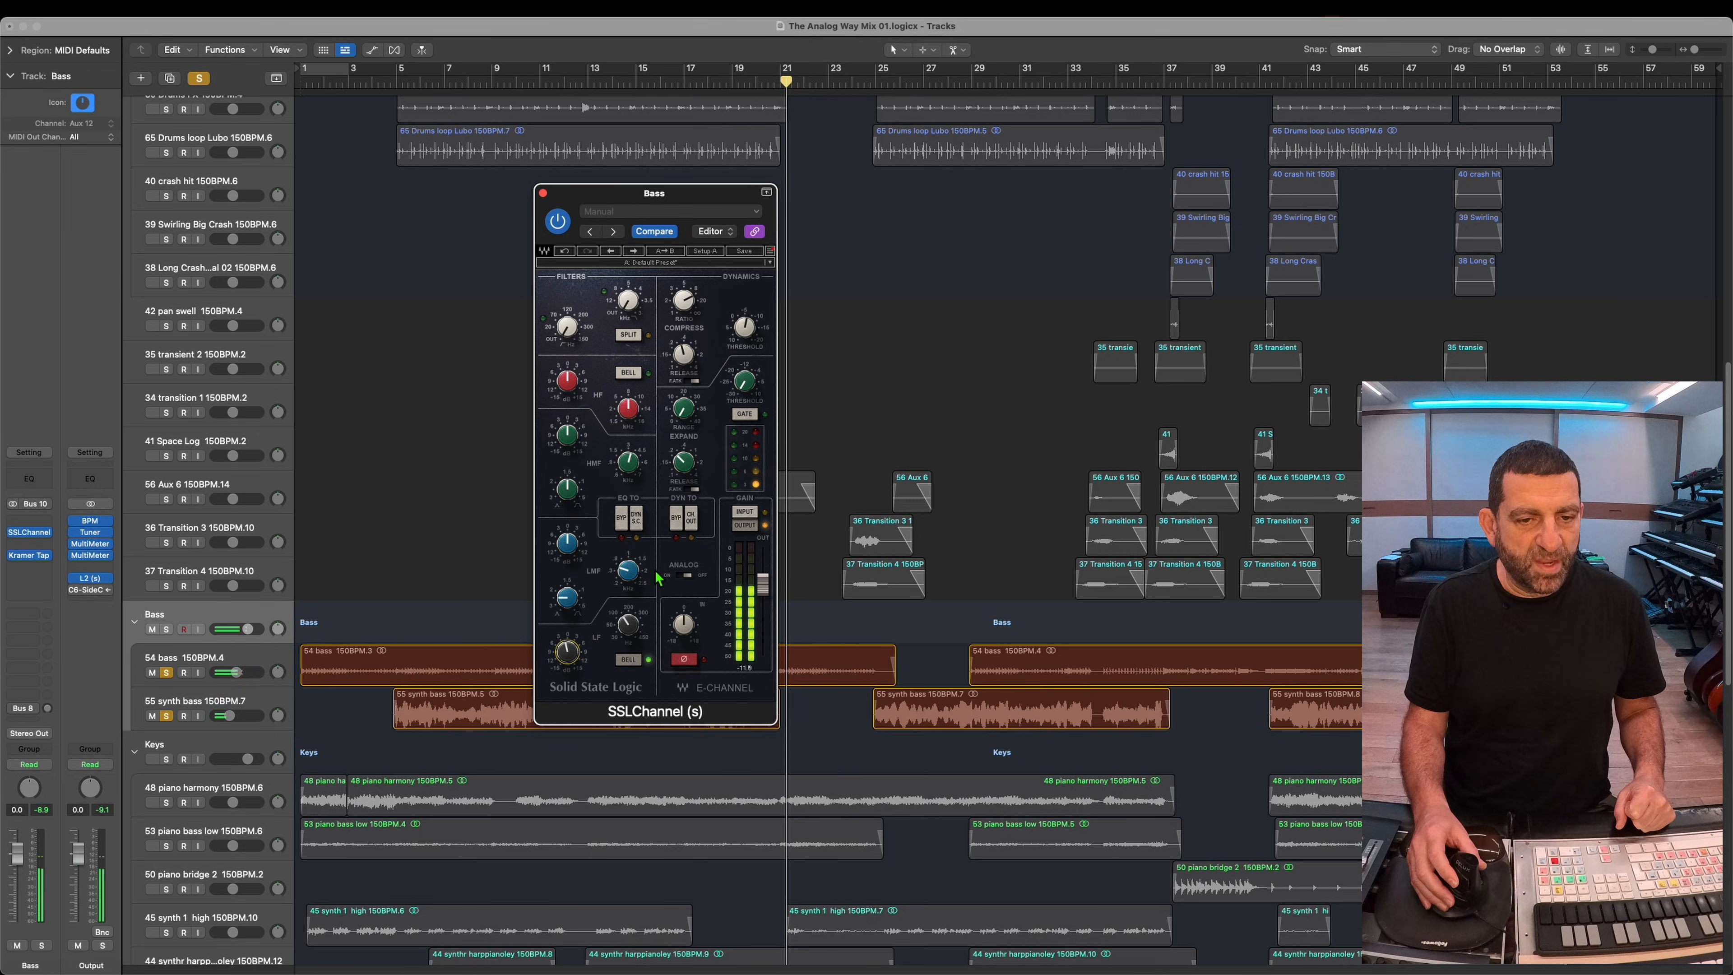
click(693, 535)
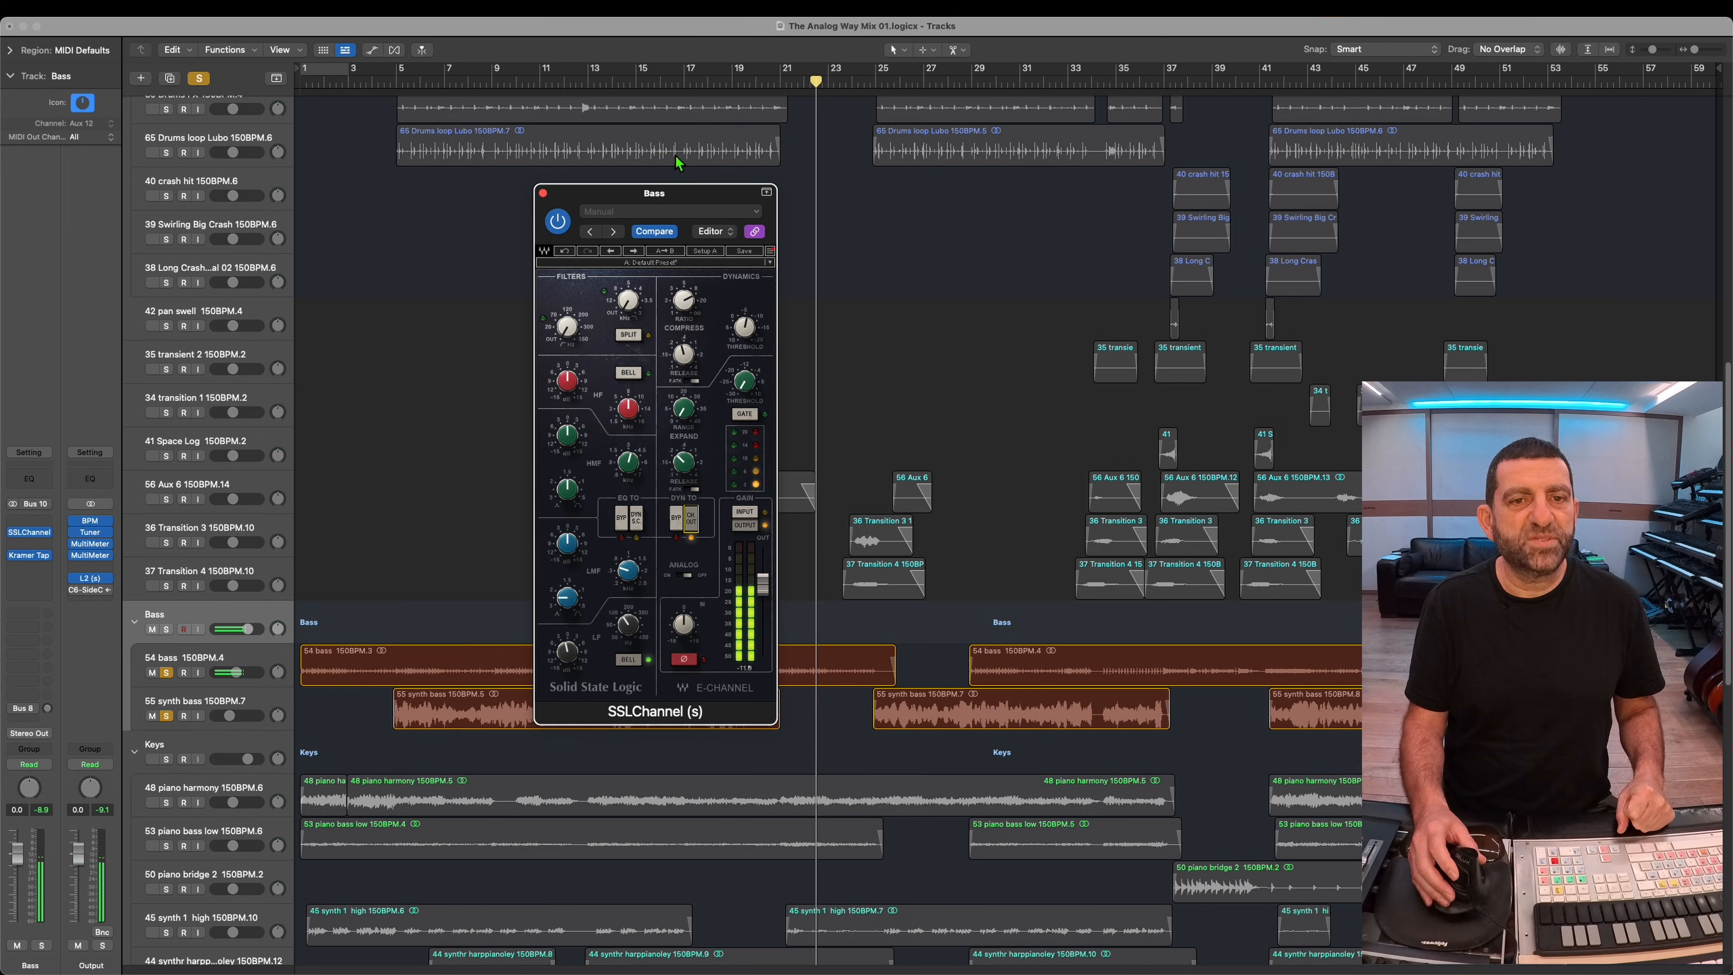
click(585, 83)
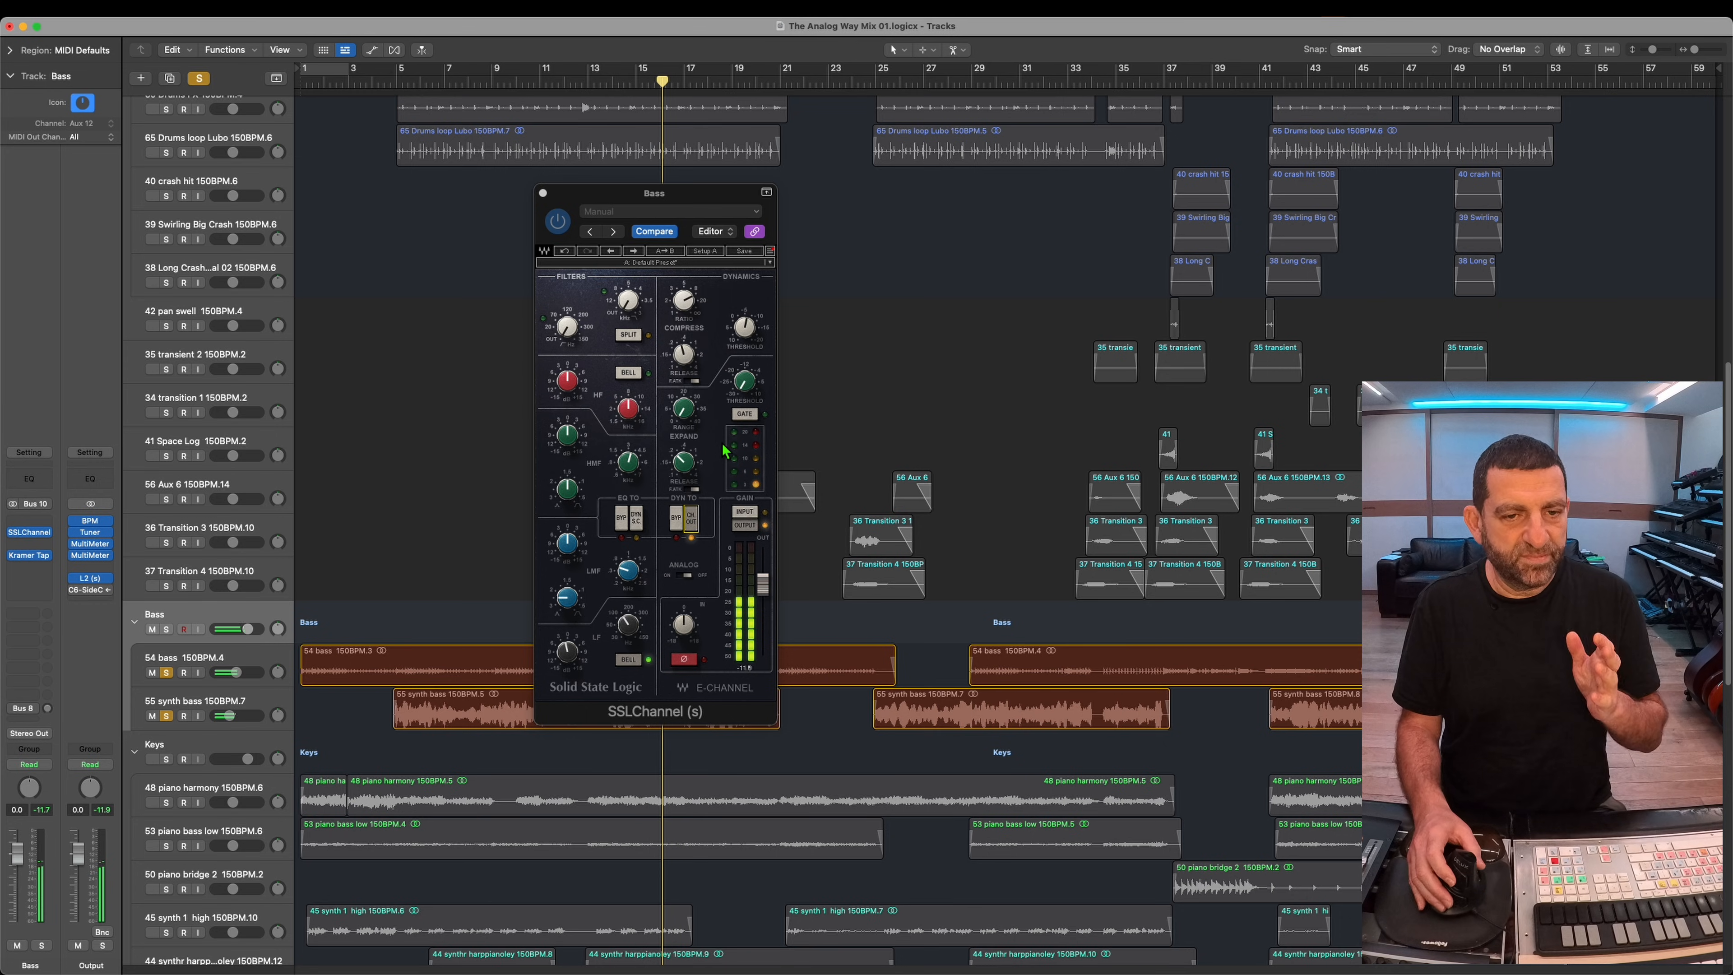
Step: Keep only the 54 bass track soloed and raise the 1, 2 and 4 kHz bands of its API-560 equalizer
click(278, 656)
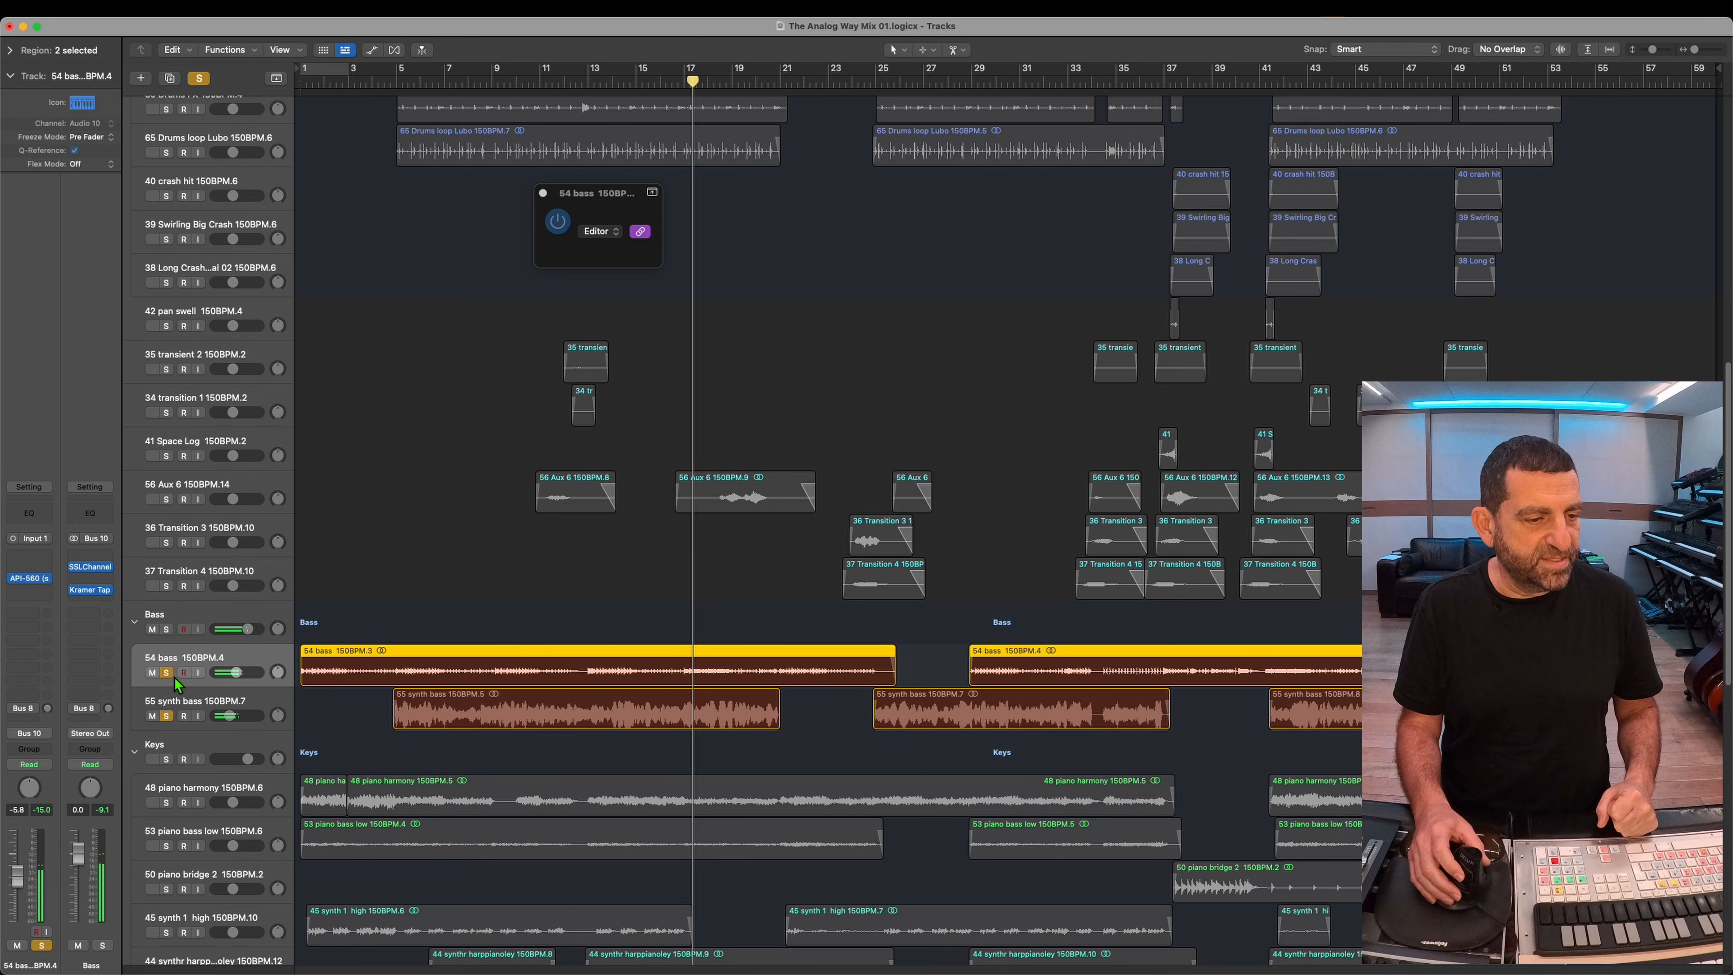
click(165, 715)
click(152, 715)
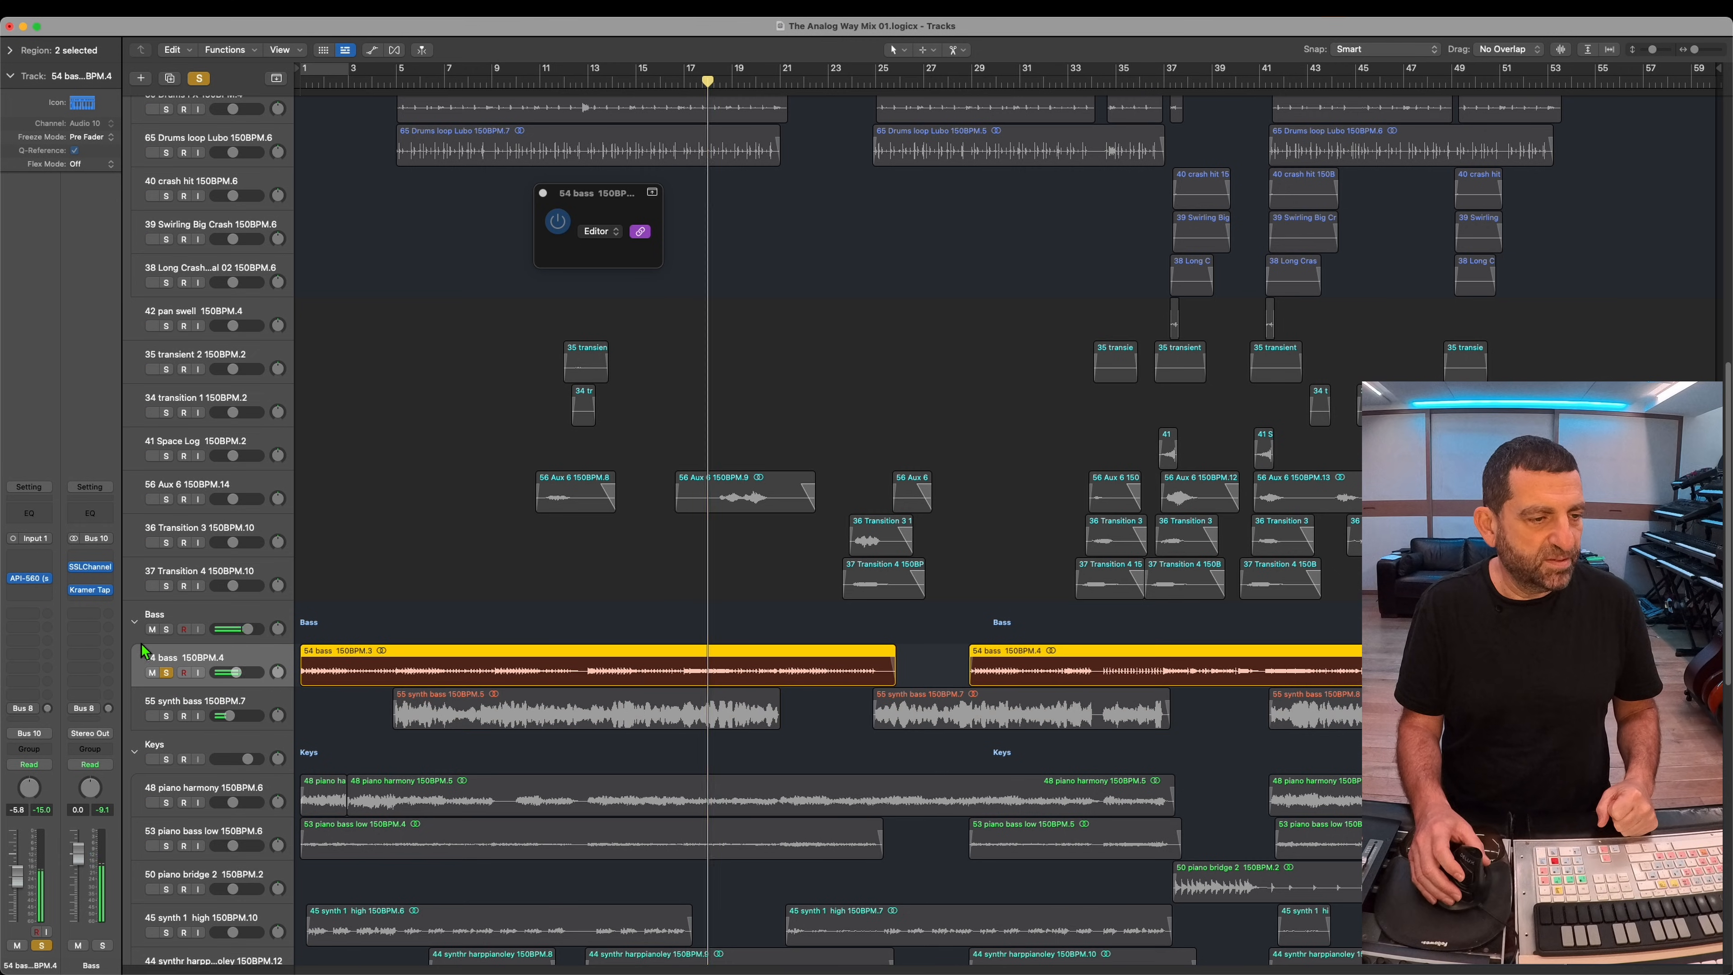
click(31, 579)
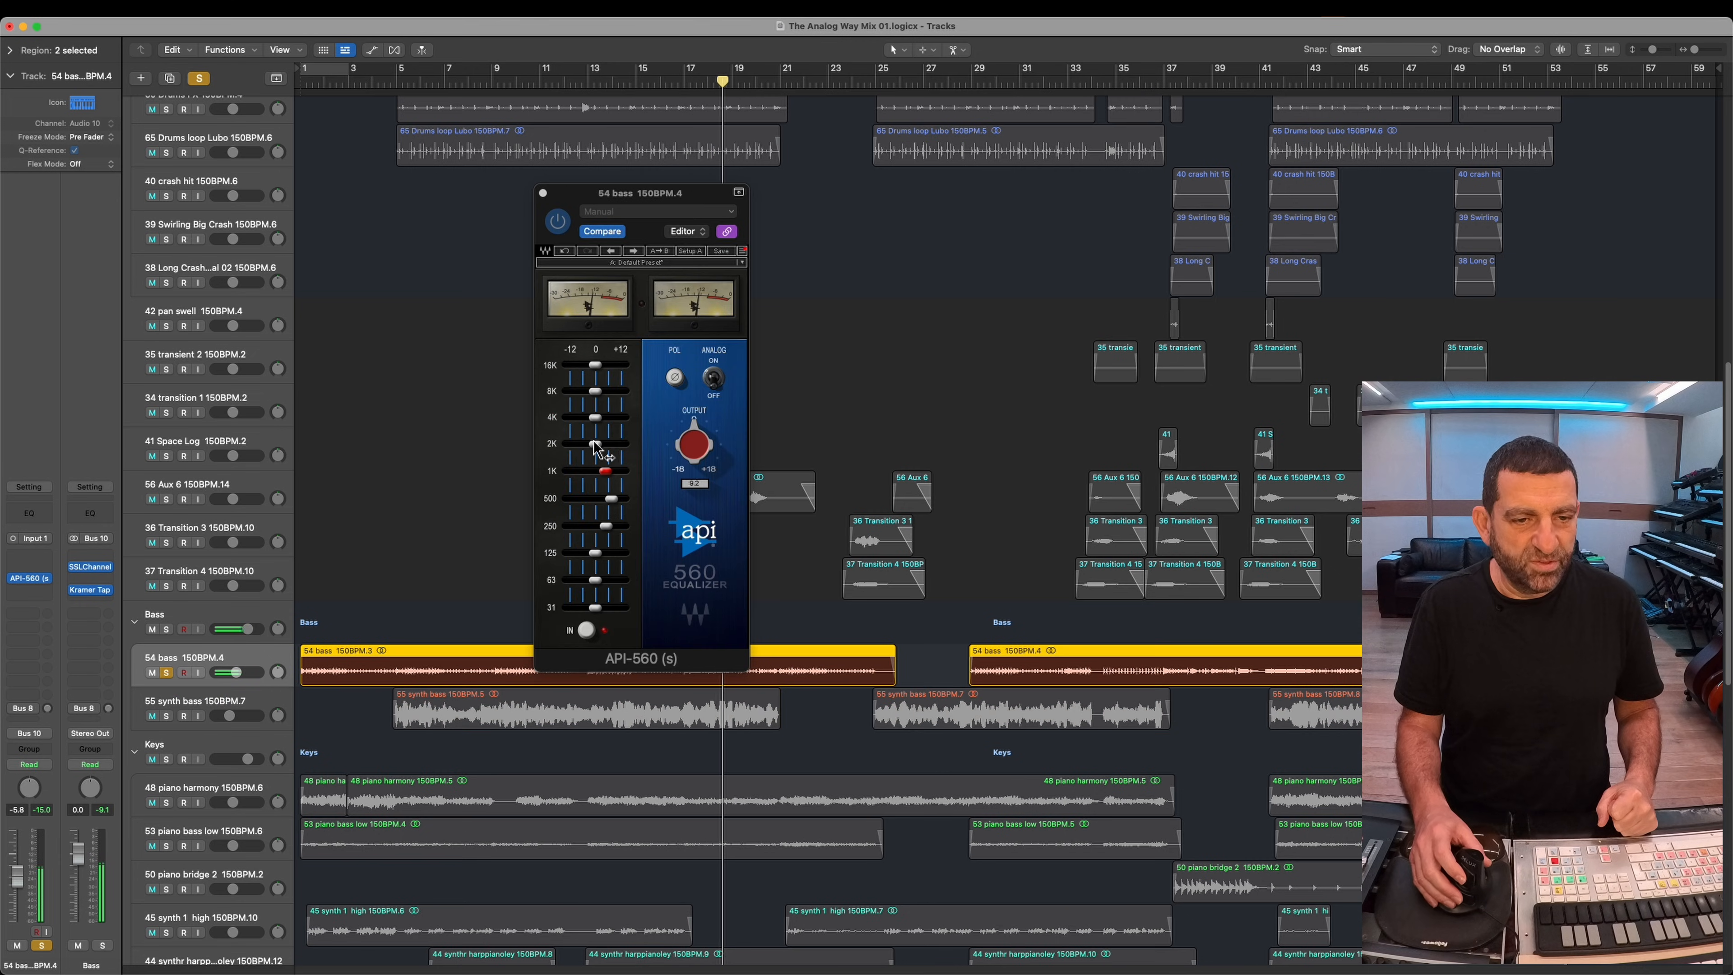
drag(600, 426, 624, 429)
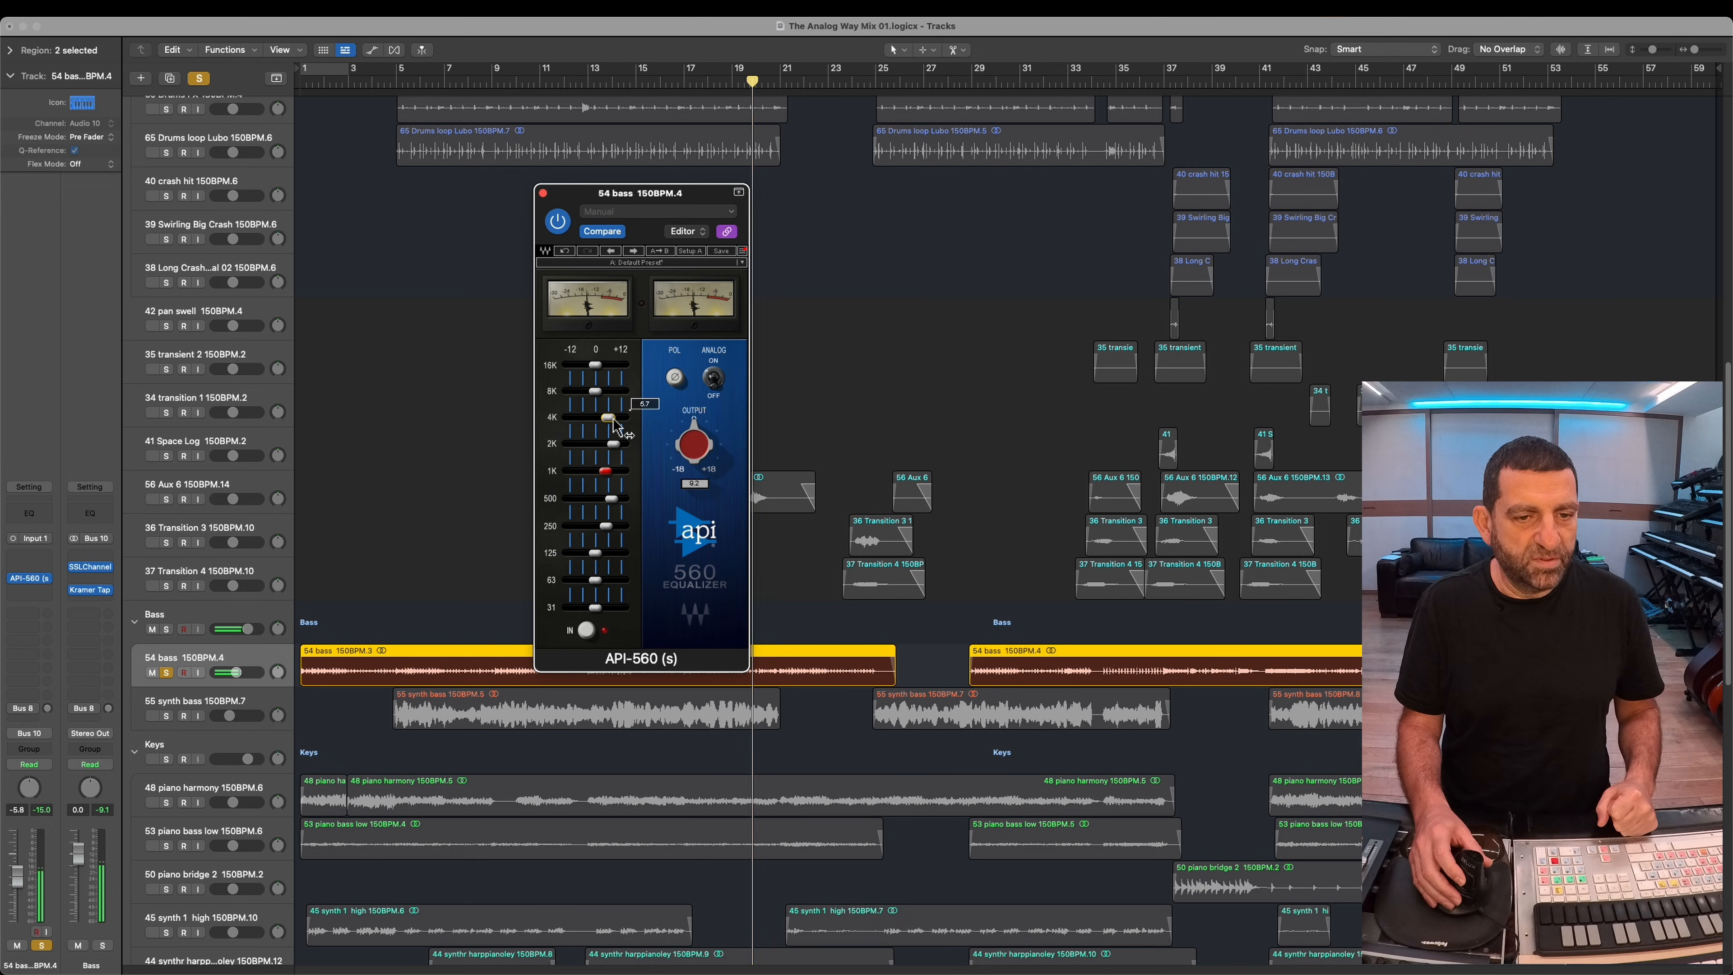
drag(605, 471, 613, 476)
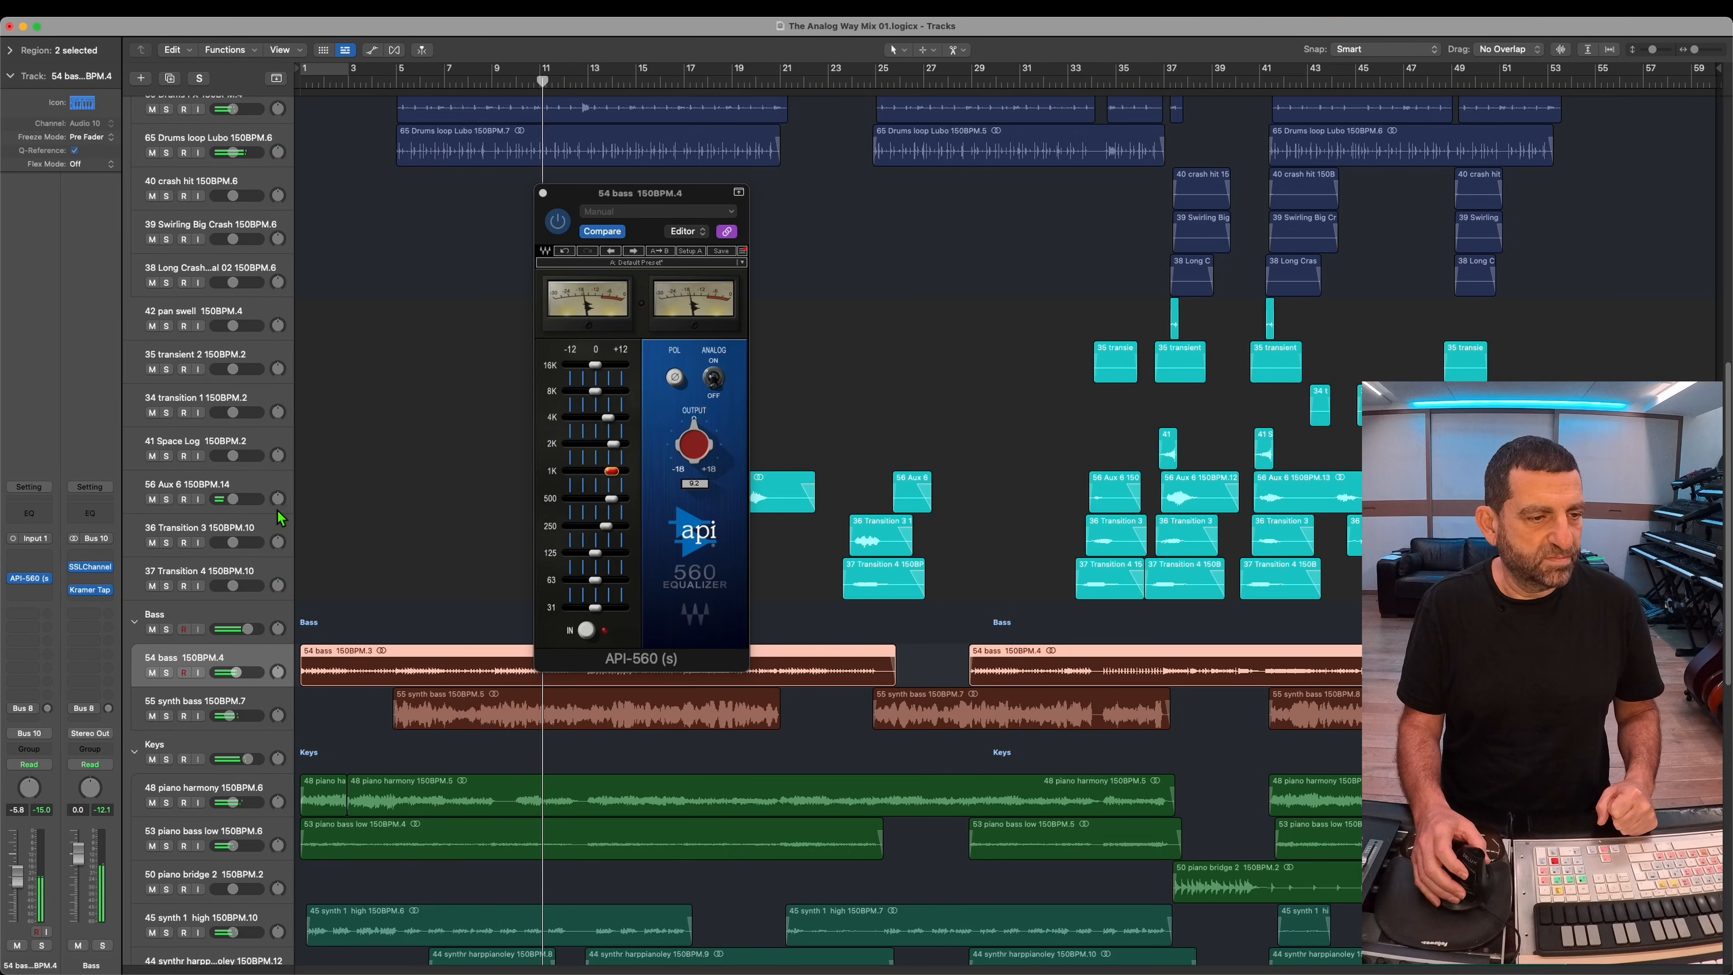
Step: Insert the Abbey Road RS124 (s) compressor ahead of Kramer Tape on the Drums stack and blend its compression with the Mix control
click(234, 437)
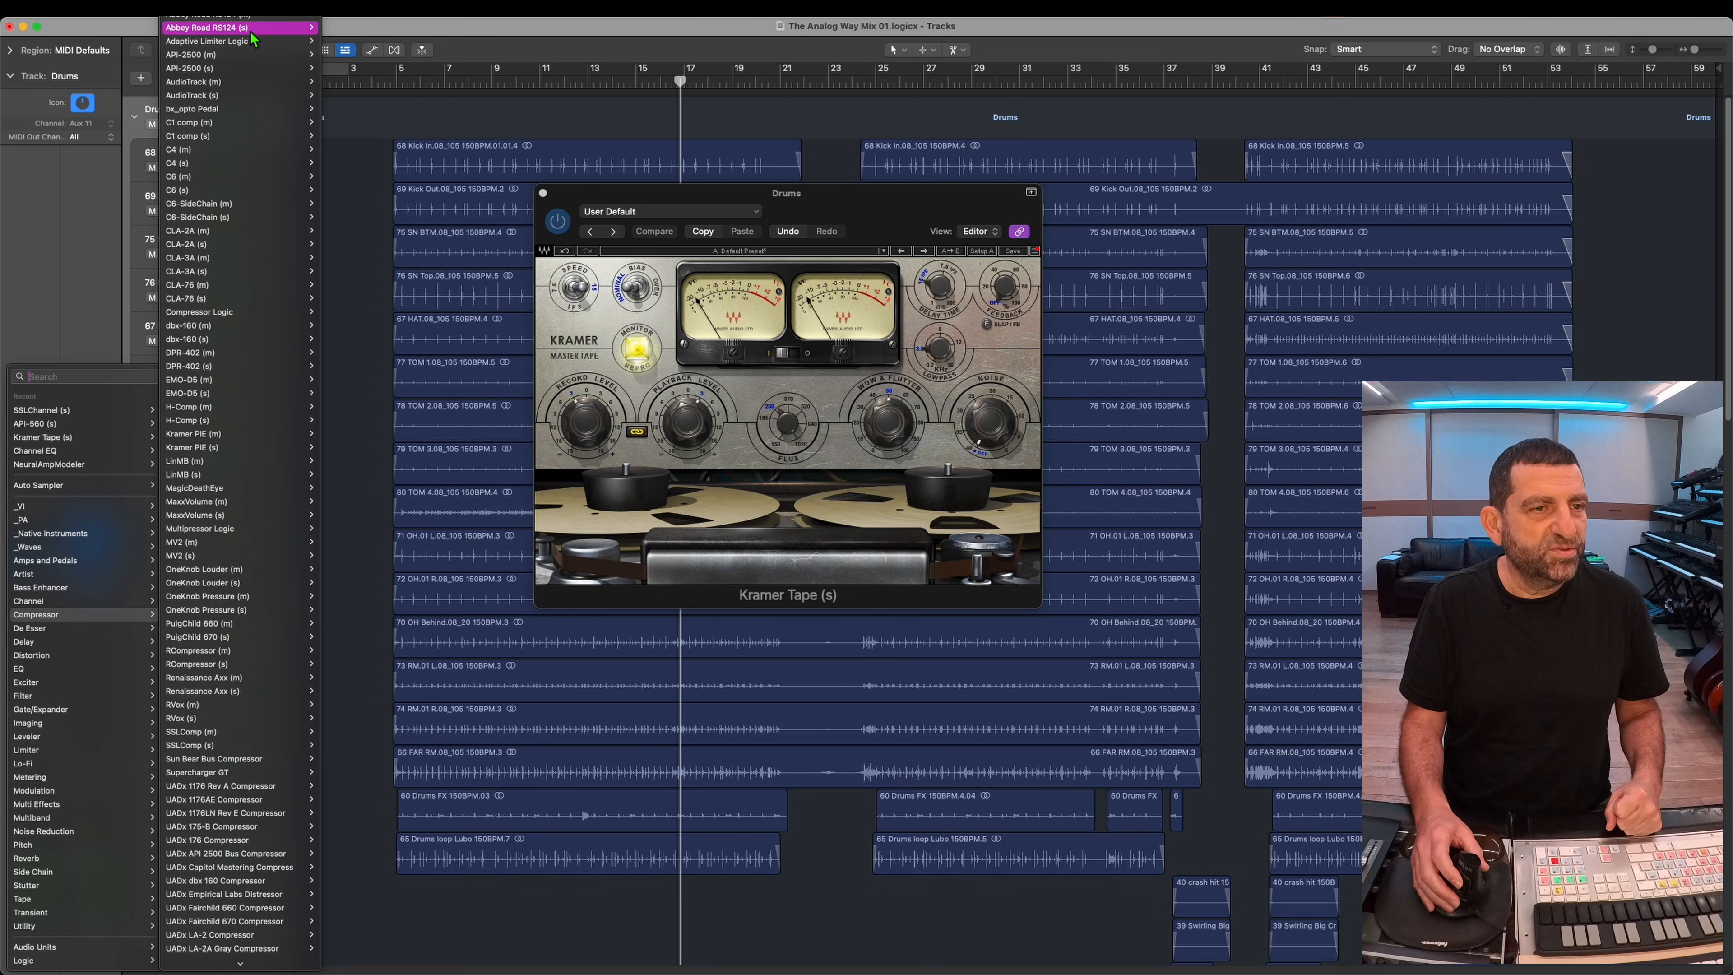
click(246, 27)
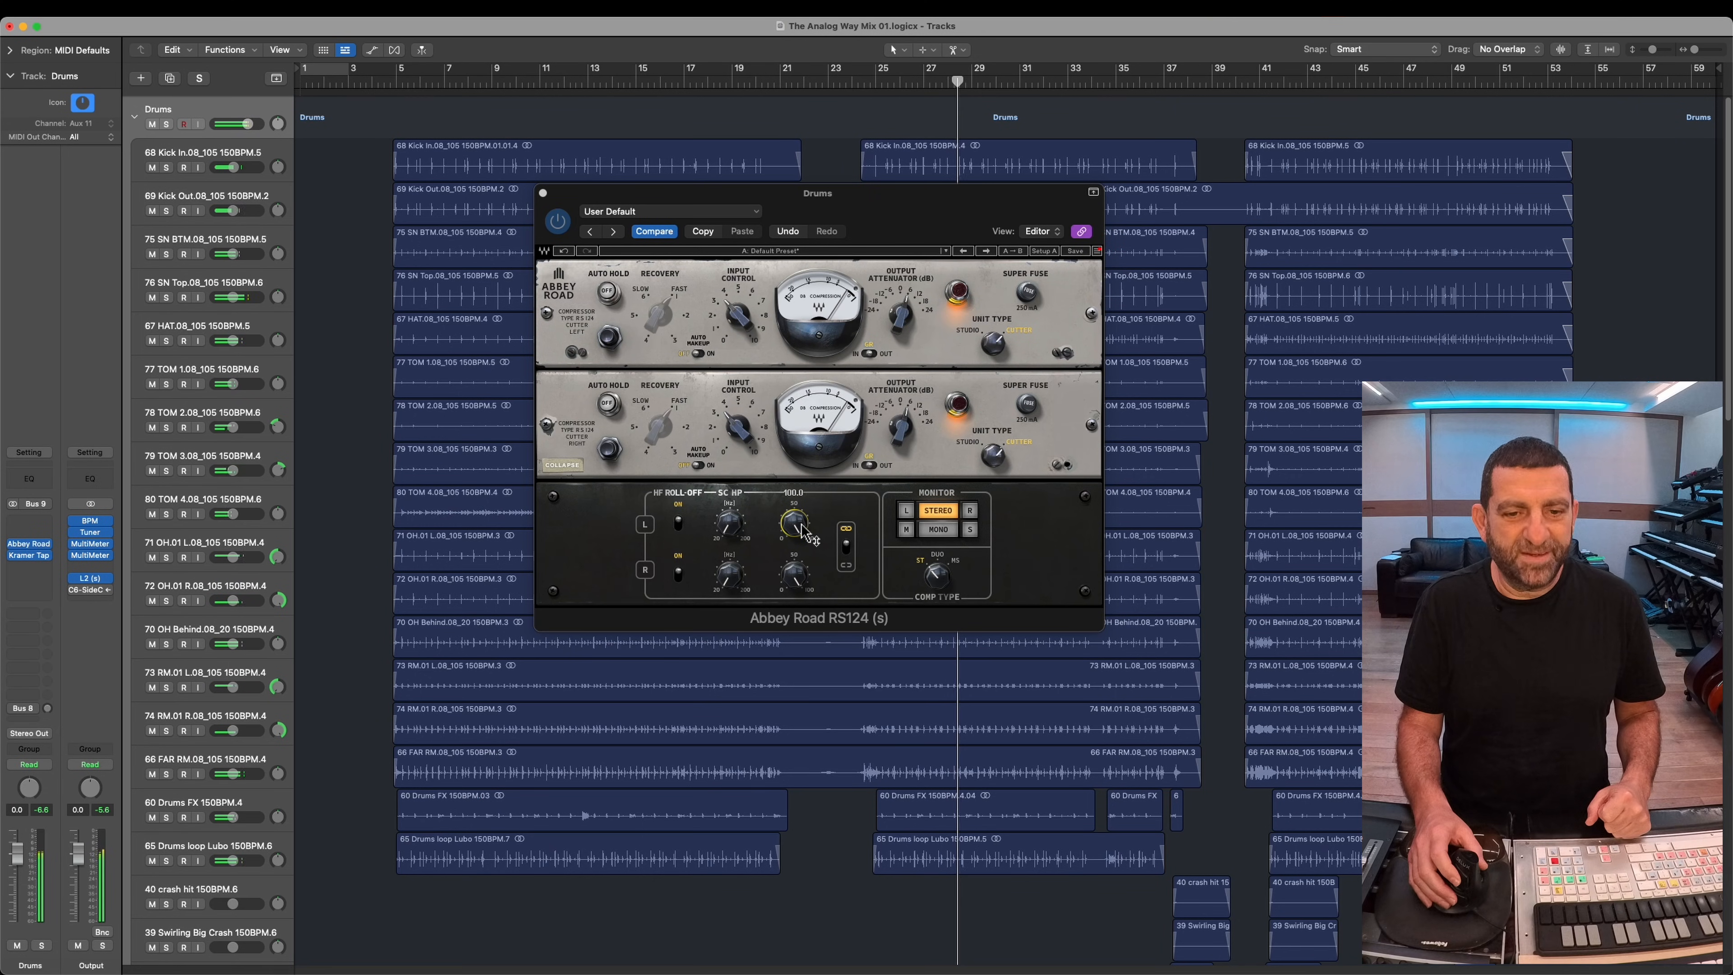
drag(801, 525, 819, 955)
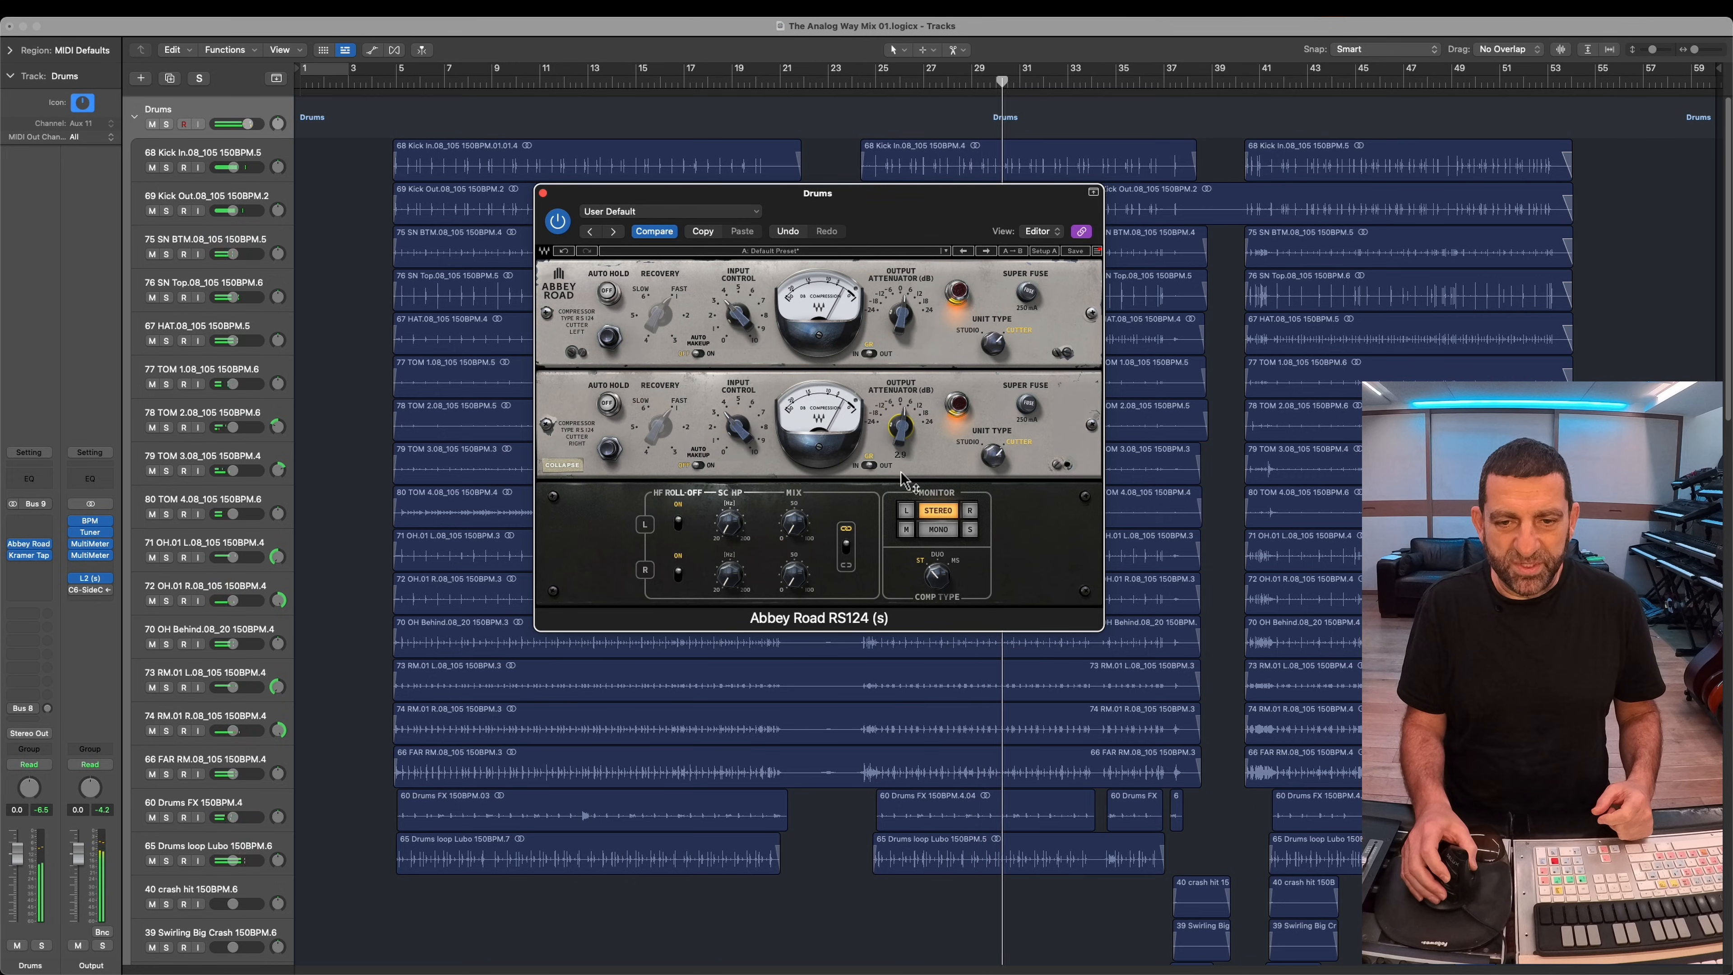
drag(806, 524, 848, 13)
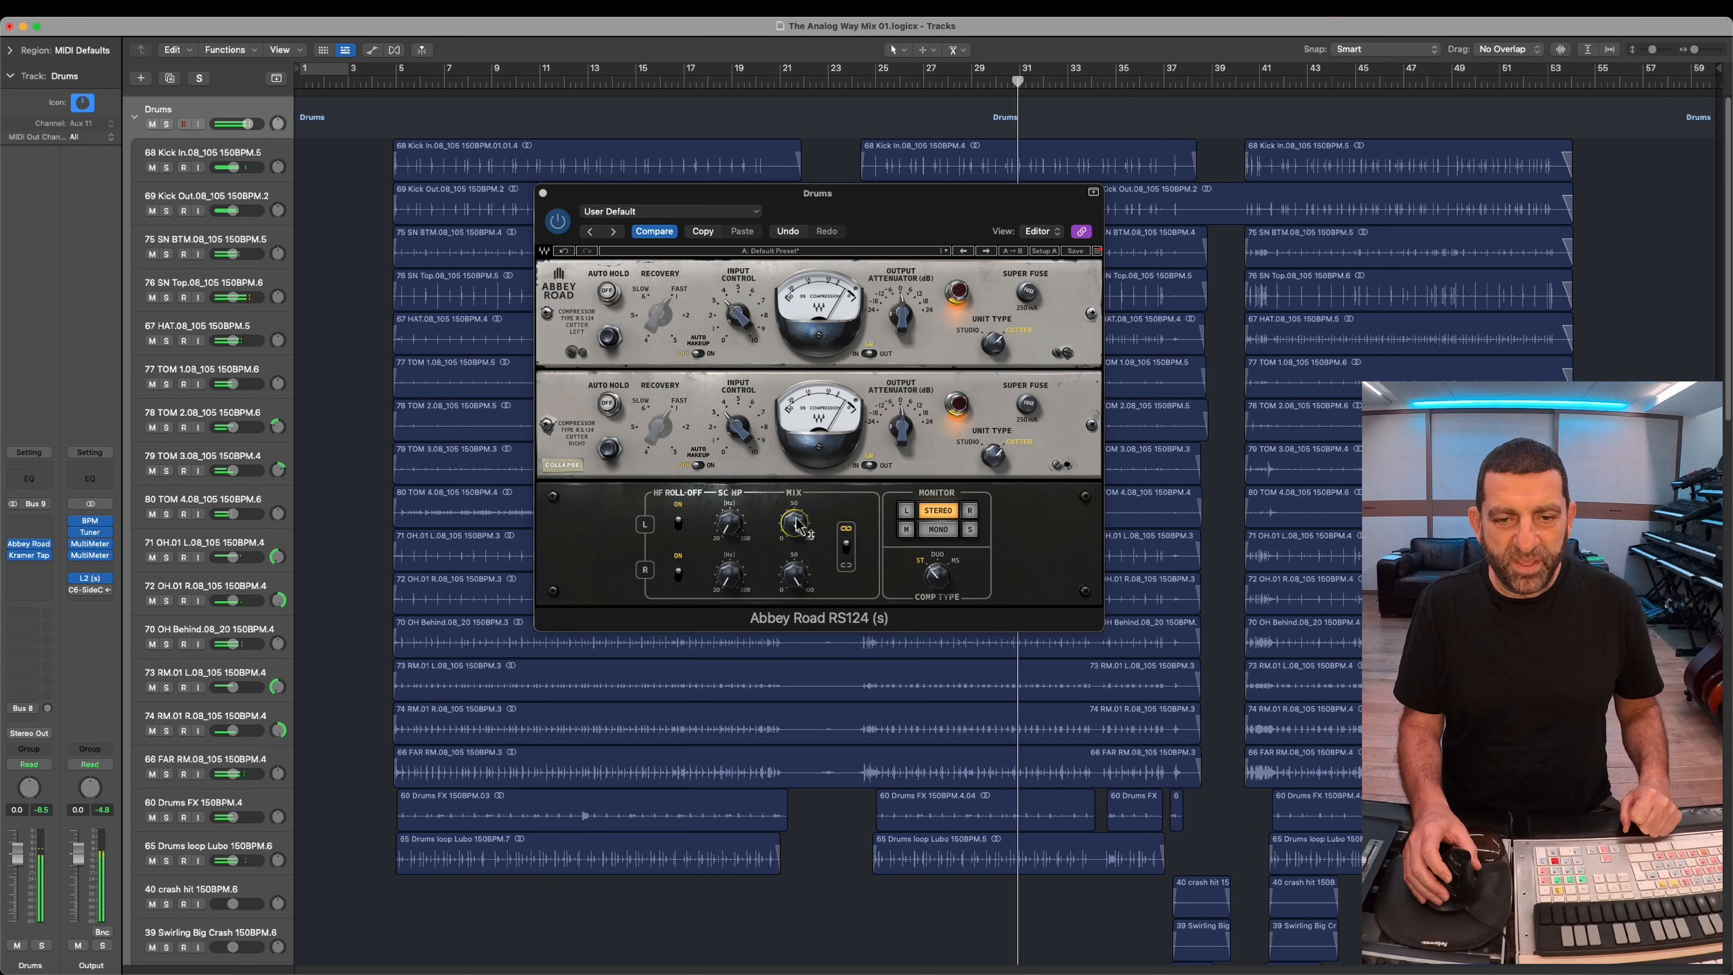
drag(796, 517, 819, 915)
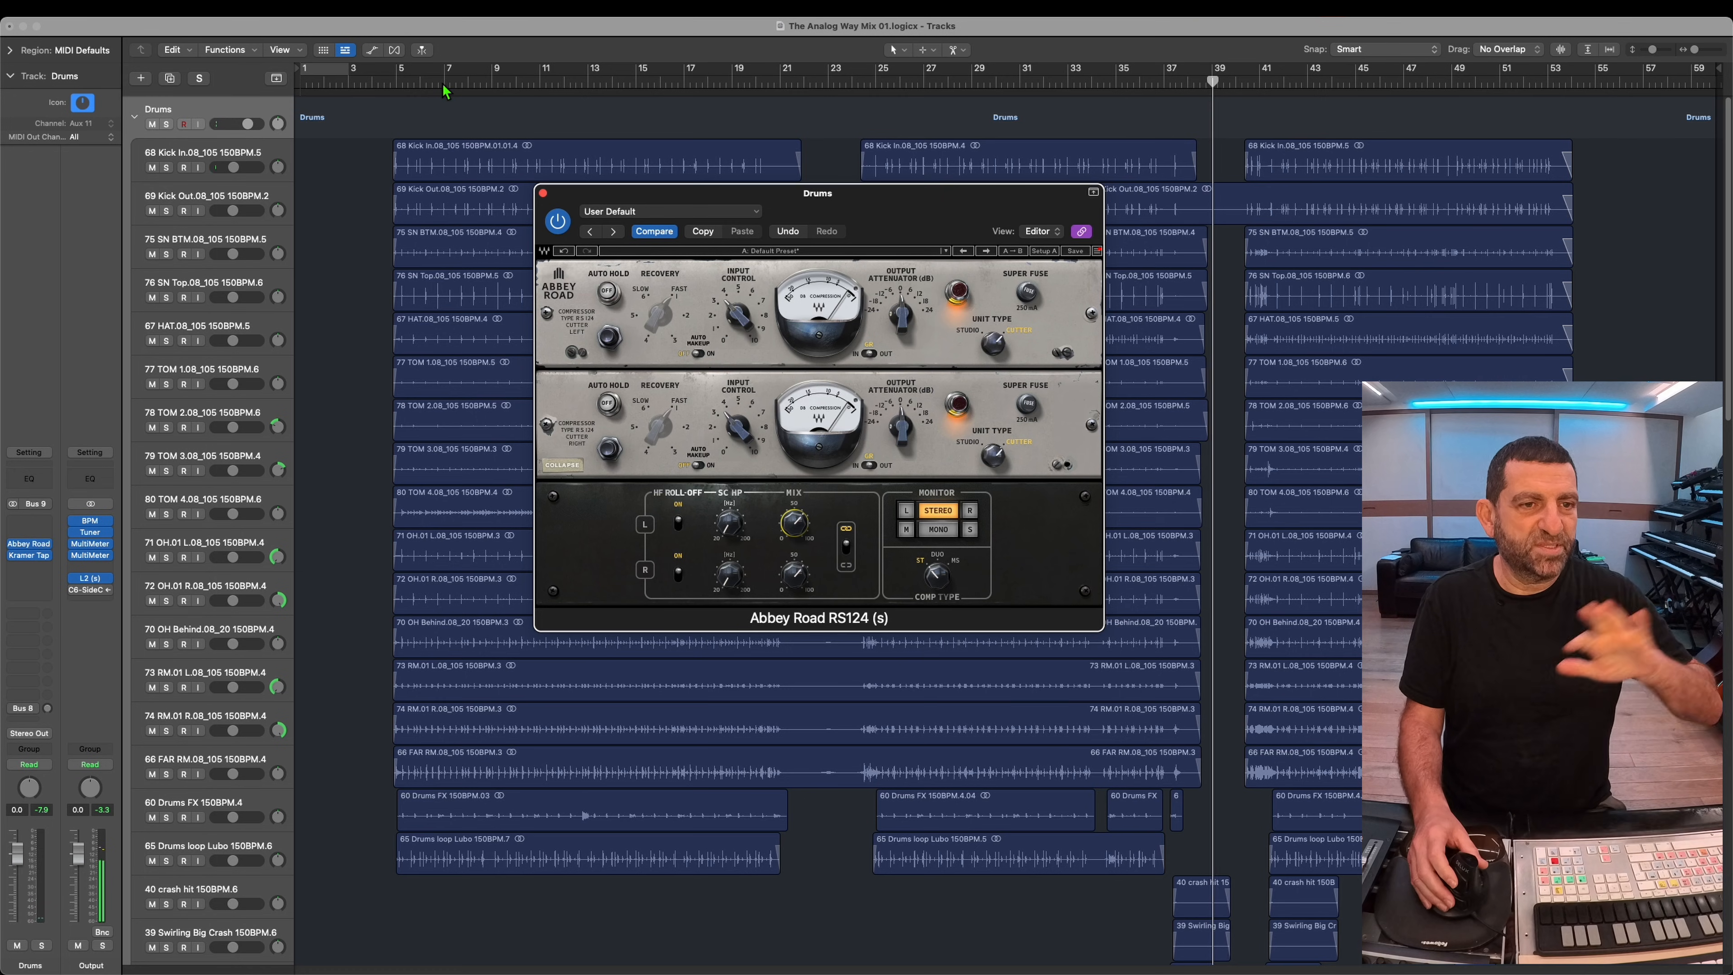
Step: Play the drums from about bar 8 and audition the 66 FAR RM and 65 Drums loop Lubo tracks in solo
click(452, 75)
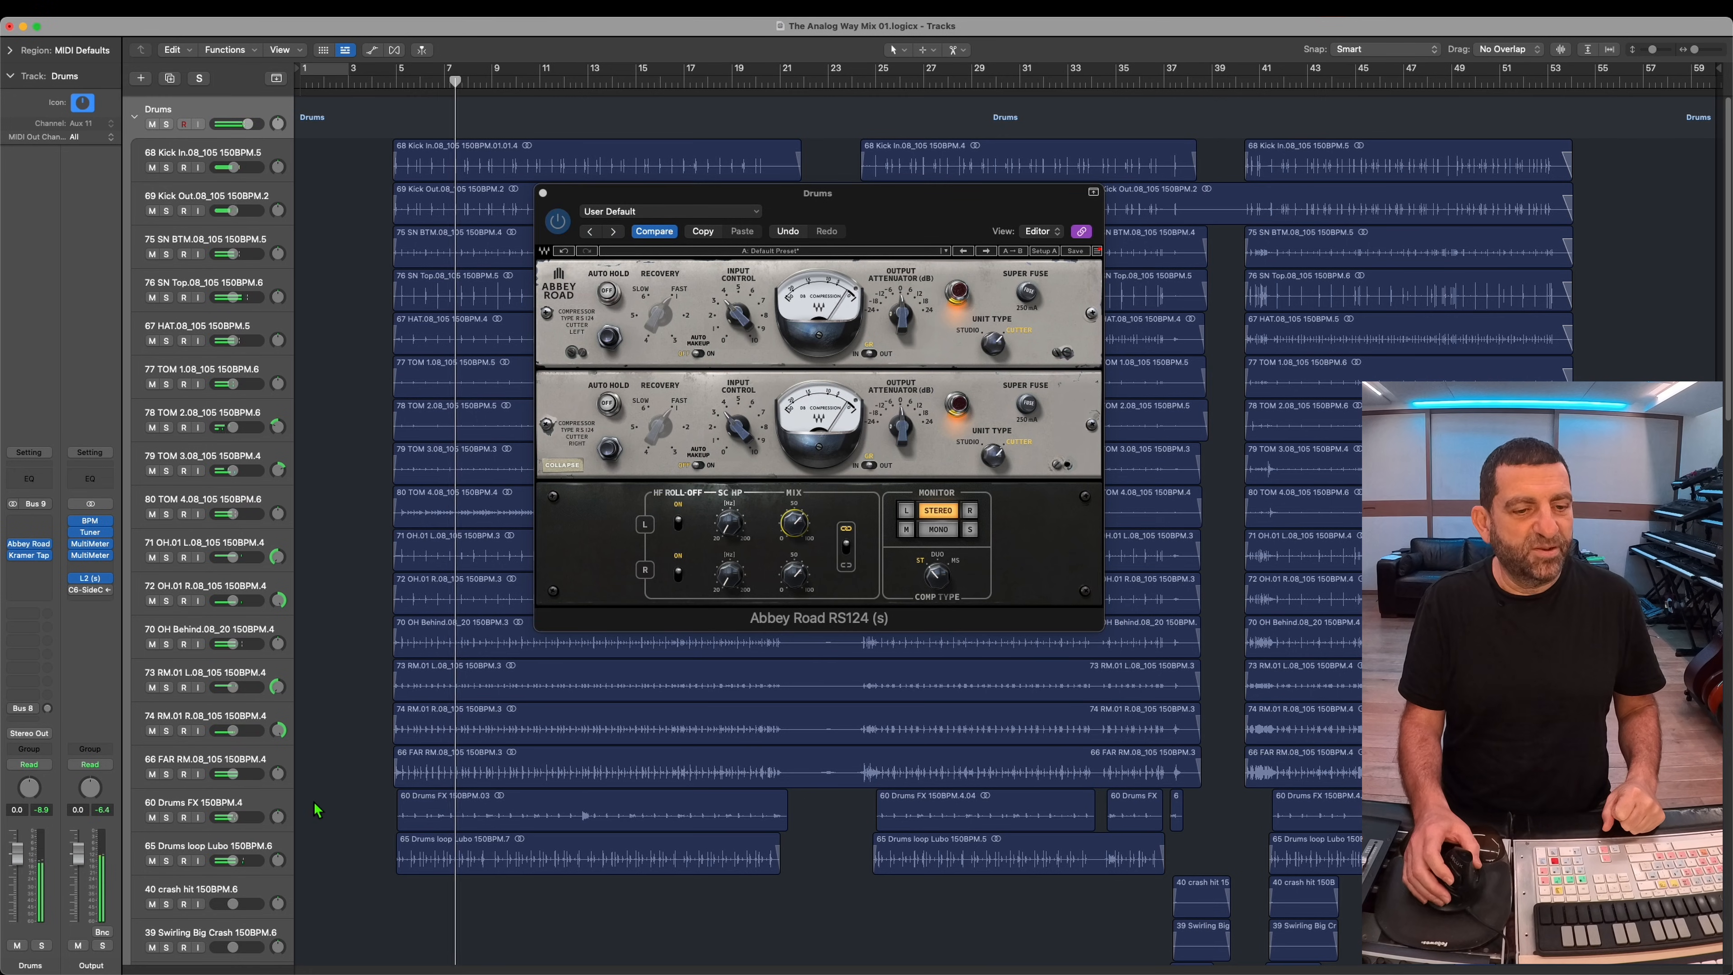
click(167, 774)
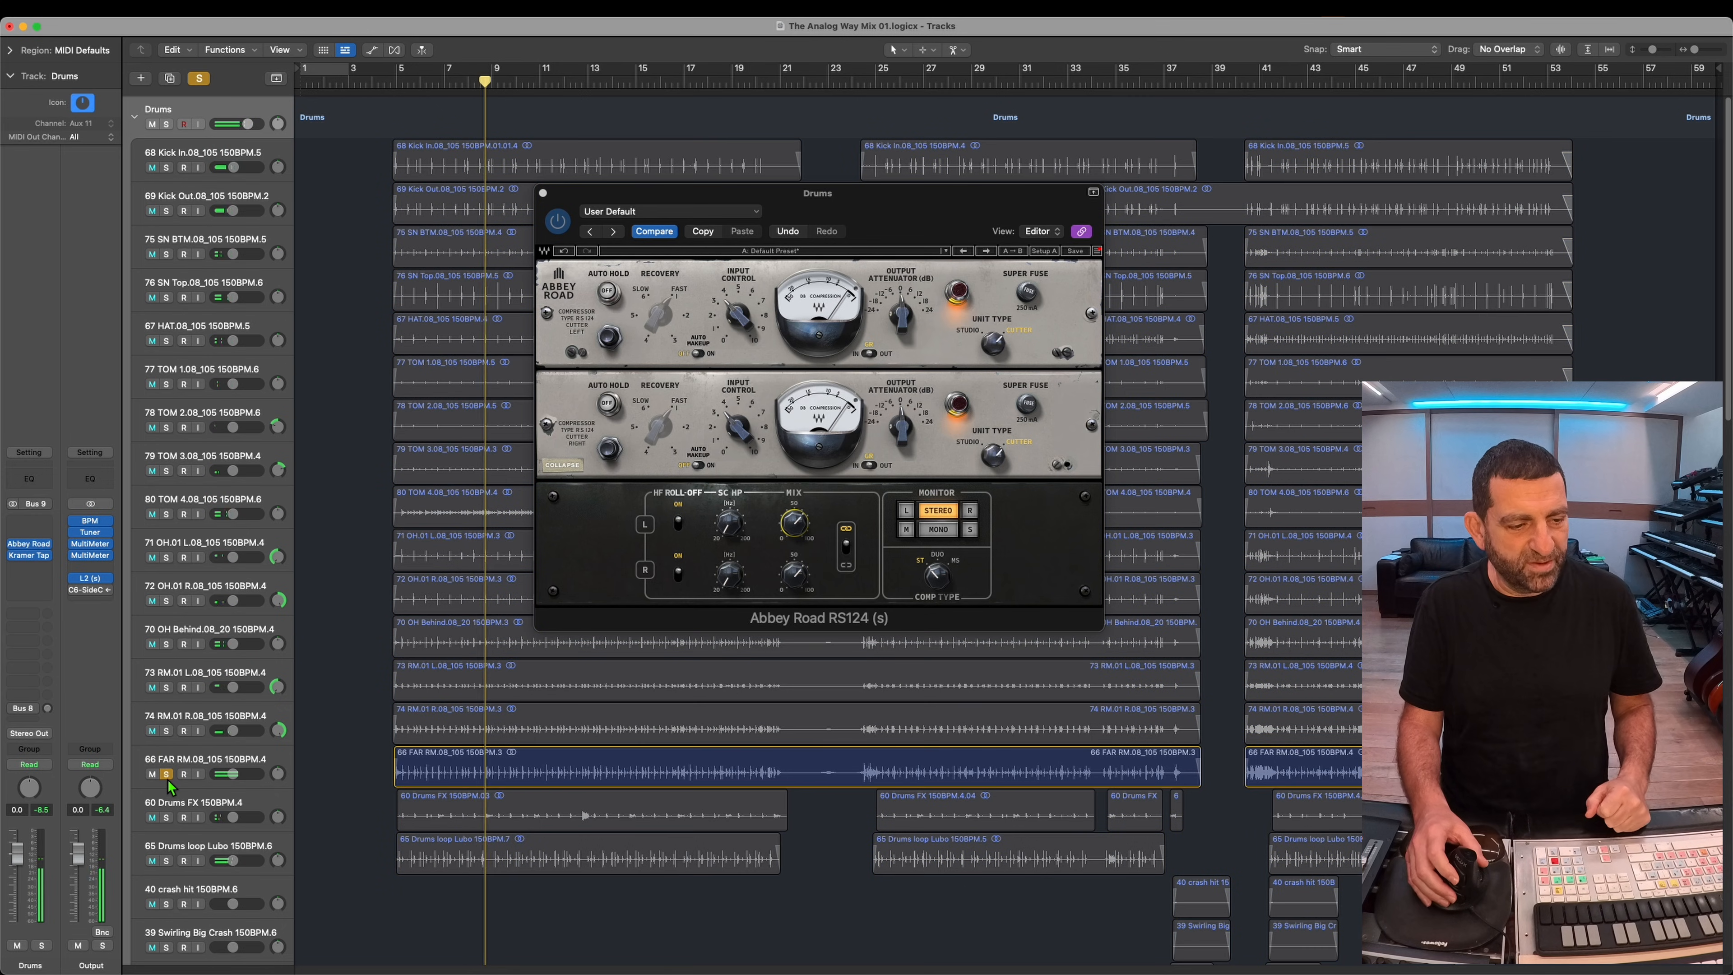
click(167, 774)
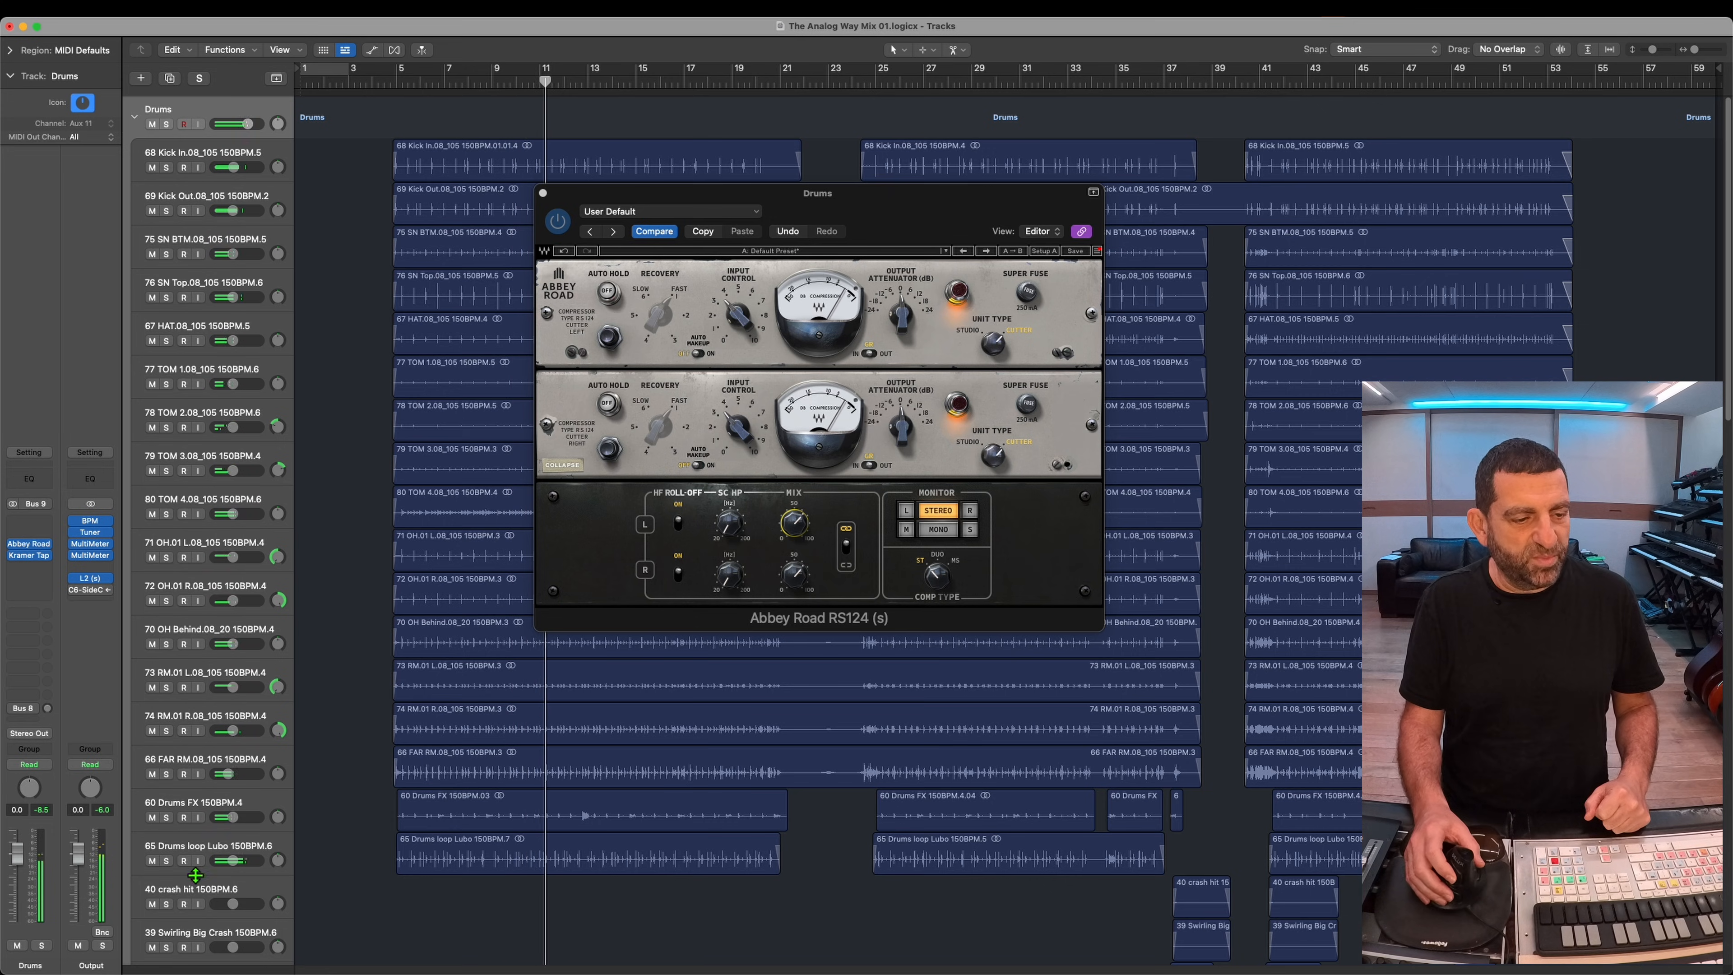
click(167, 860)
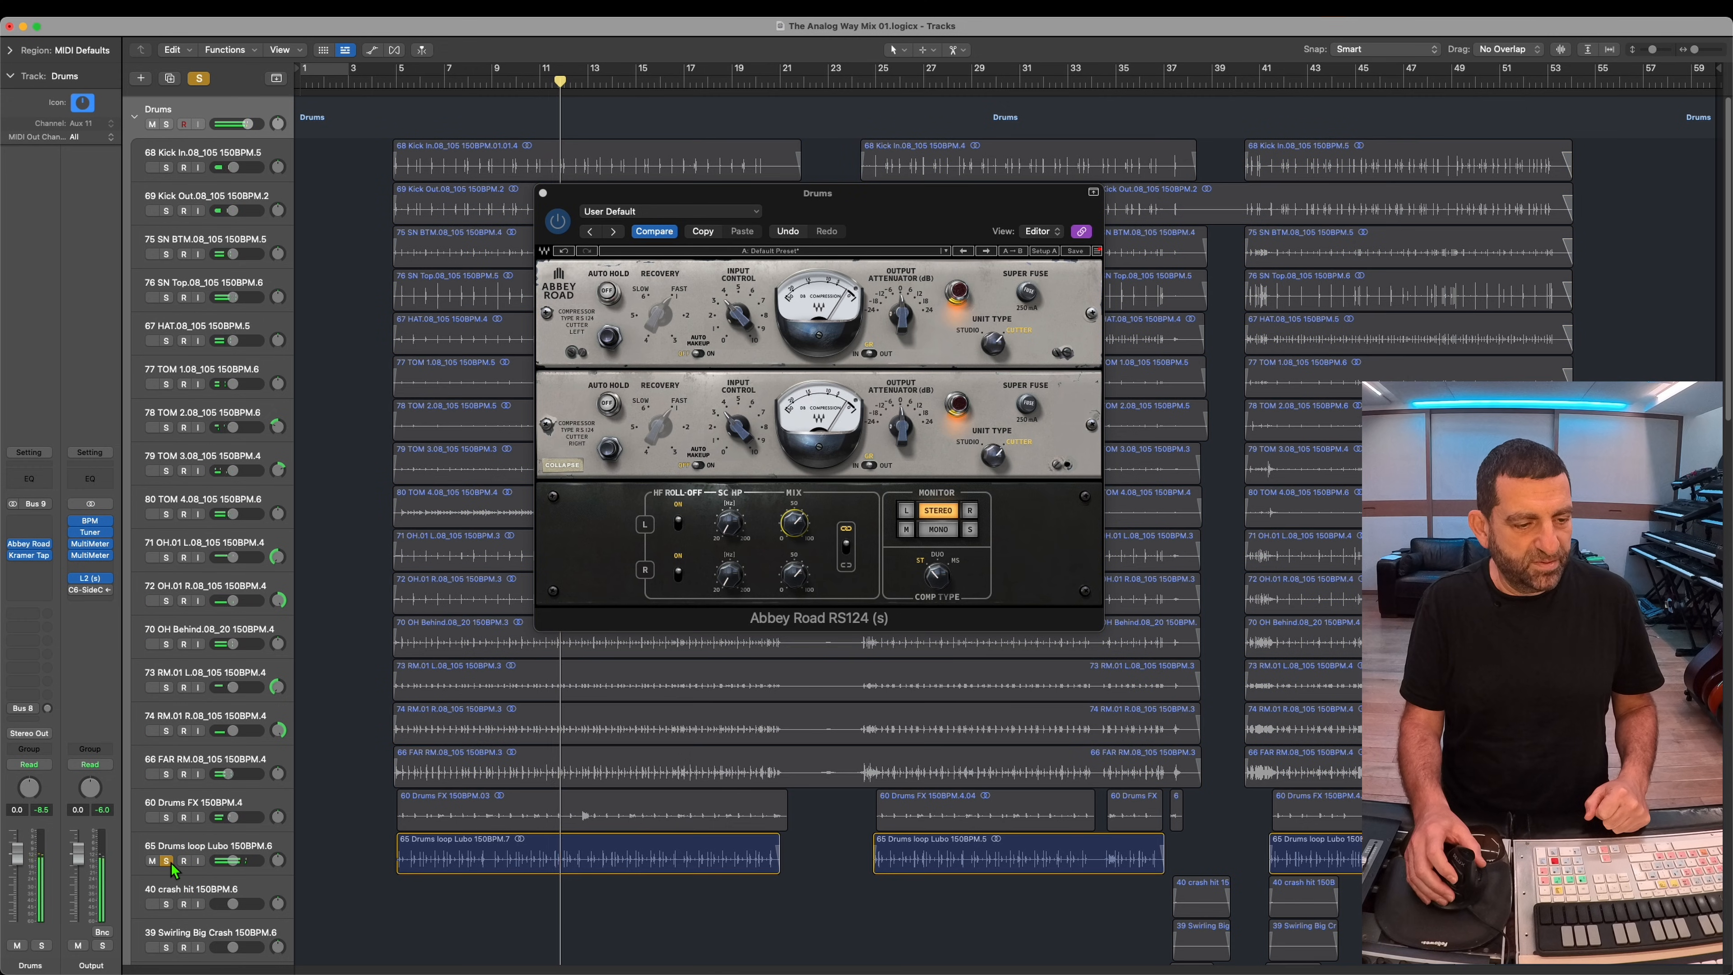
click(167, 861)
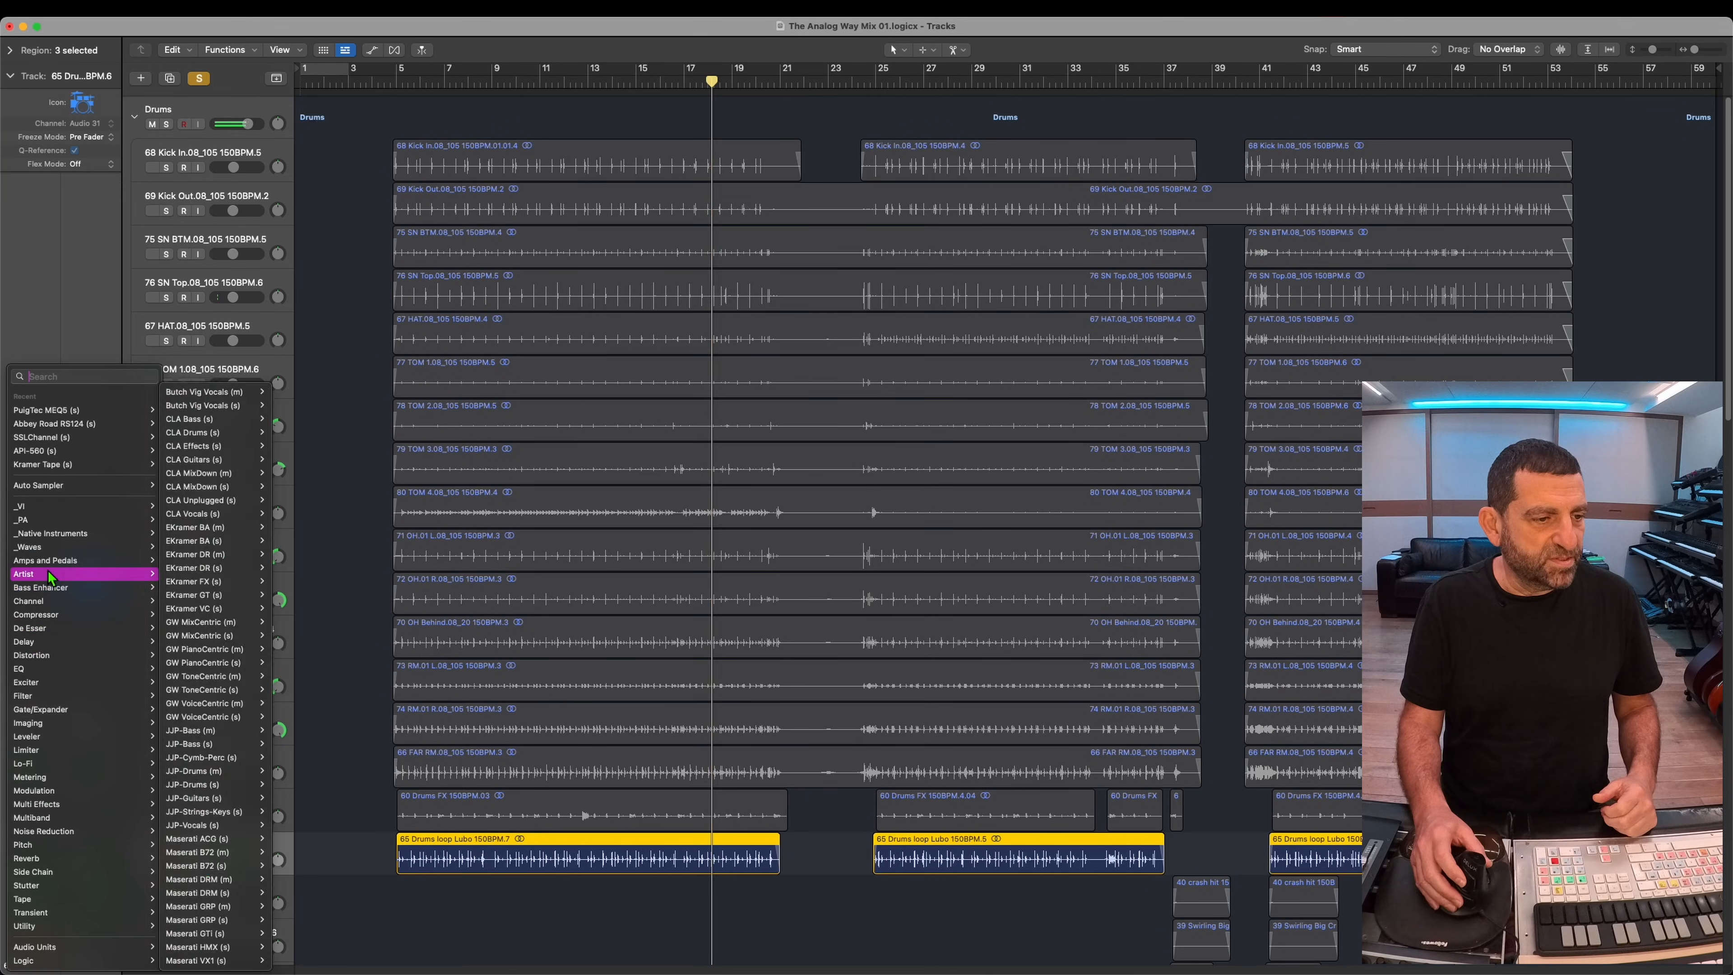
Step: Insert the UADx Pultec EQP-1A EQ on the soloed 65 Drums loop Lubo track, set its low frequency to 60 CPS, and unsolo the track
mouse_move(34, 672)
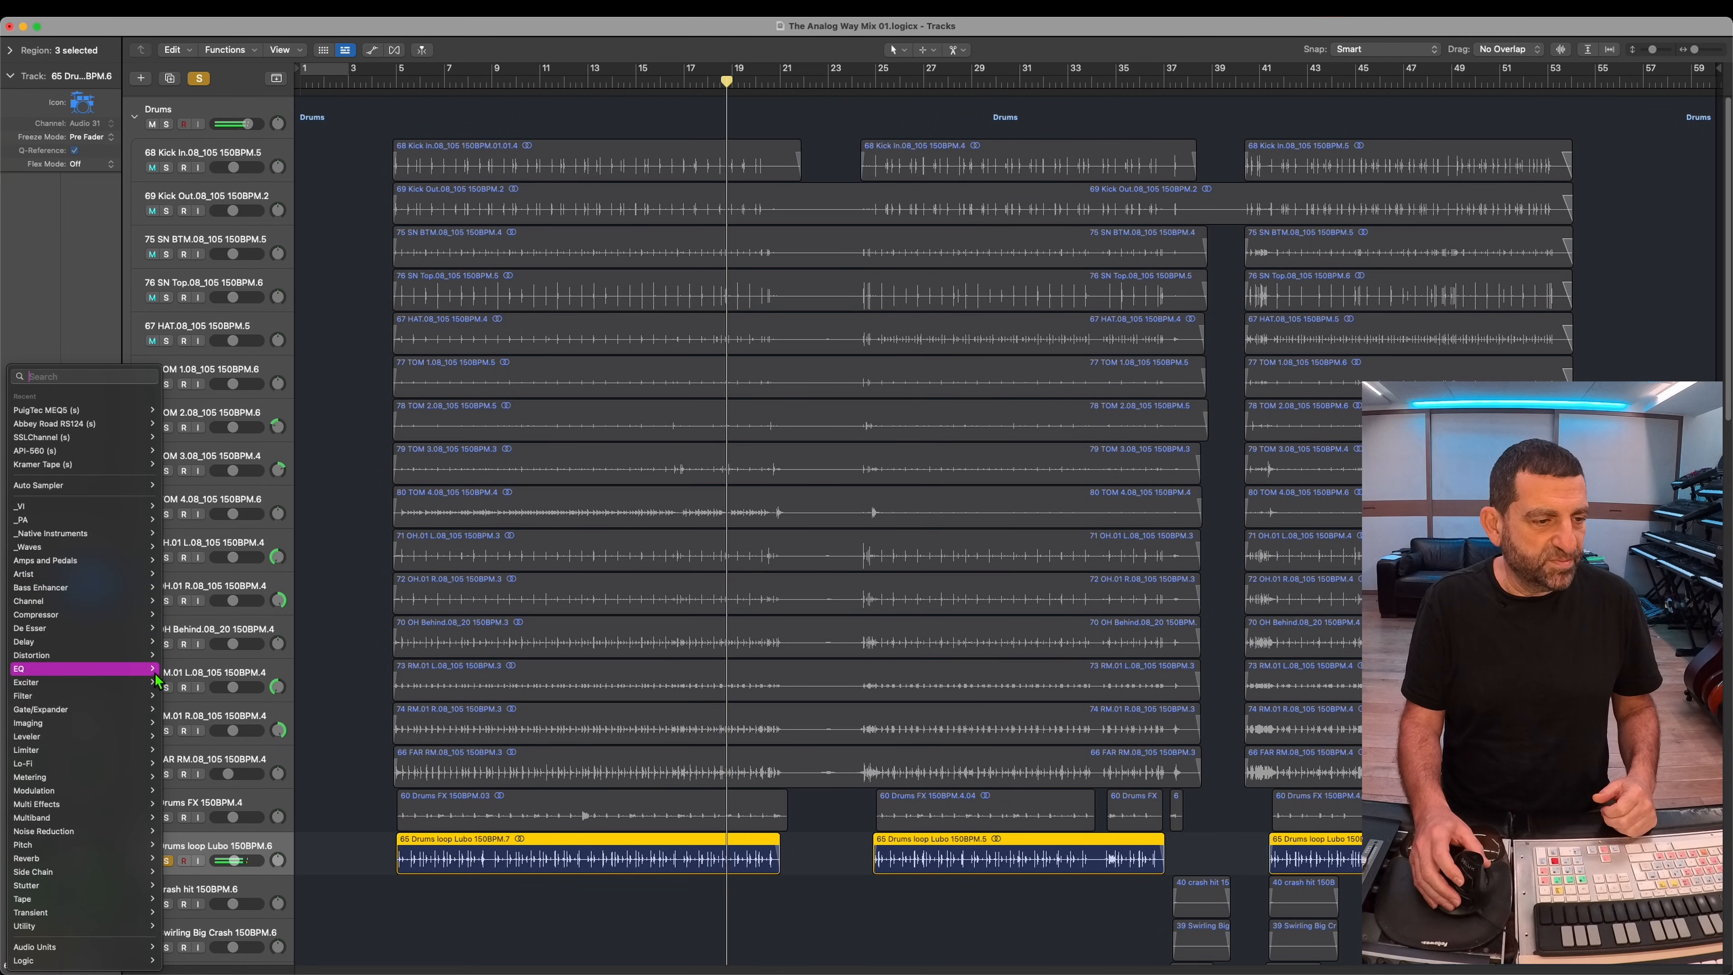
scroll(236, 831, down, 4)
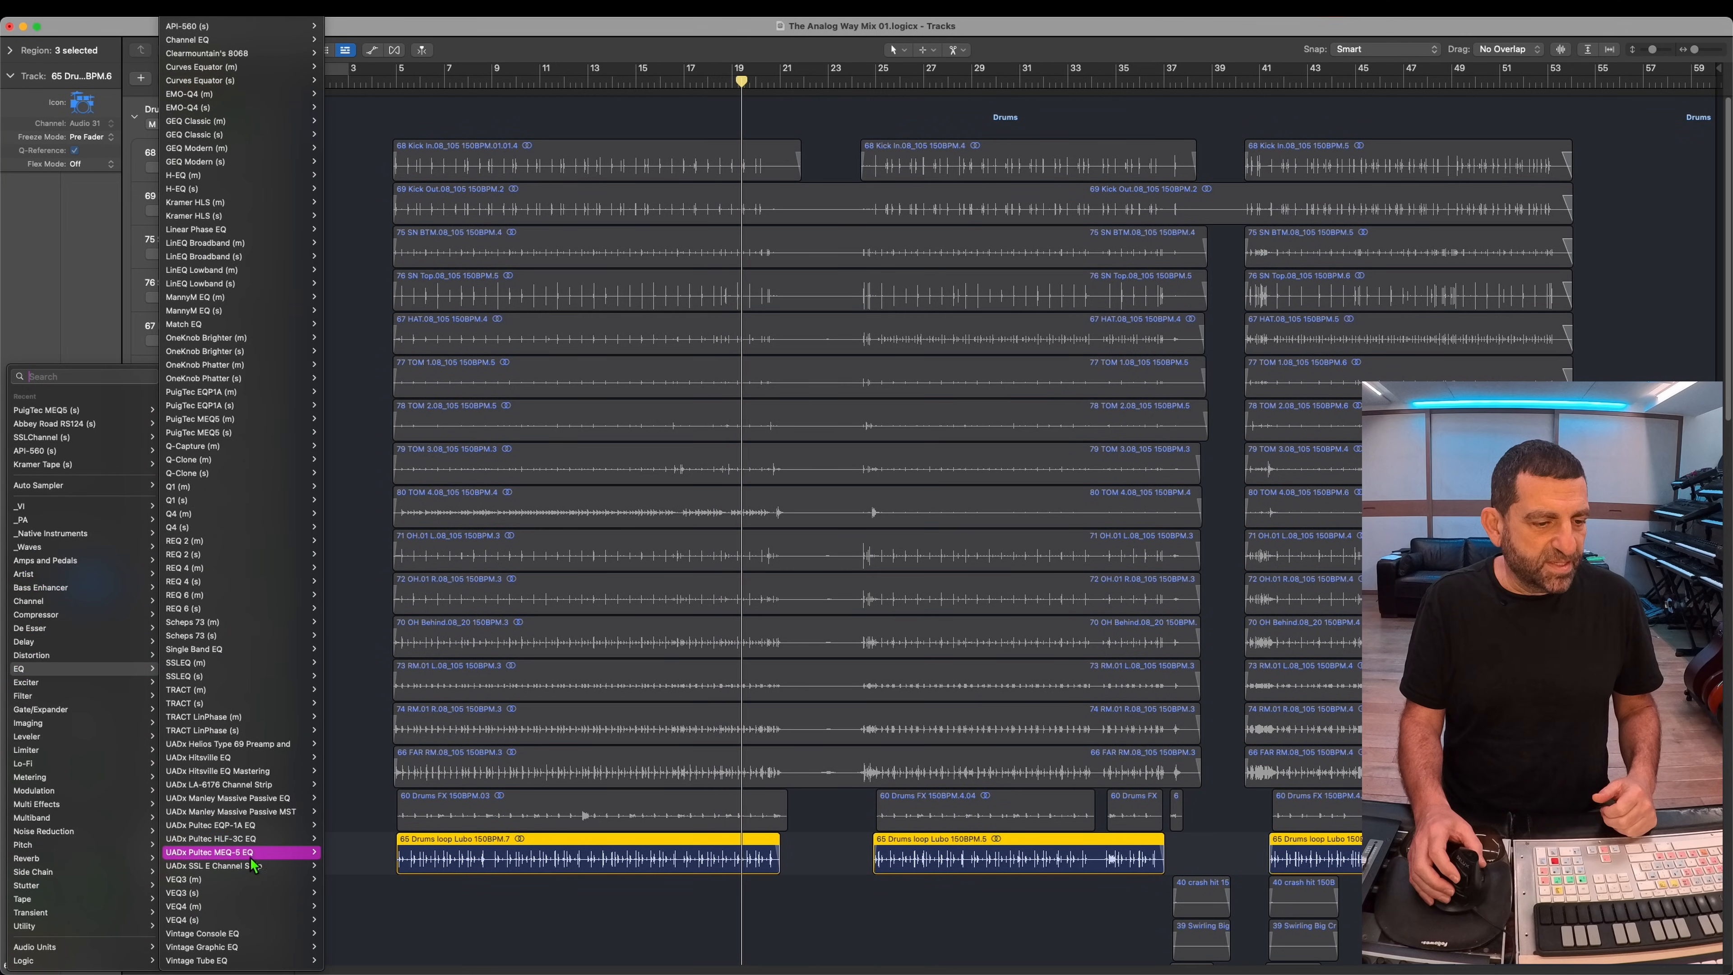
click(269, 827)
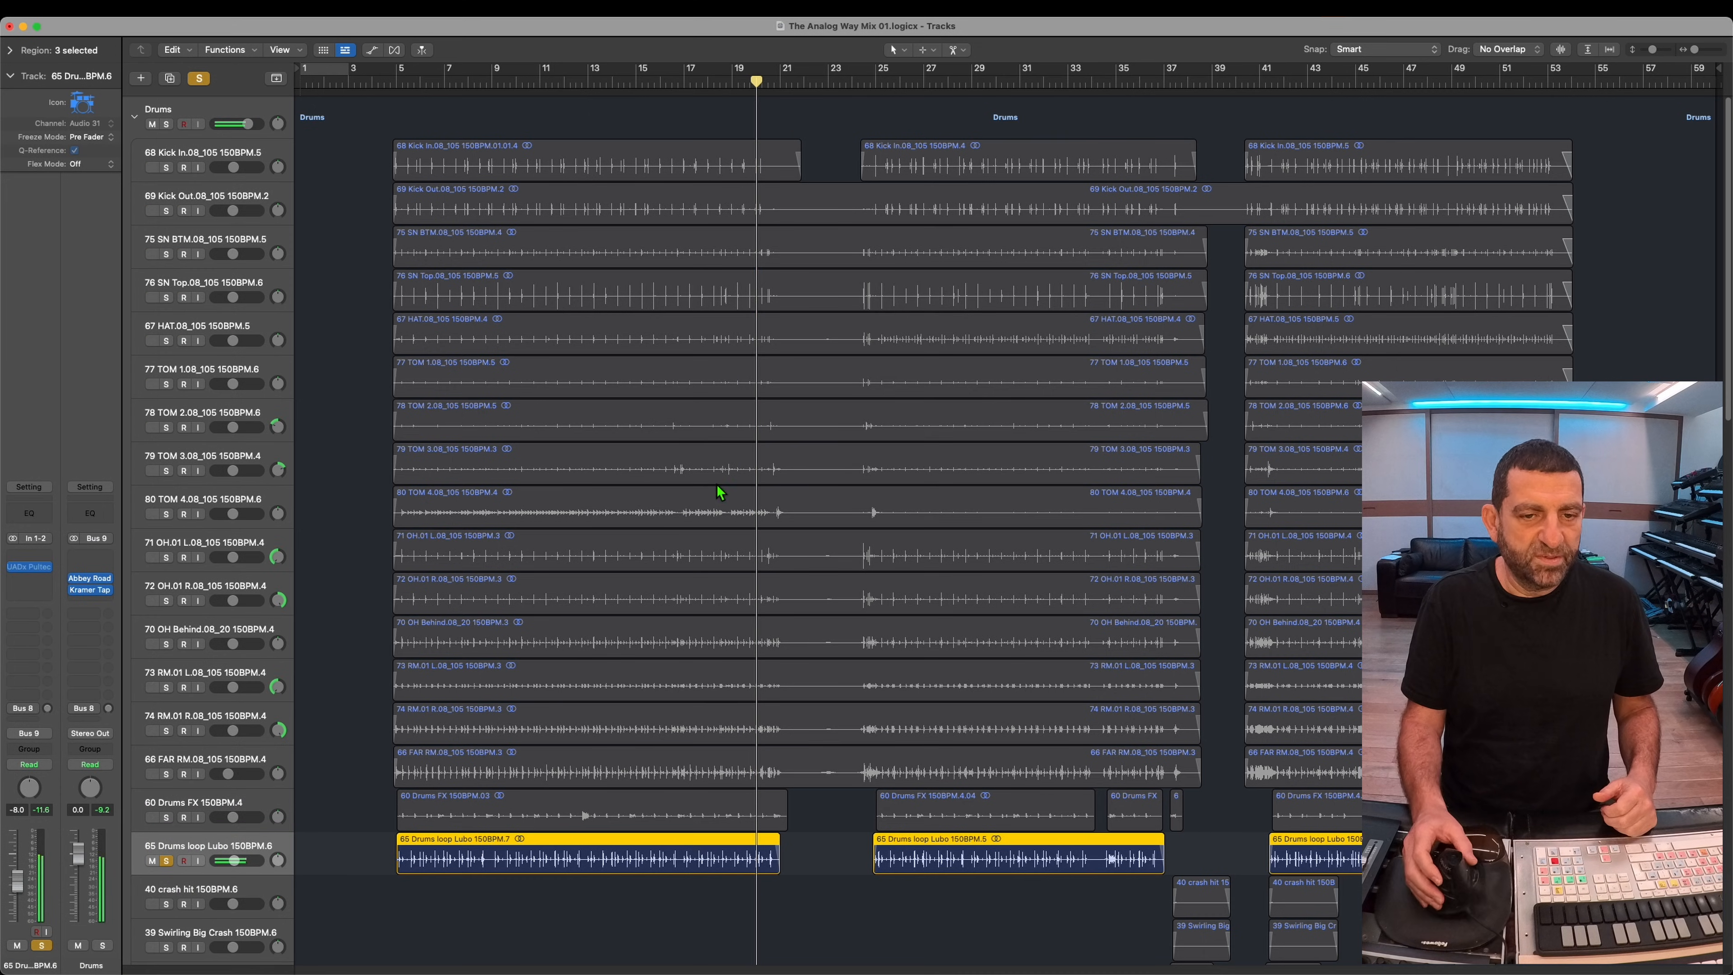
click(546, 80)
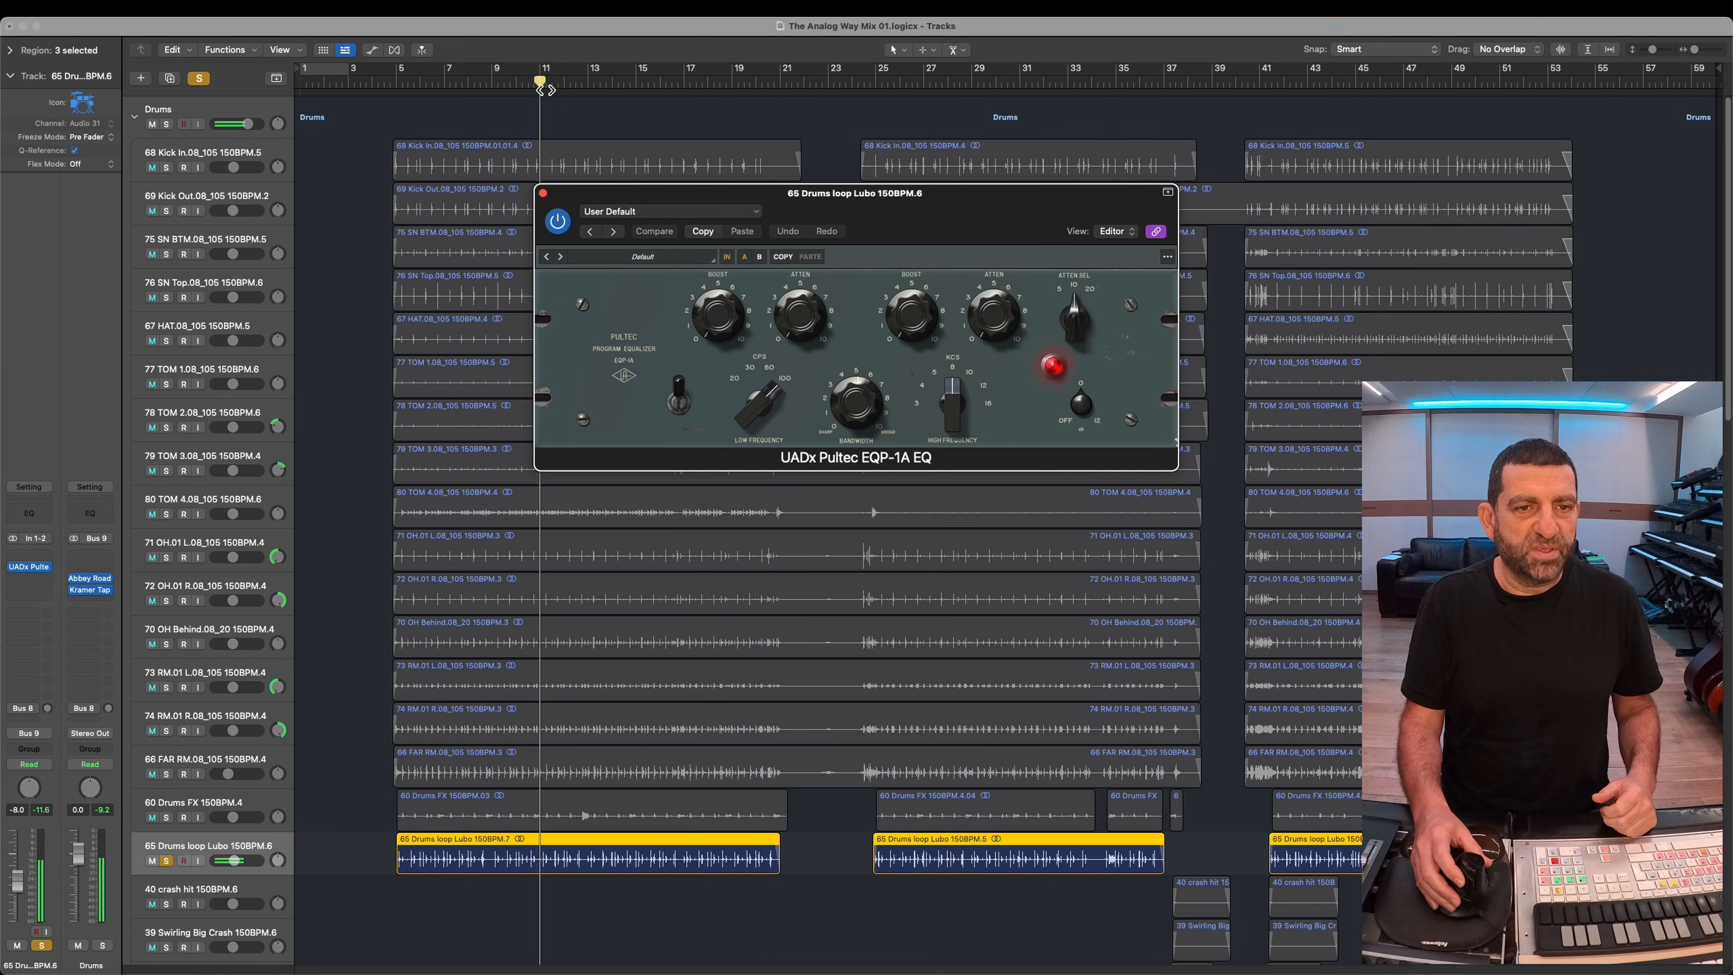
click(769, 373)
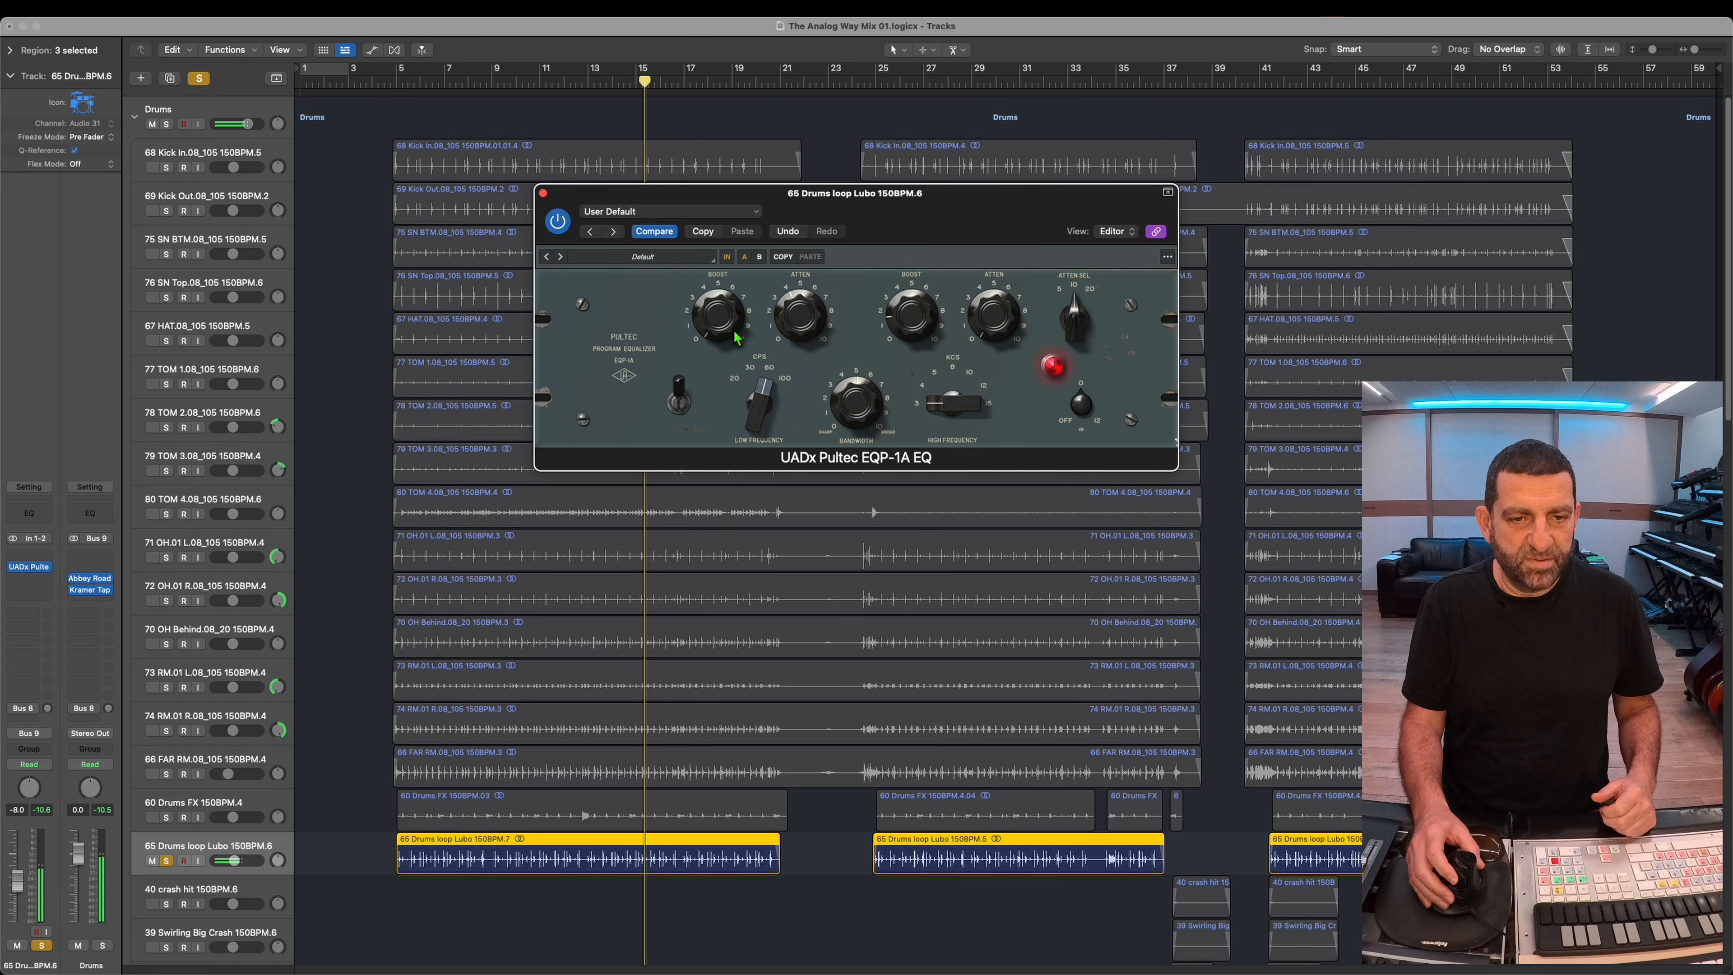
click(166, 860)
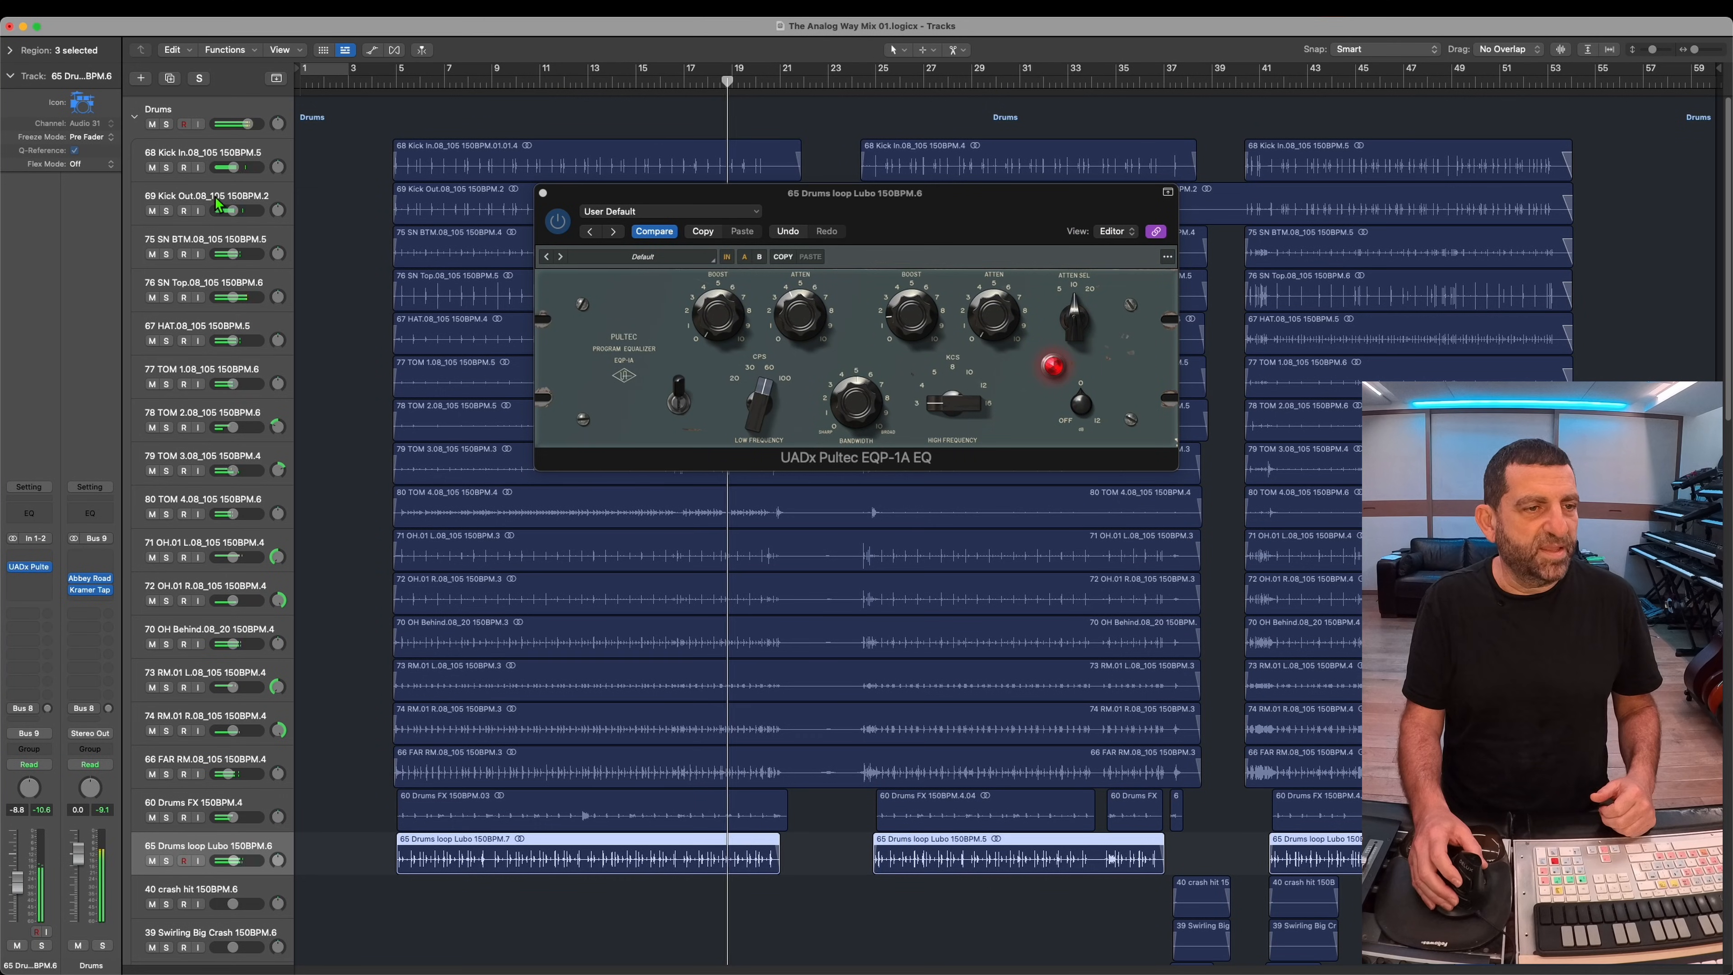
Step: Play from about bar 9 and audition the 69 Kick Out and 68 Kick In tracks in solo, one after the other
click(212, 198)
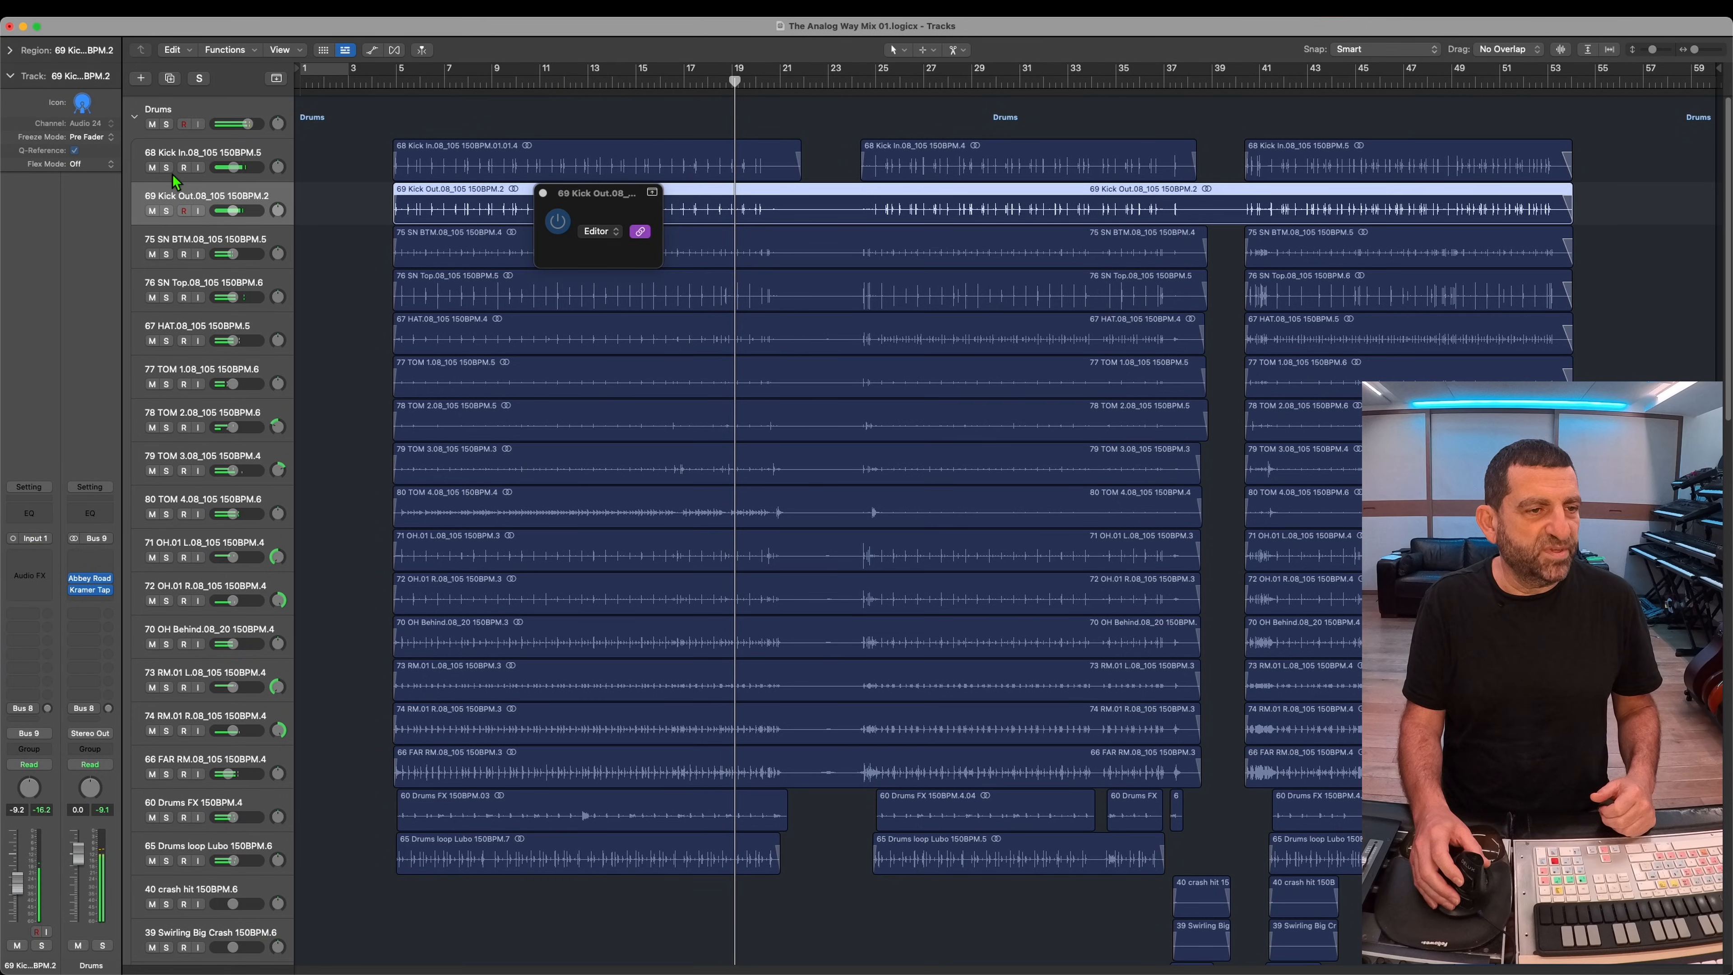
click(492, 85)
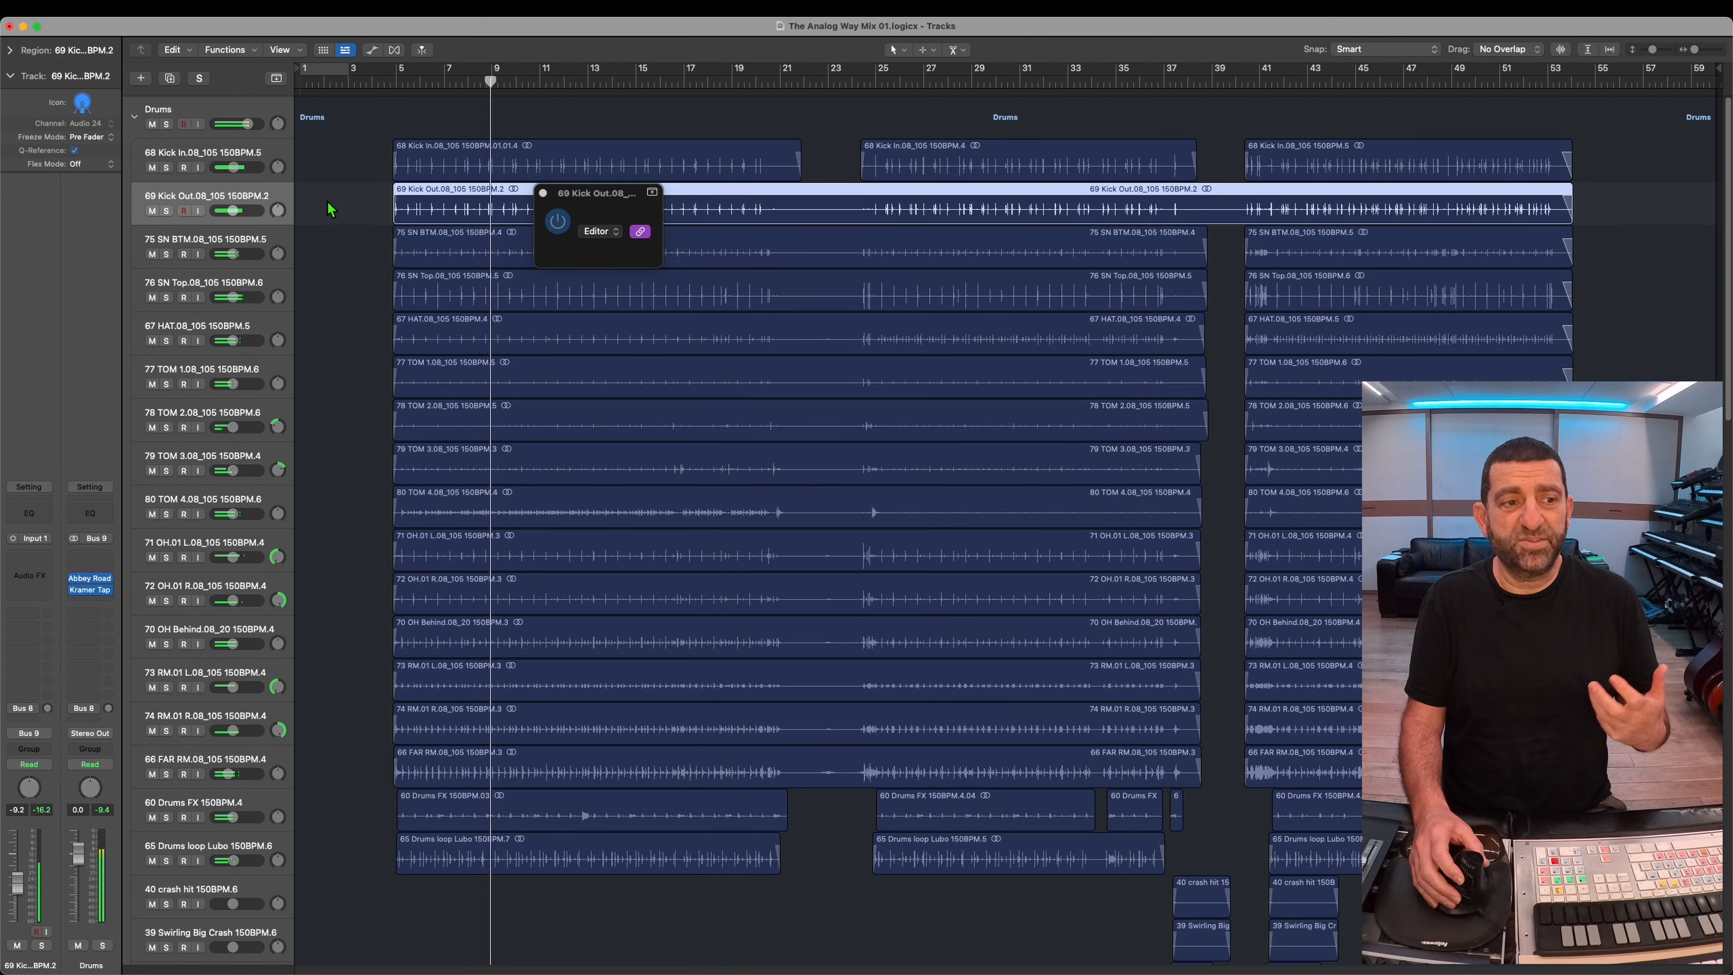
key(space)
click(167, 211)
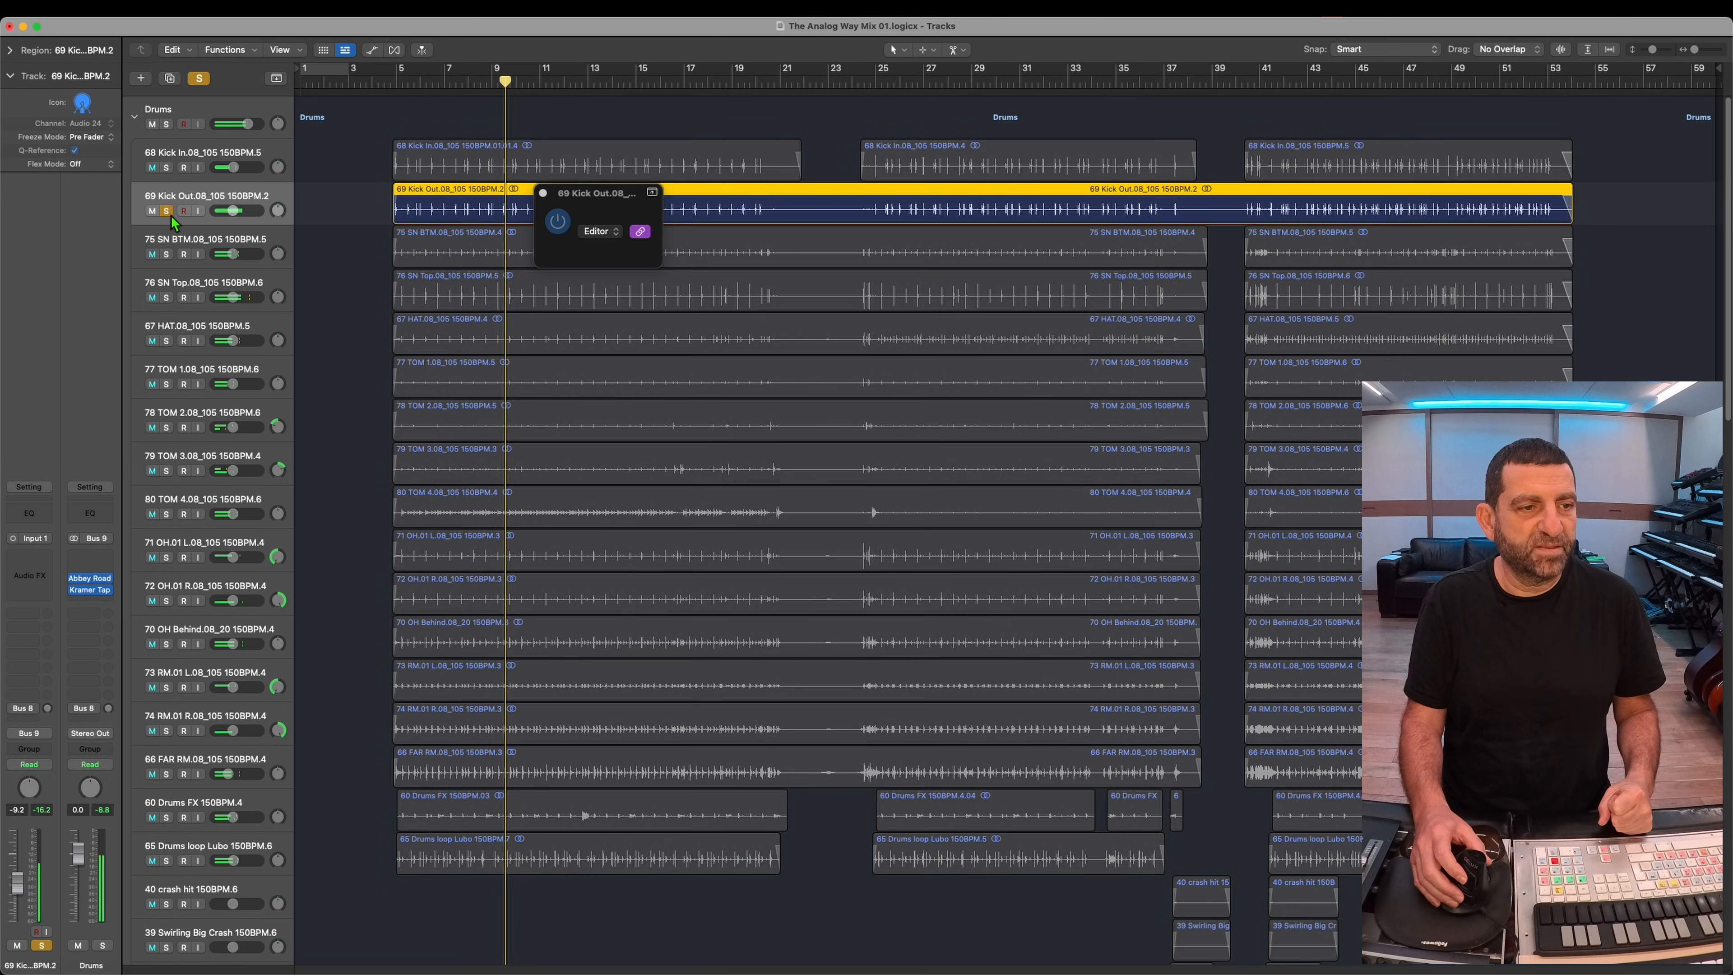
click(168, 211)
click(168, 169)
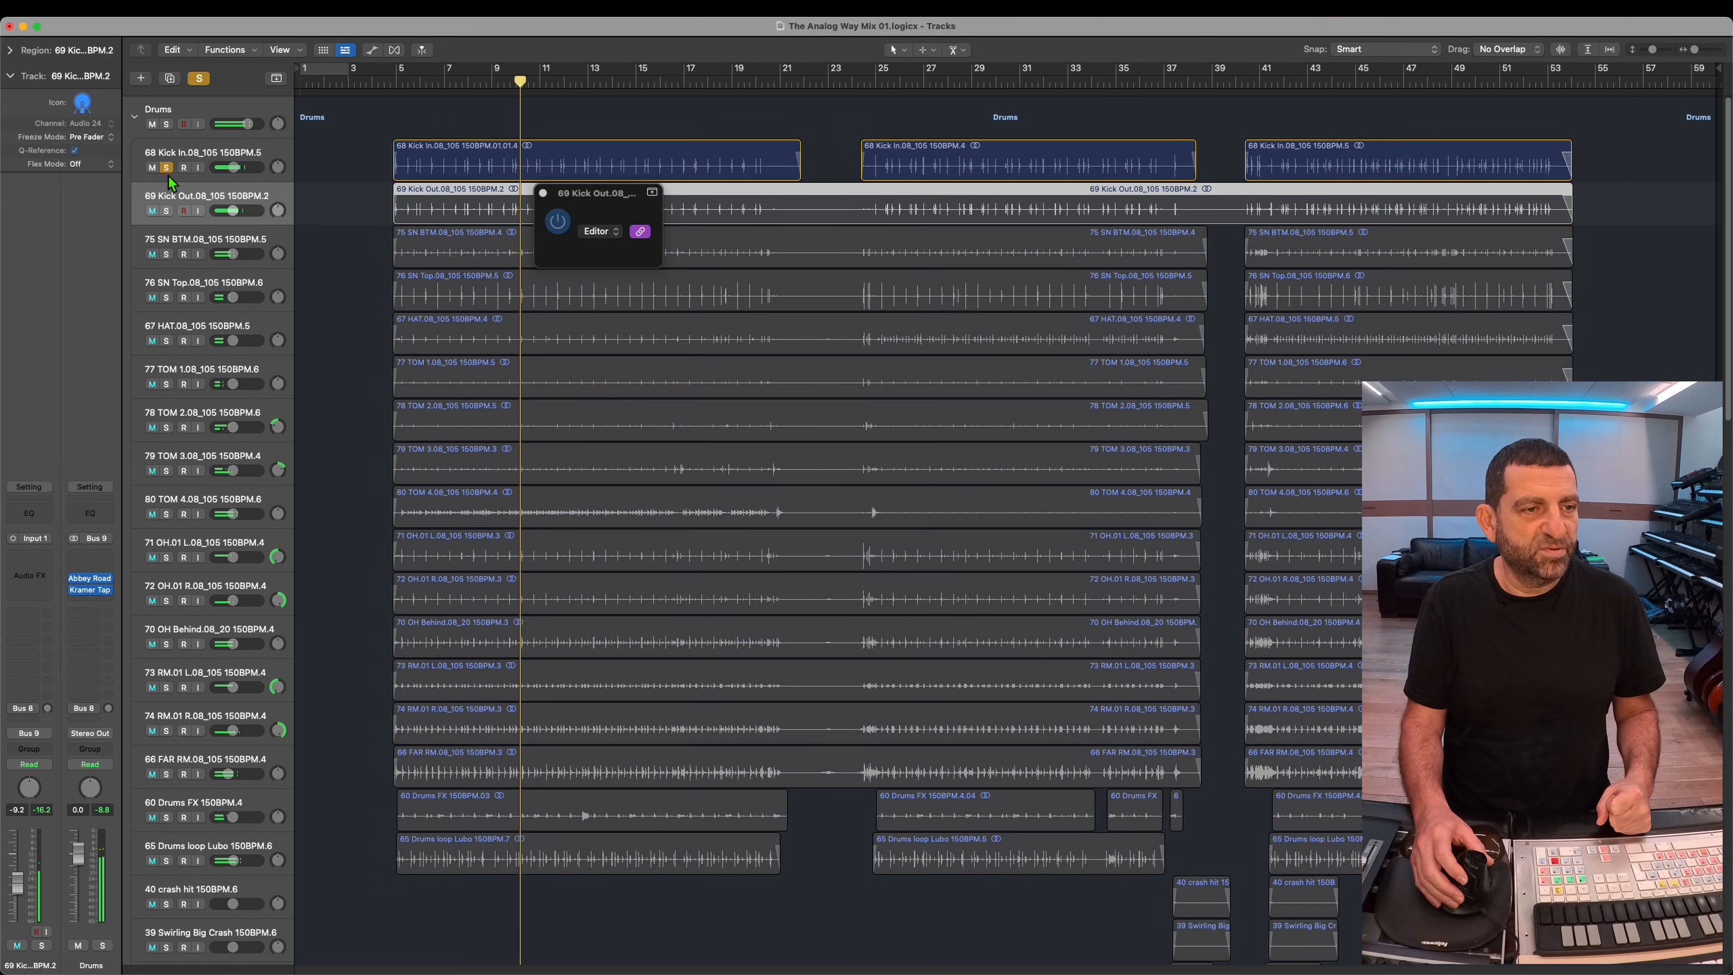
click(167, 168)
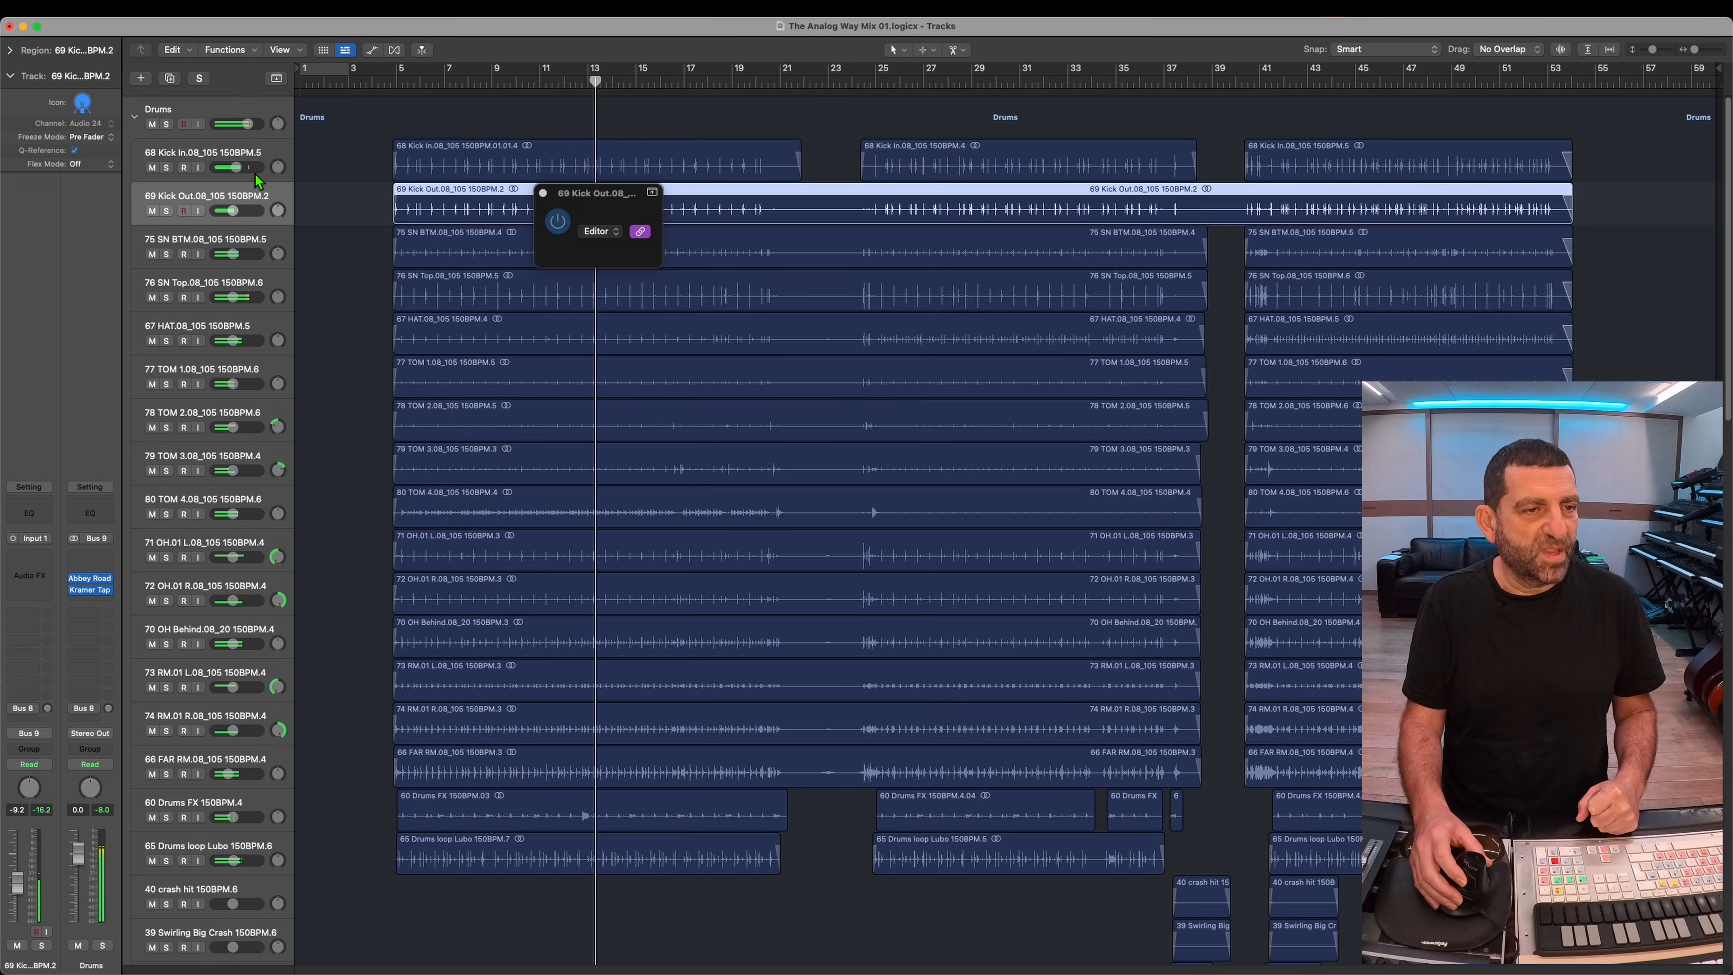
Step: Insert a stereo UADx Pultec EQP-1A EQ on the Drums stack between the Abbey Road RS124 and Kramer Tape
click(221, 112)
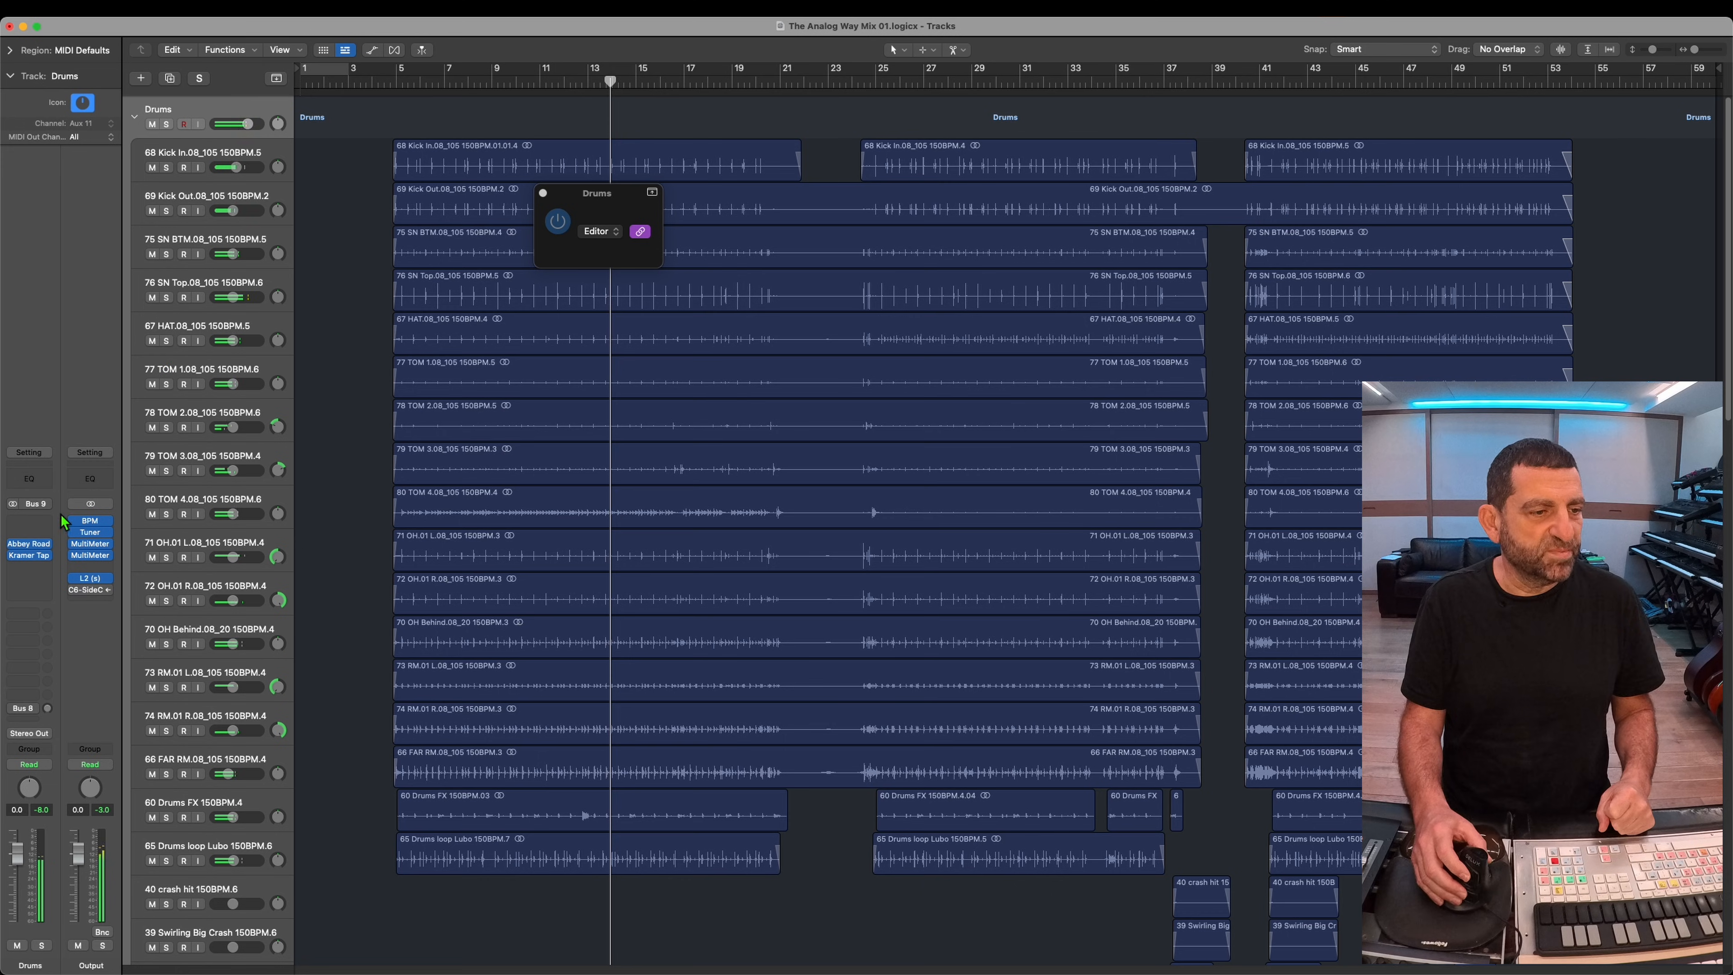
click(31, 545)
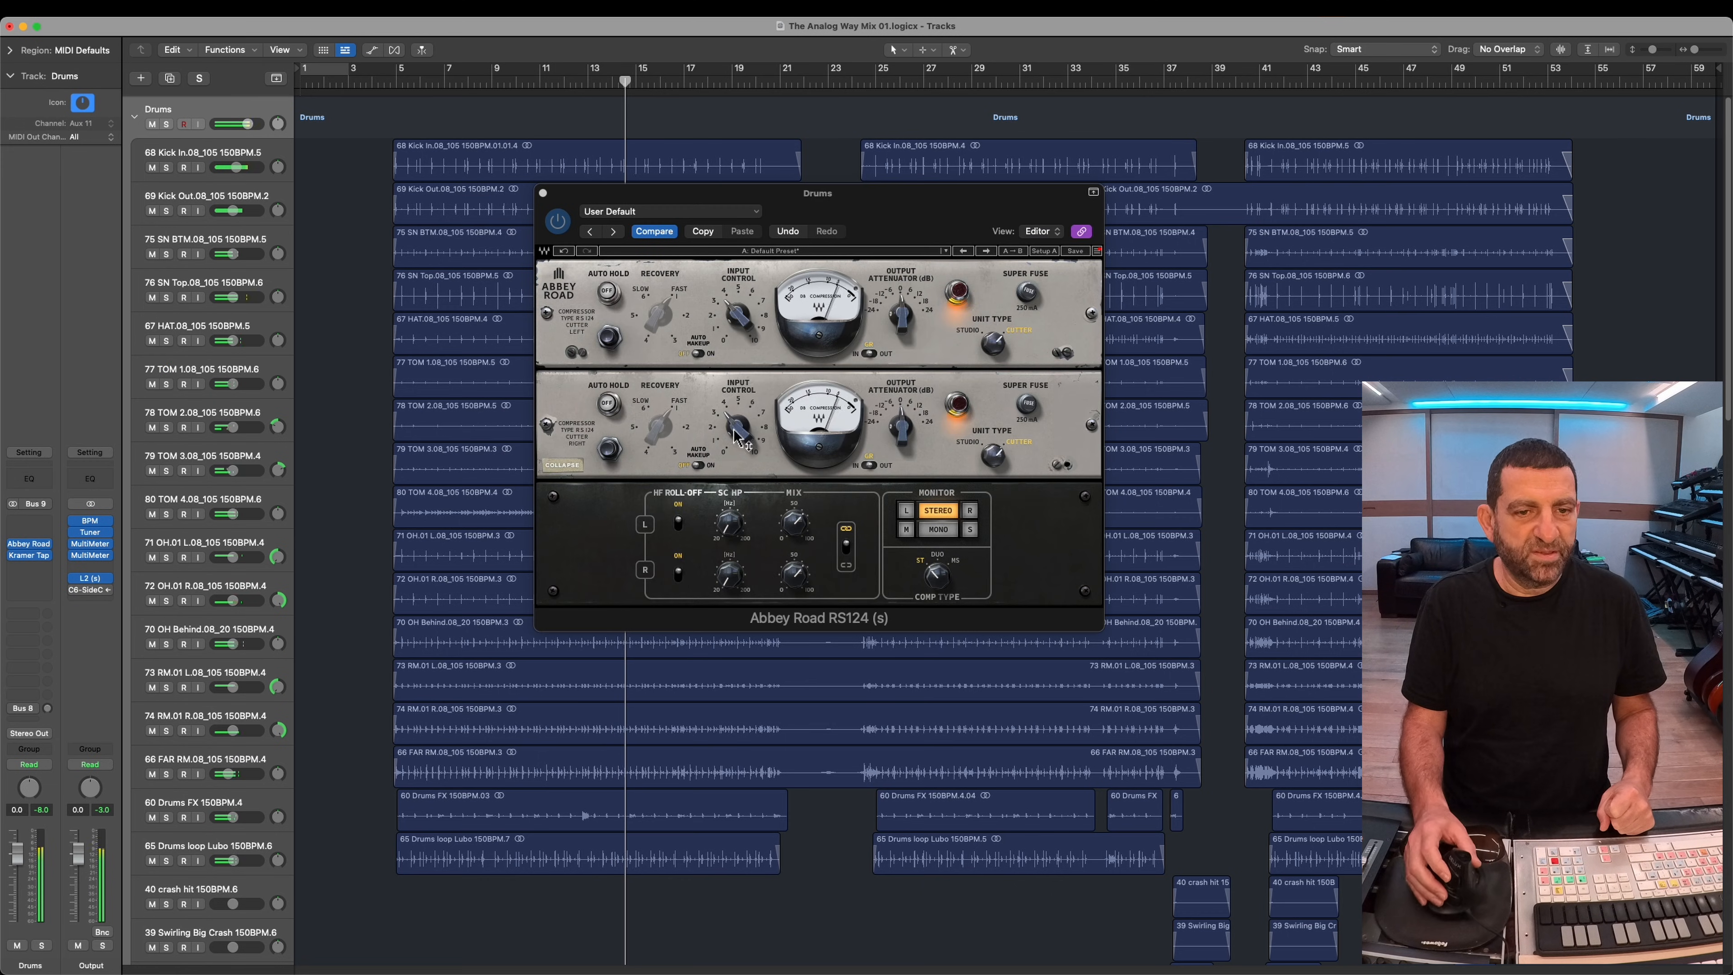
click(34, 543)
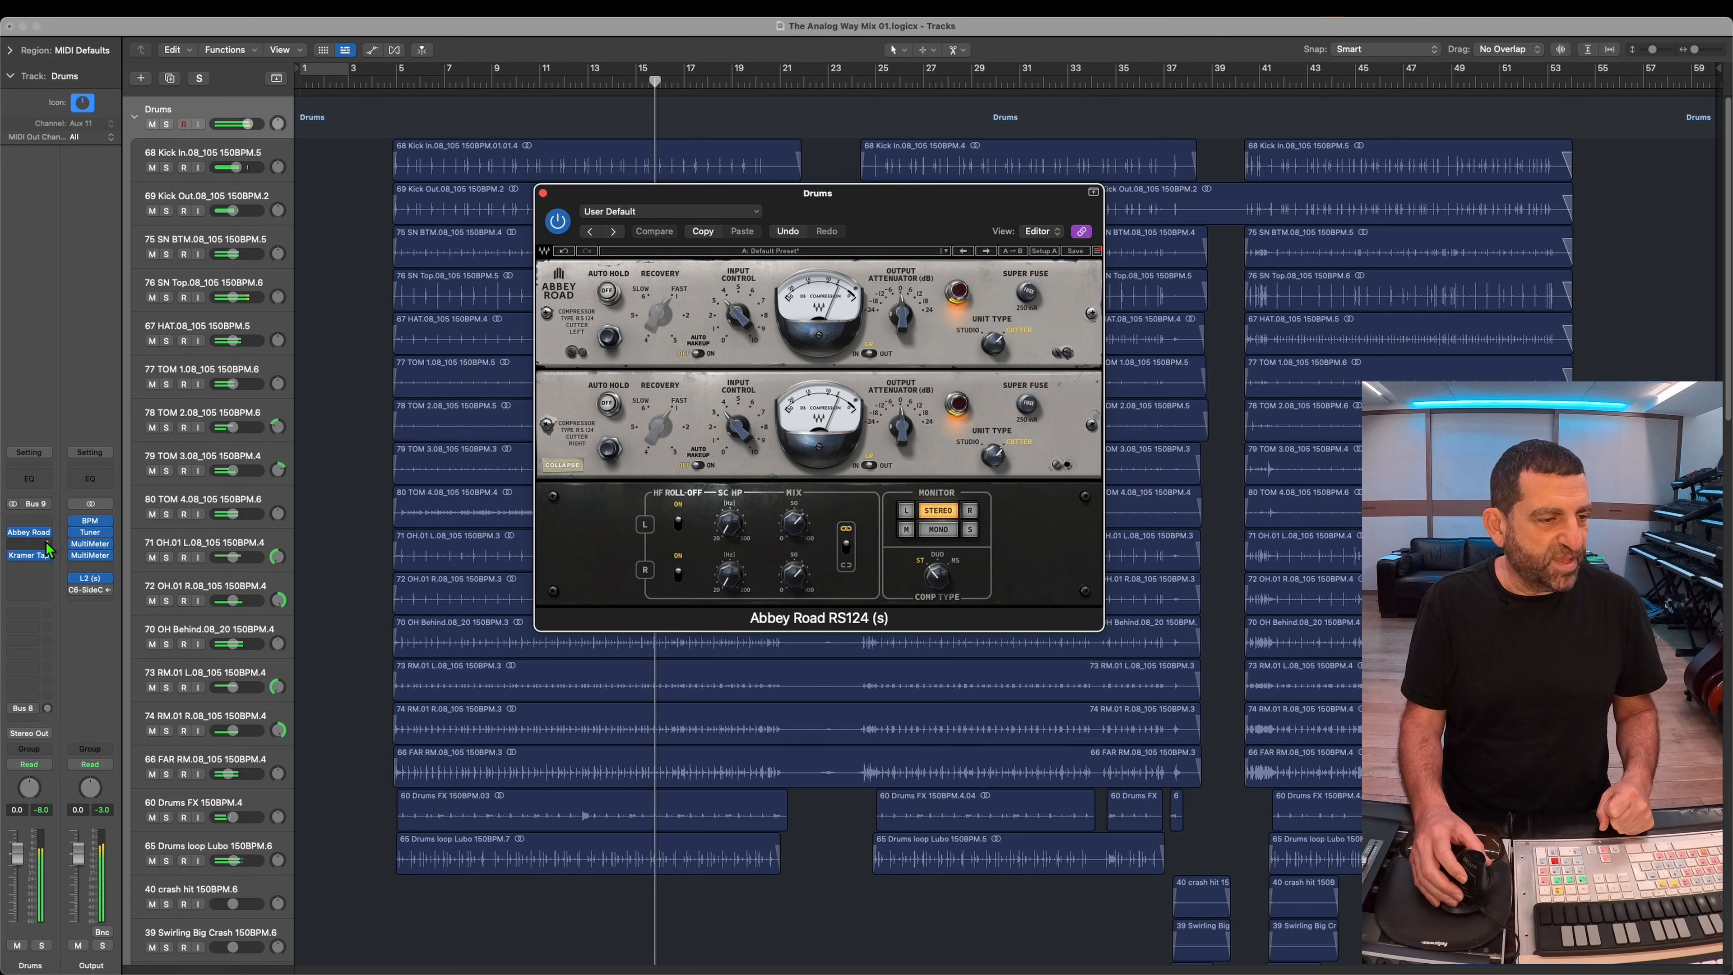
mouse_move(125, 435)
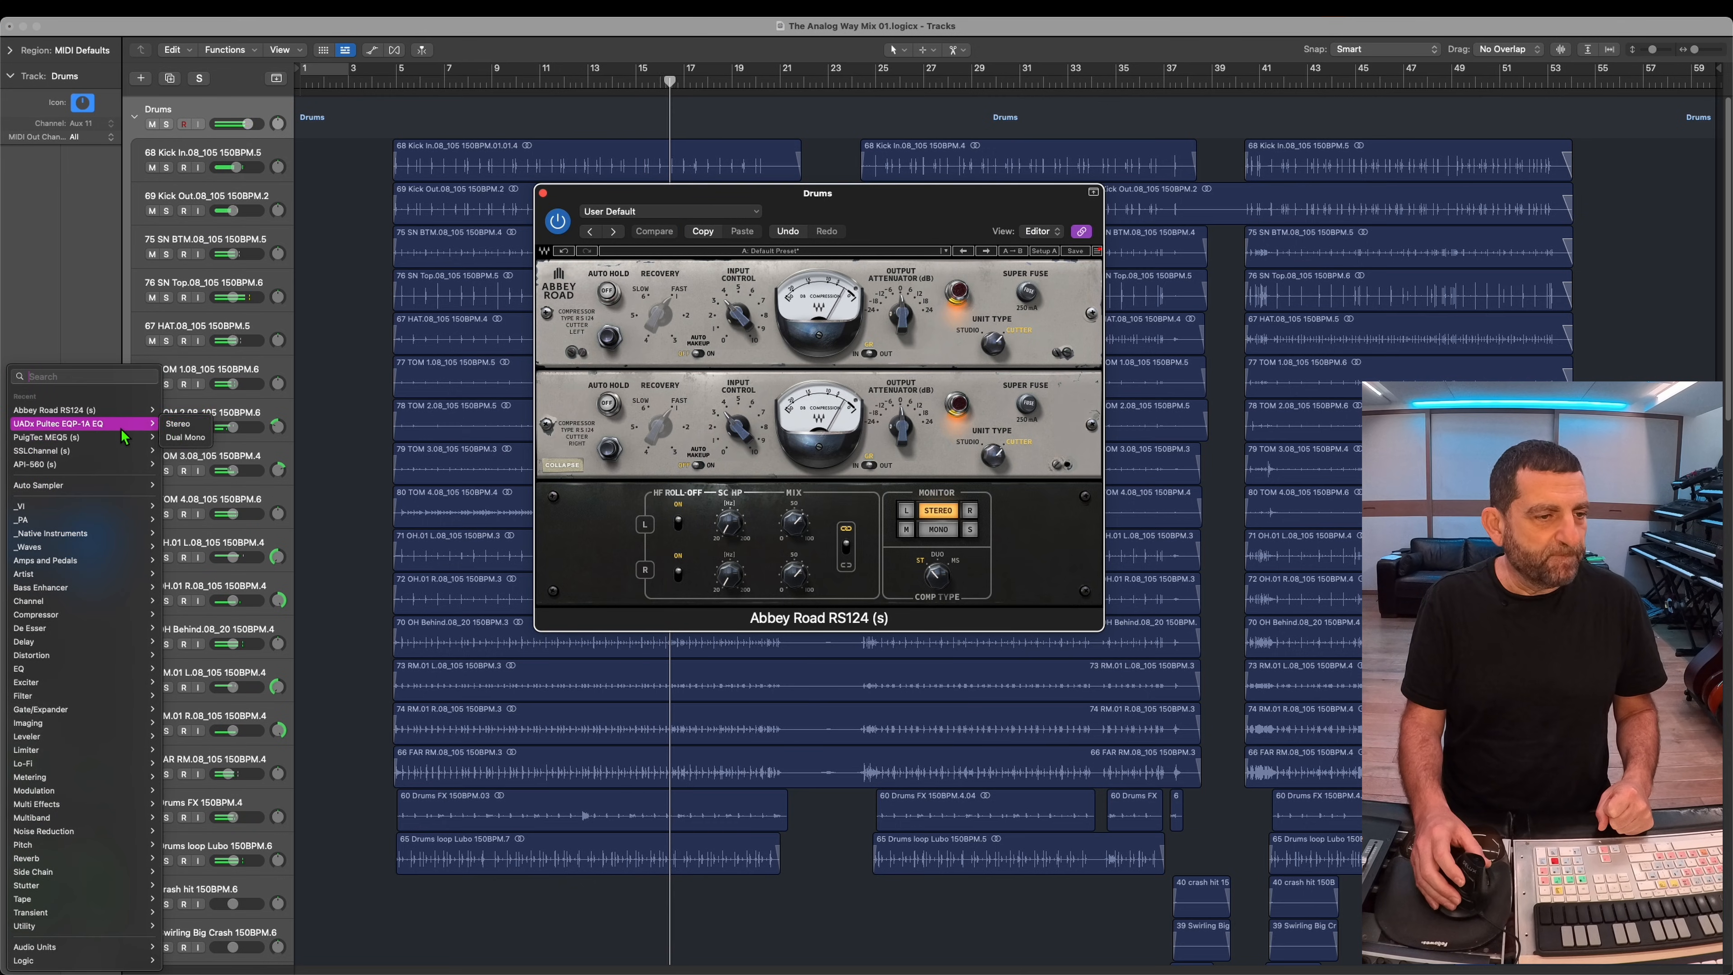
click(176, 425)
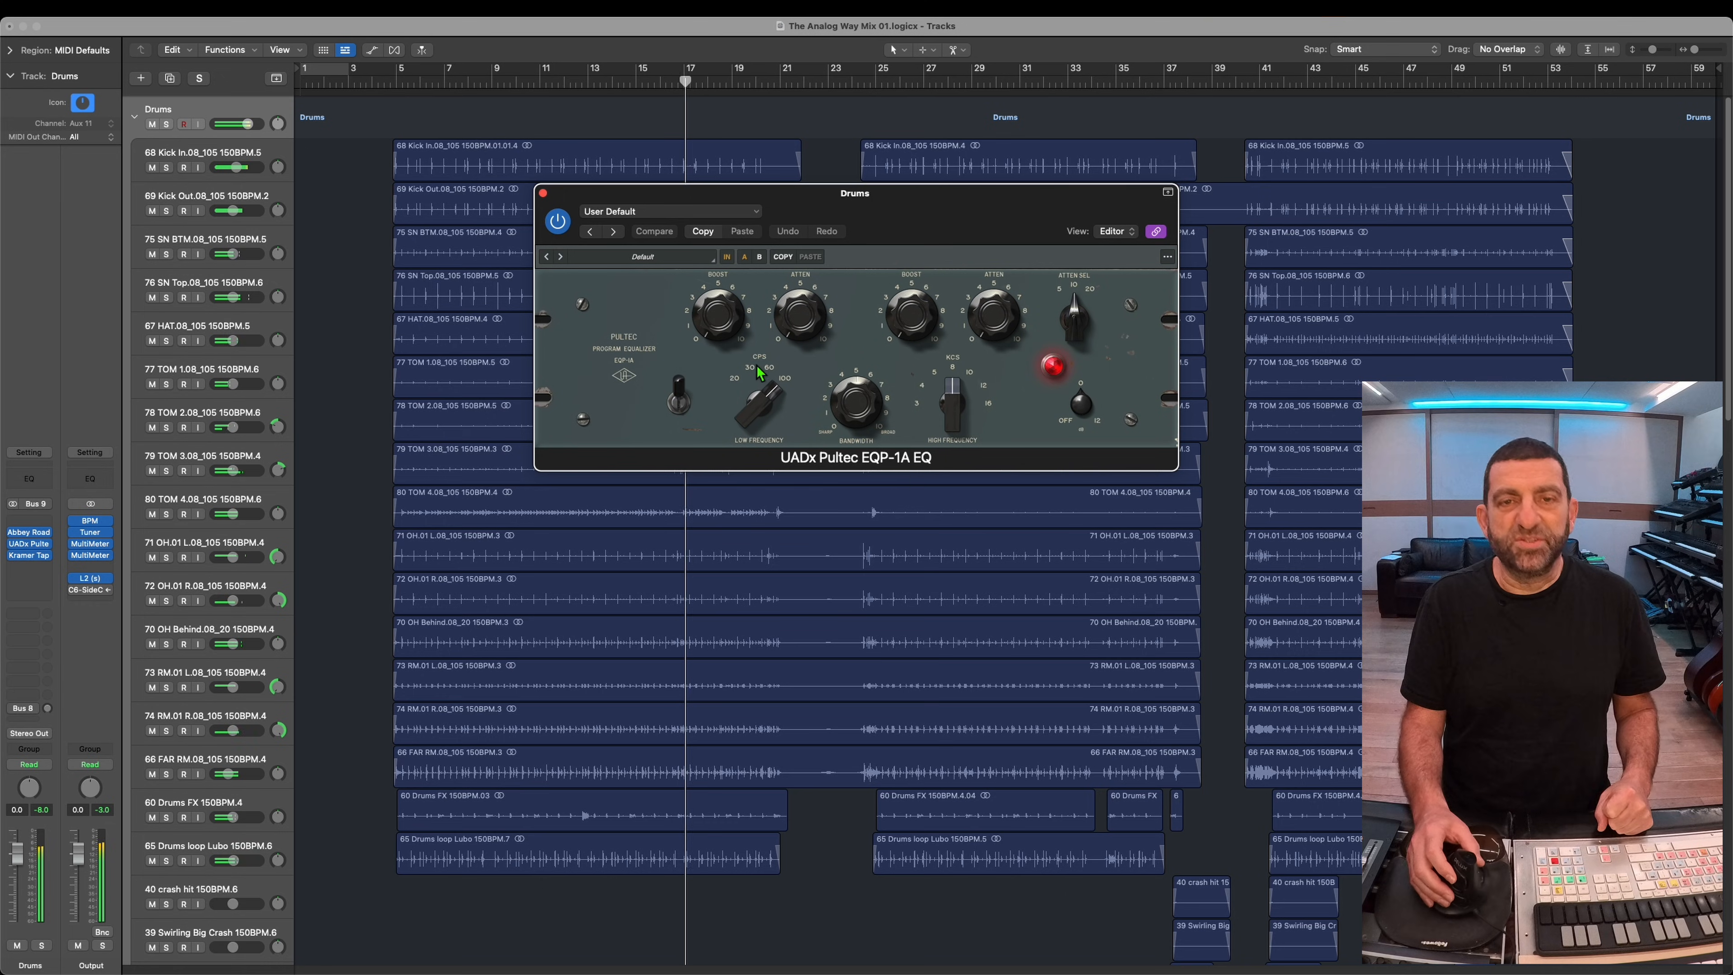
Step: Adjust the low boost of the Drums stack's Pultec, setting the low frequency to 100 CPS and the high frequency to 5 KCS
drag(726, 328, 732, 280)
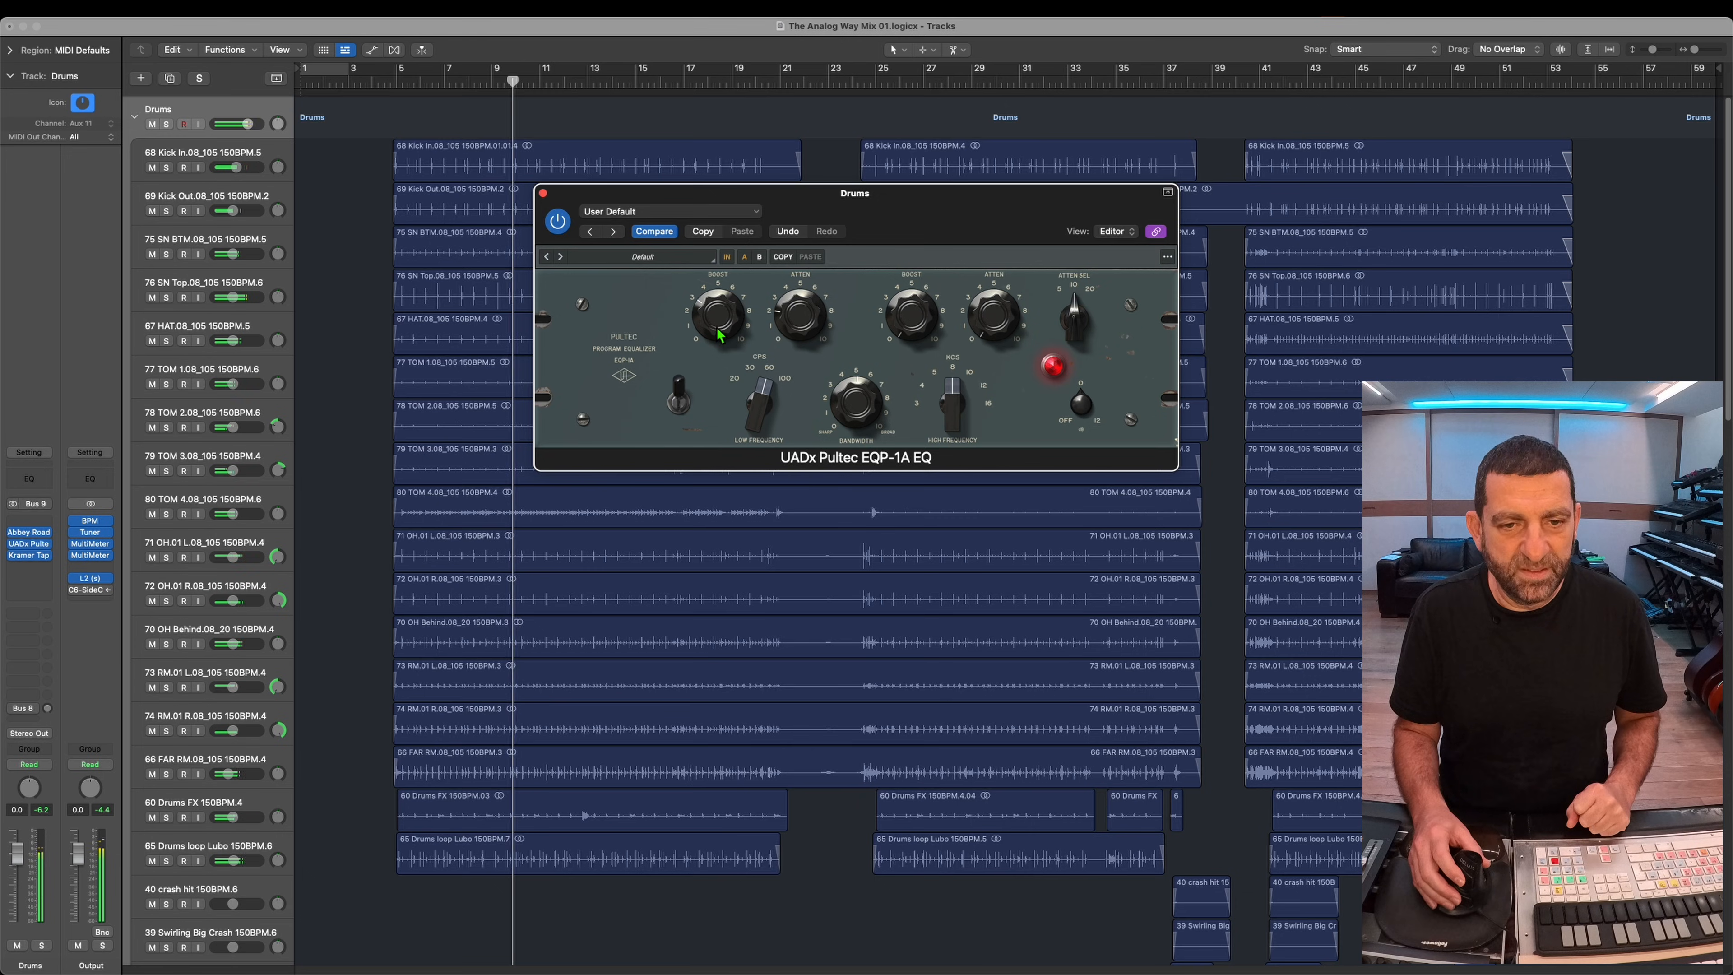
click(792, 386)
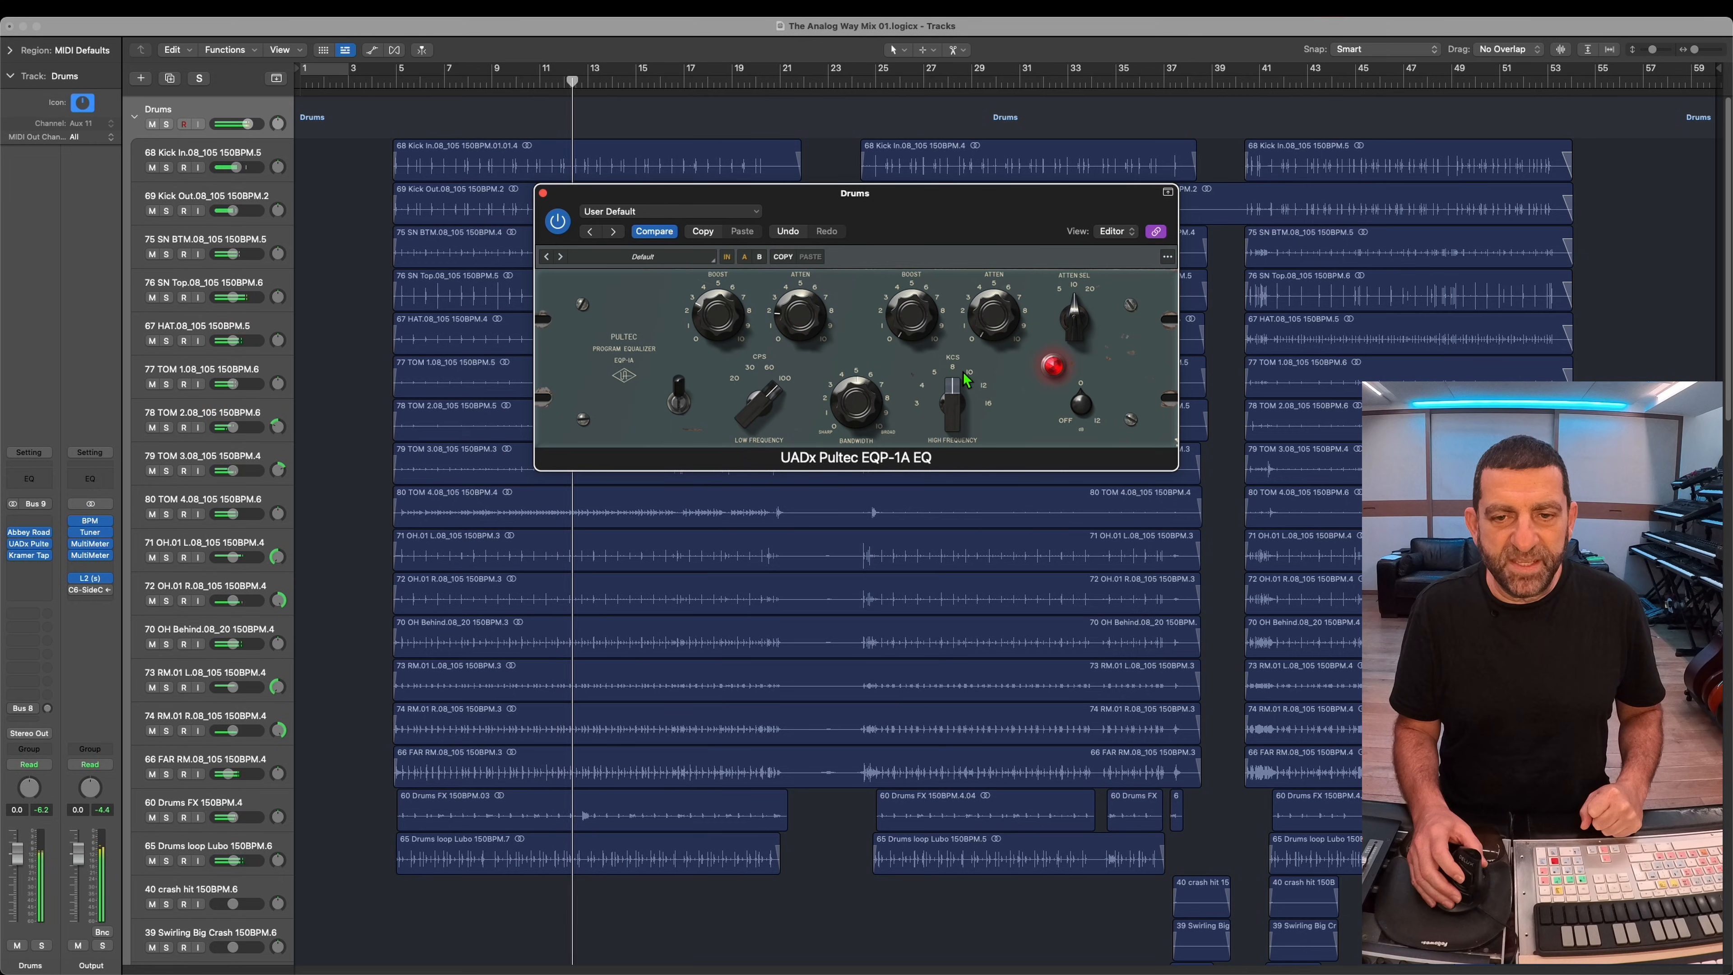
drag(963, 383, 903, 282)
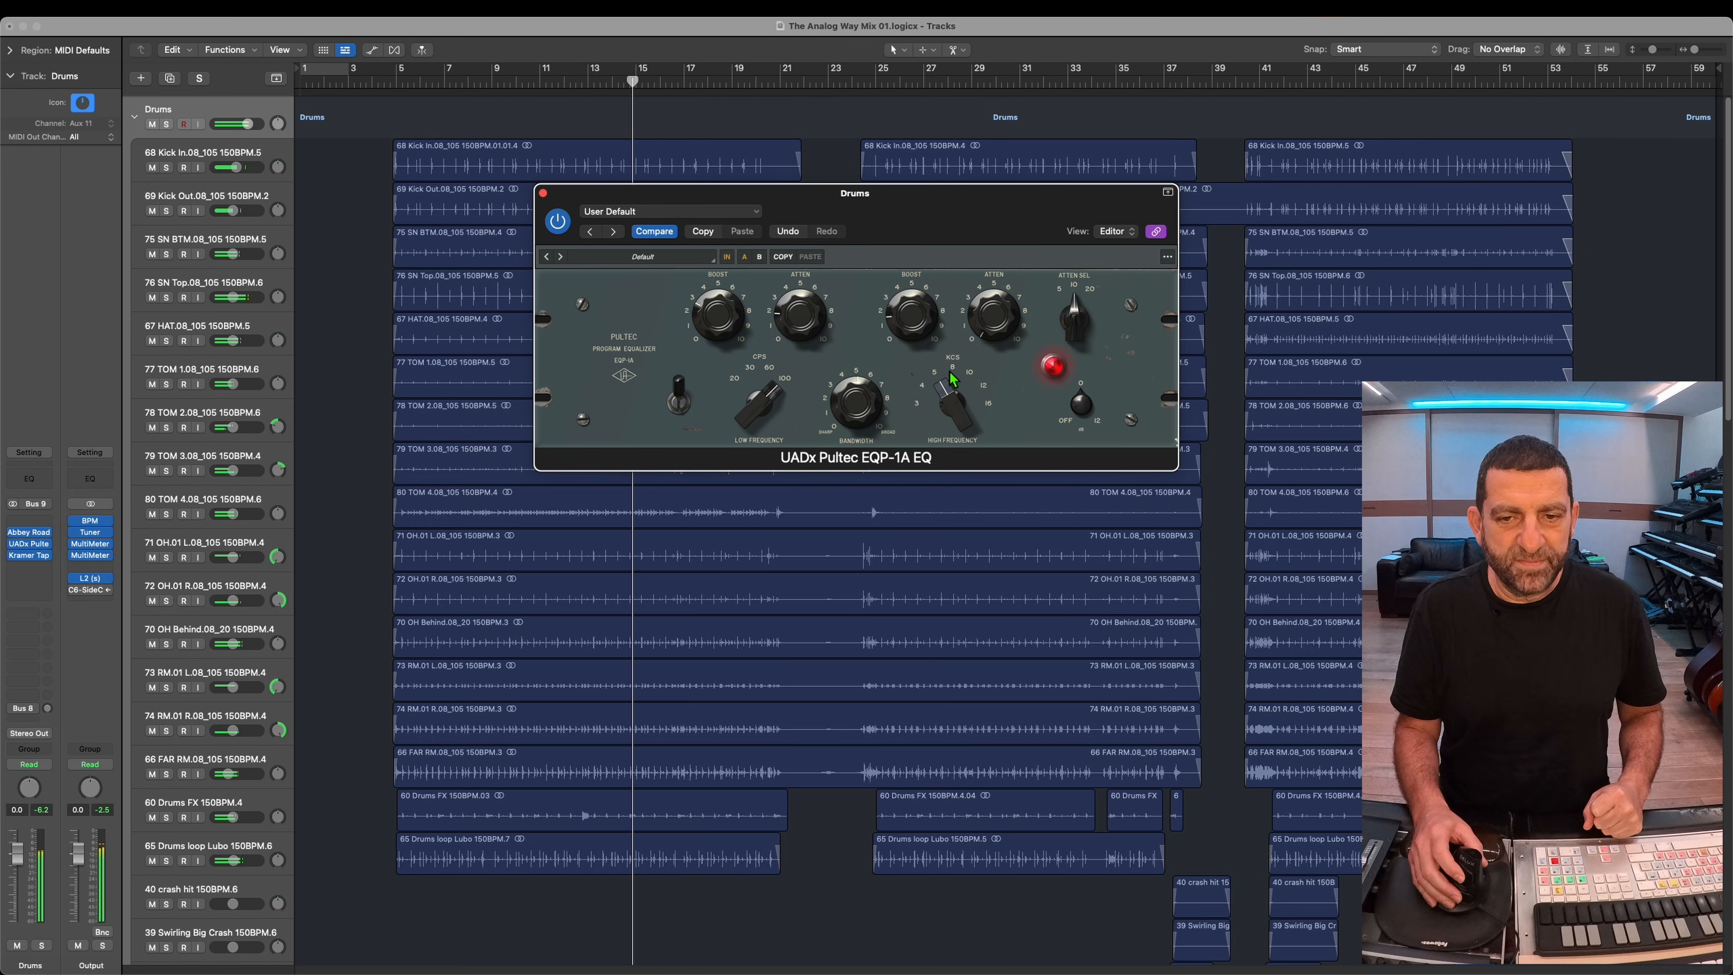
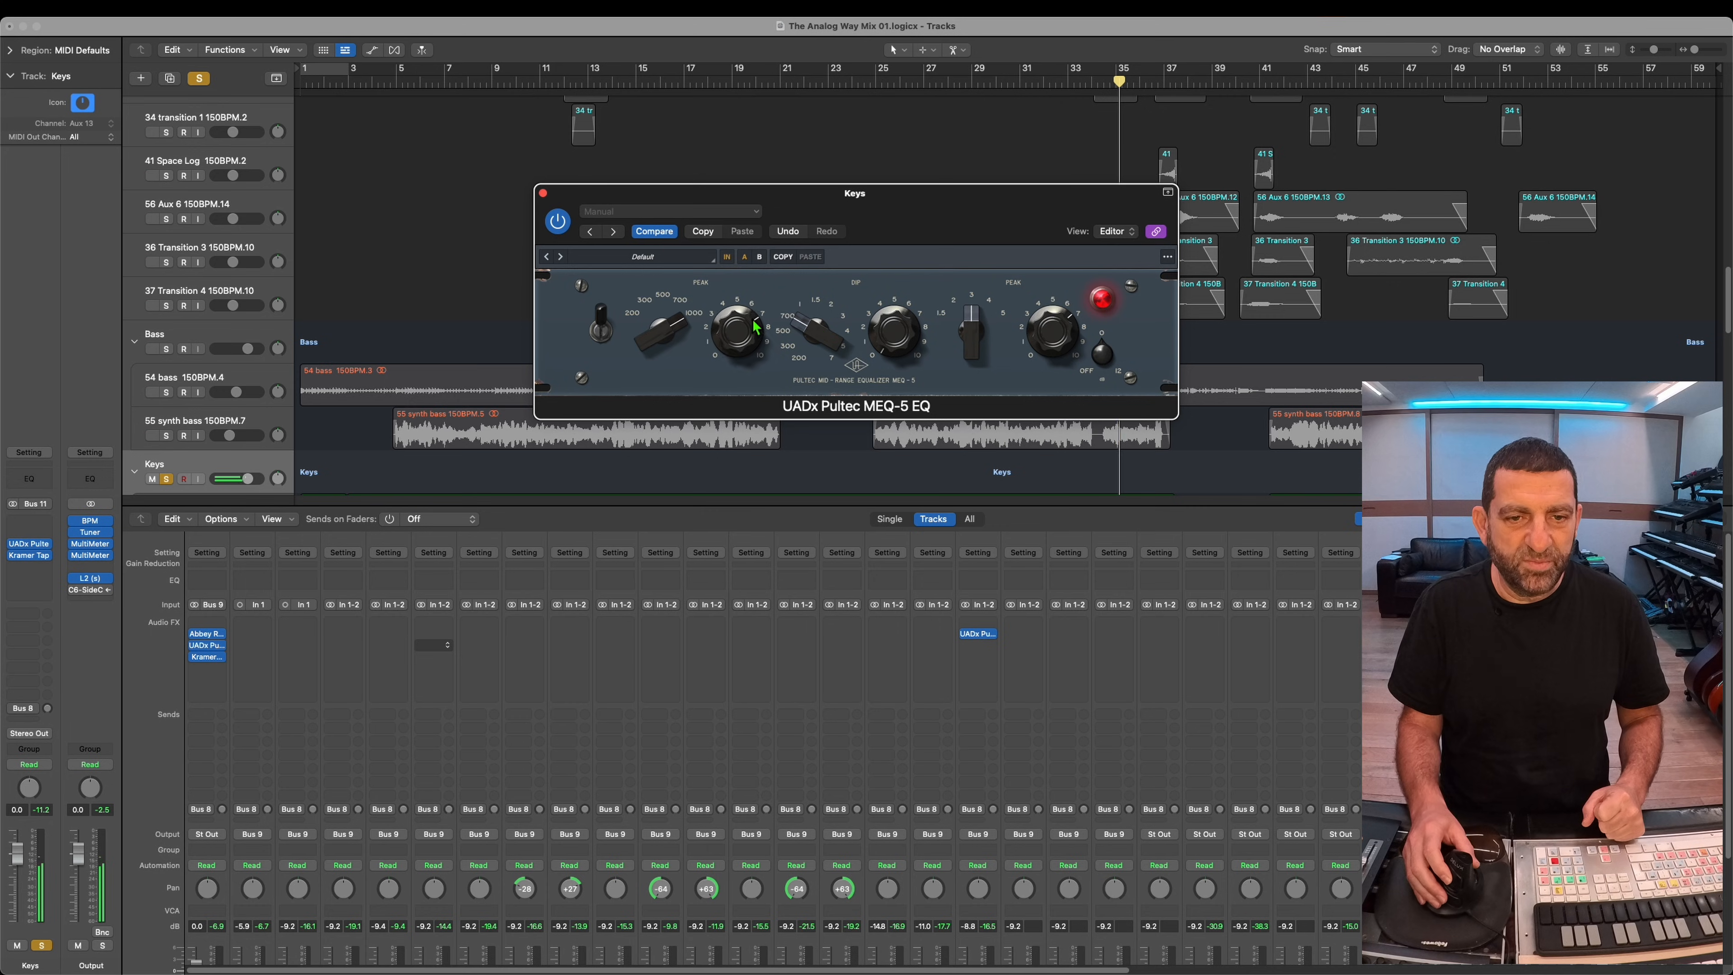
Step: Adjust the low-mid peak boost of the Keys stack's UADx Pultec MEQ-5 and unsolo the stack
drag(760, 278, 749, 298)
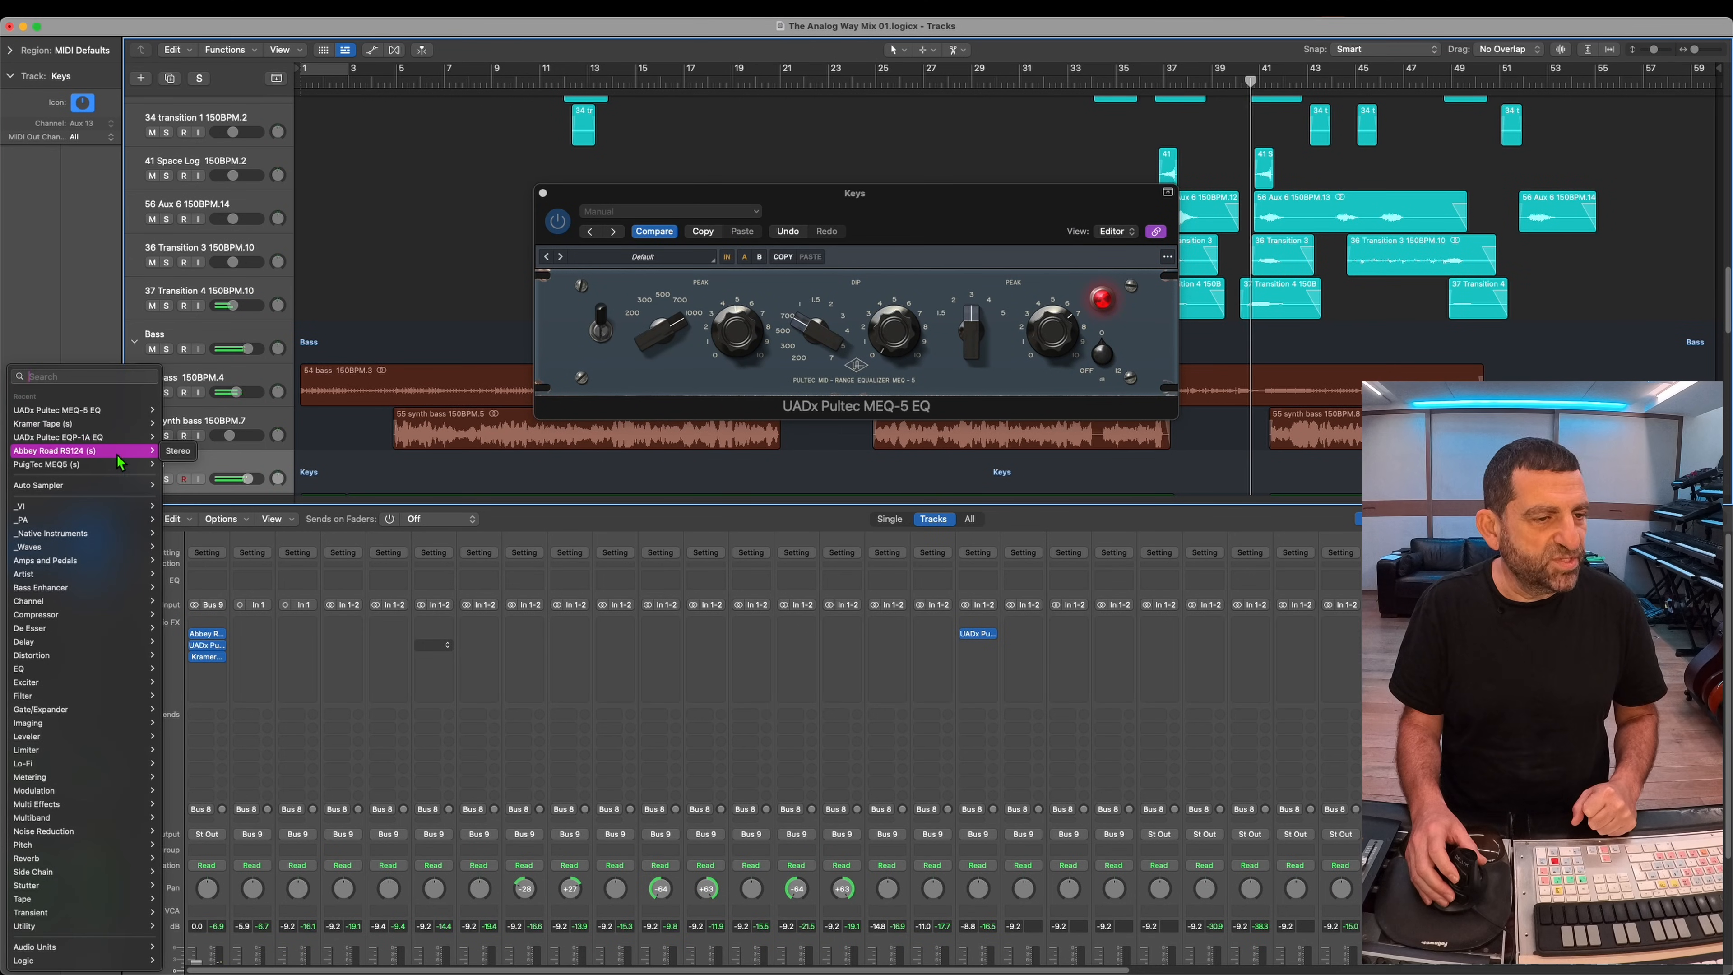
click(177, 451)
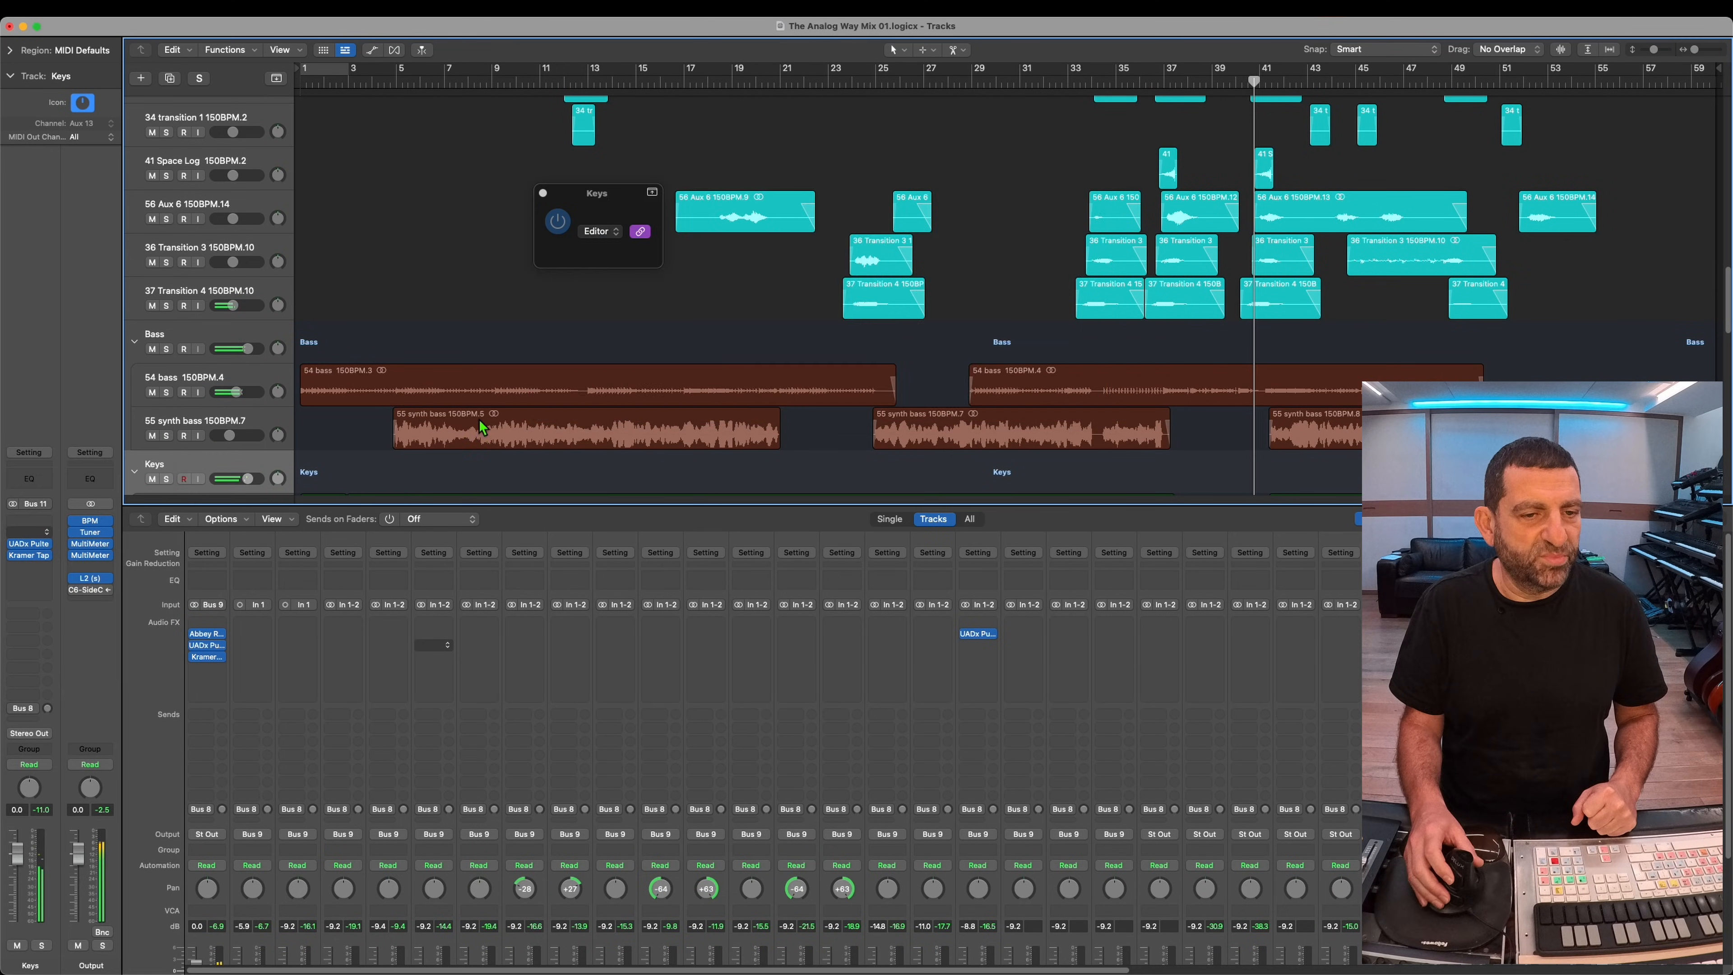
Step: Insert a stereo Abbey Road RS124 before the Pultec on the soloed Keys stack, lower its mix, unsolo the stack, and close the plug-in
click(167, 479)
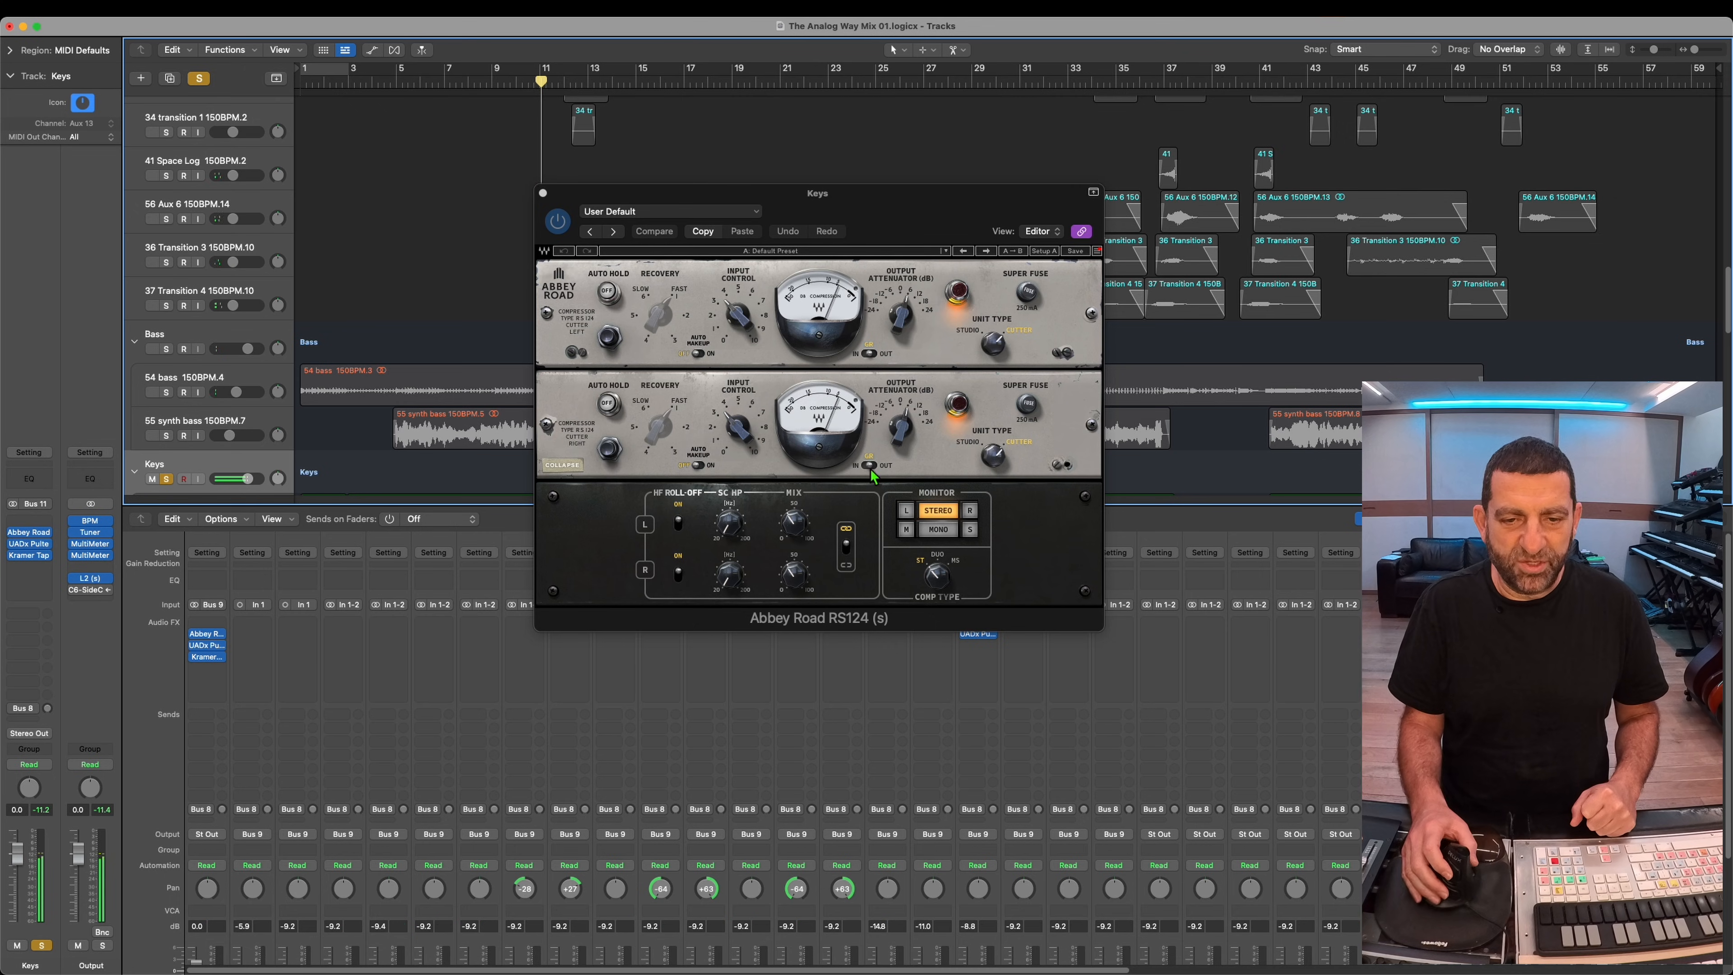
drag(819, 539, 819, 514)
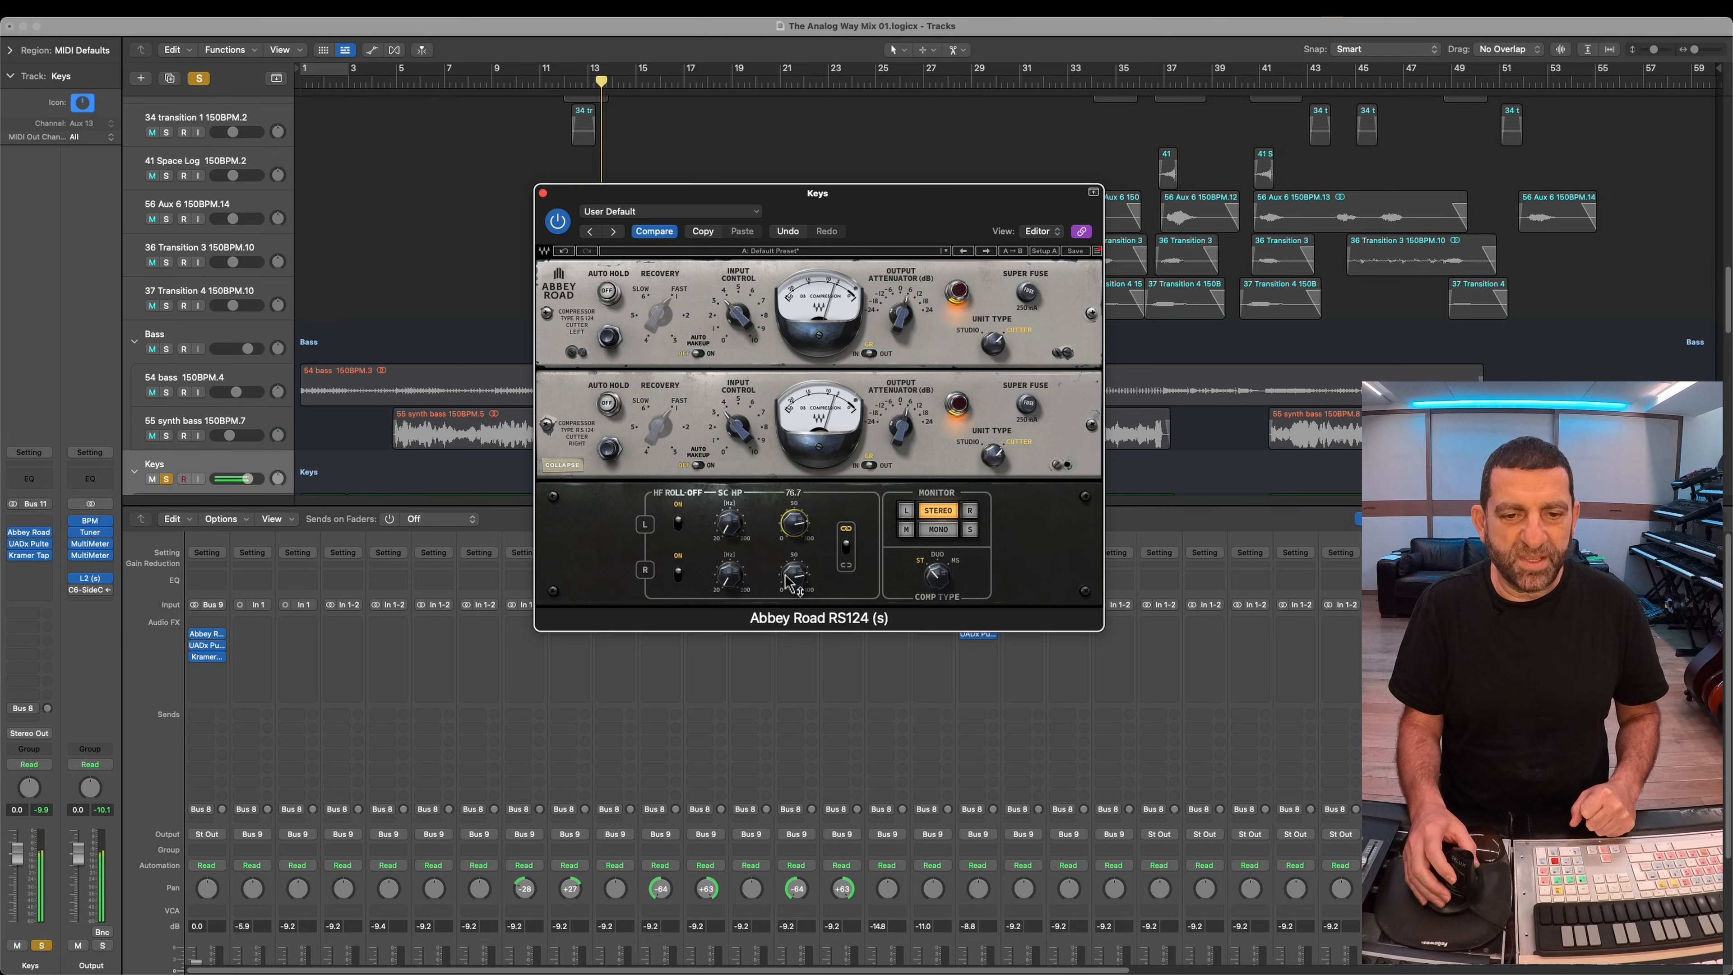
drag(785, 575, 786, 578)
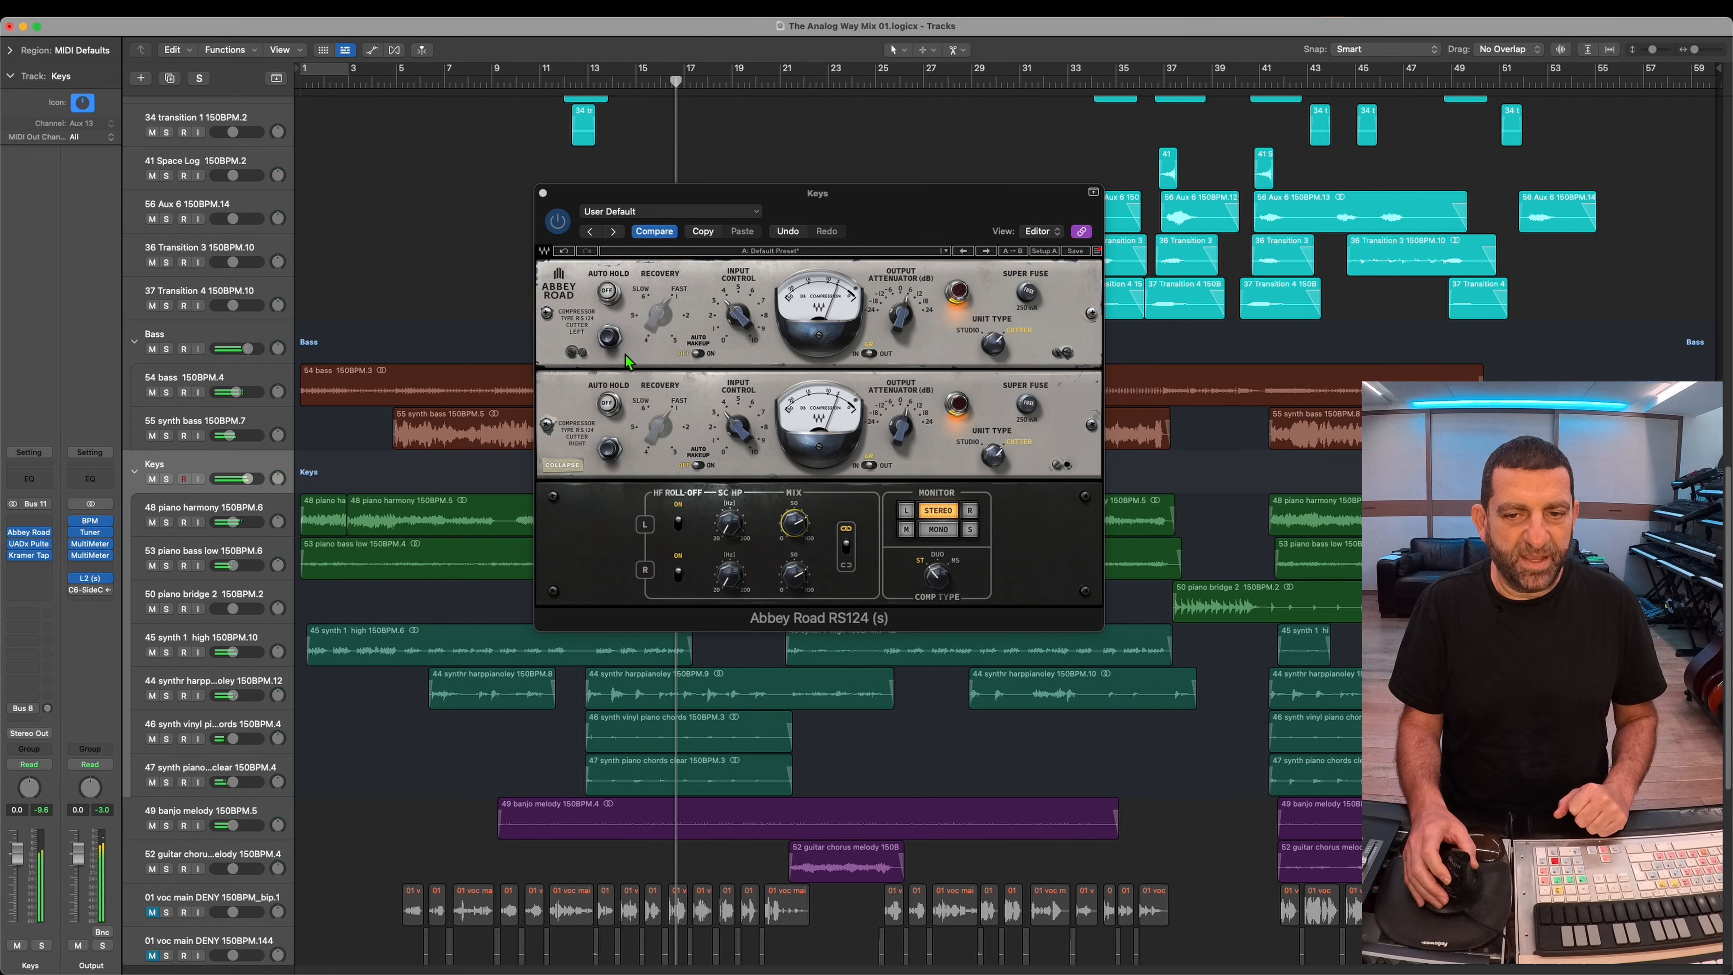
click(907, 434)
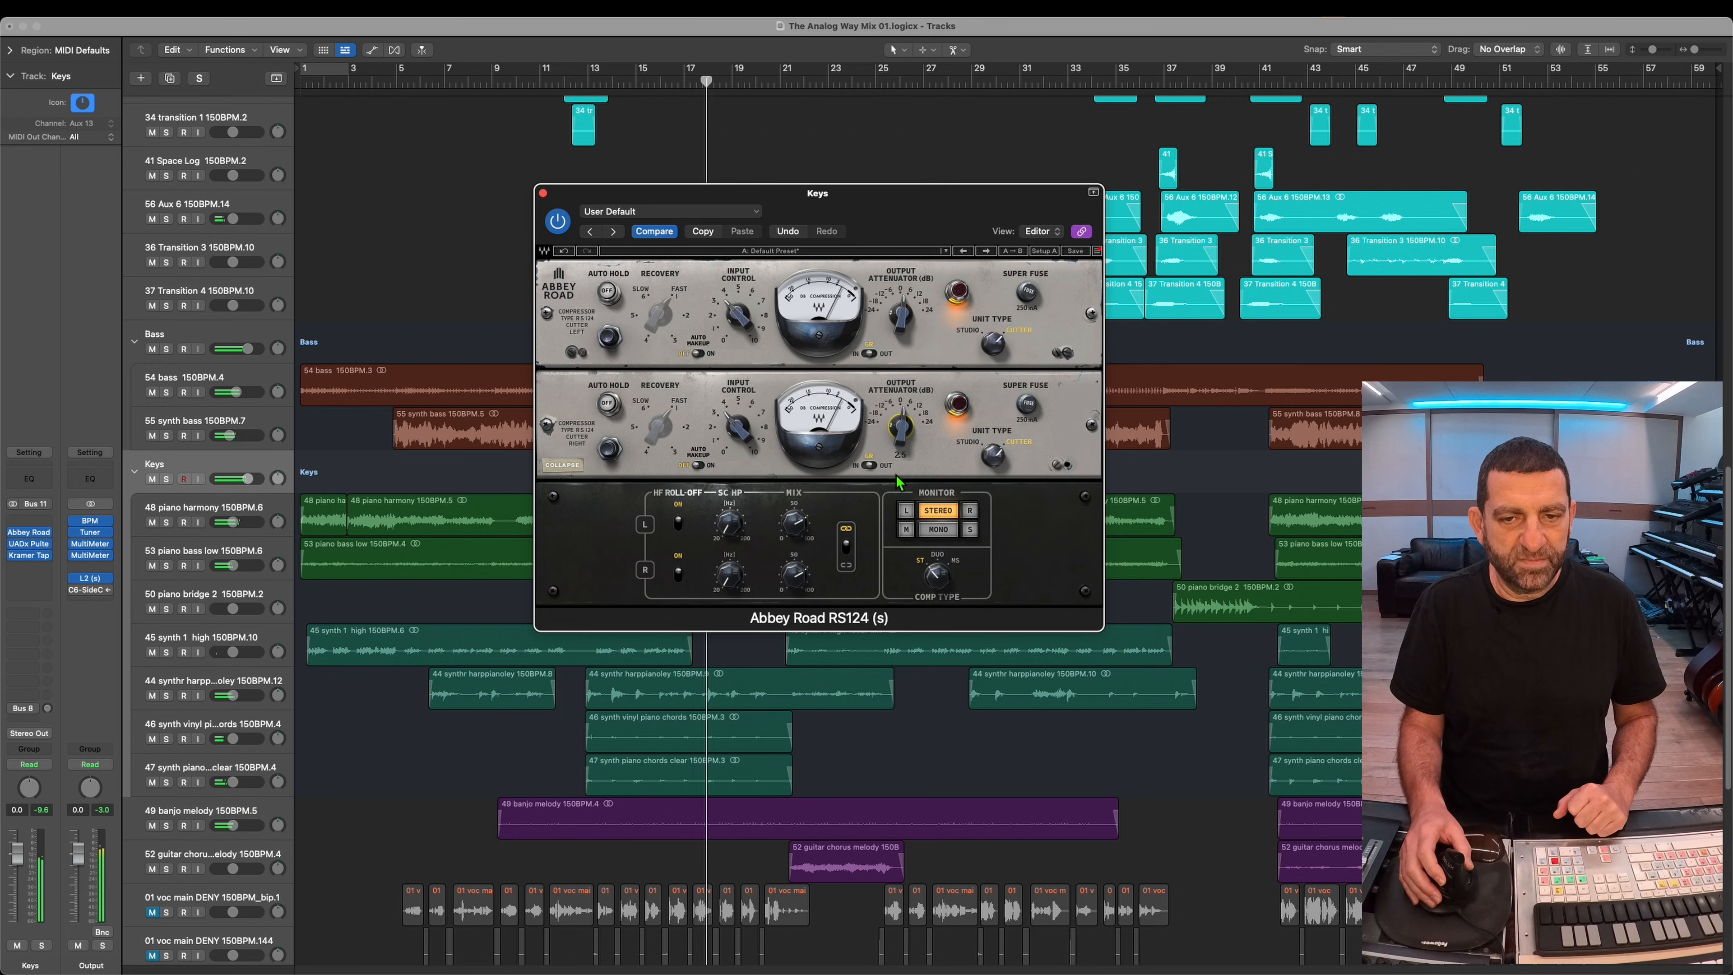
drag(895, 477, 893, 487)
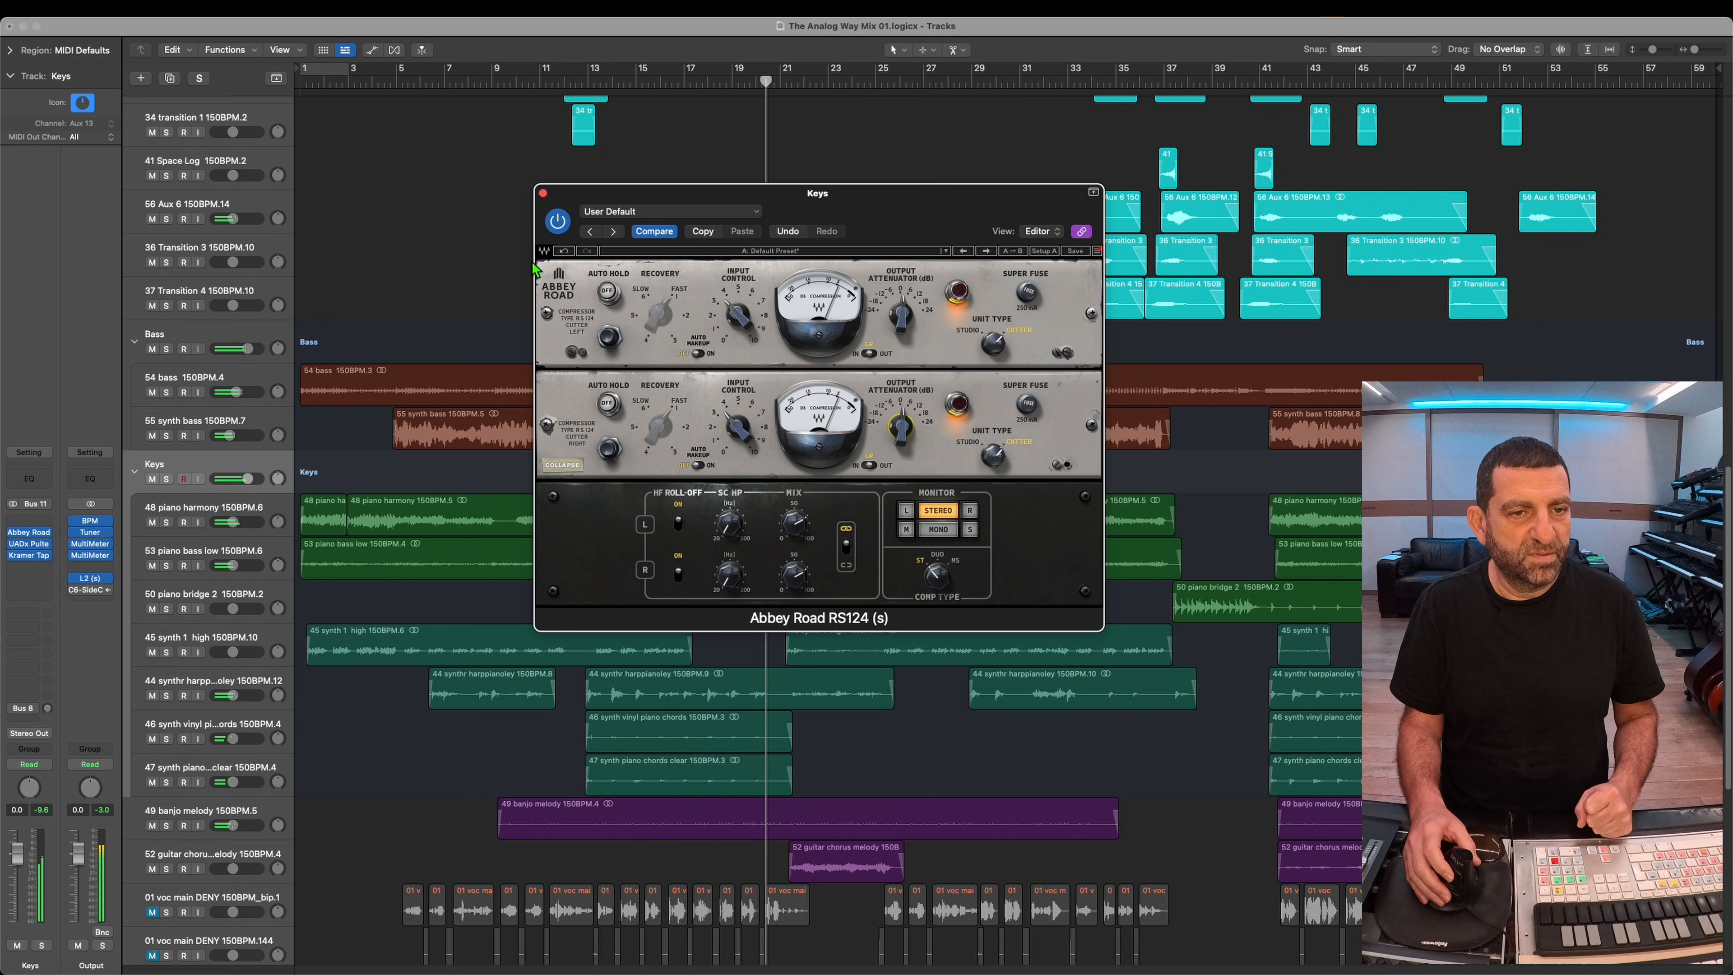
click(542, 193)
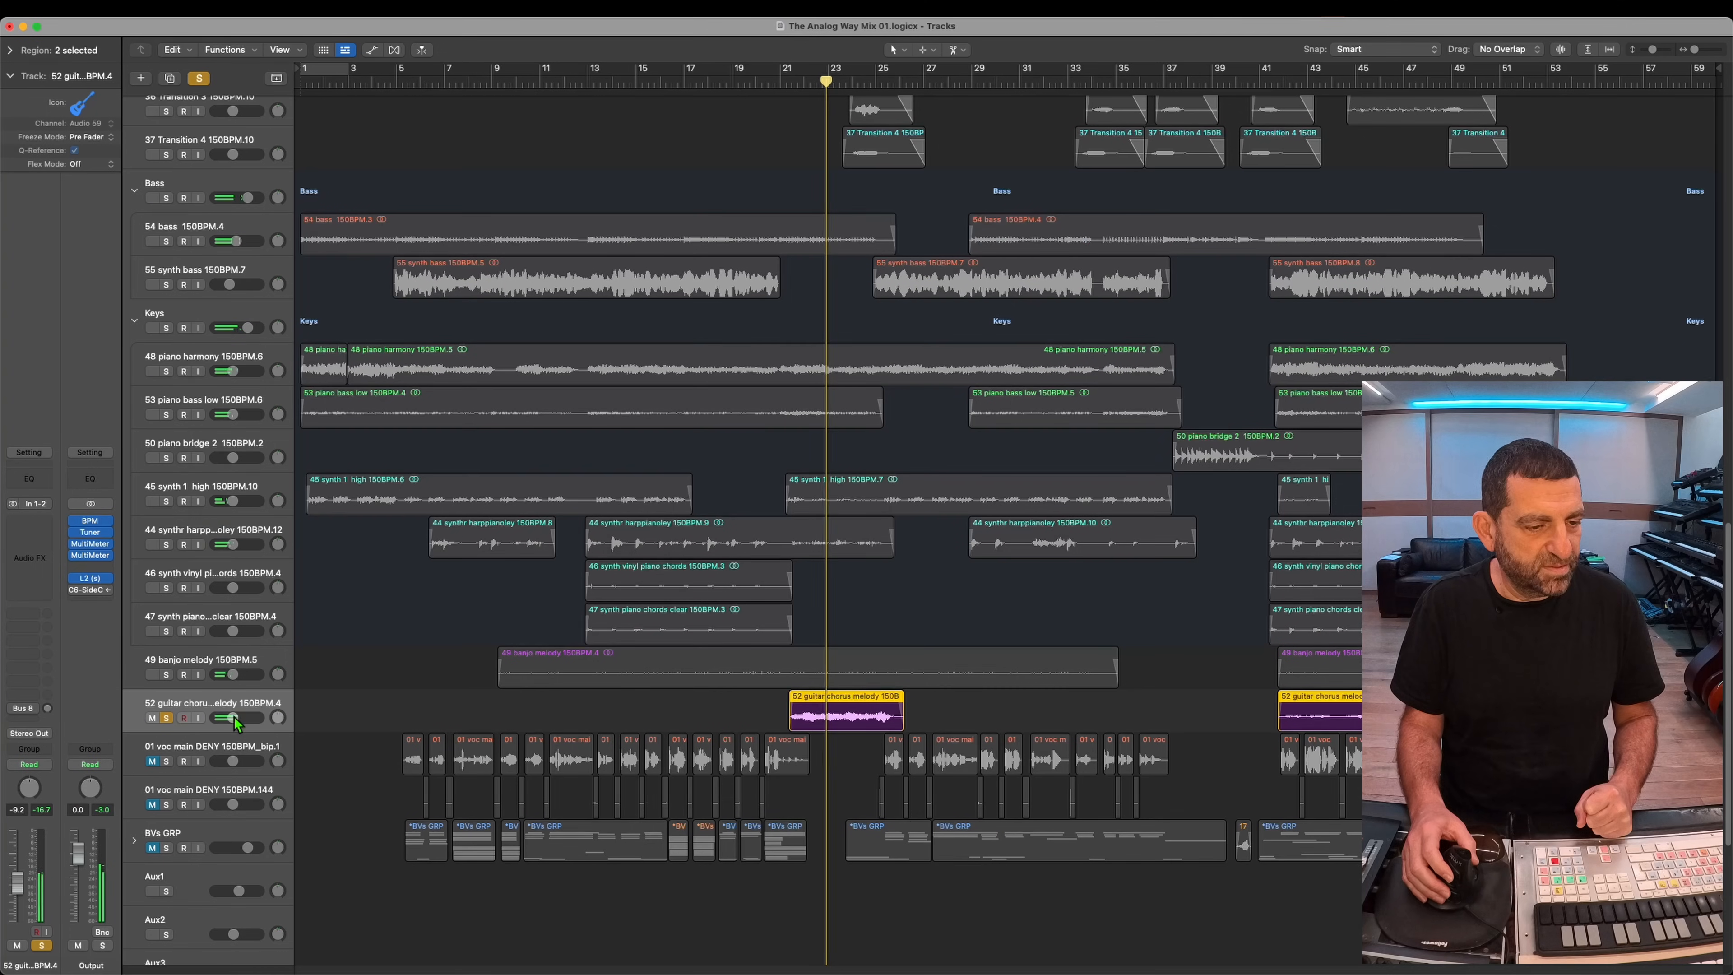
Step: Unsolo the 52 guitar chorus melody track and fine-tune its volume
click(166, 718)
drag(234, 719, 237, 719)
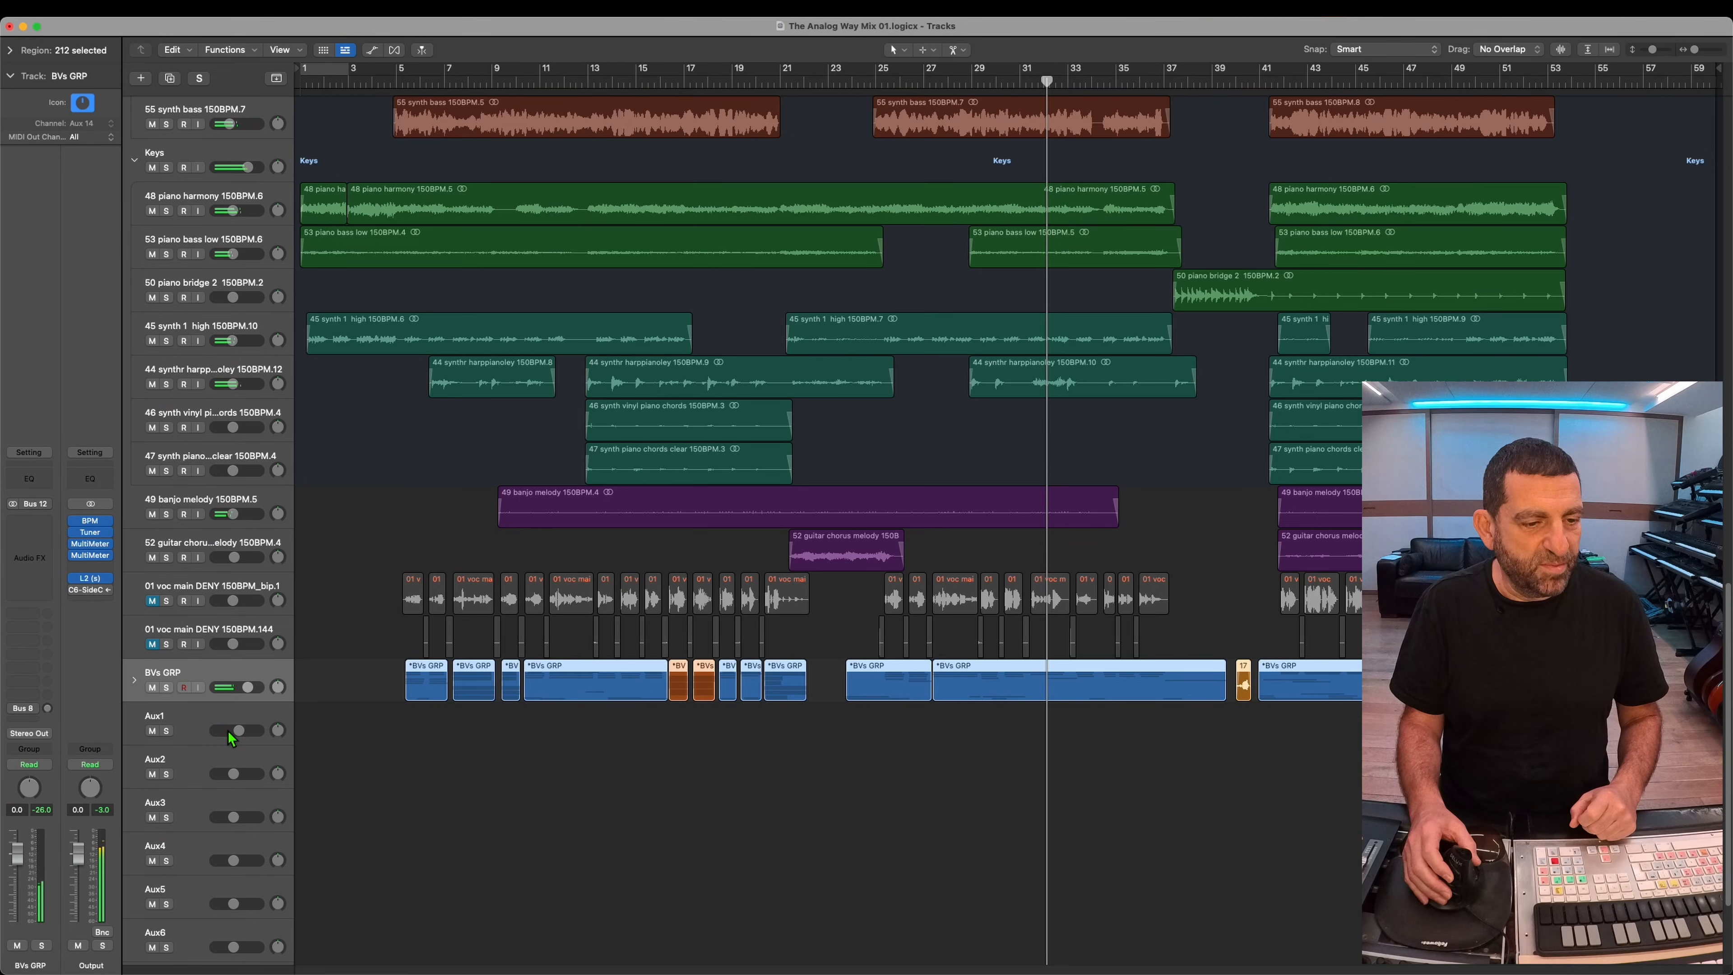
Step: Expand the BVs GRP stack, play from about bar 11, and insert a stereo DeEsser on the stack with its threshold adjusted
click(135, 680)
scroll(528, 643, down, 5)
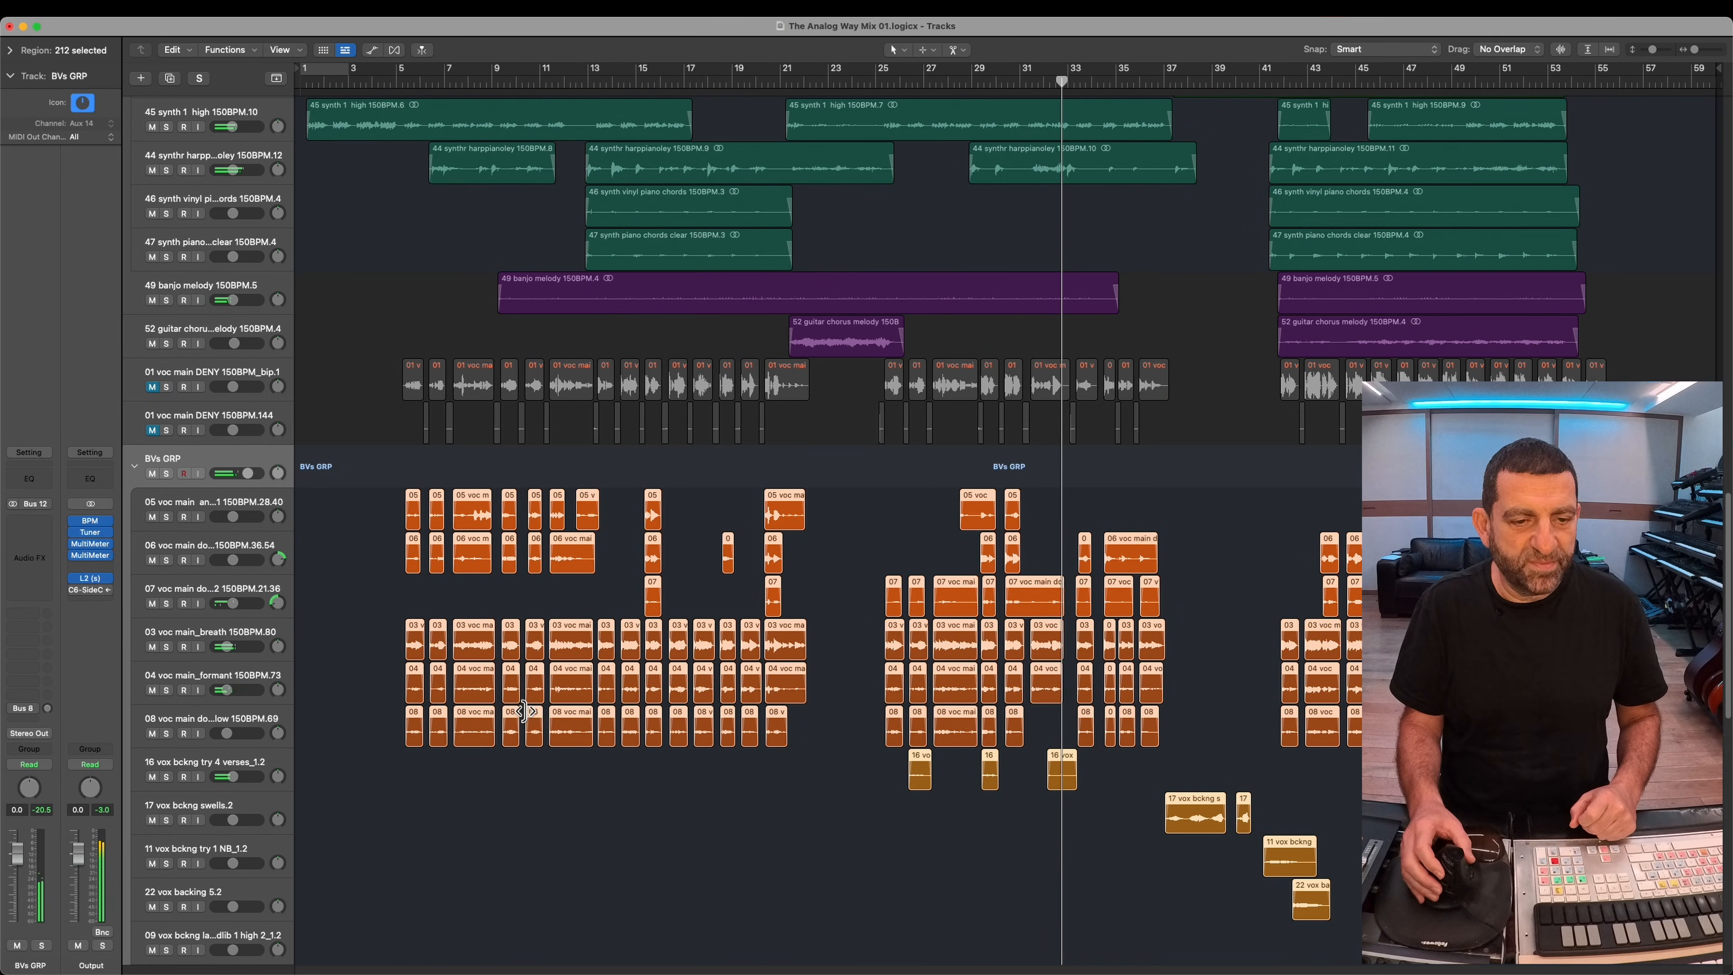
click(544, 88)
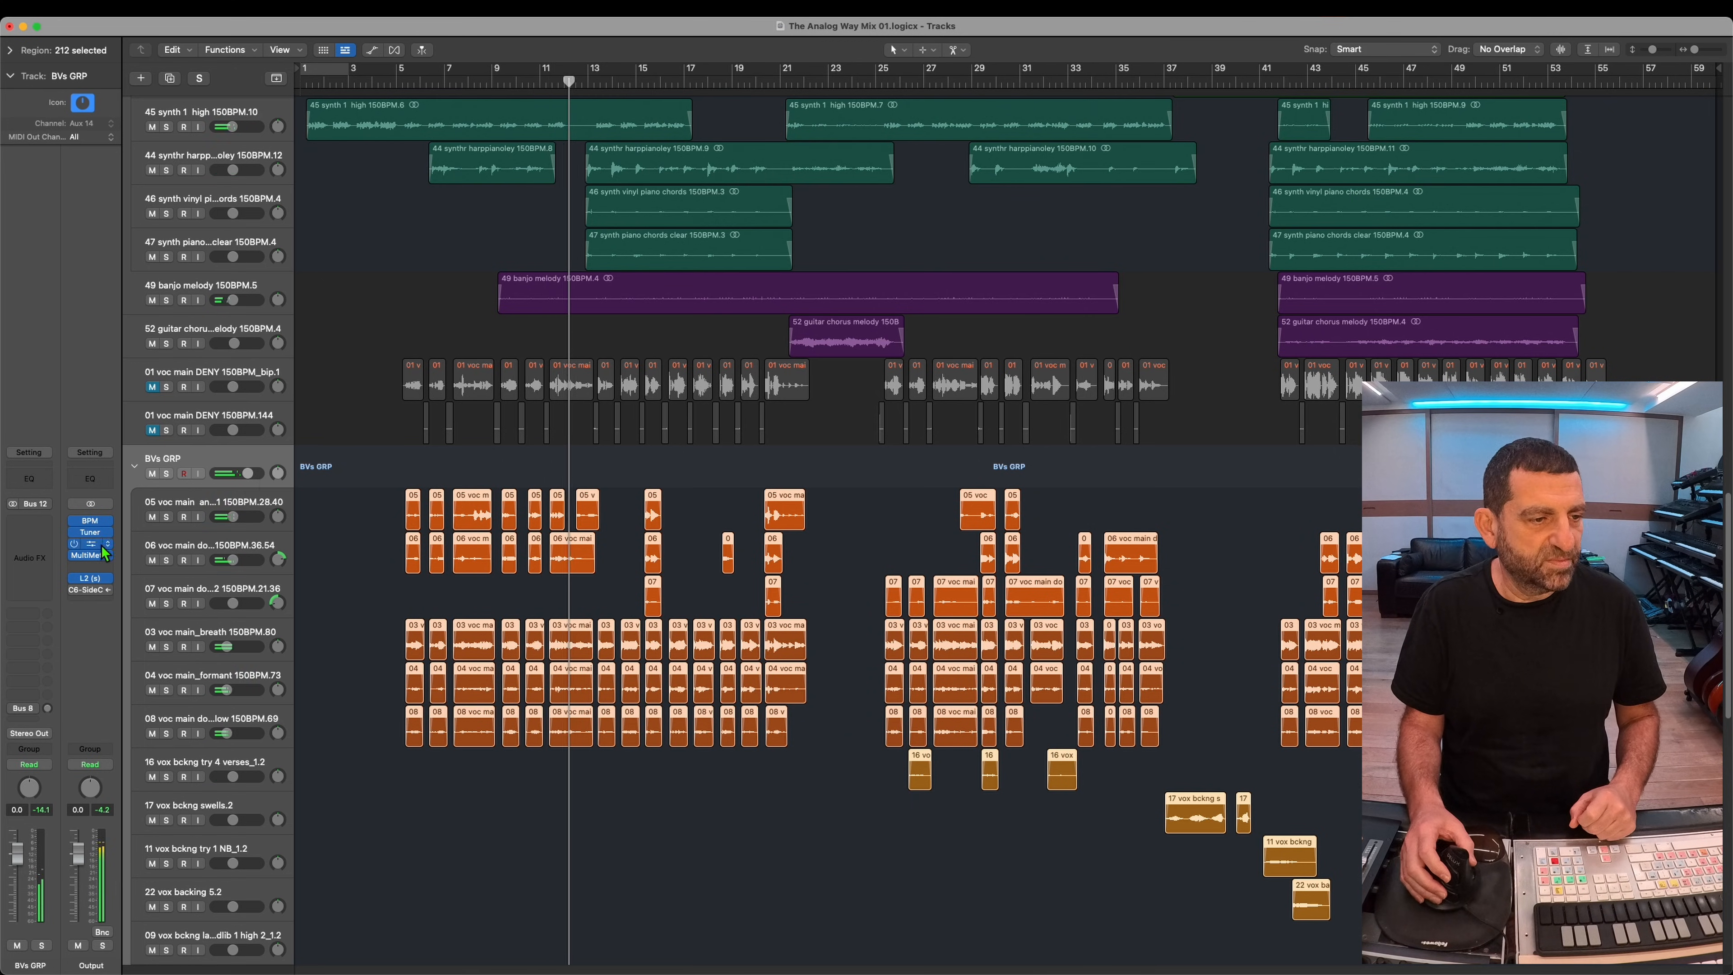
click(47, 545)
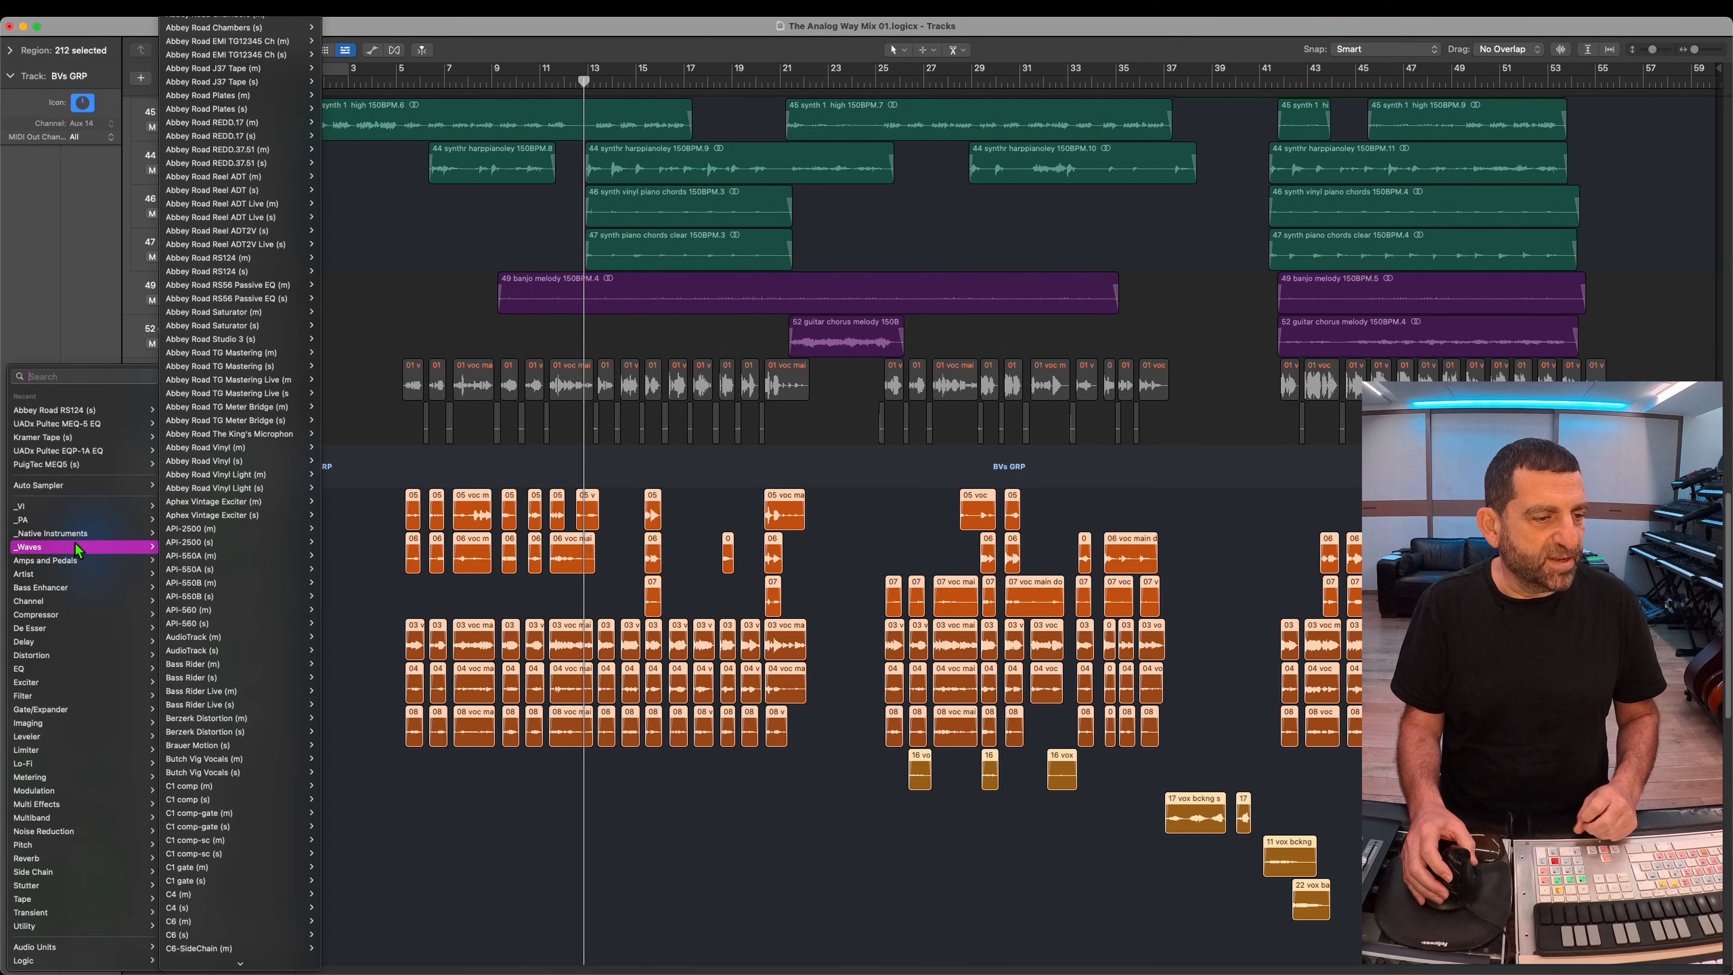
mouse_move(66, 599)
mouse_move(53, 631)
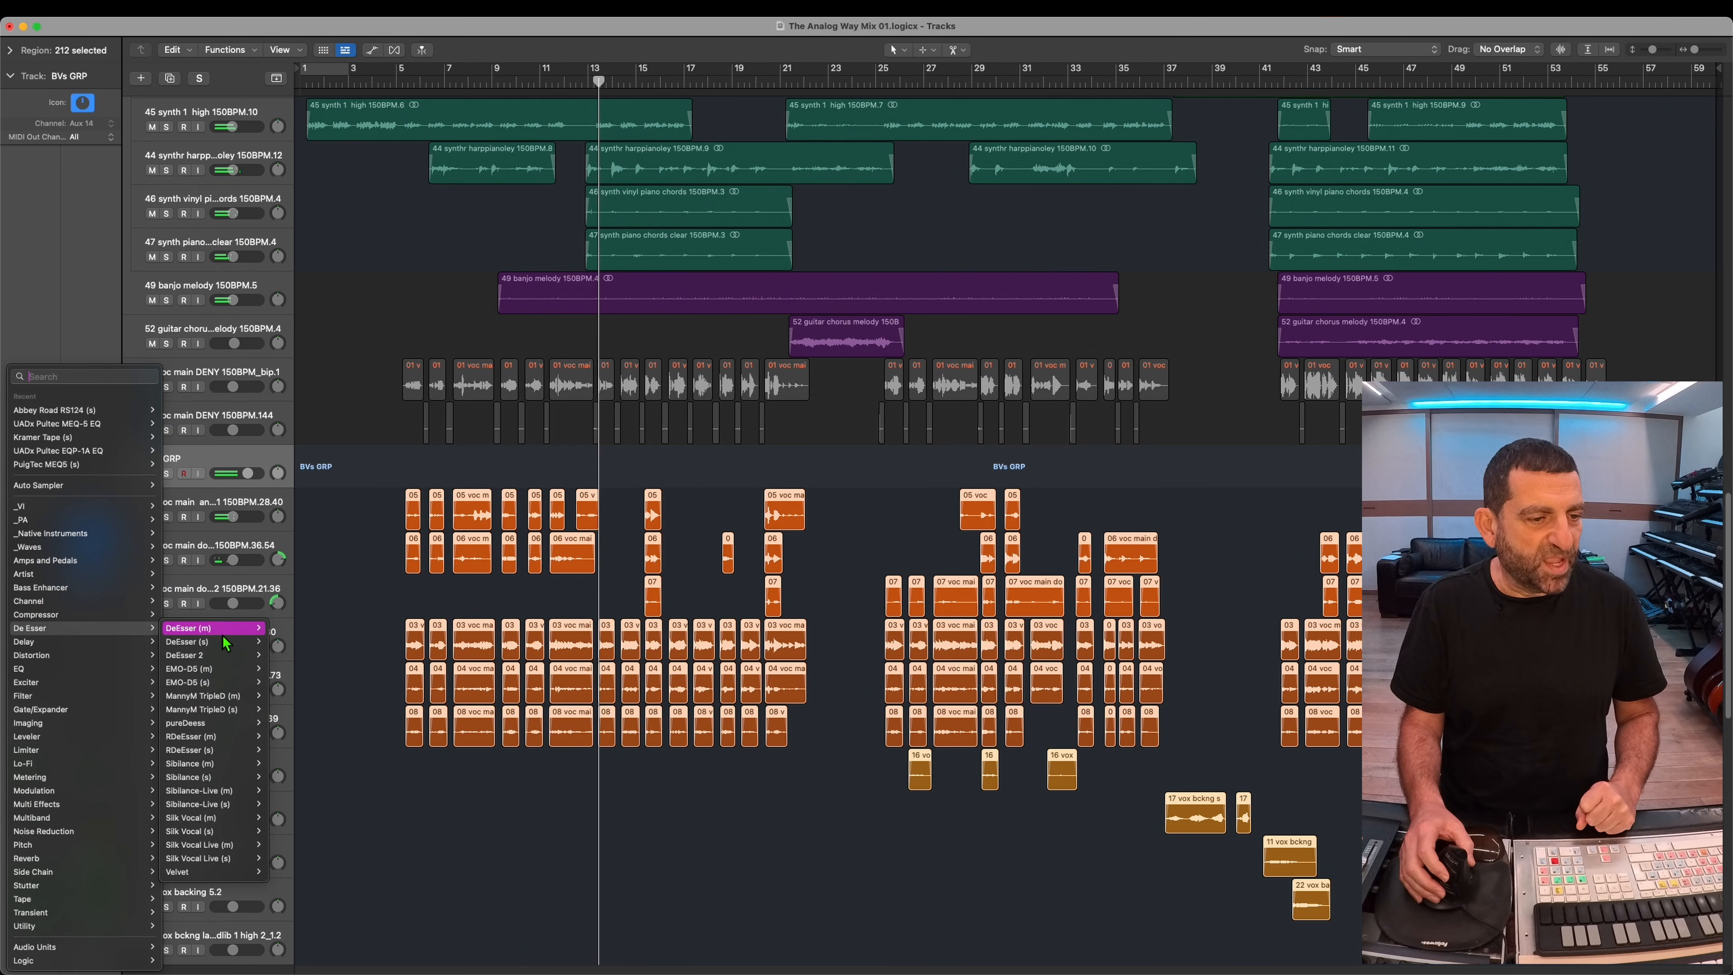
click(216, 645)
drag(624, 349, 614, 358)
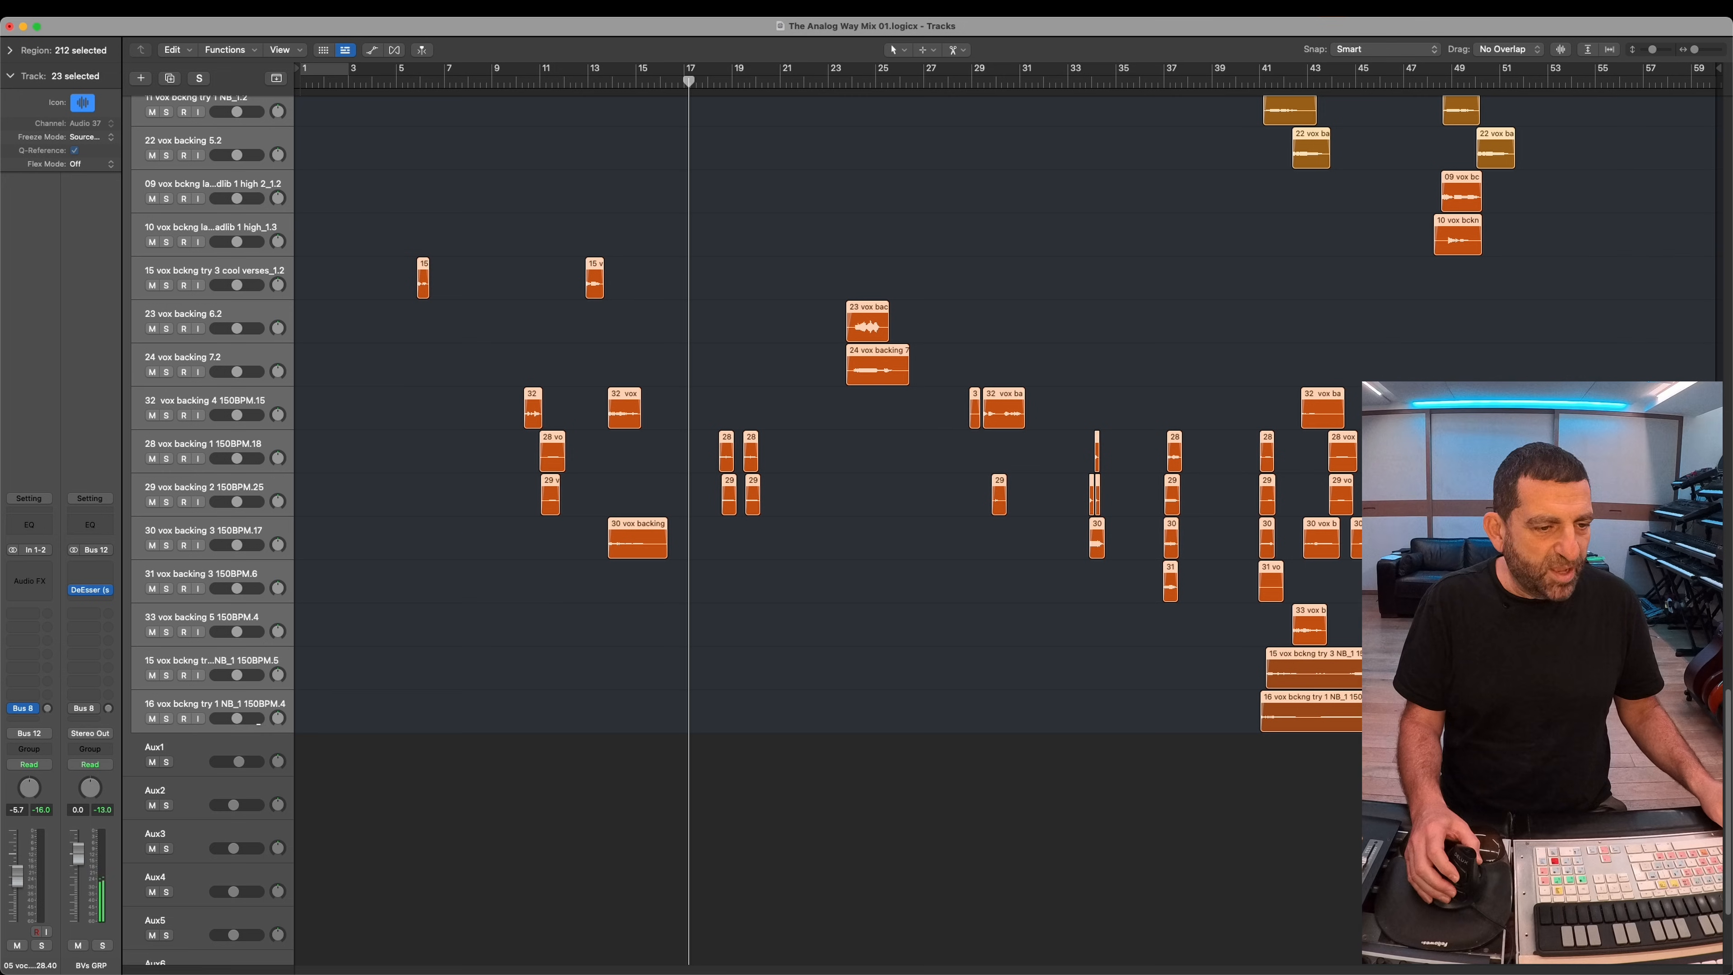
Step: Select the 03 breath, 04 formant and 08 low double vocal tracks in BVs GRP and lower their volumes together
scroll(450, 522, up, 10)
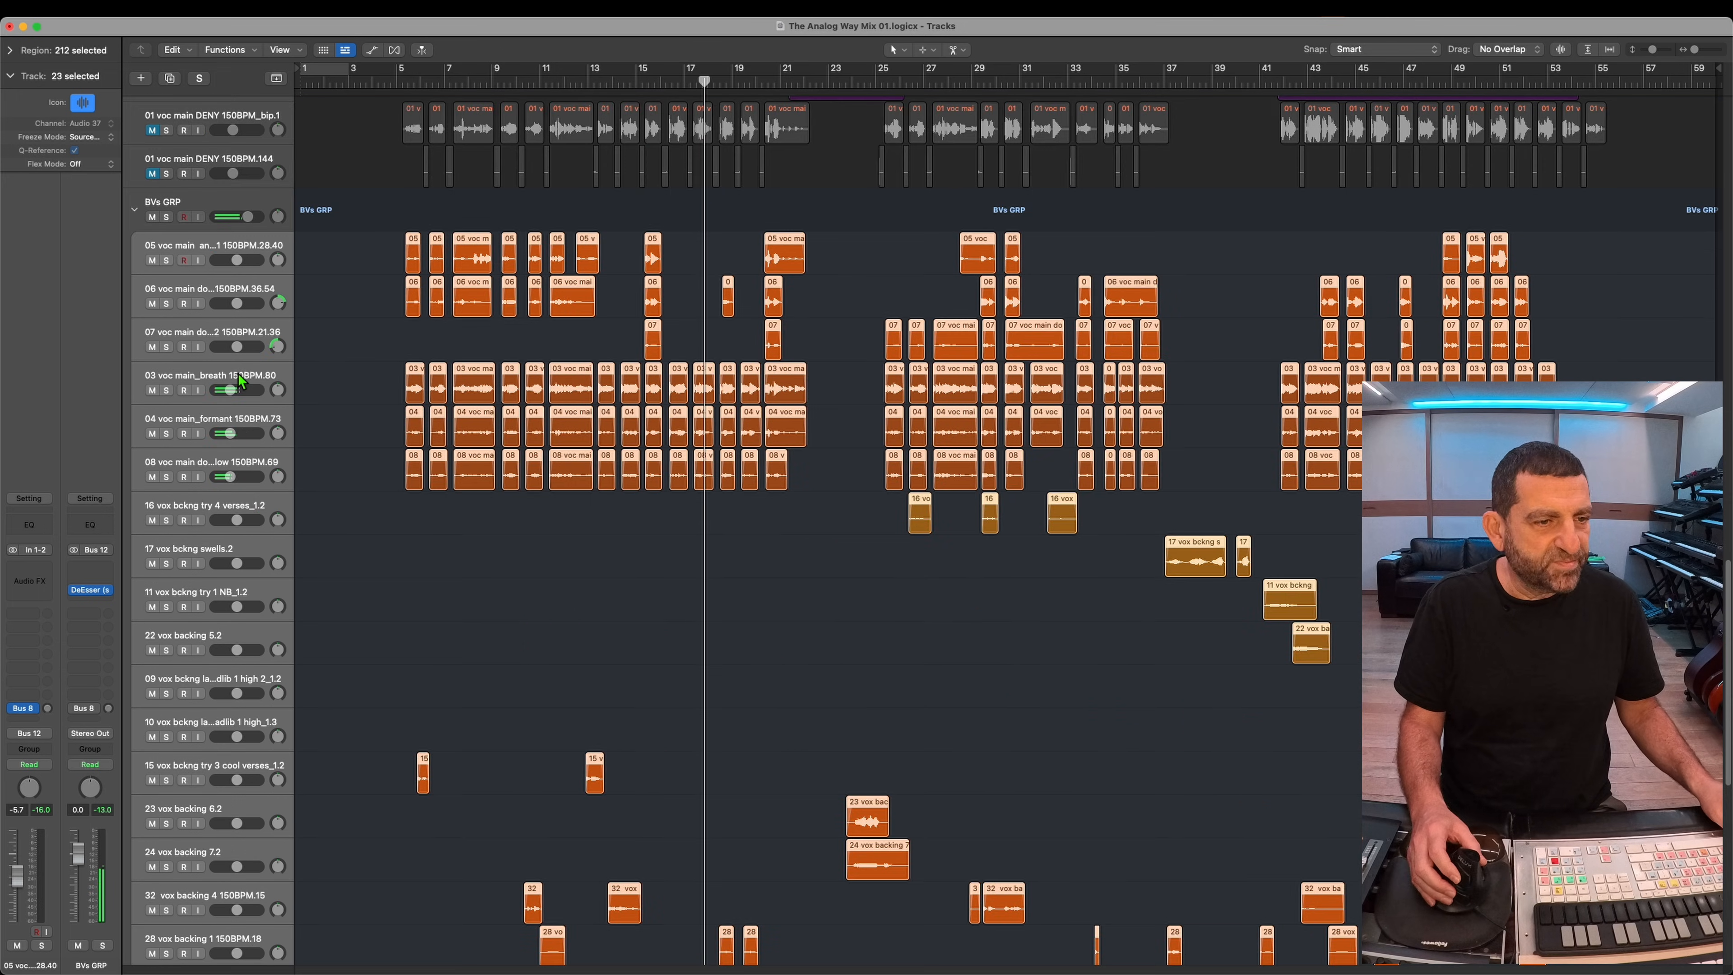
click(252, 375)
shift+click(239, 483)
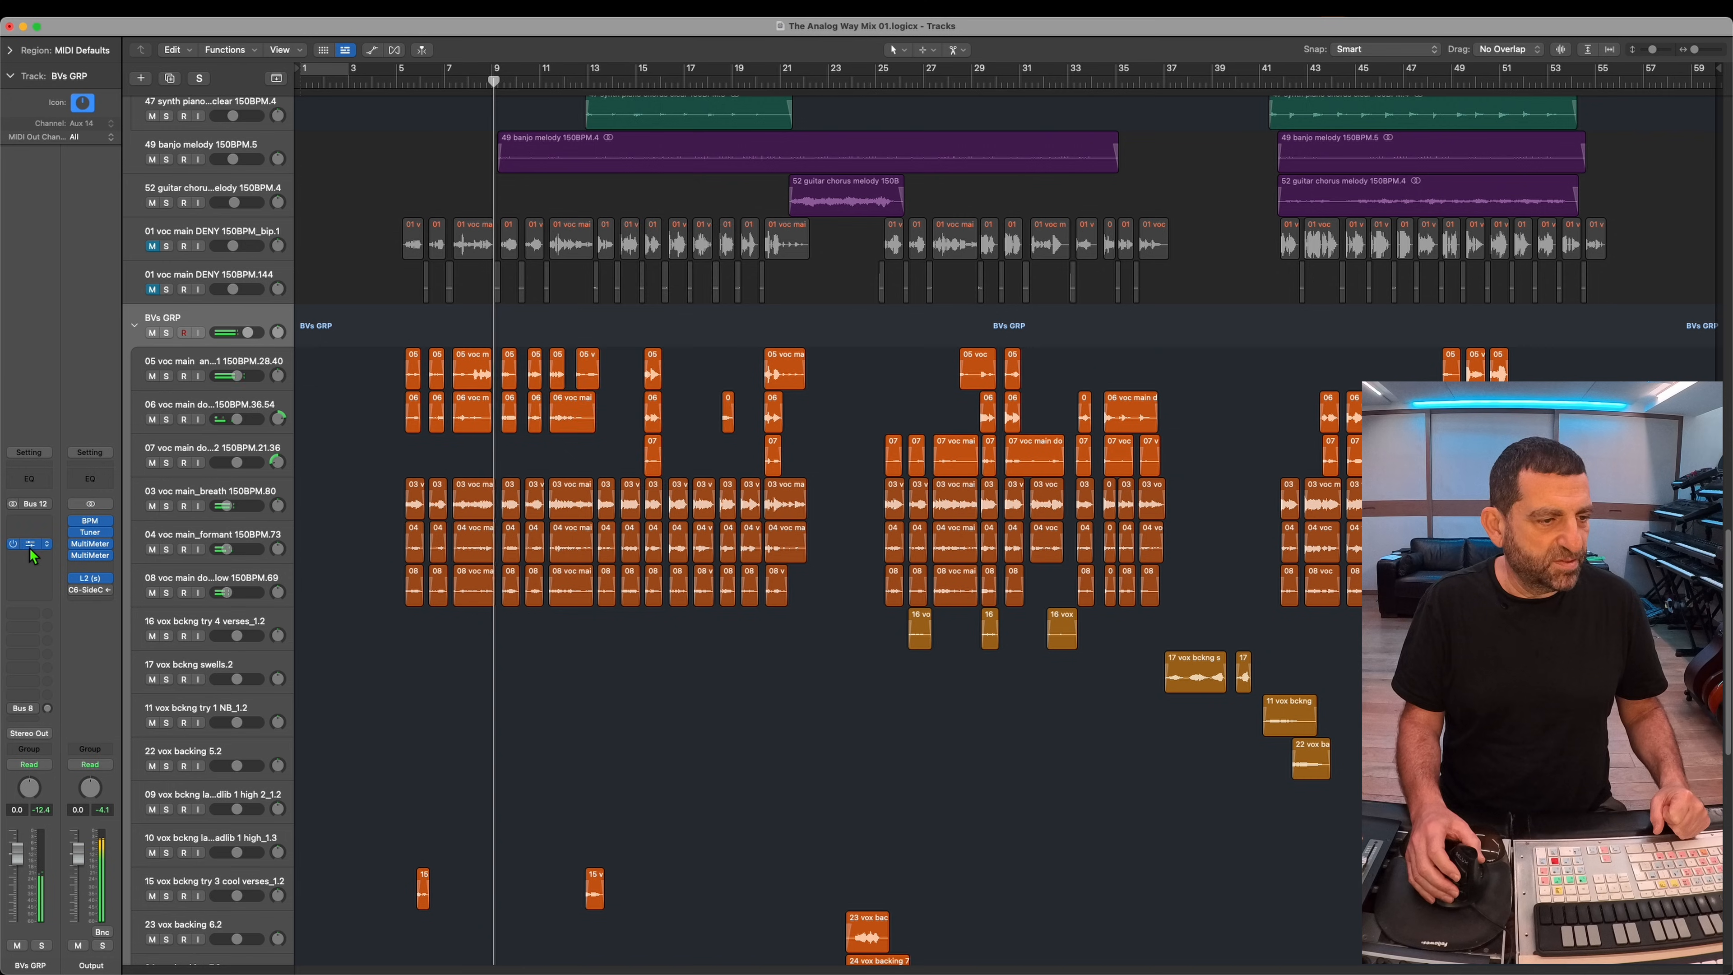
Step: Refine the threshold of the BVs GRP stack's DeEsser and insert a stereo Abbey Road RS124 after it with its mix reduced
click(28, 544)
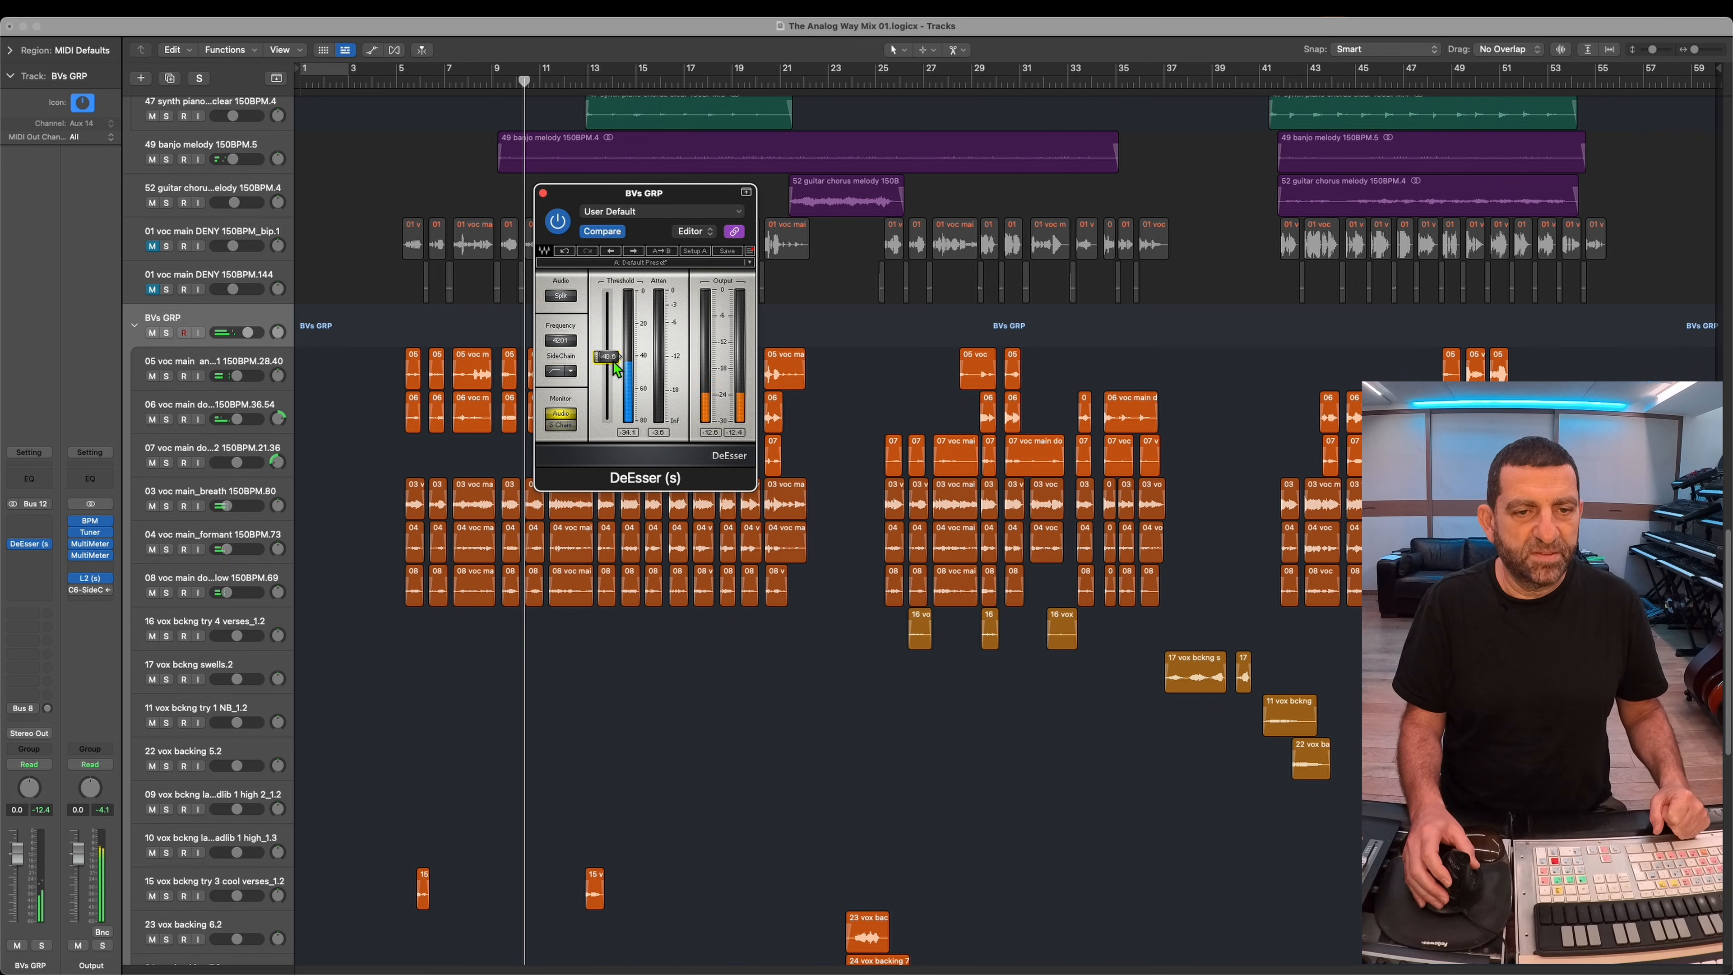
drag(614, 363, 614, 360)
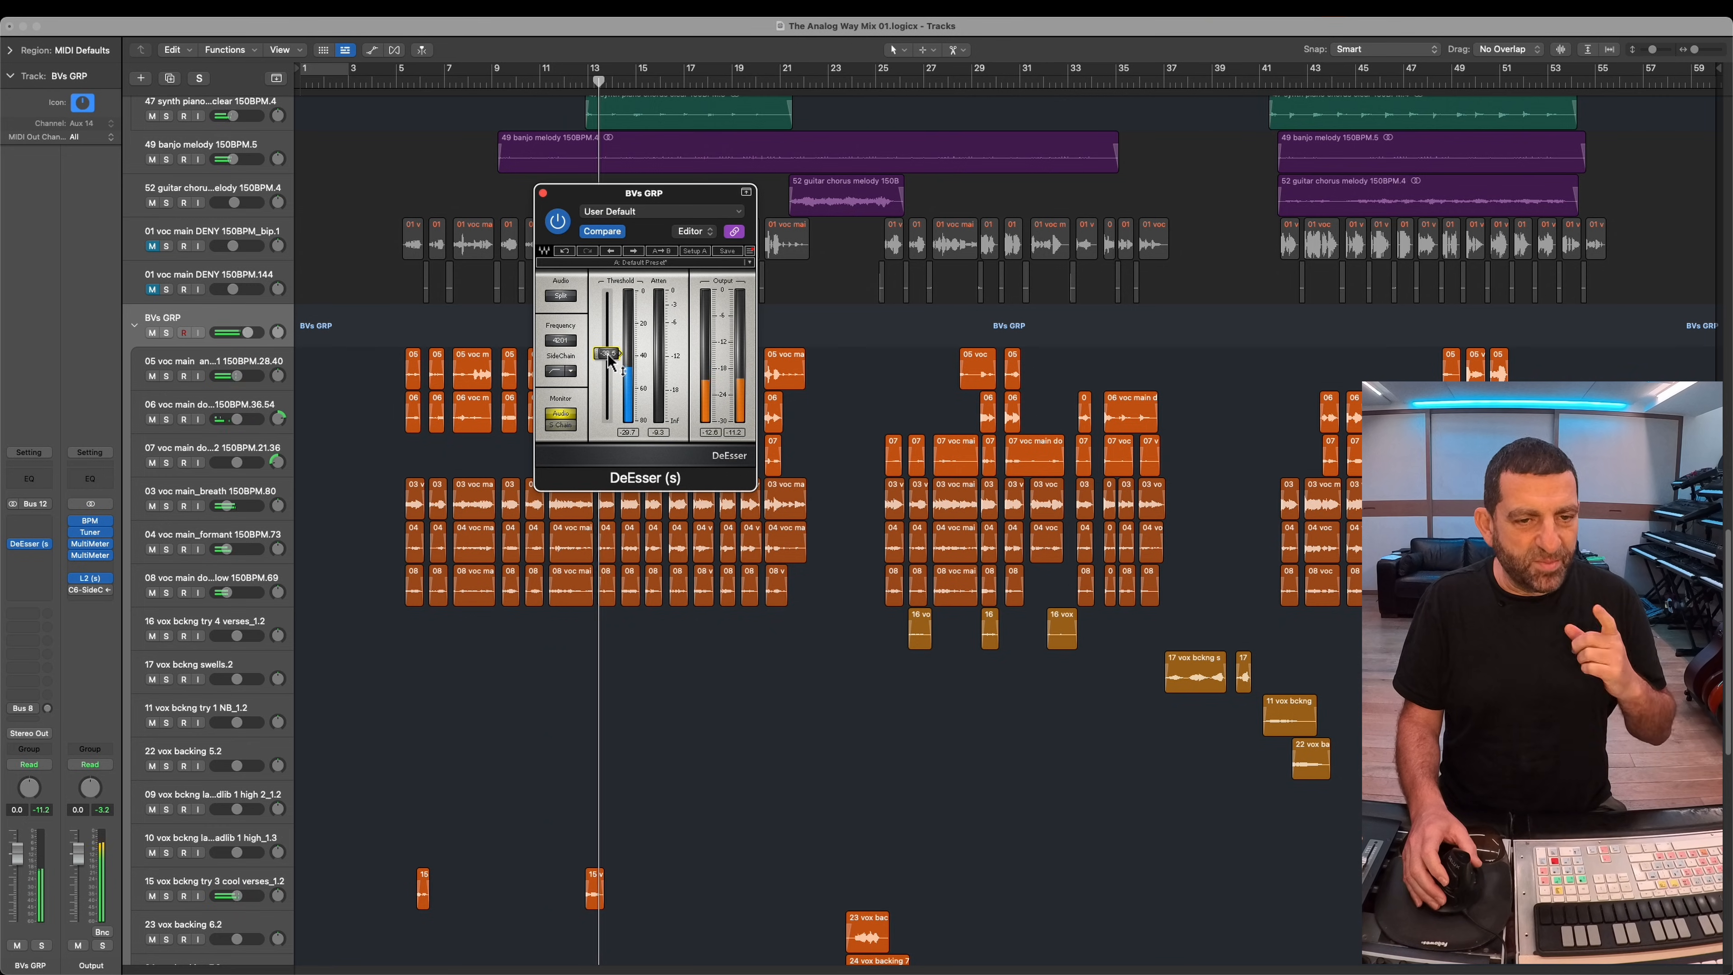
click(39, 579)
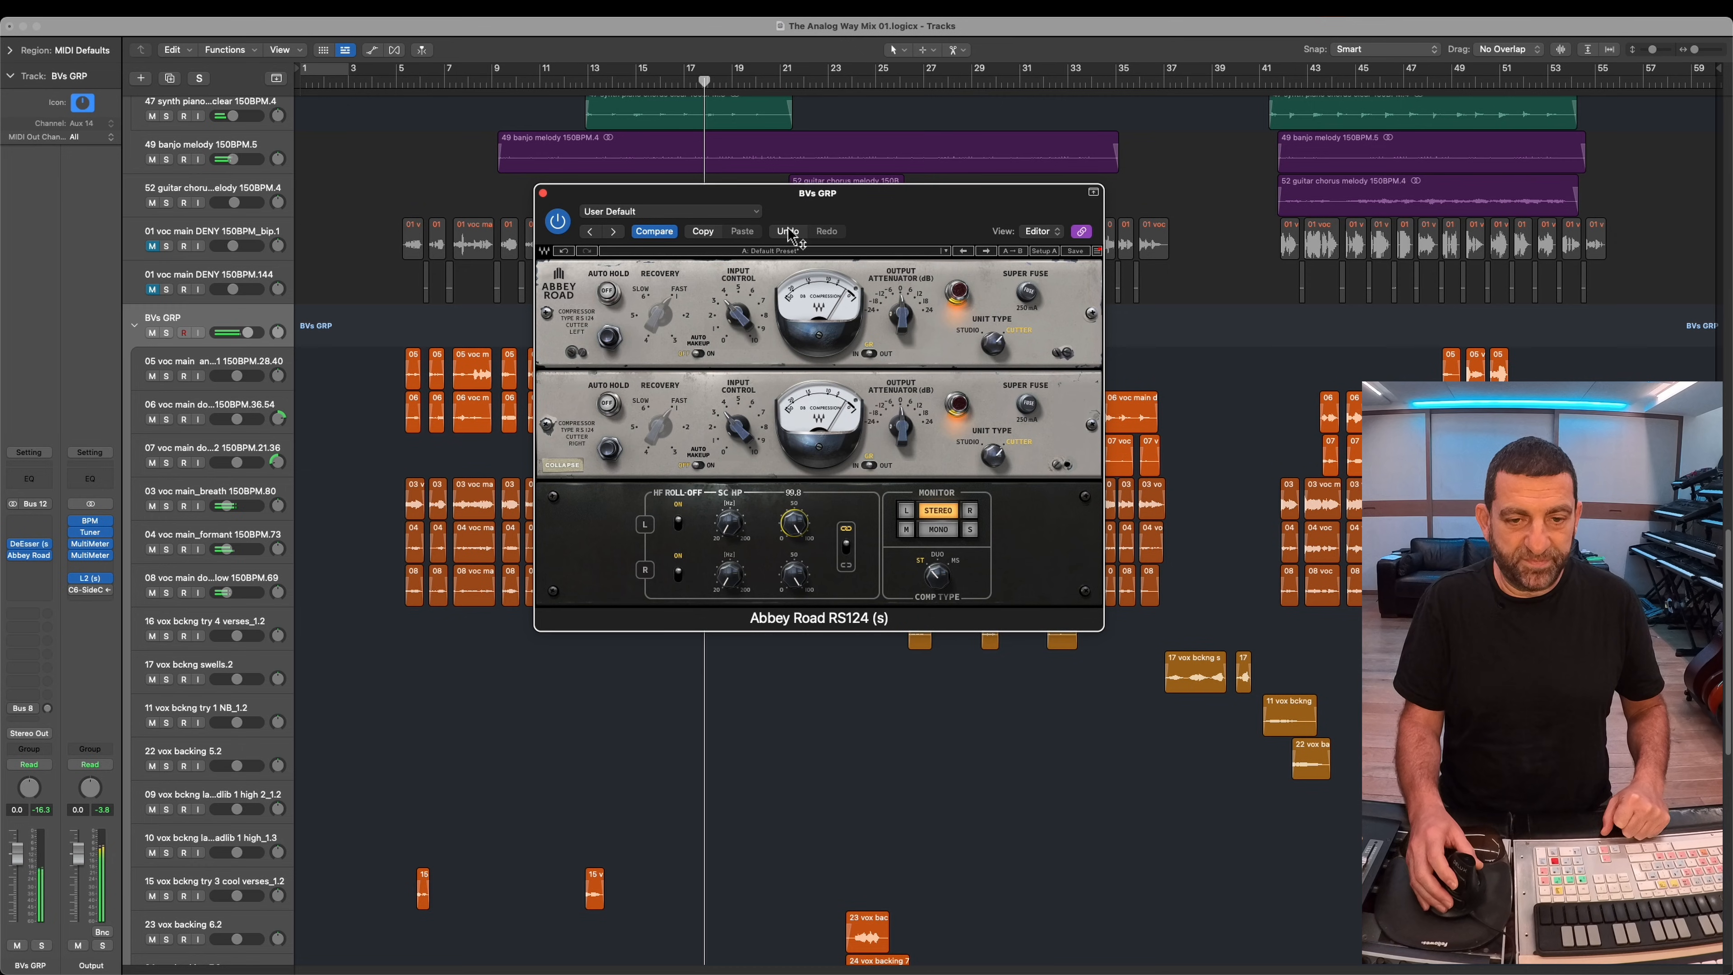
Step: Audition the 03 breath, 04 formant and 08 low double vocal tracks together in solo
click(199, 484)
shift+click(223, 572)
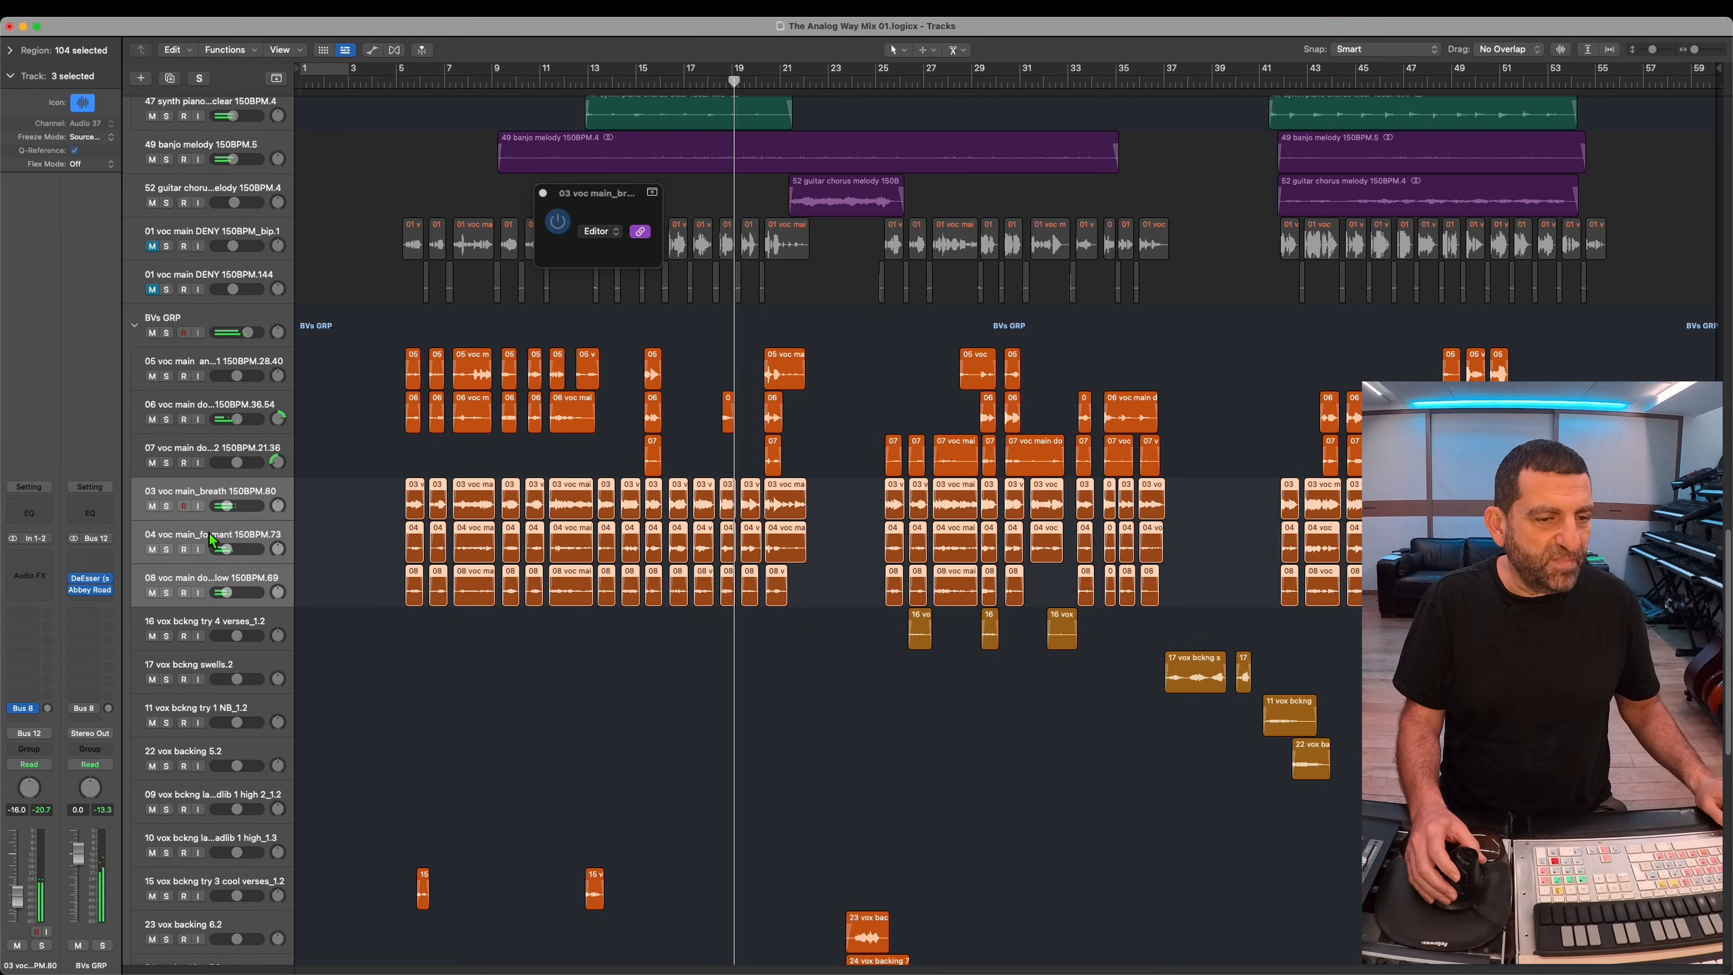
click(165, 506)
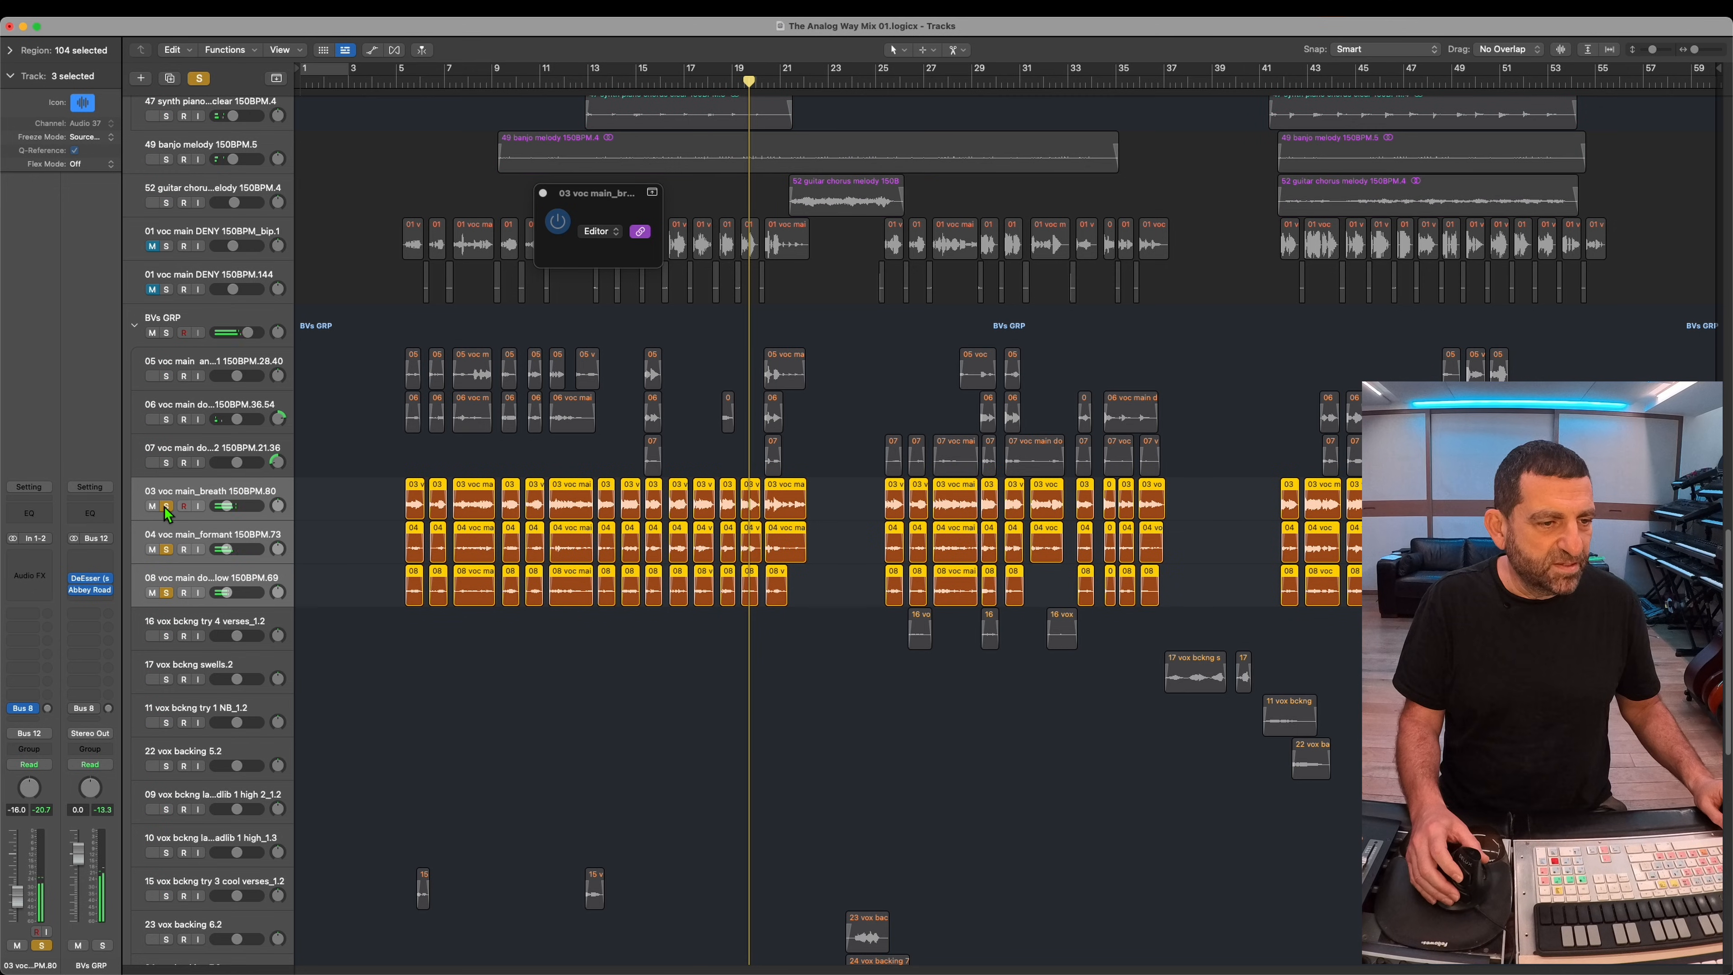
click(165, 506)
Step: Move the three selected vocal tracks out of BVs GRP and group them in a new summing stack named Whispers GRP
drag(192, 493, 194, 316)
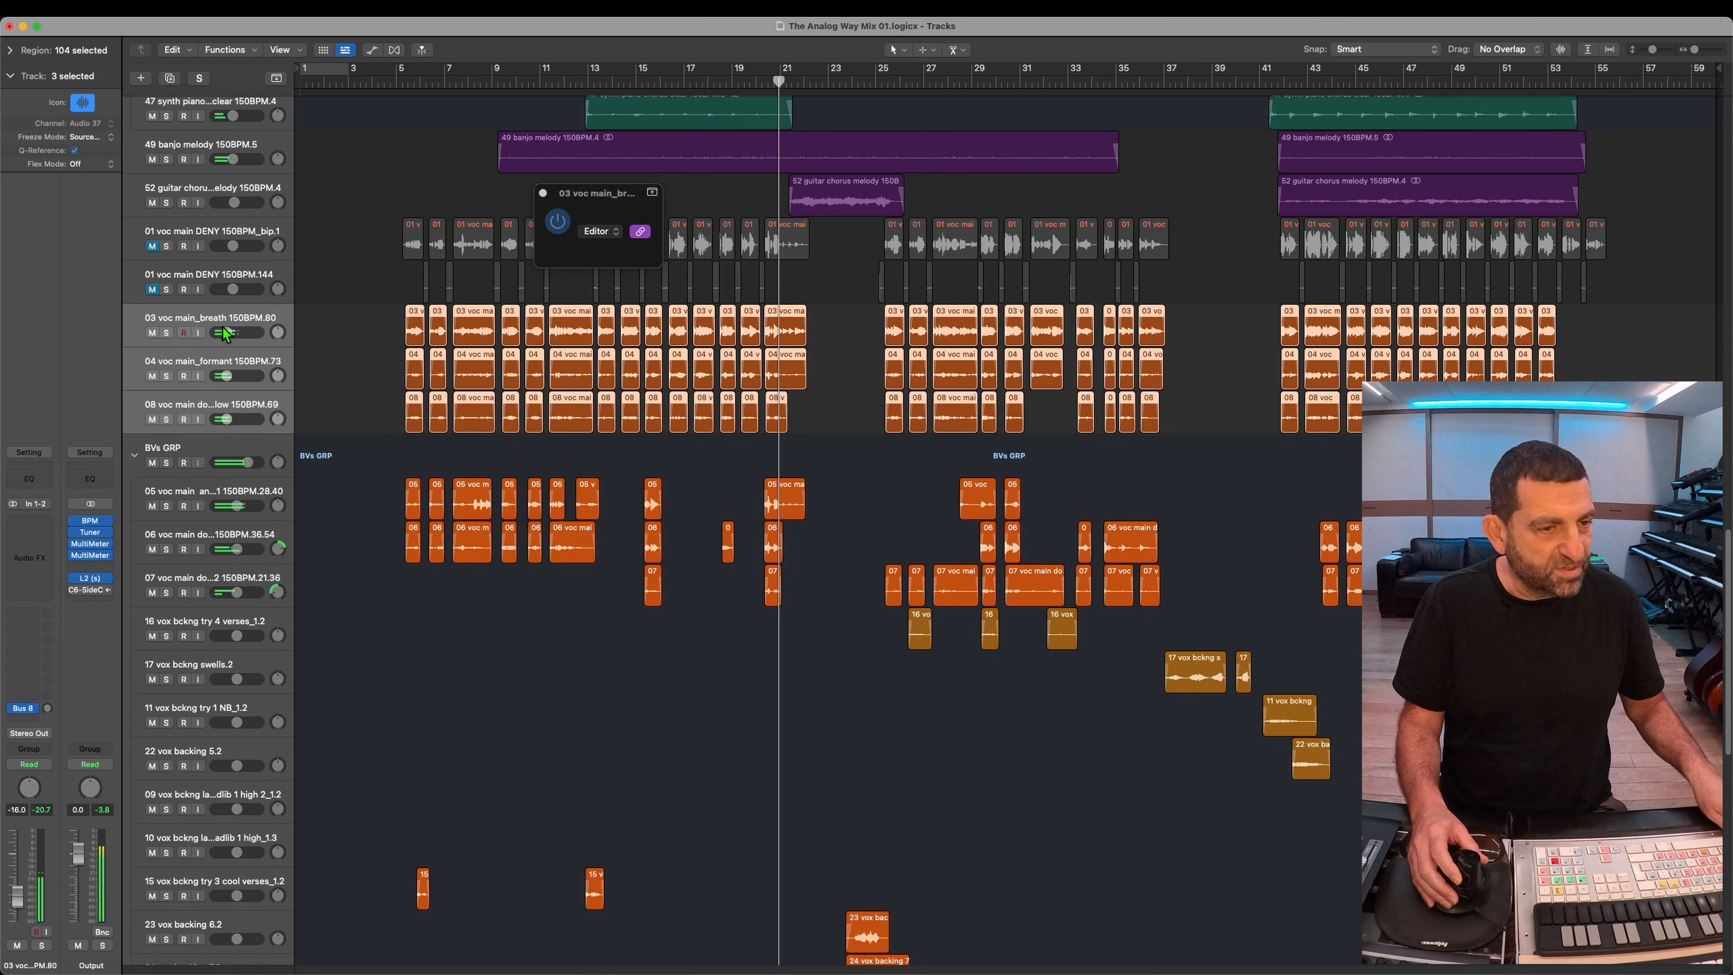
key(shift+super+g)
double_click(170, 320)
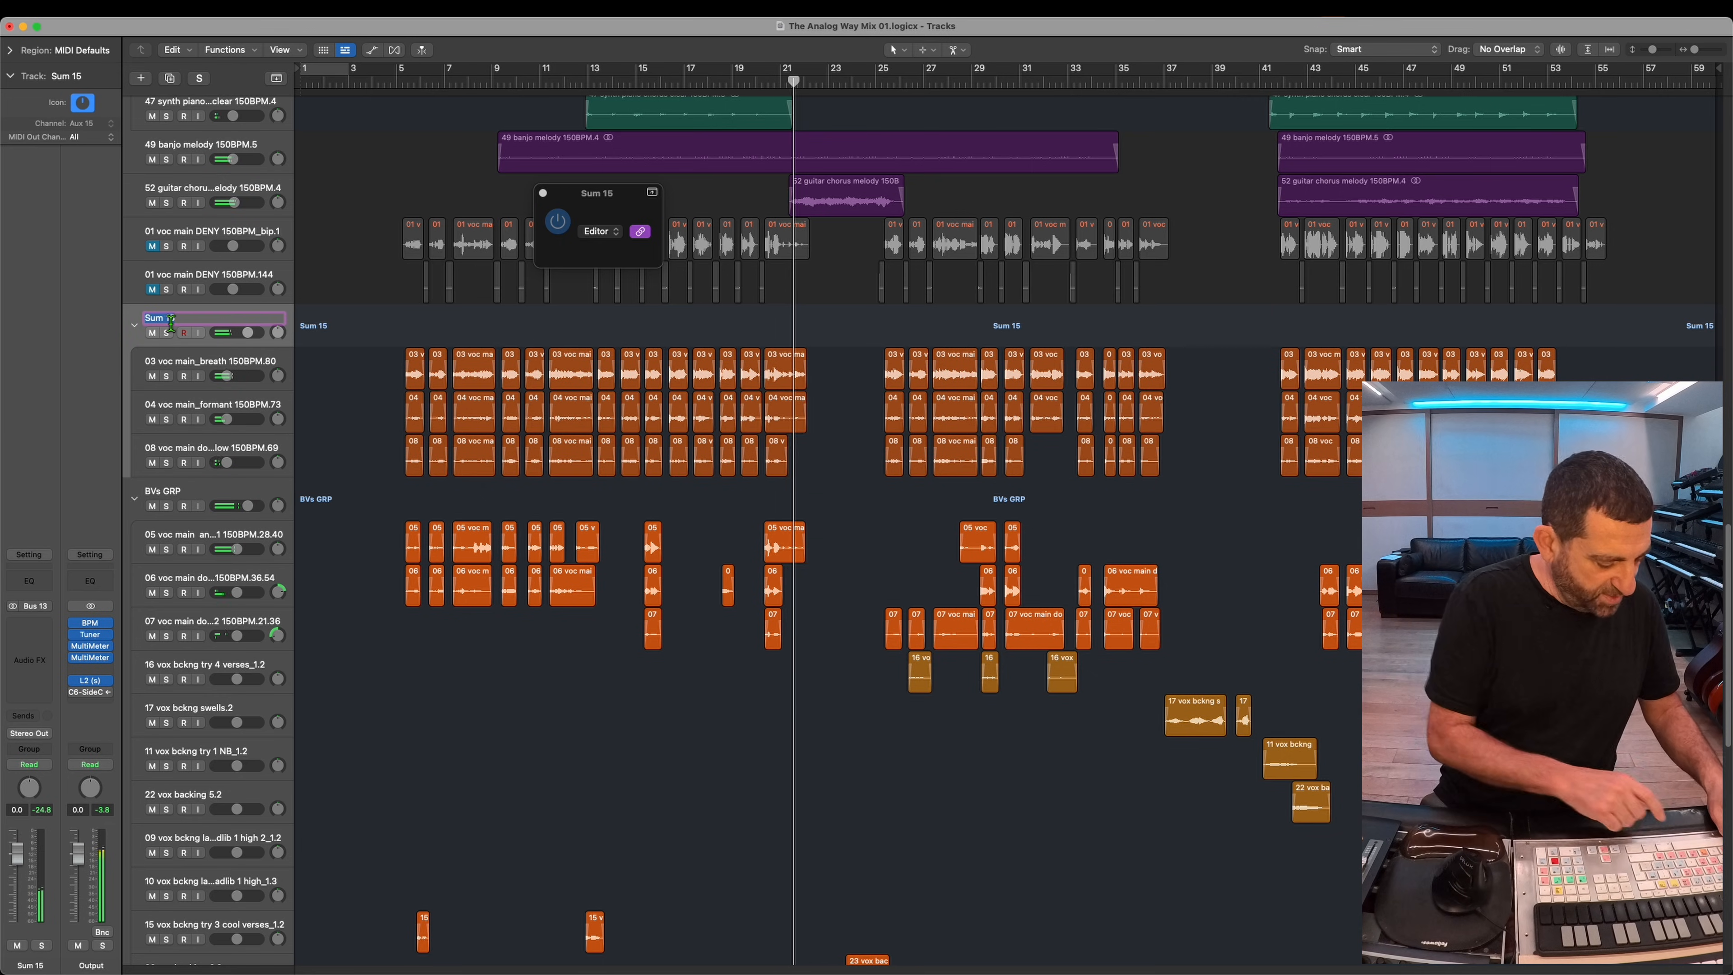
text(Whispers GRP)
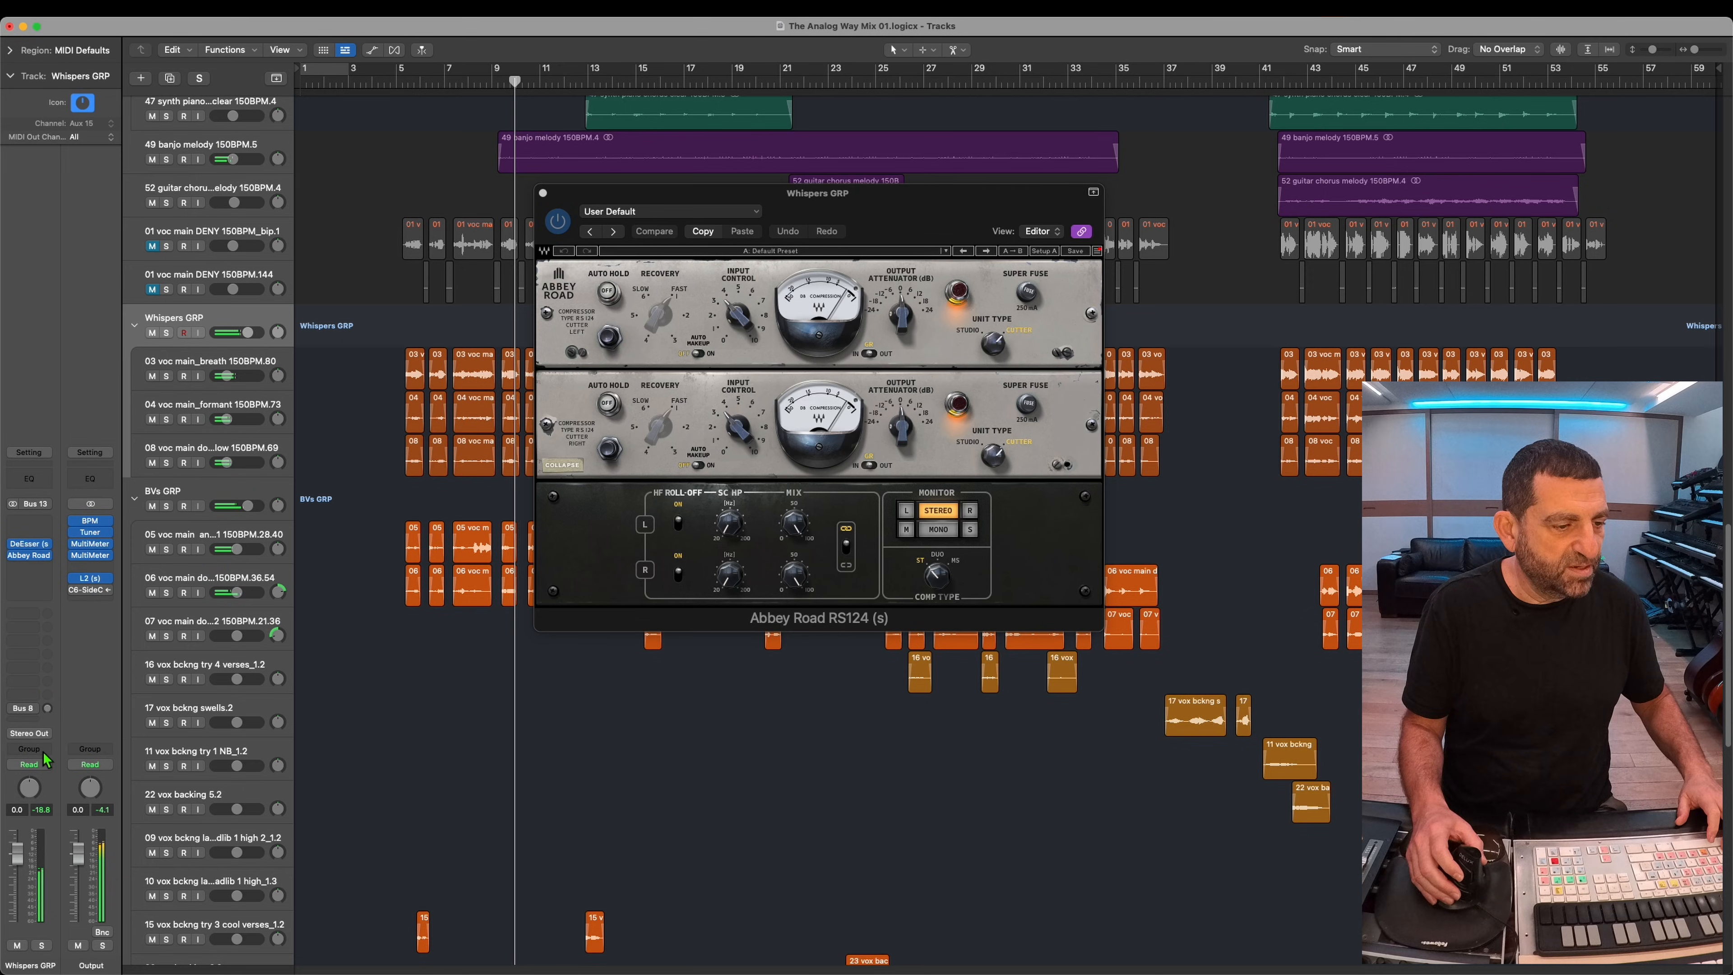
Step: Adjust the Whispers GRP stack's Abbey Road RS124 mix, DeEsser threshold and overall level
drag(794, 522, 788, 639)
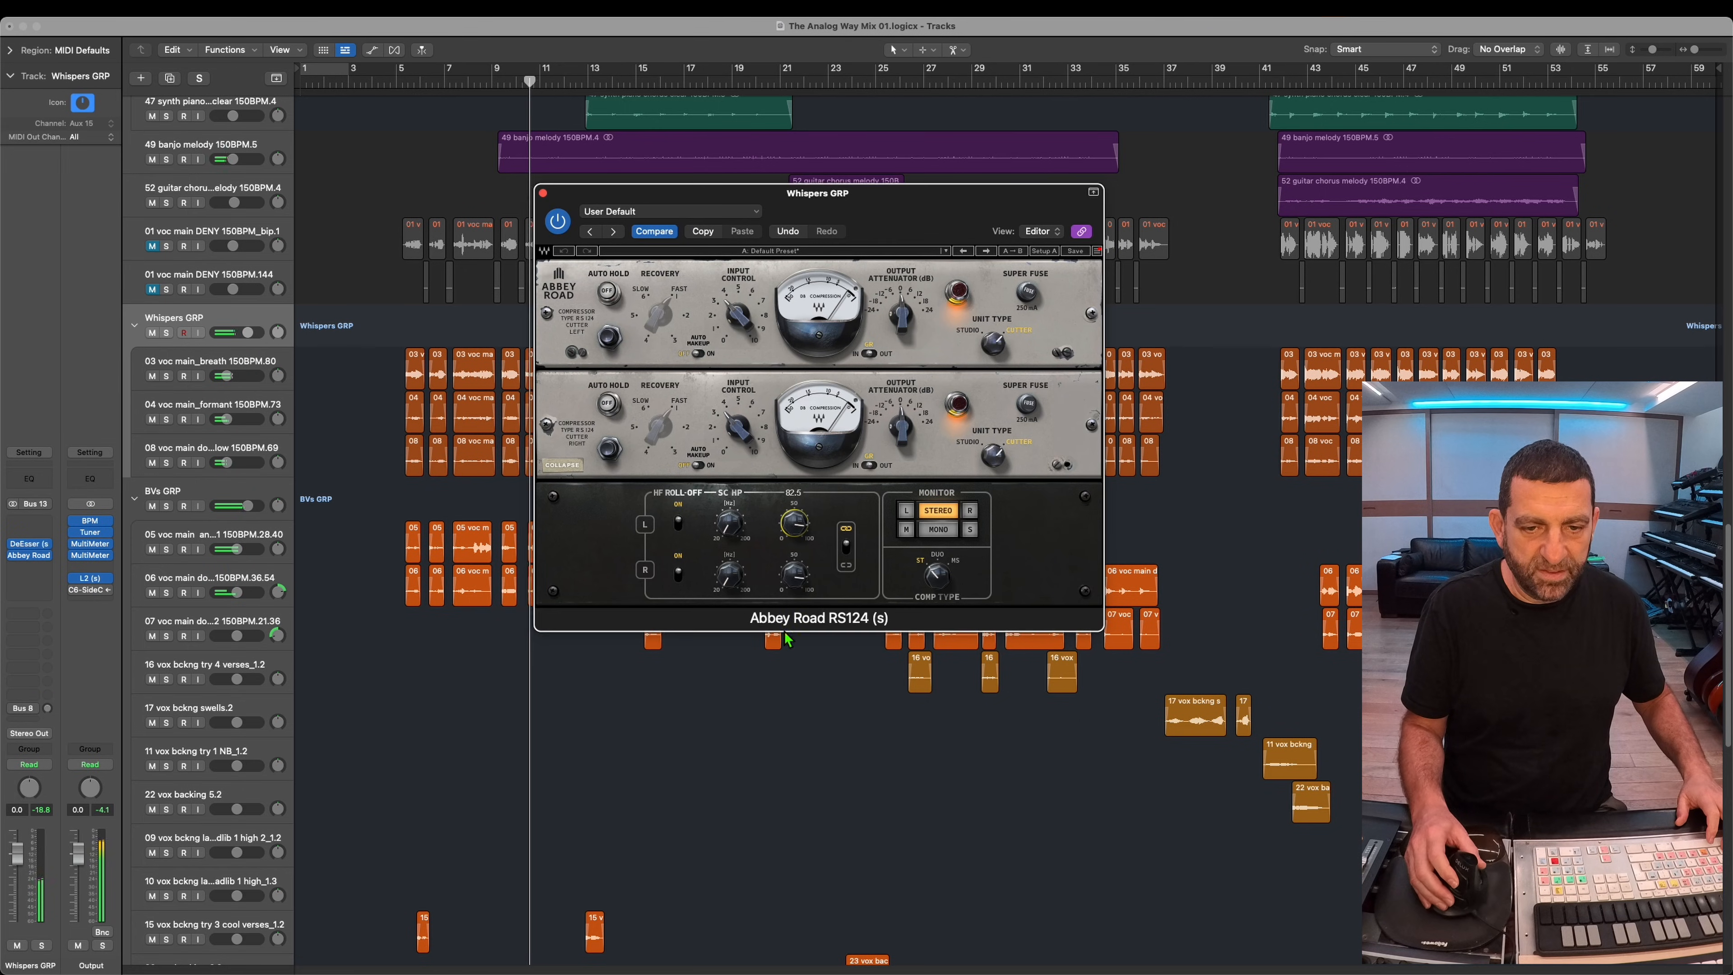
click(39, 553)
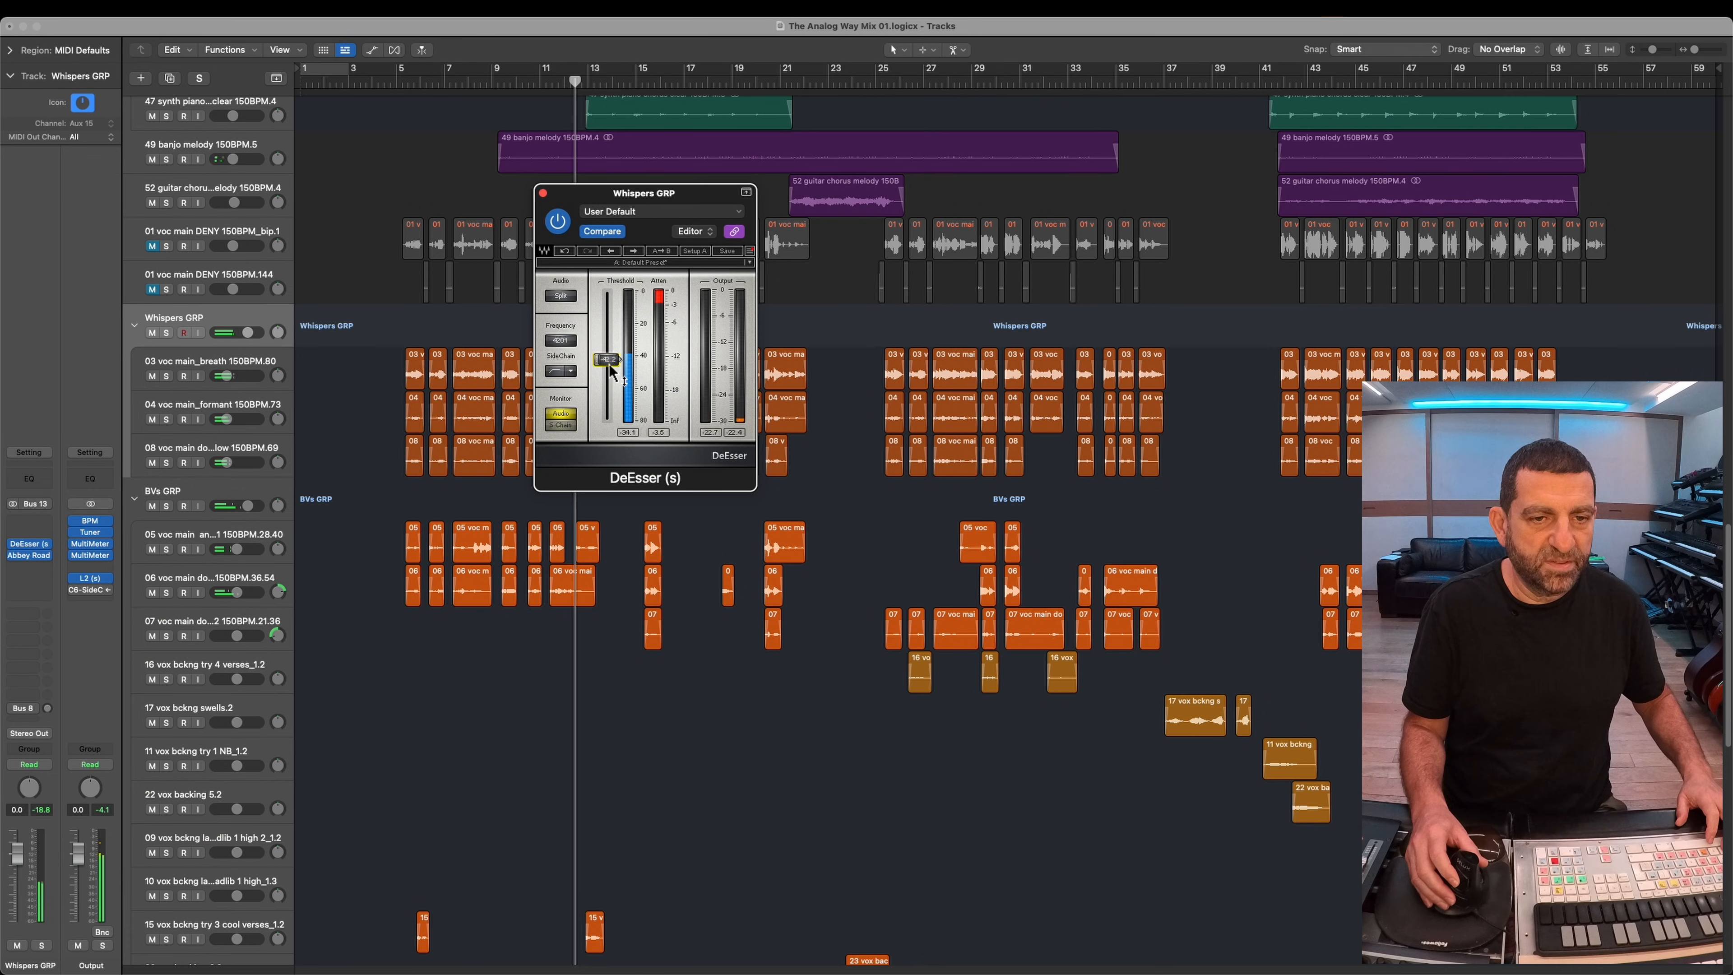
click(255, 343)
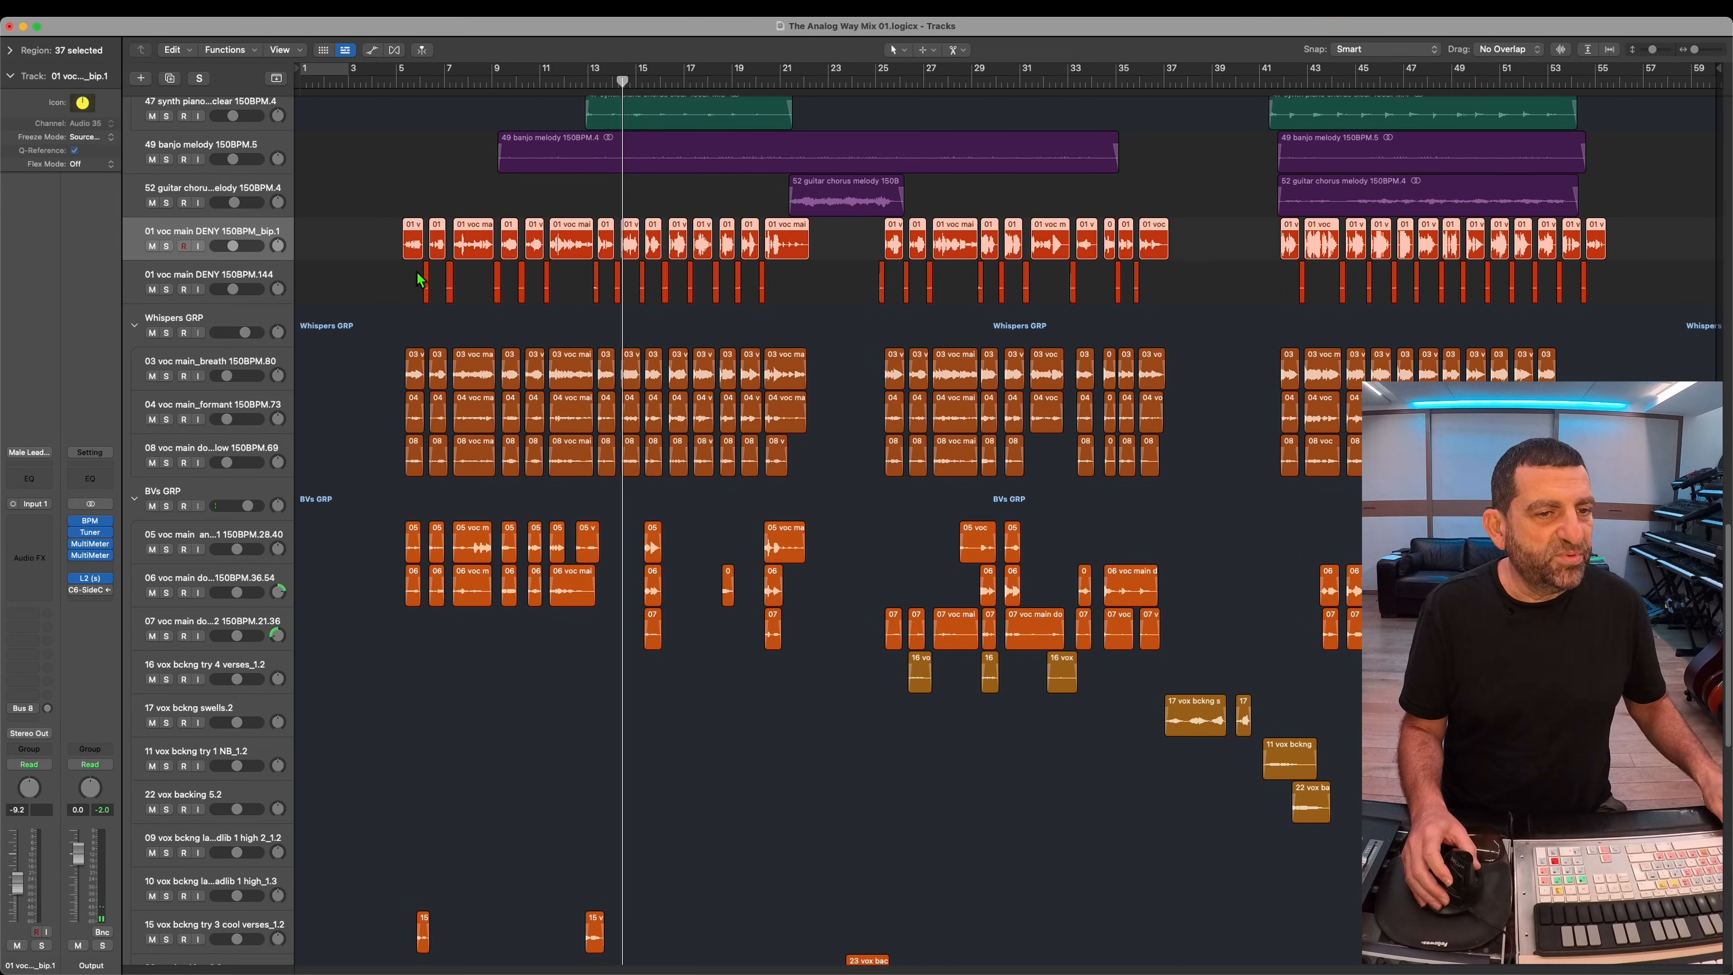
Step: On the soloed 01 voc main DENY 150BPM_bip.1 track, adjust the mono DeEsser's threshold and the input control of a mono Abbey Road RS124
drag(704, 154, 479, 379)
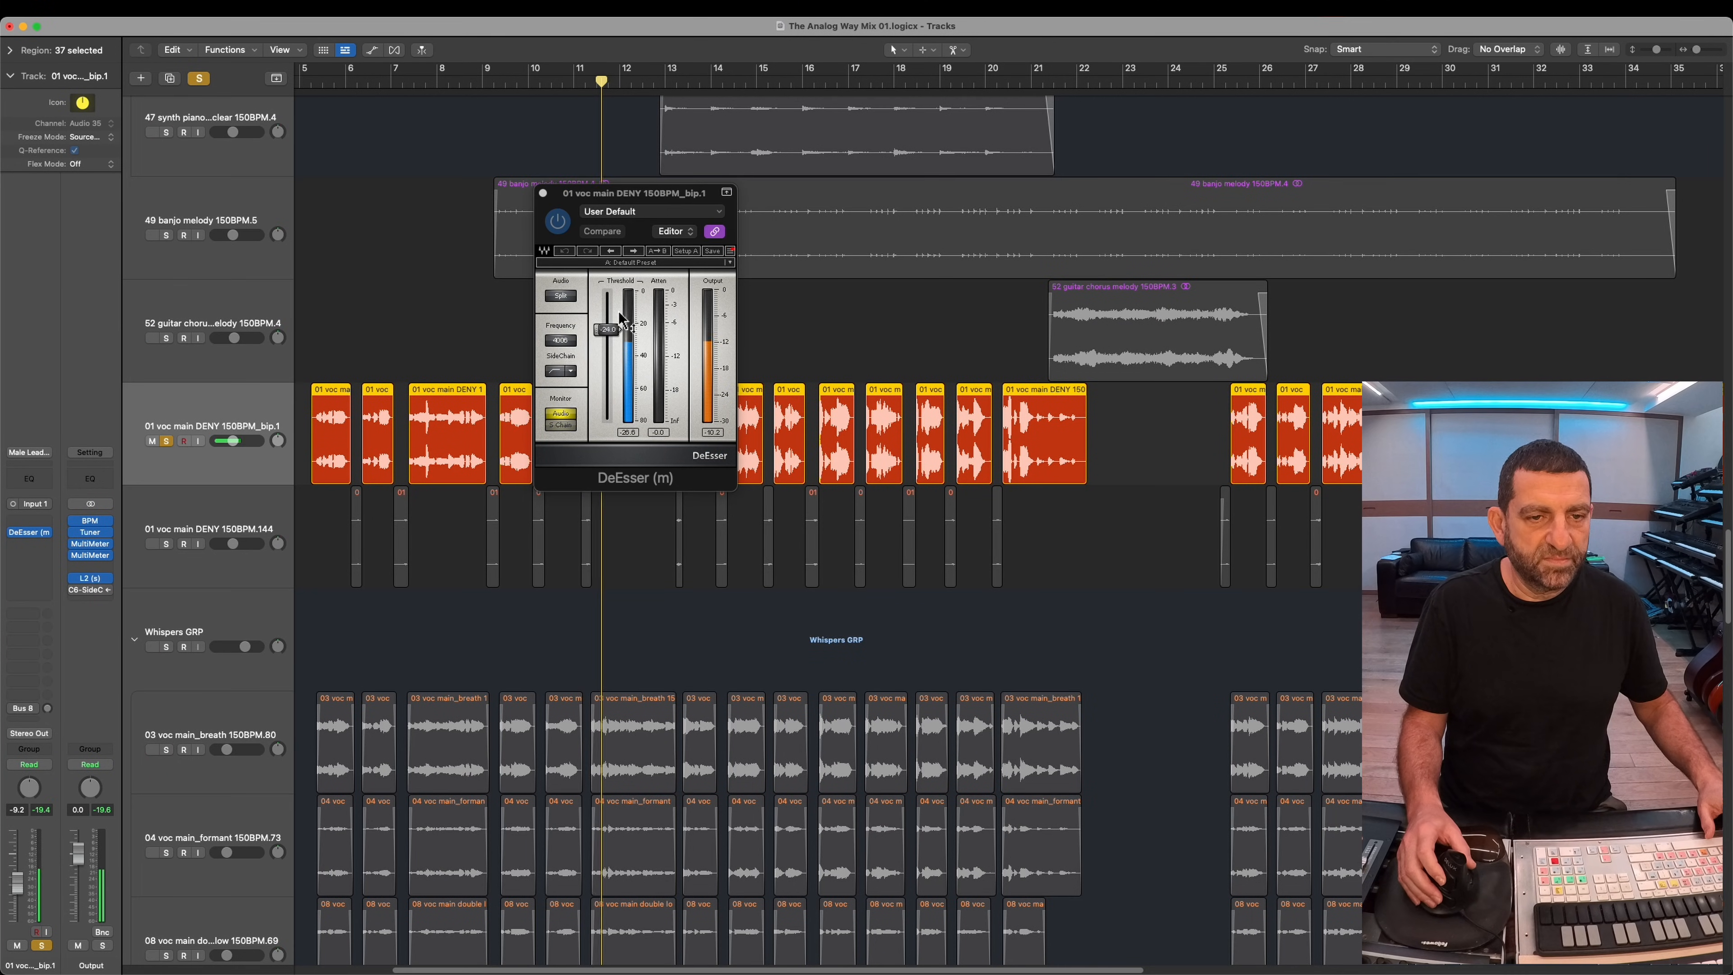
drag(609, 330, 613, 341)
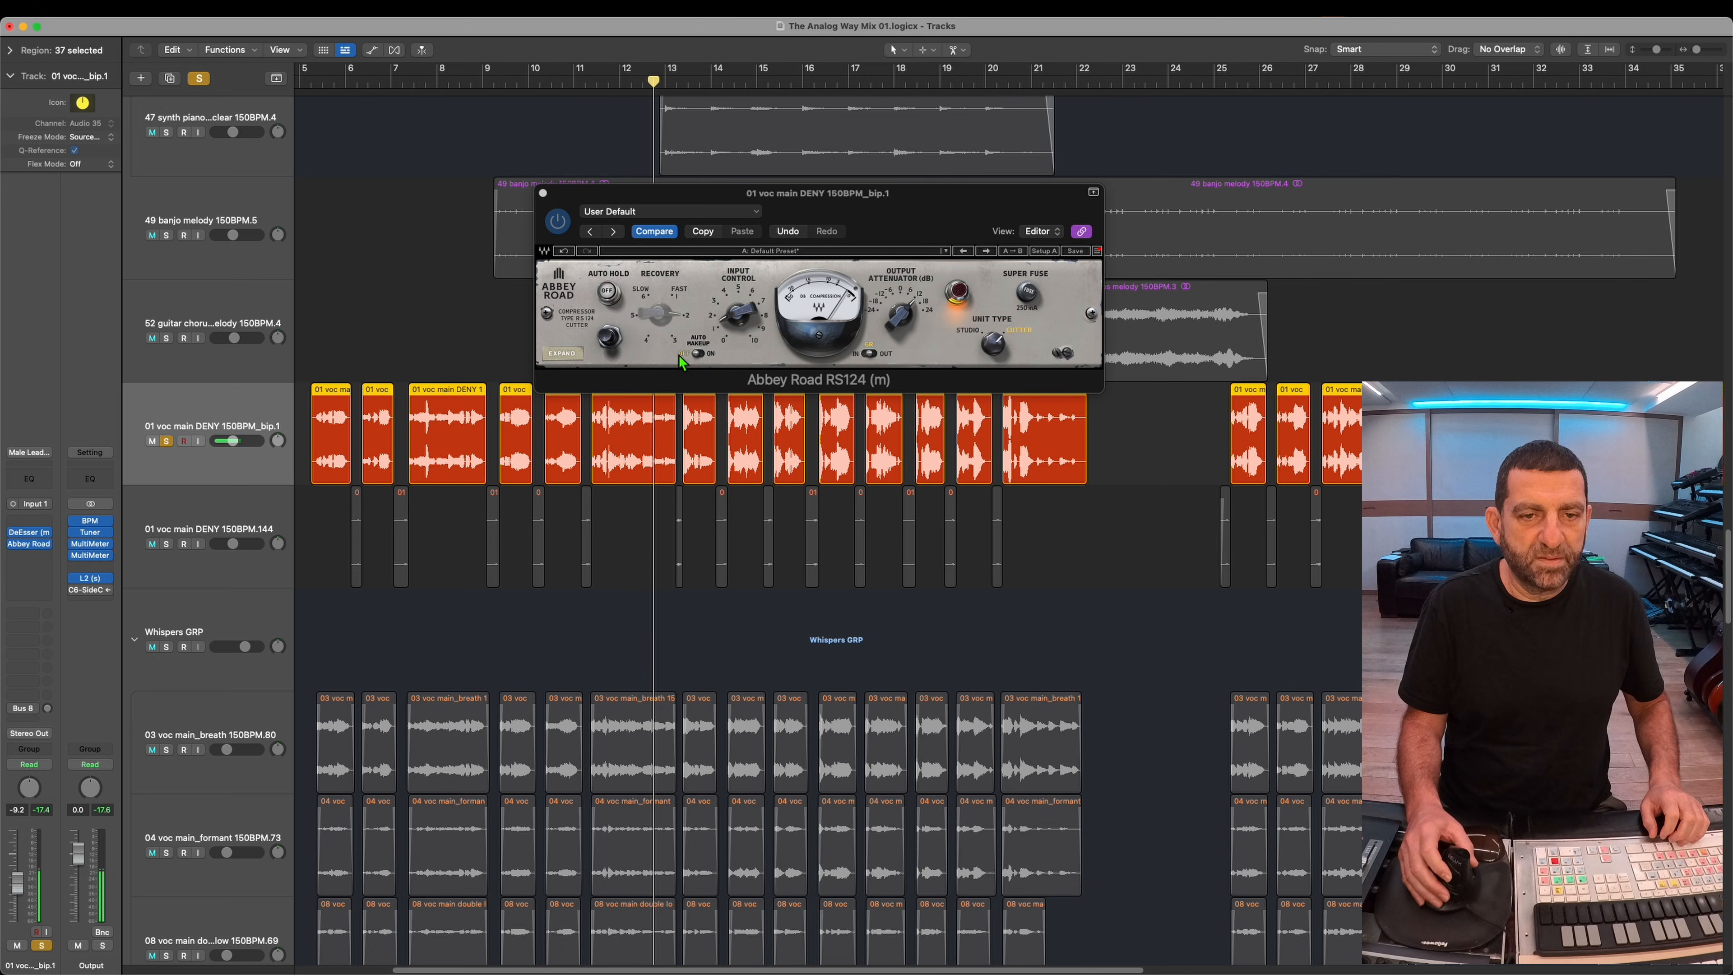
click(564, 354)
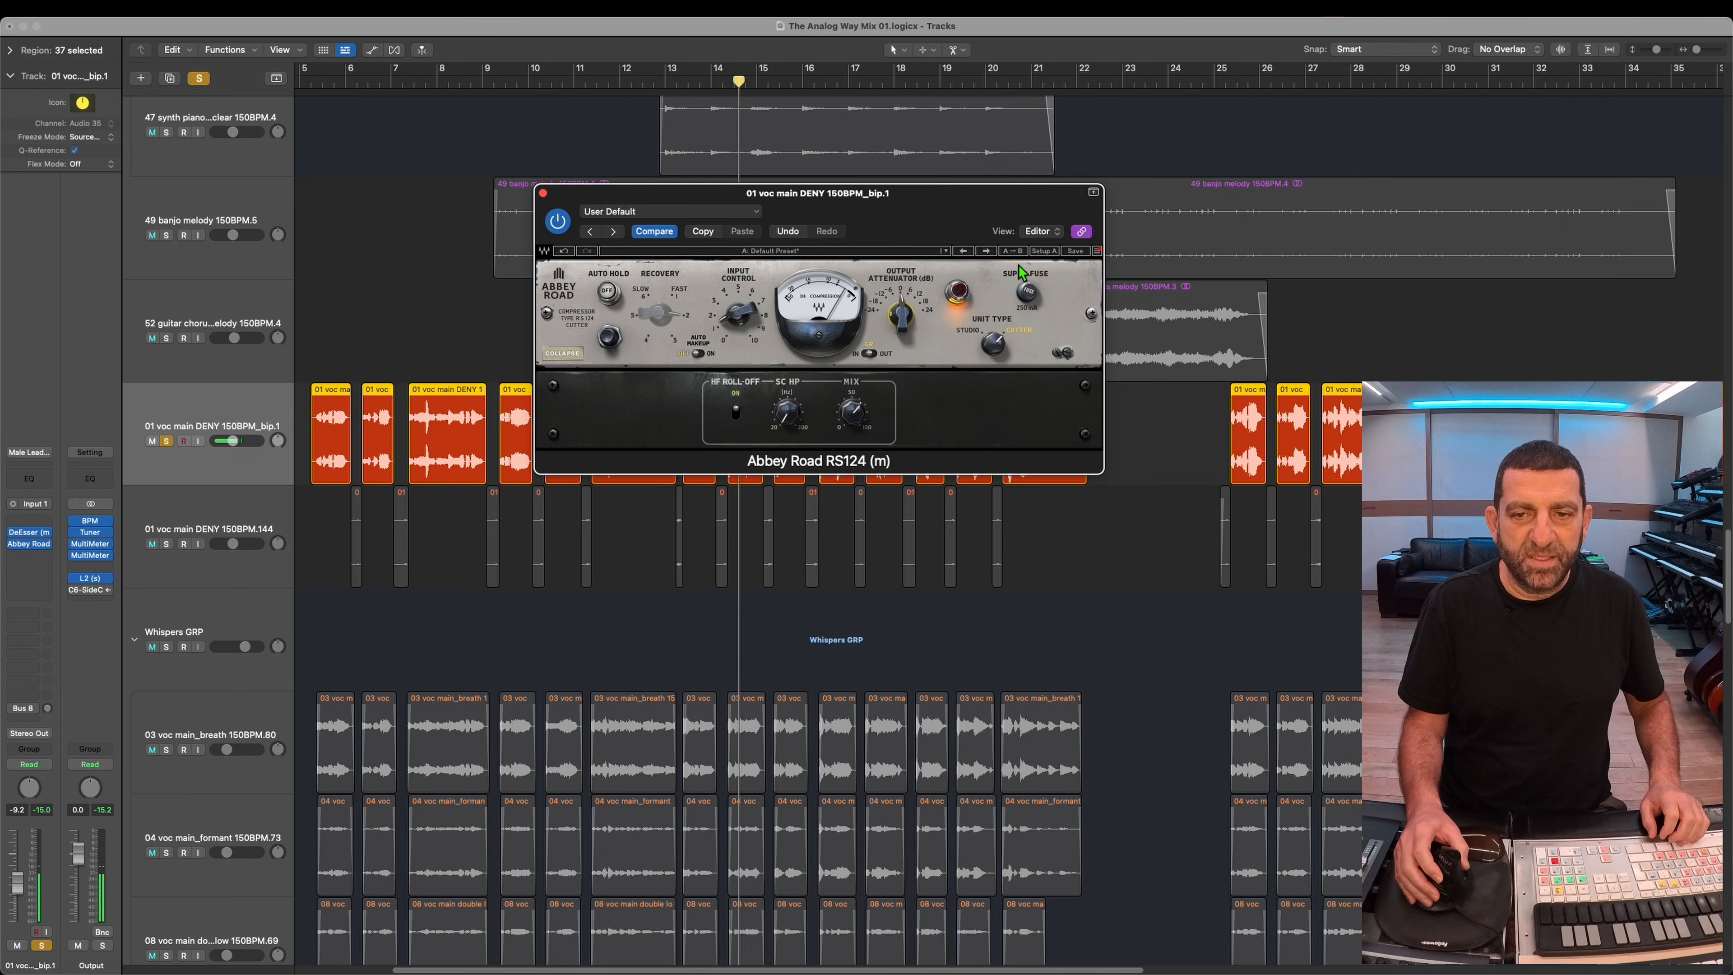
drag(736, 322, 751, 201)
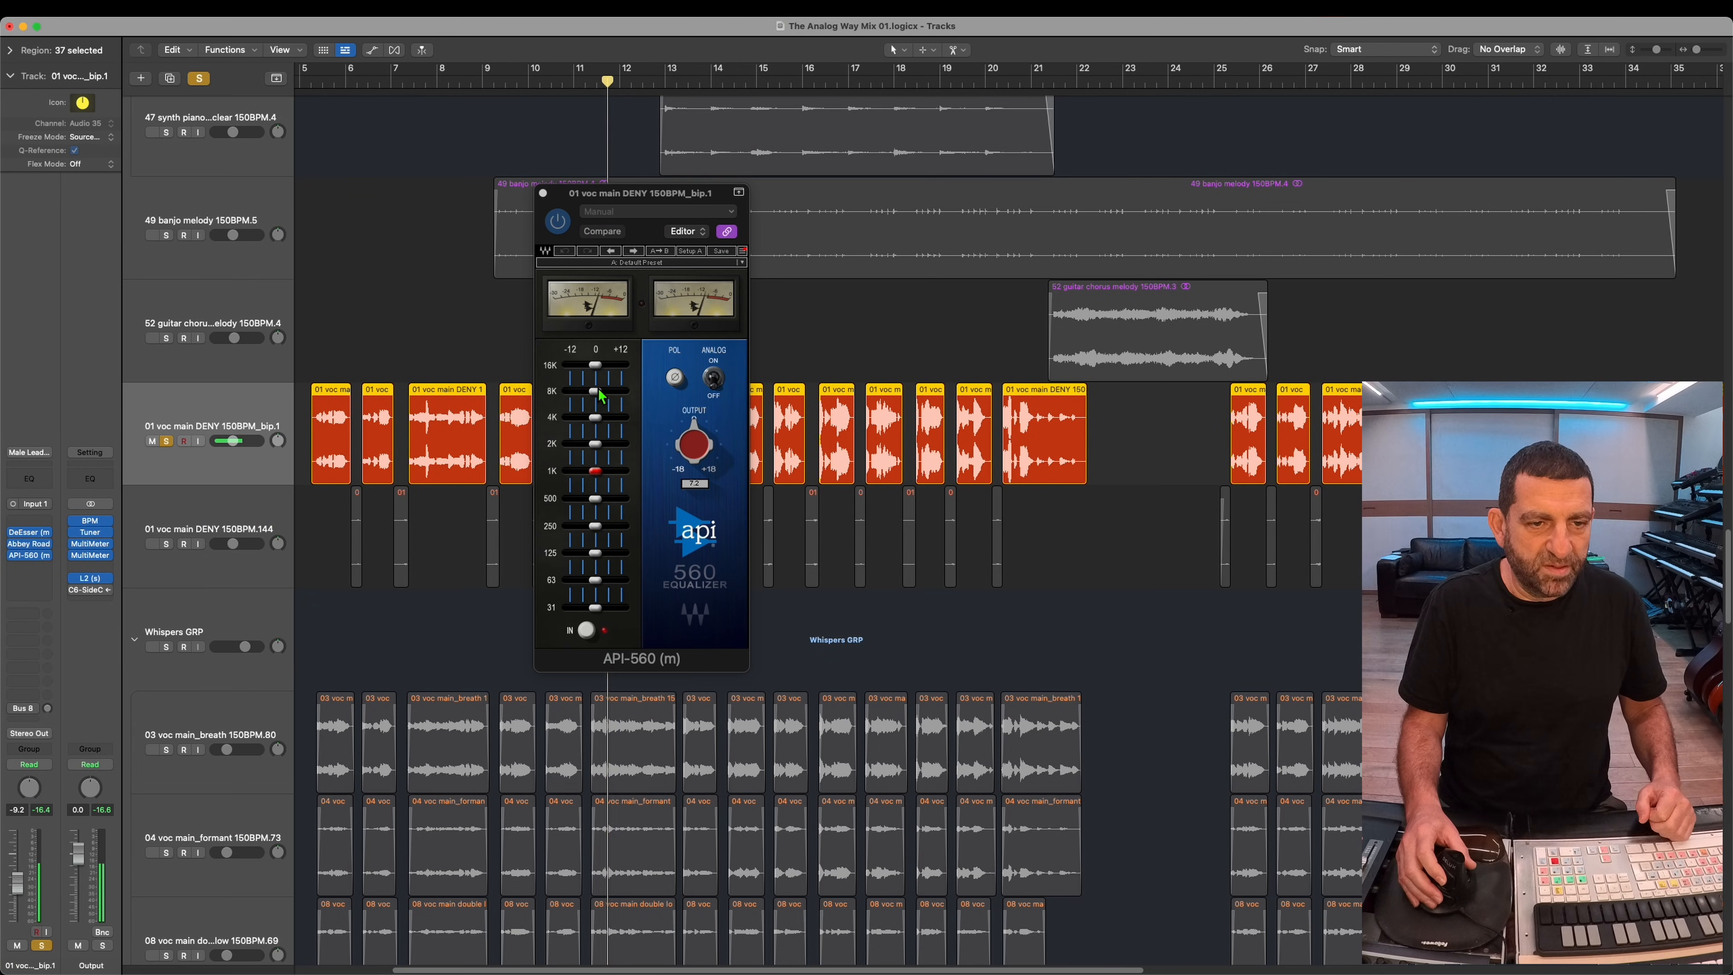
Step: Boost 2K, 4K, 8K and 16K and cut 31 and 63 on the main vocal's mono API-560, and unsolo the track
click(600, 391)
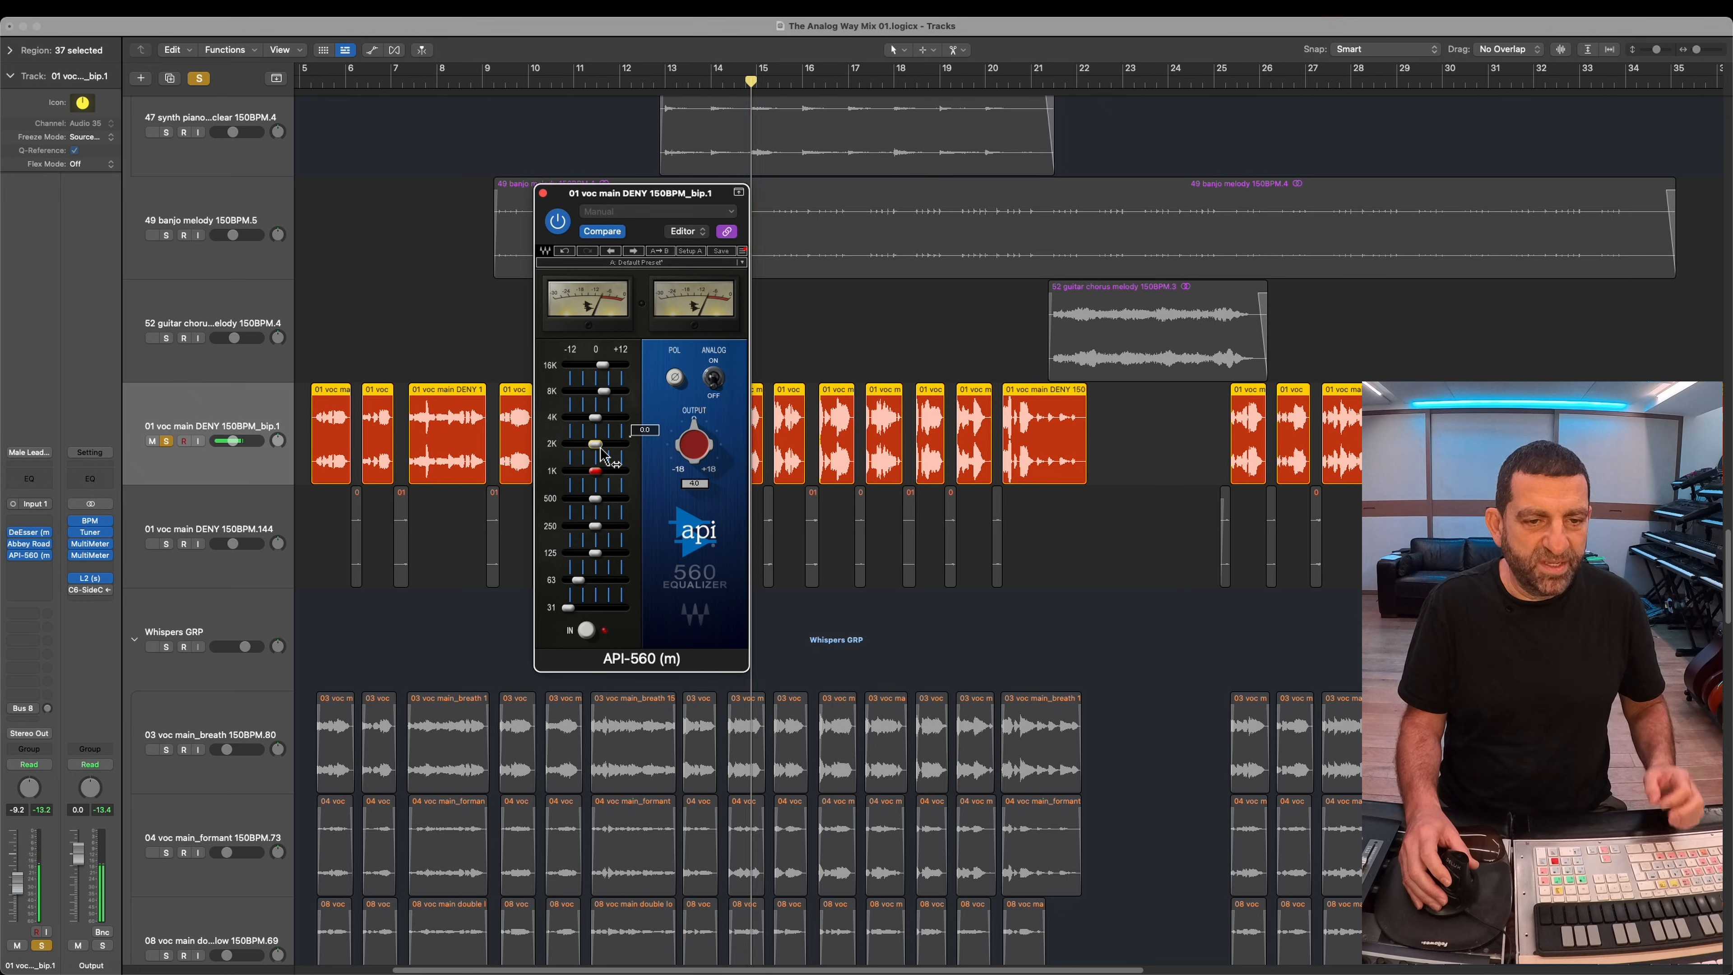
drag(602, 448, 613, 450)
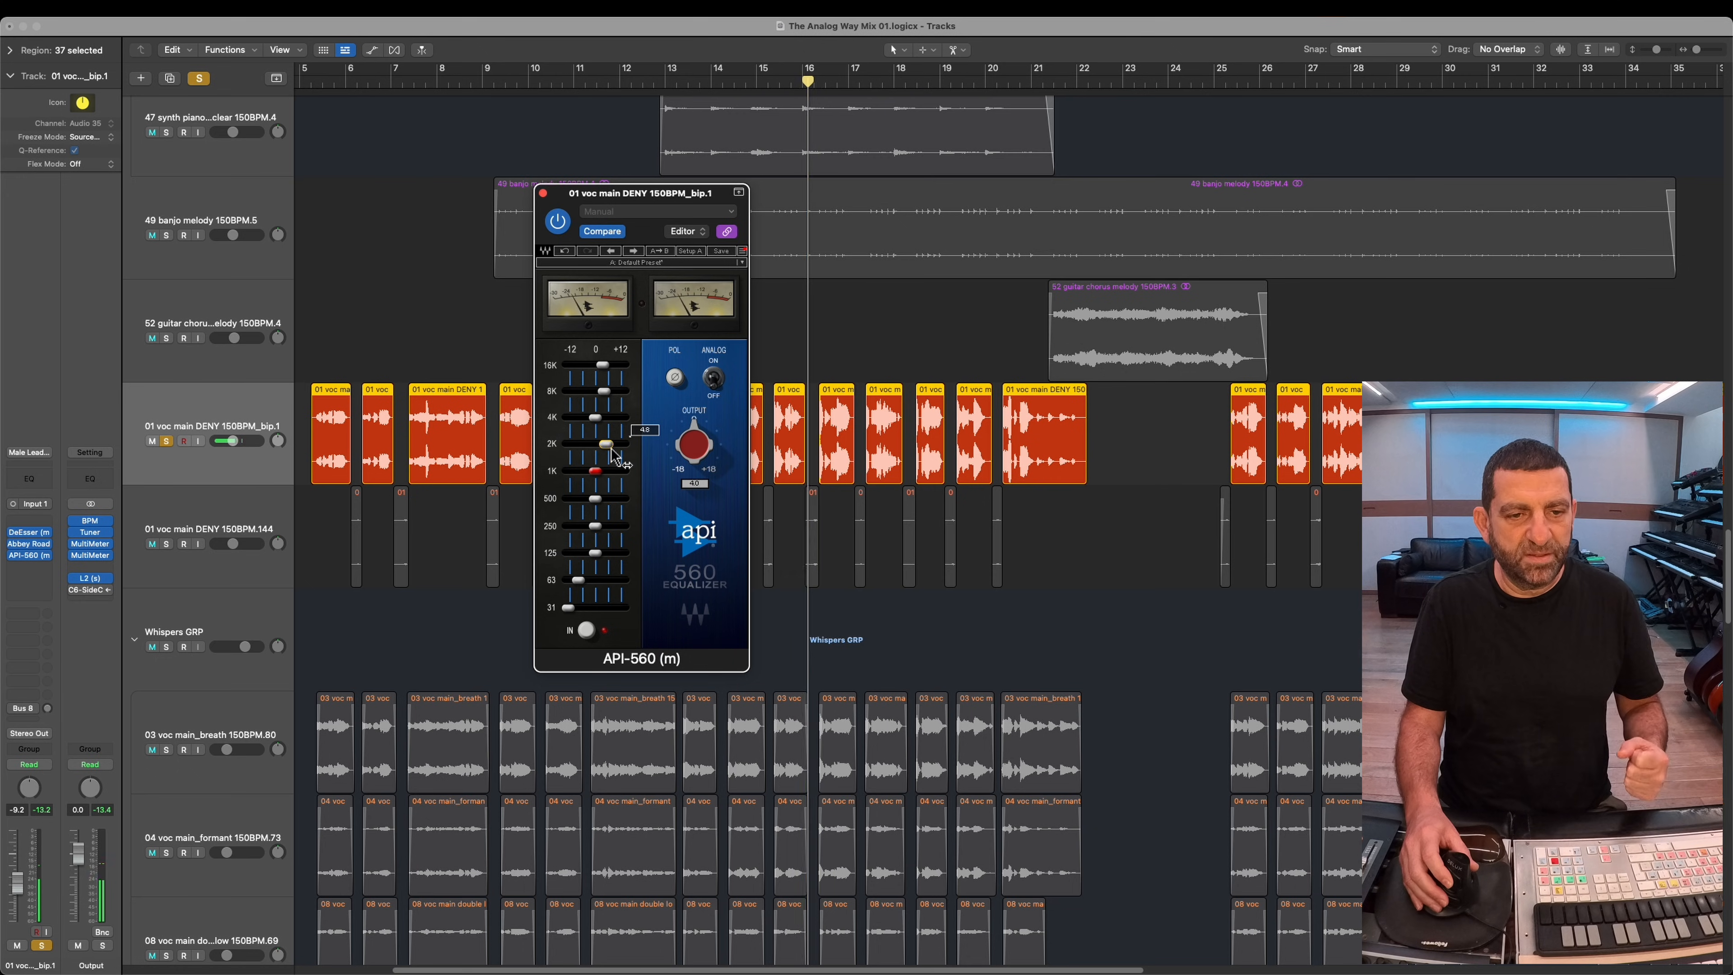
drag(612, 451, 603, 450)
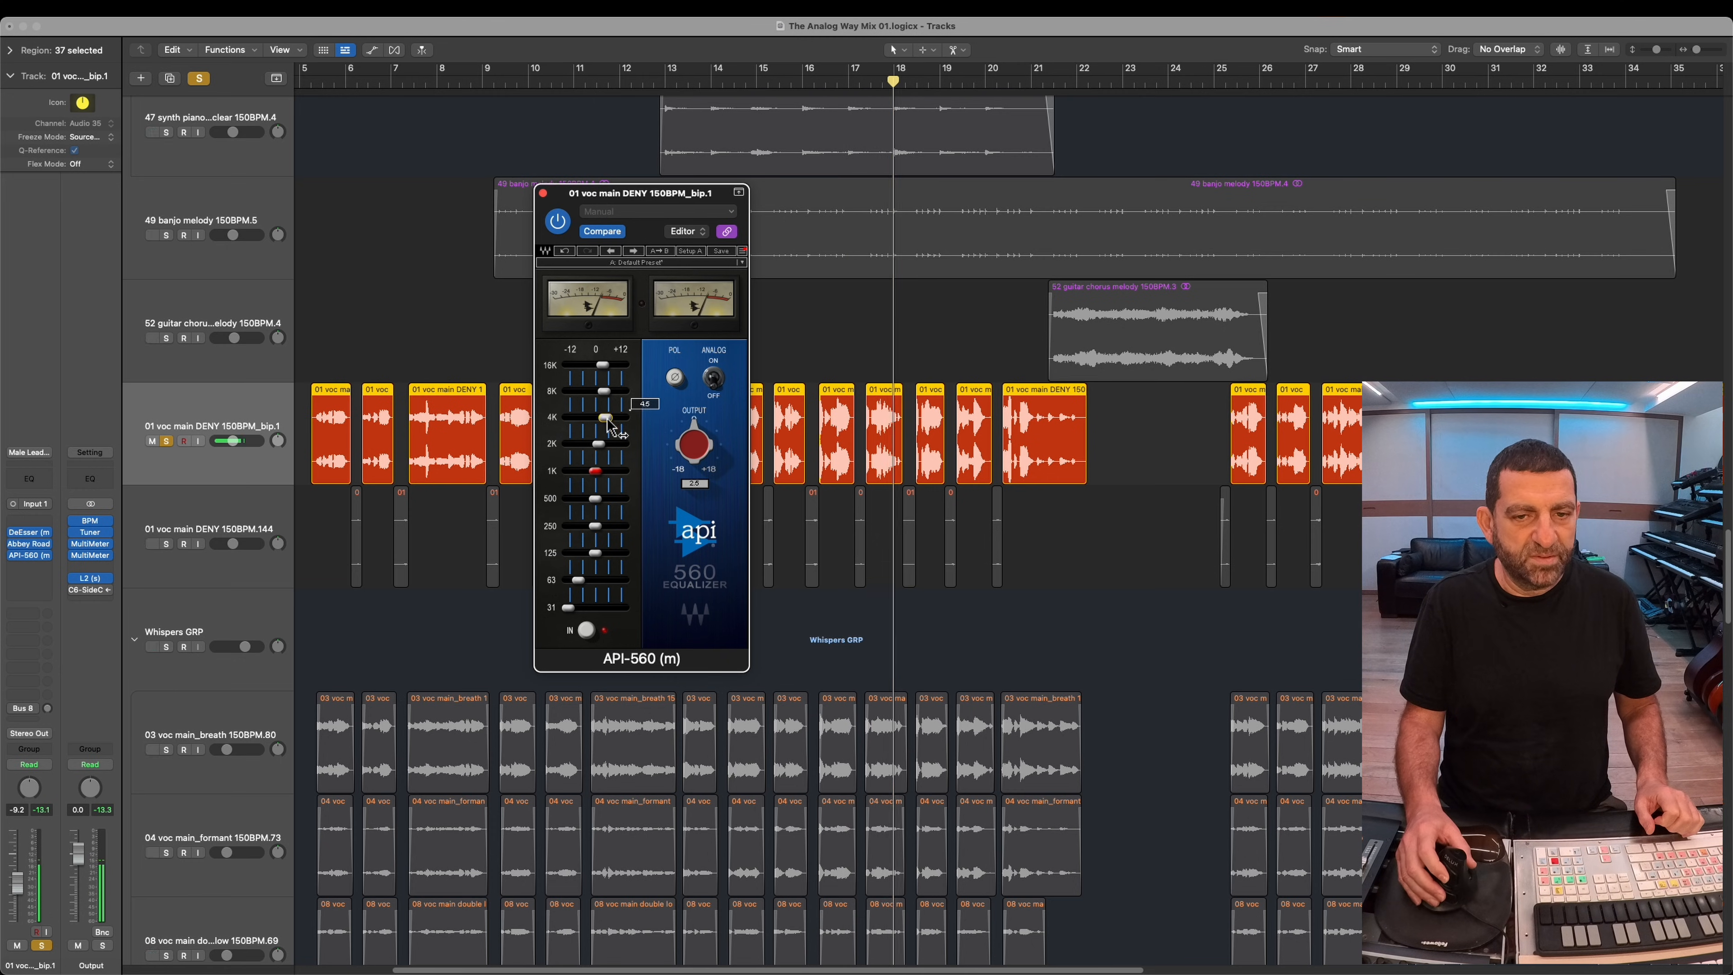
click(166, 441)
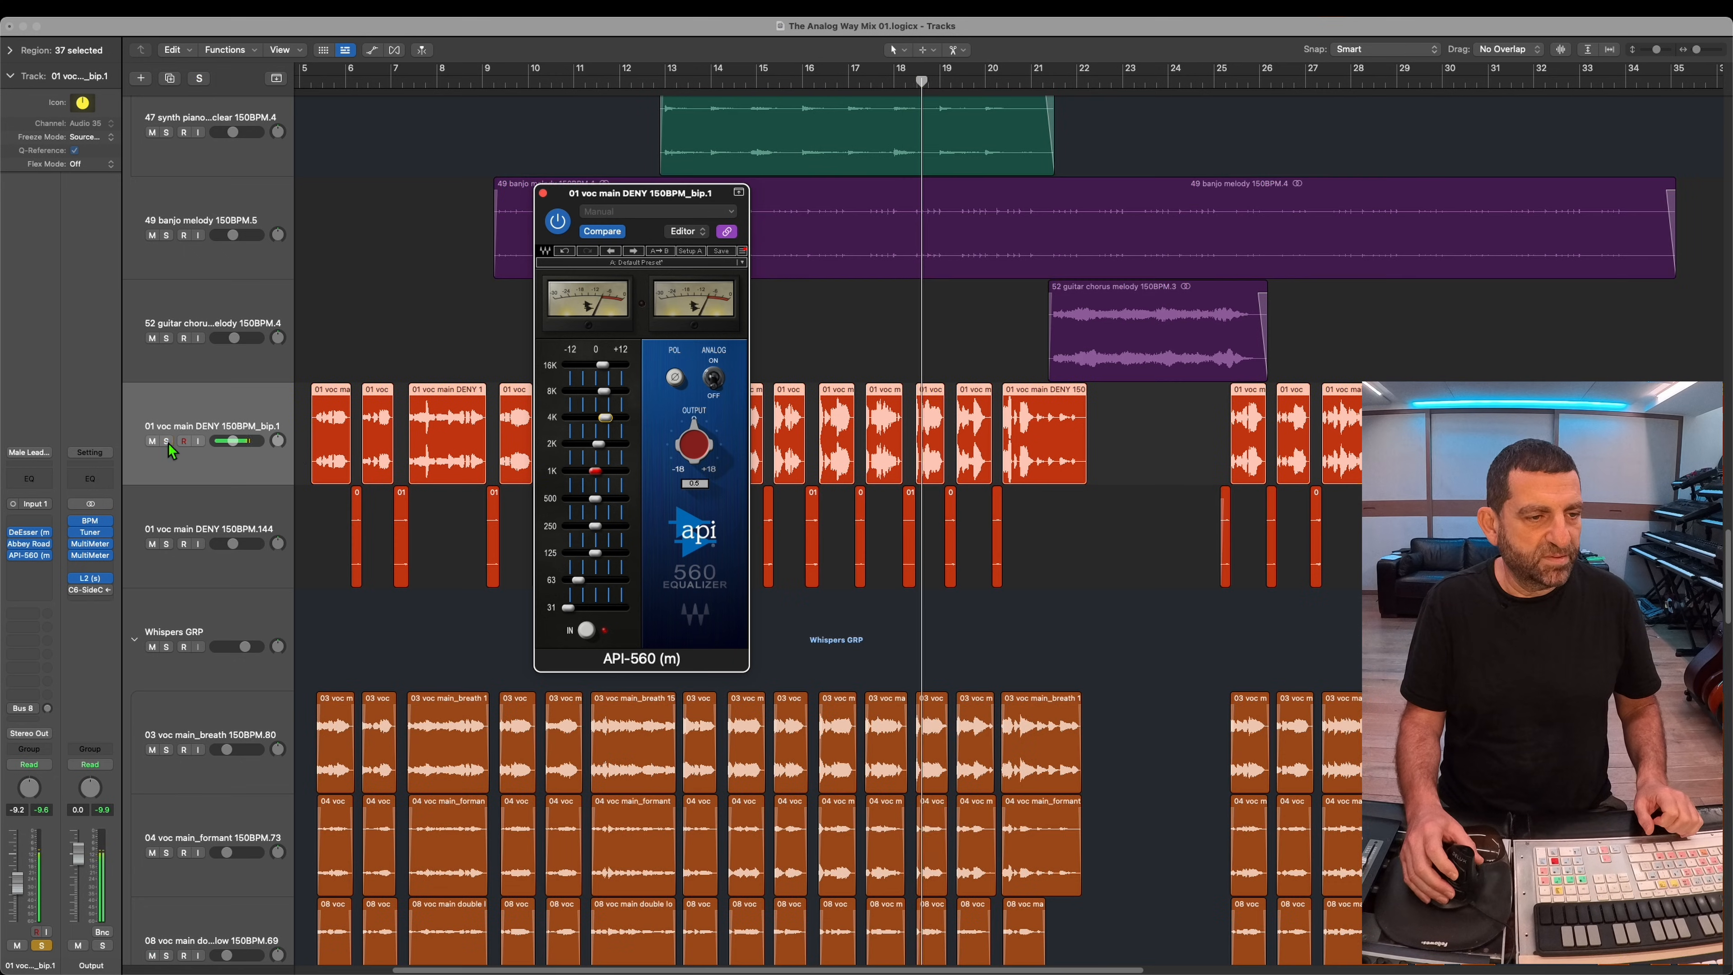
Step: Replay the mix from bar 5 and slightly raise the level of the 01 voc main DENY 150BPM_bip.1 track
click(313, 89)
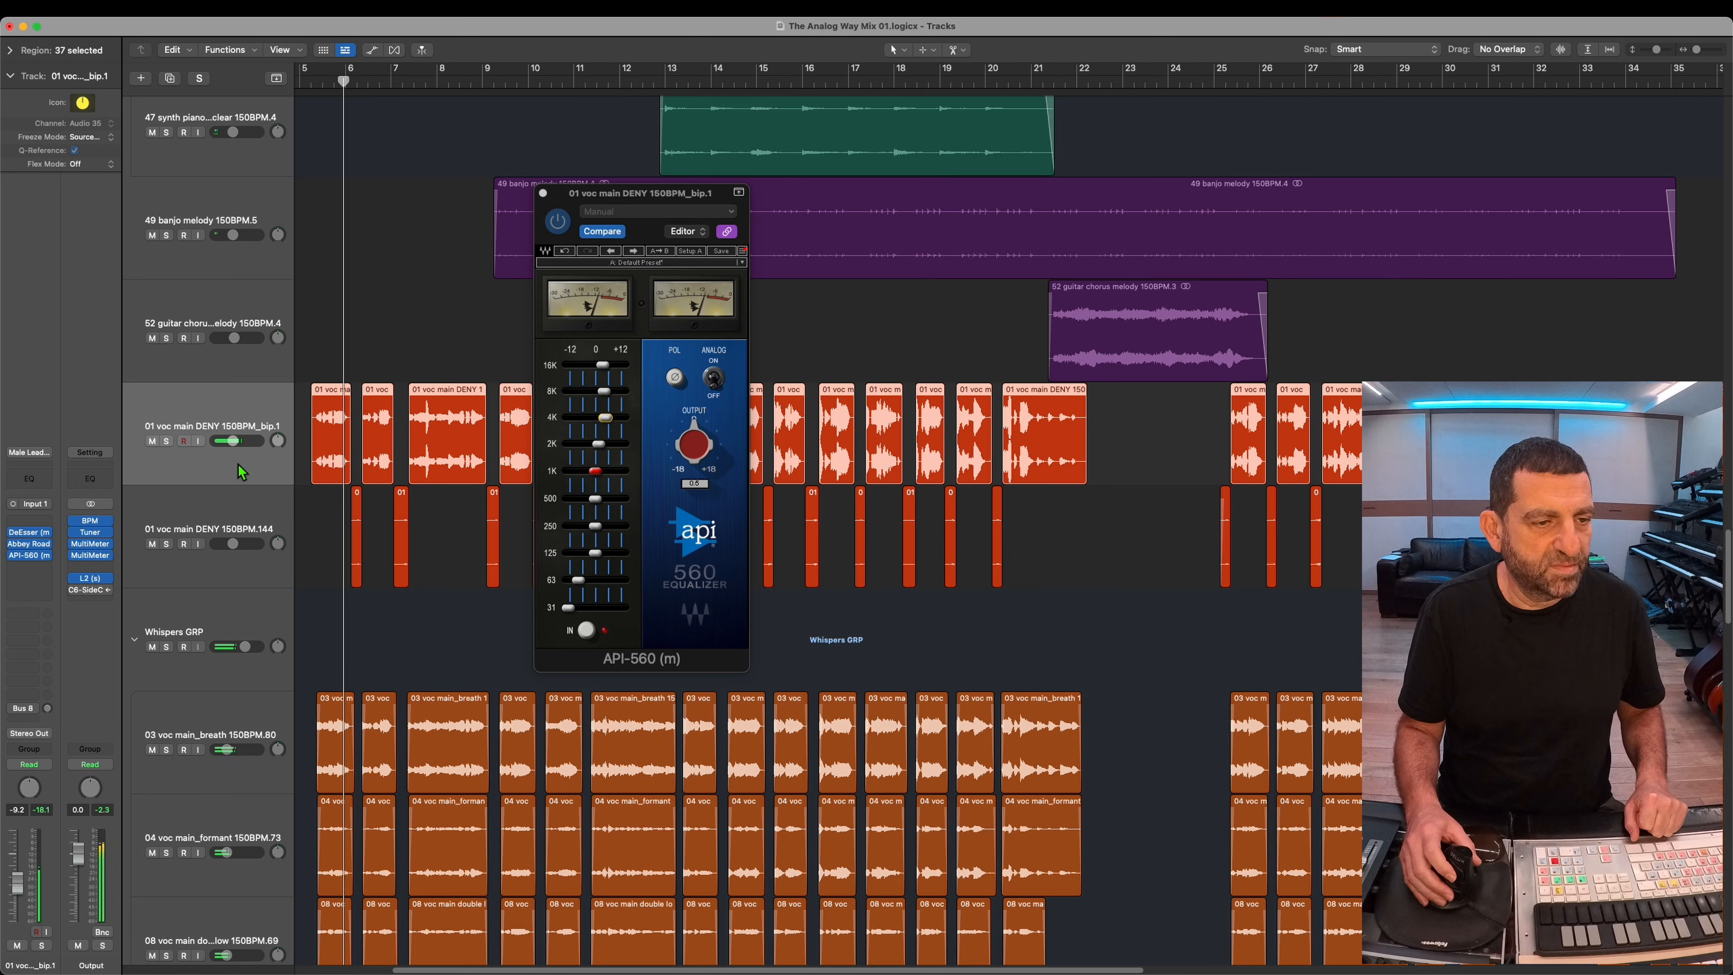
drag(244, 443, 249, 442)
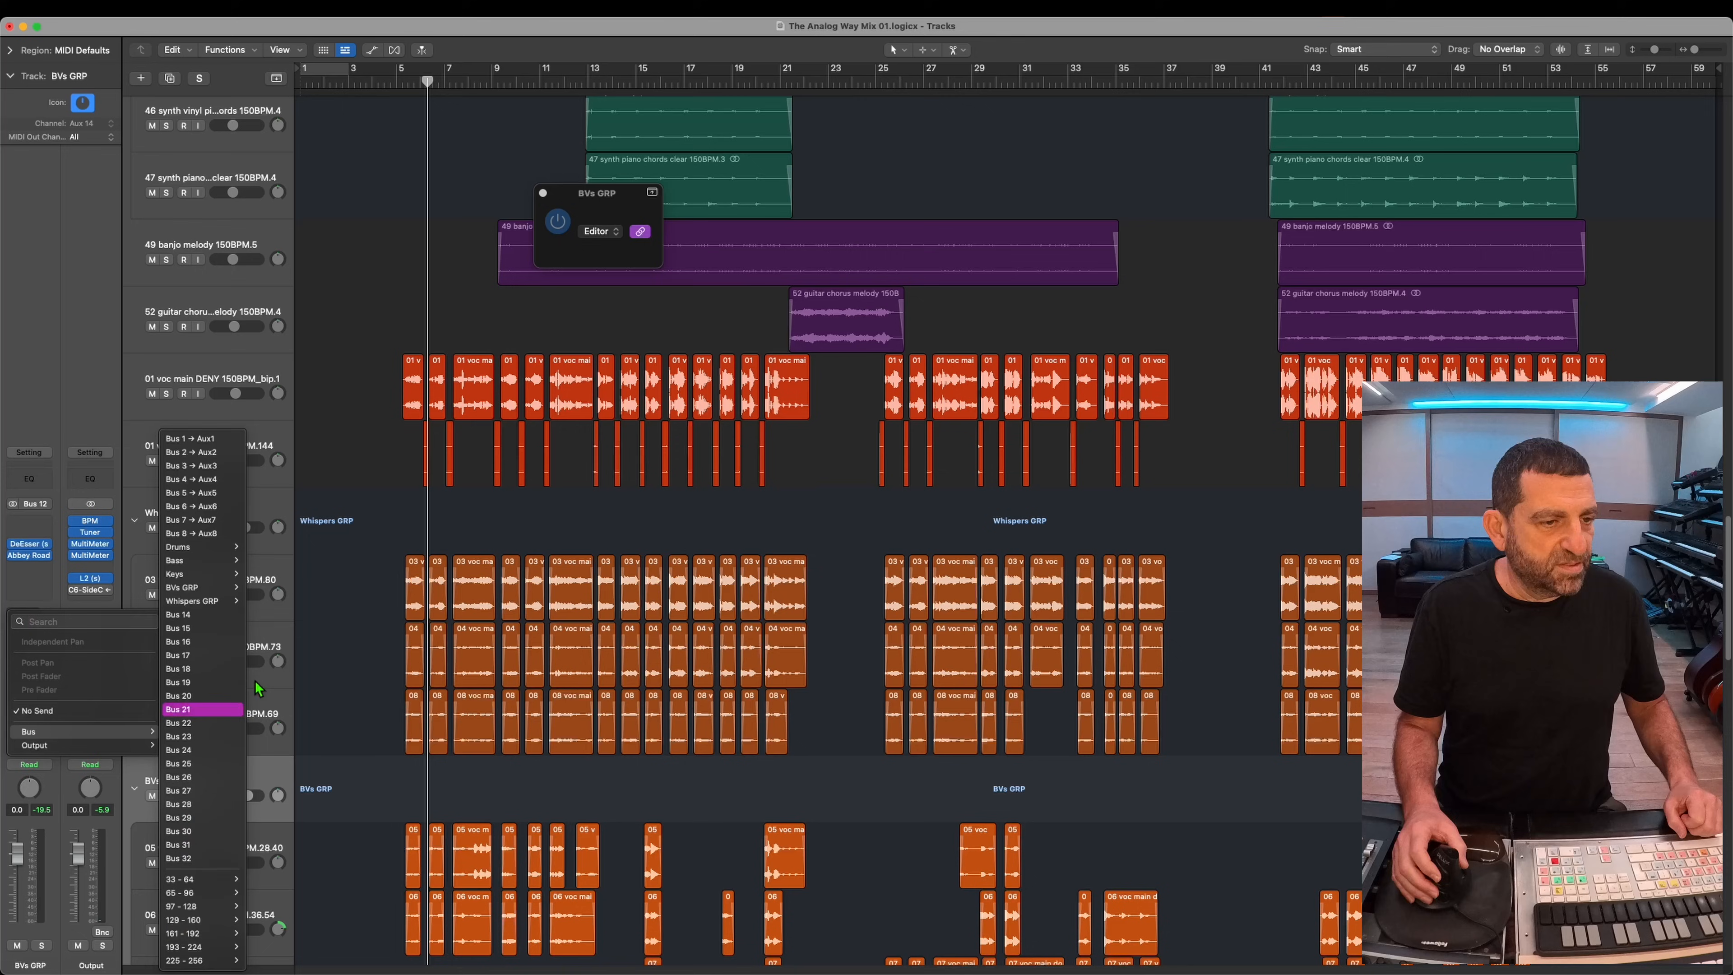
Step: Send BVs GRP to Bus 1 and set up ValhallaVintageVerb on Aux1 with the damping HighShelf at -9.50 dB
click(201, 437)
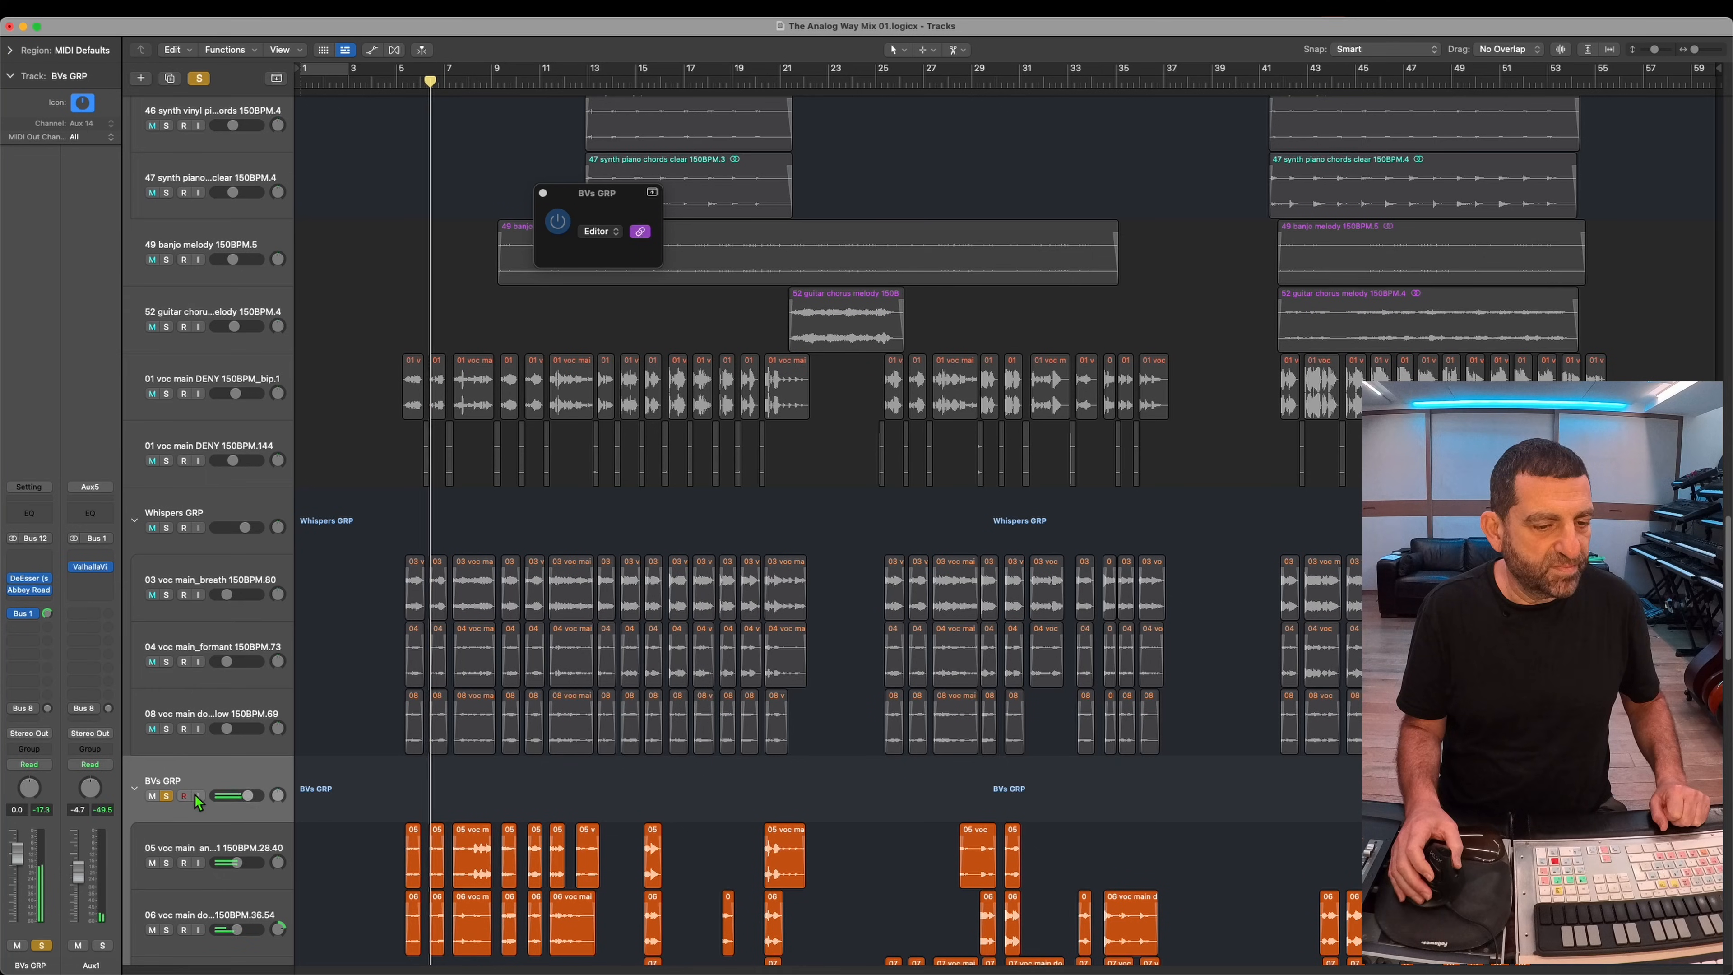
scroll(195, 794, down, 4)
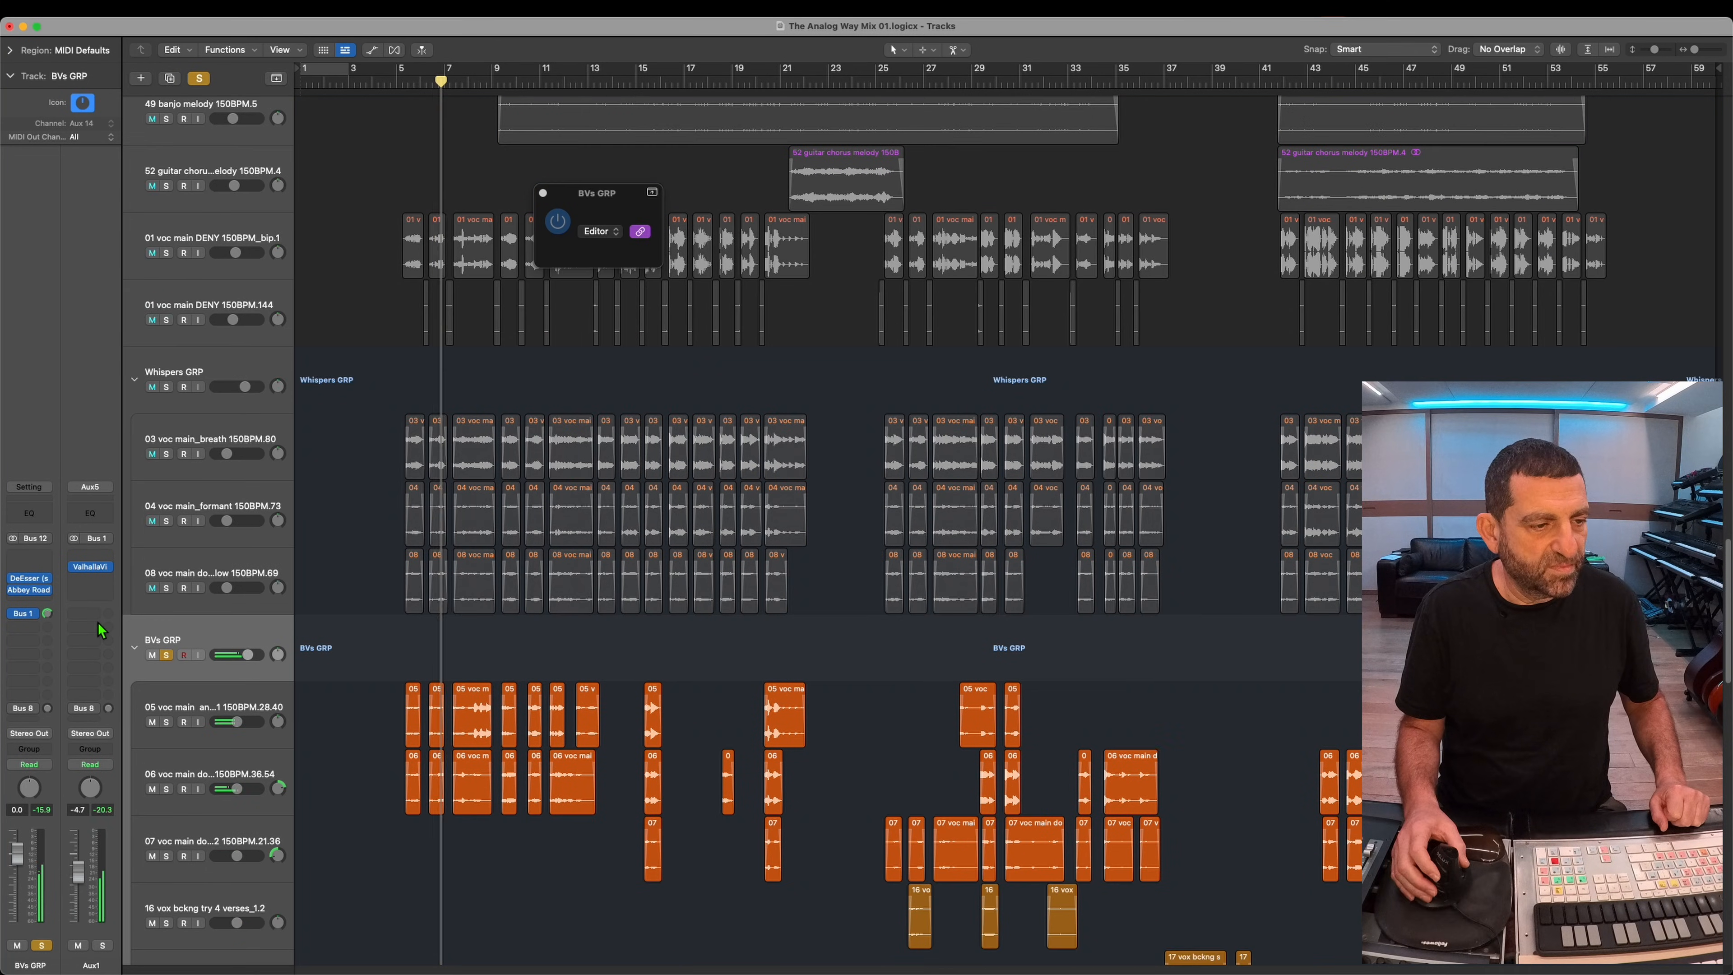
click(95, 566)
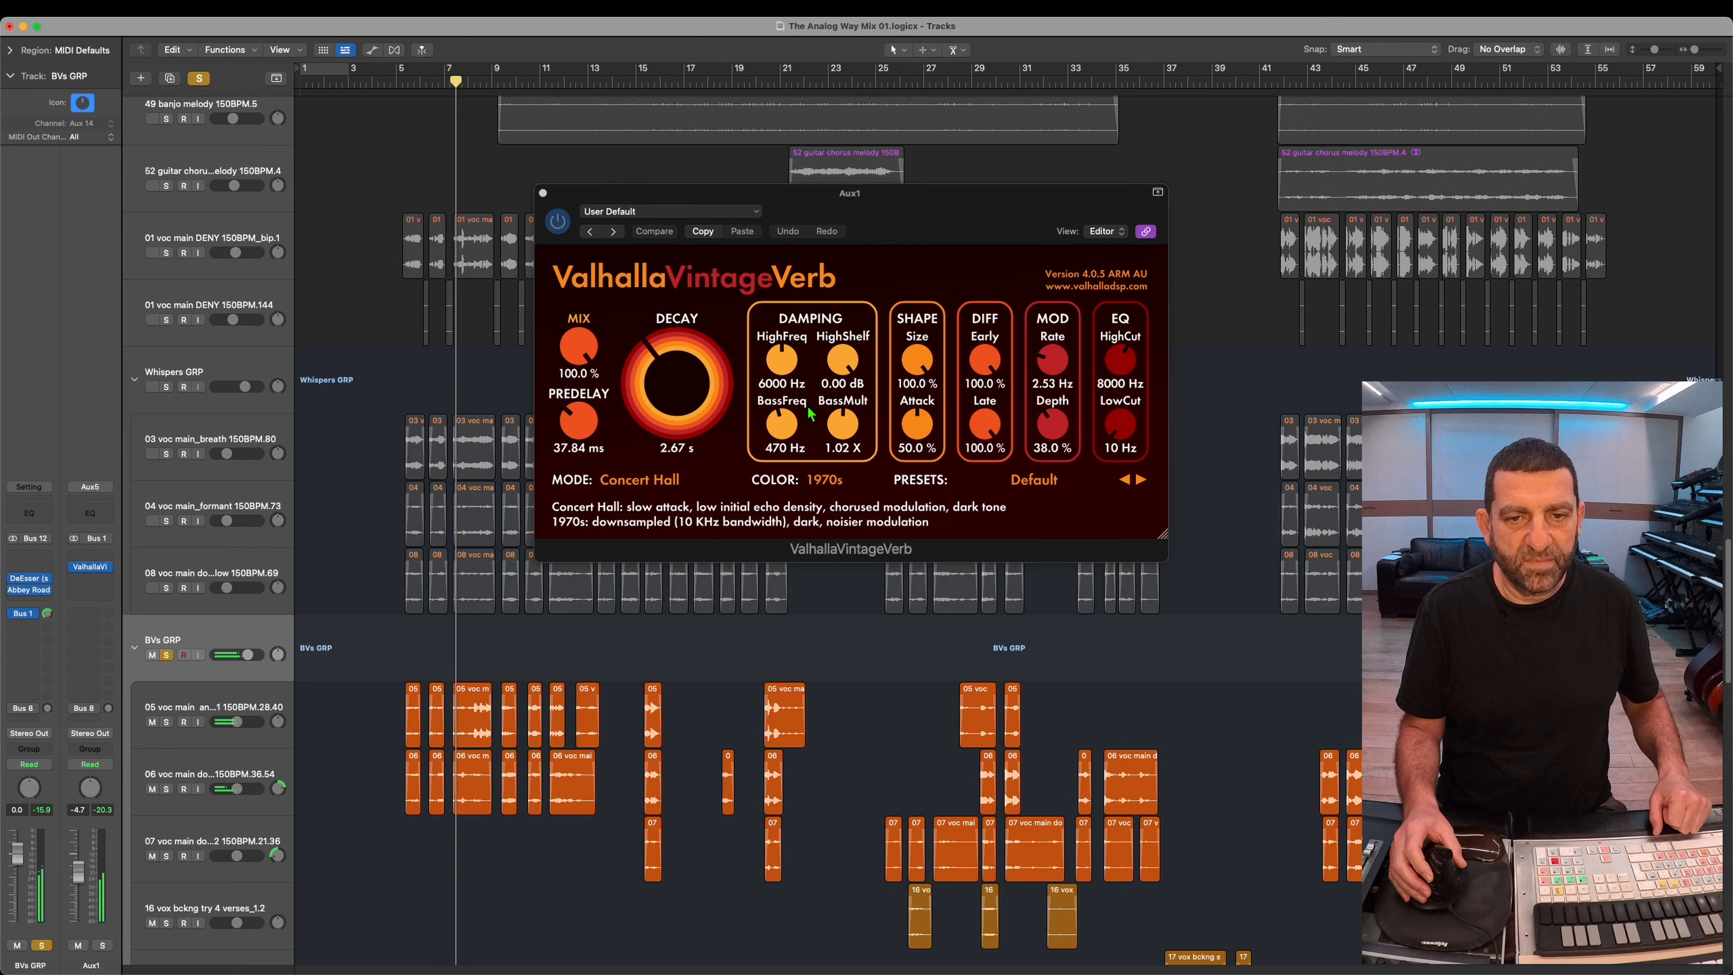
drag(820, 388, 834, 430)
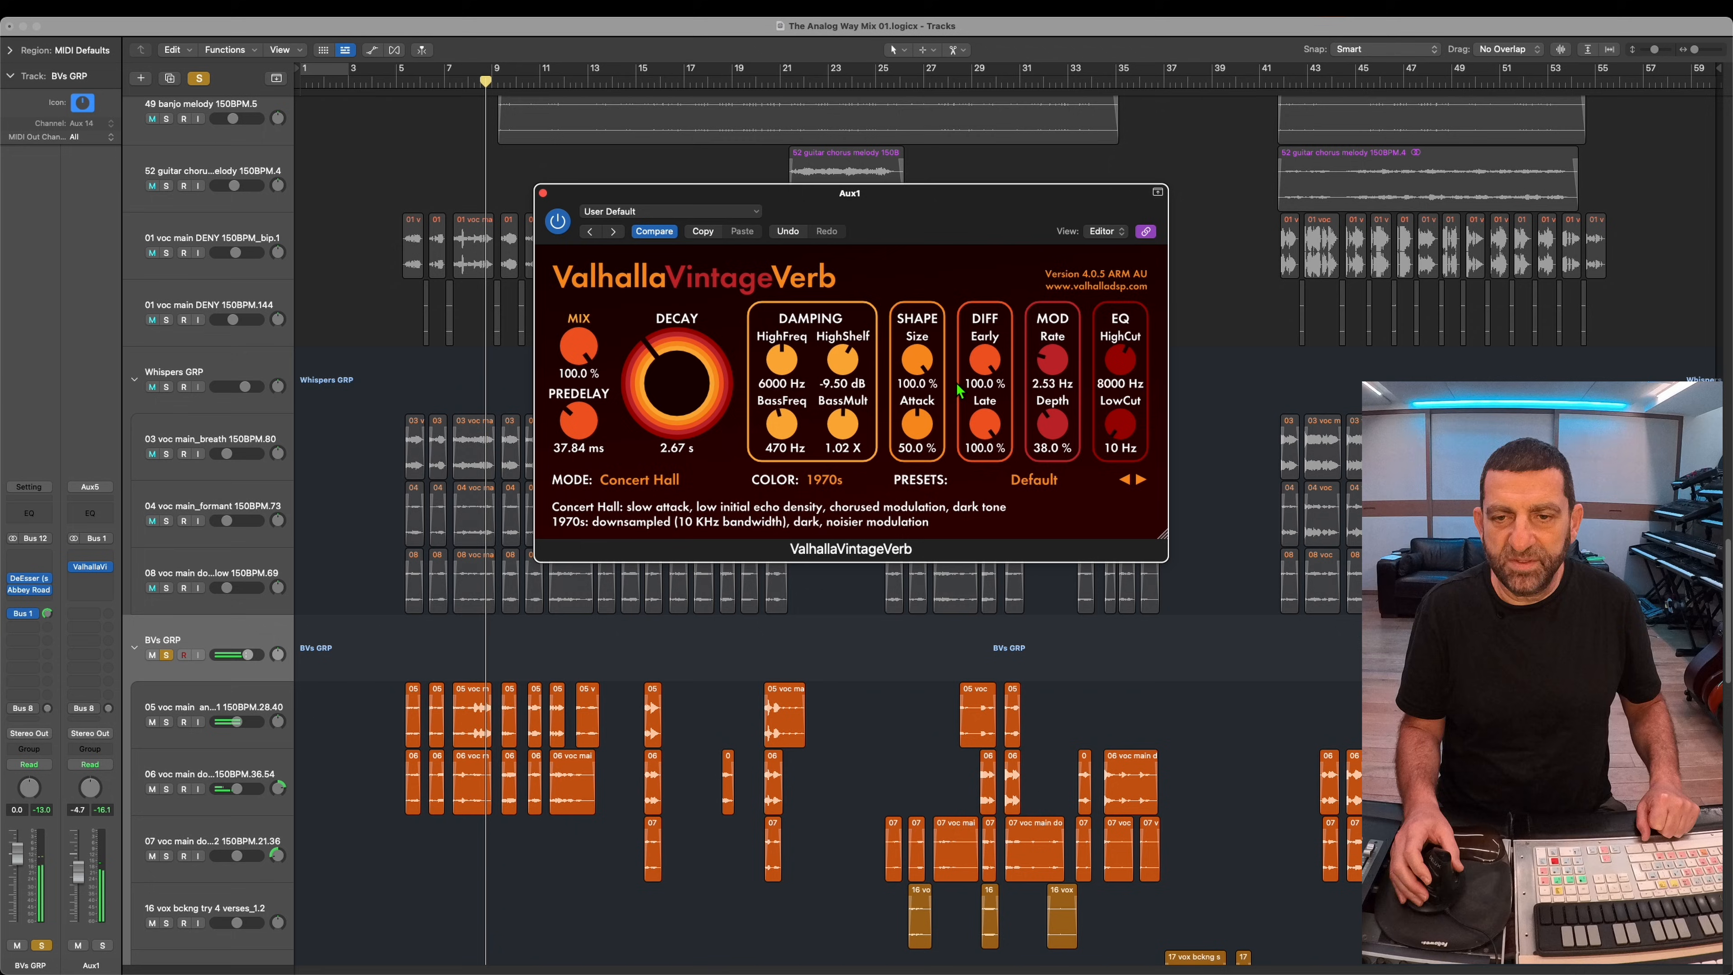
drag(1113, 387, 1113, 391)
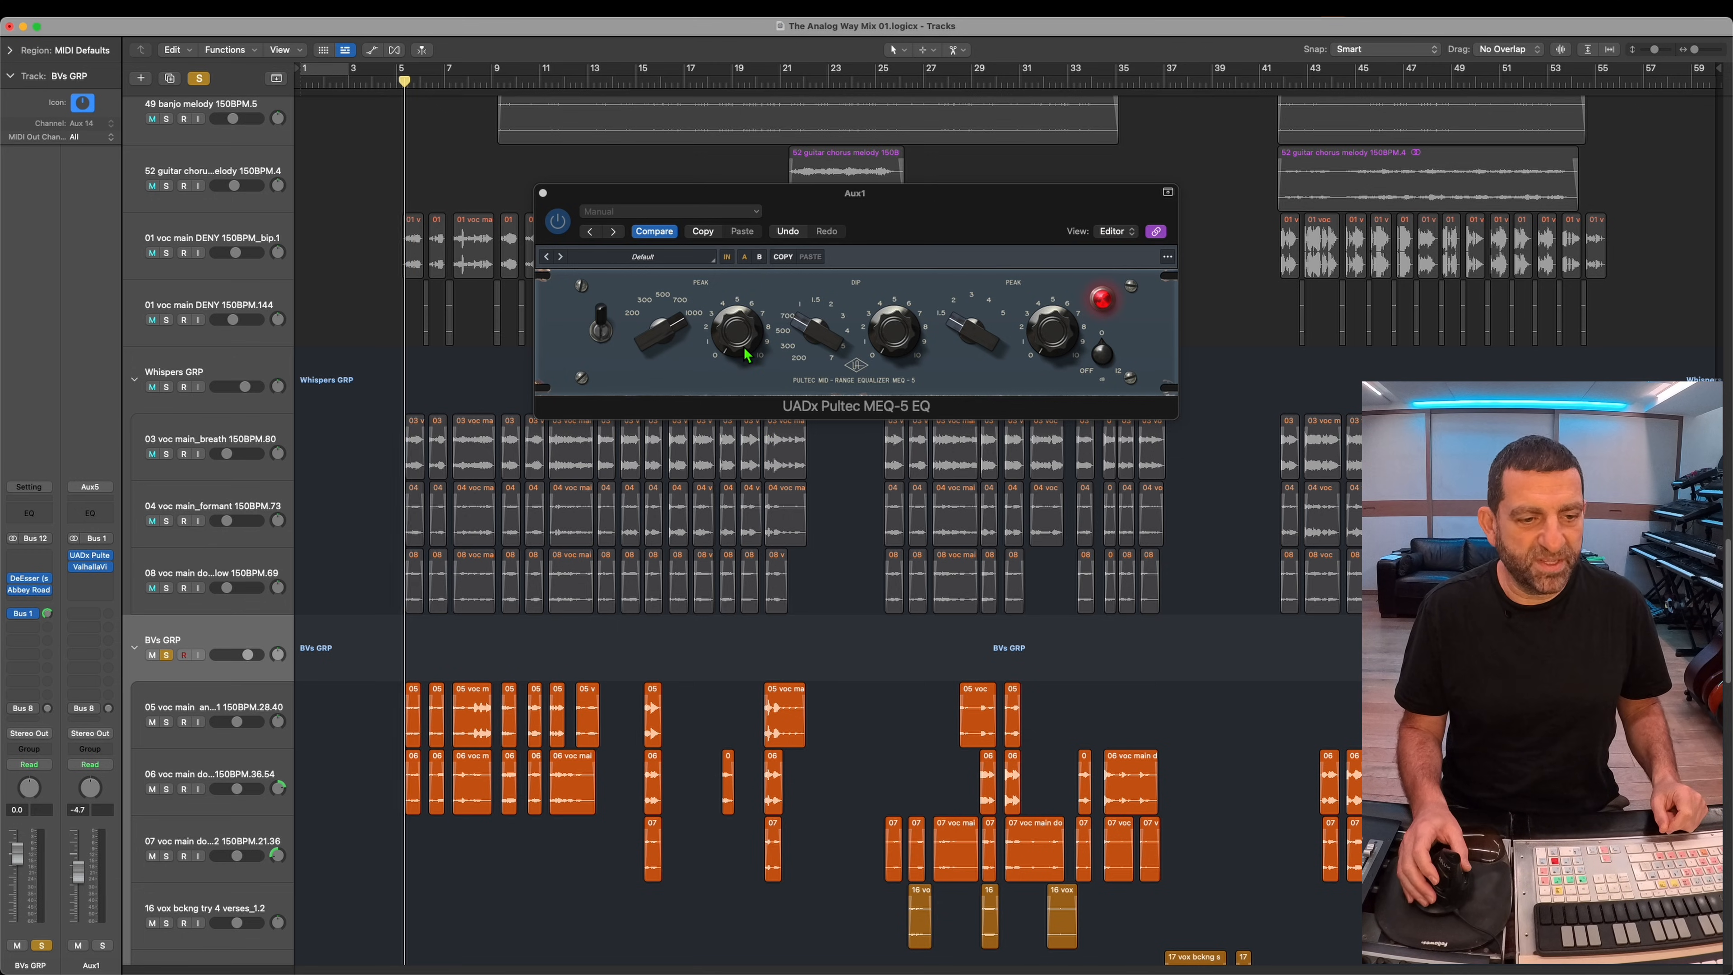
Step: Adjust a UADx Pultec MEQ-5 EQ placed before the reverb on Aux1 while BVs GRP plays soloed
click(751, 333)
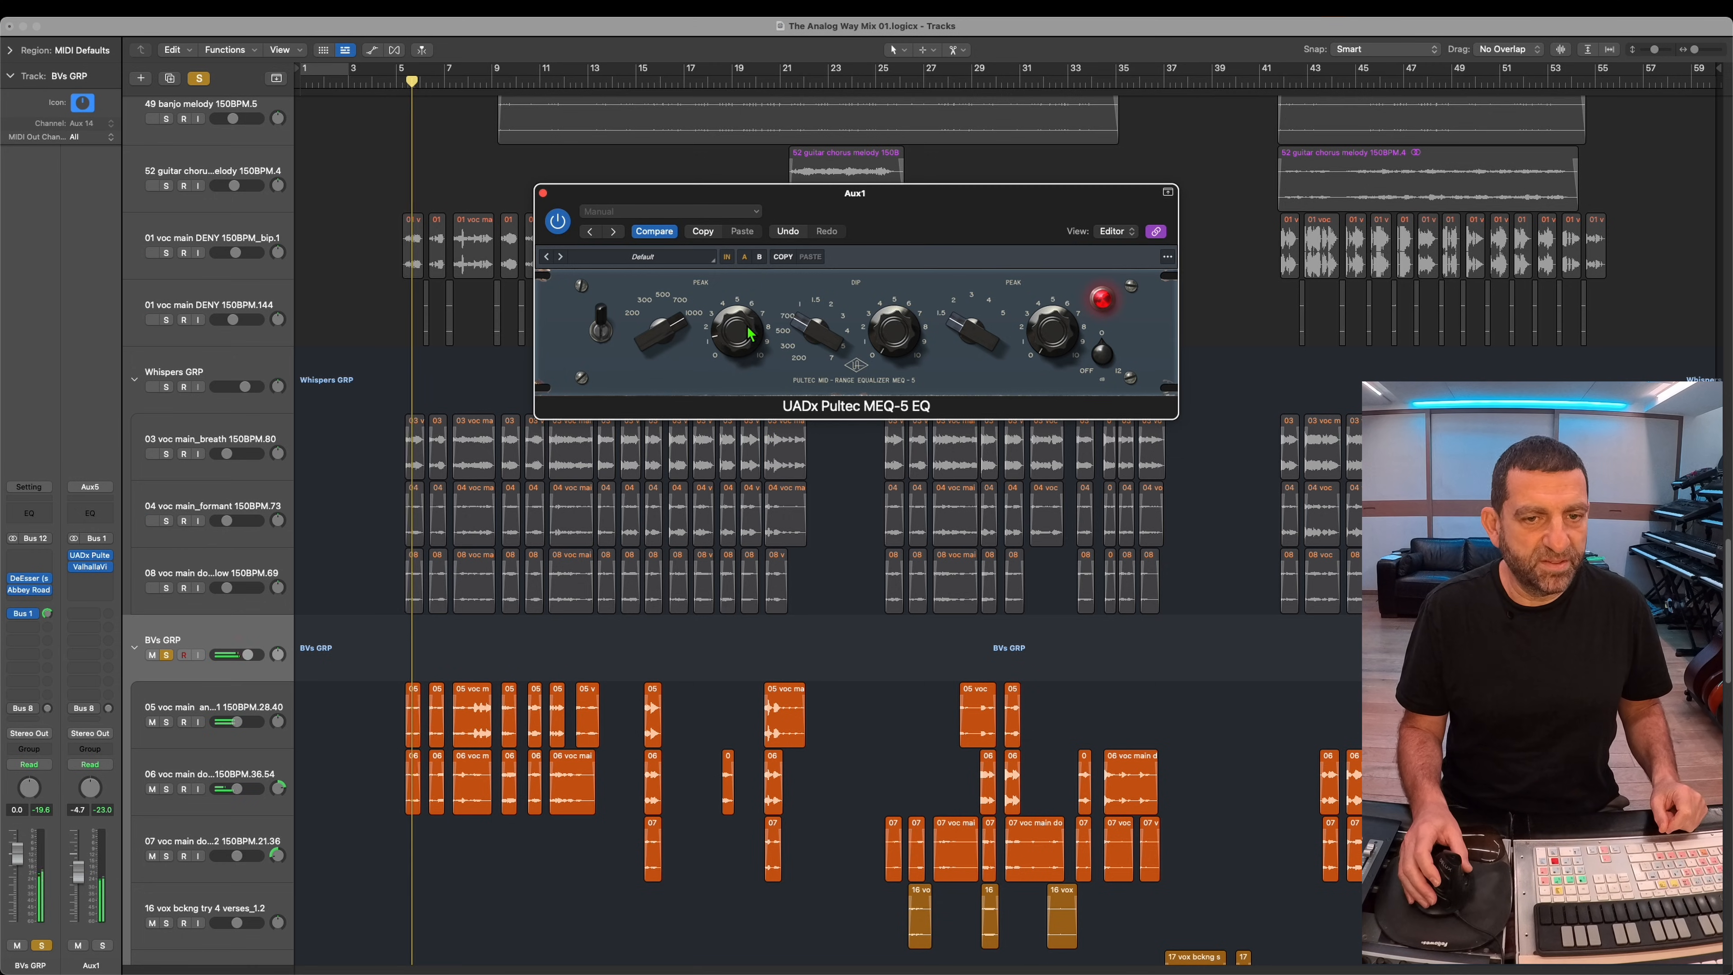
click(745, 257)
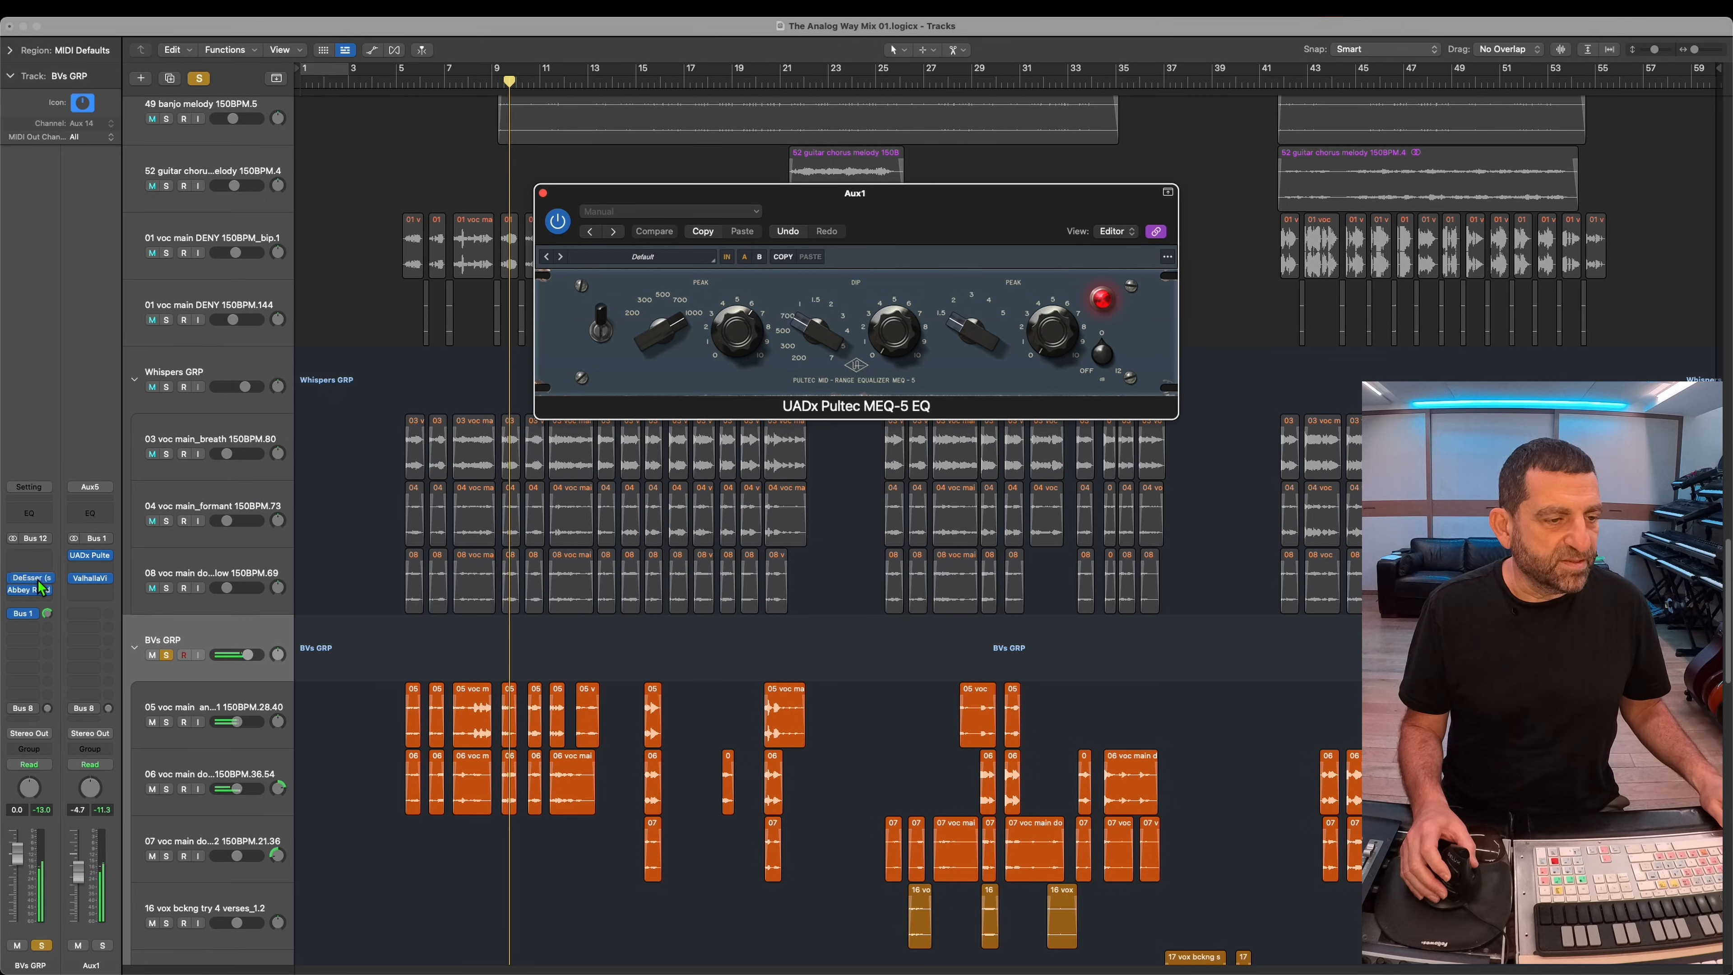
Step: Add a stereo DeEsser between the Pultec EQ and the reverb on Aux1, lower its threshold, and unsolo BVs GRP
click(92, 569)
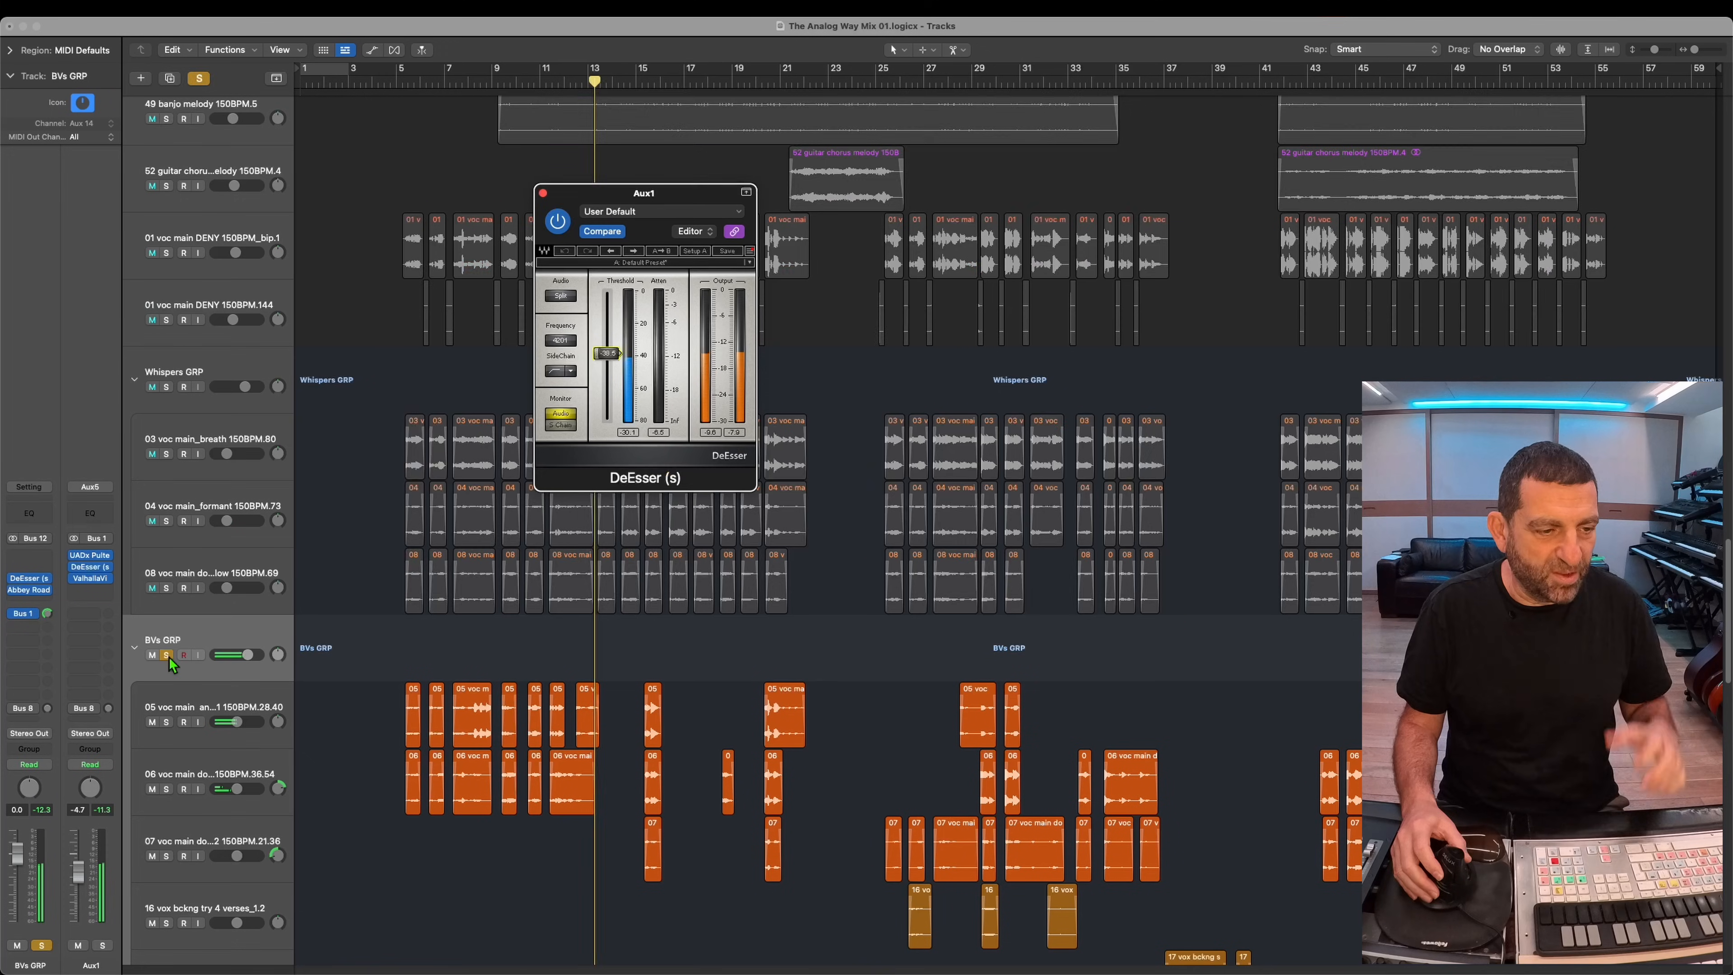
click(167, 656)
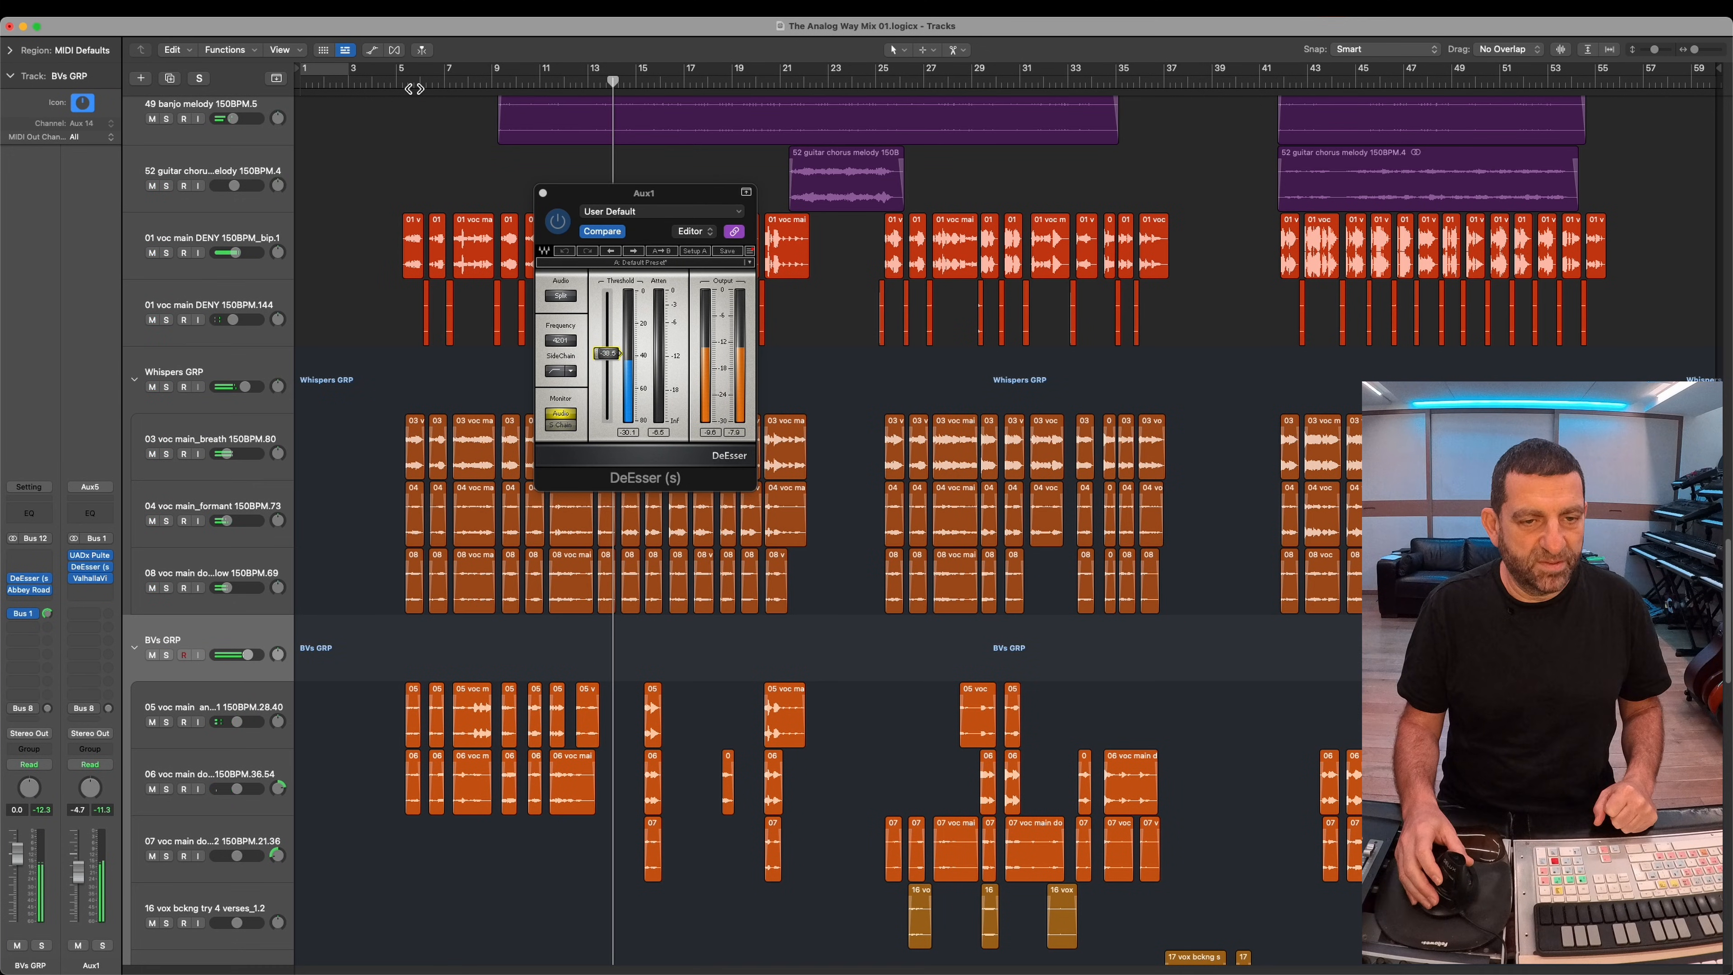
click(543, 193)
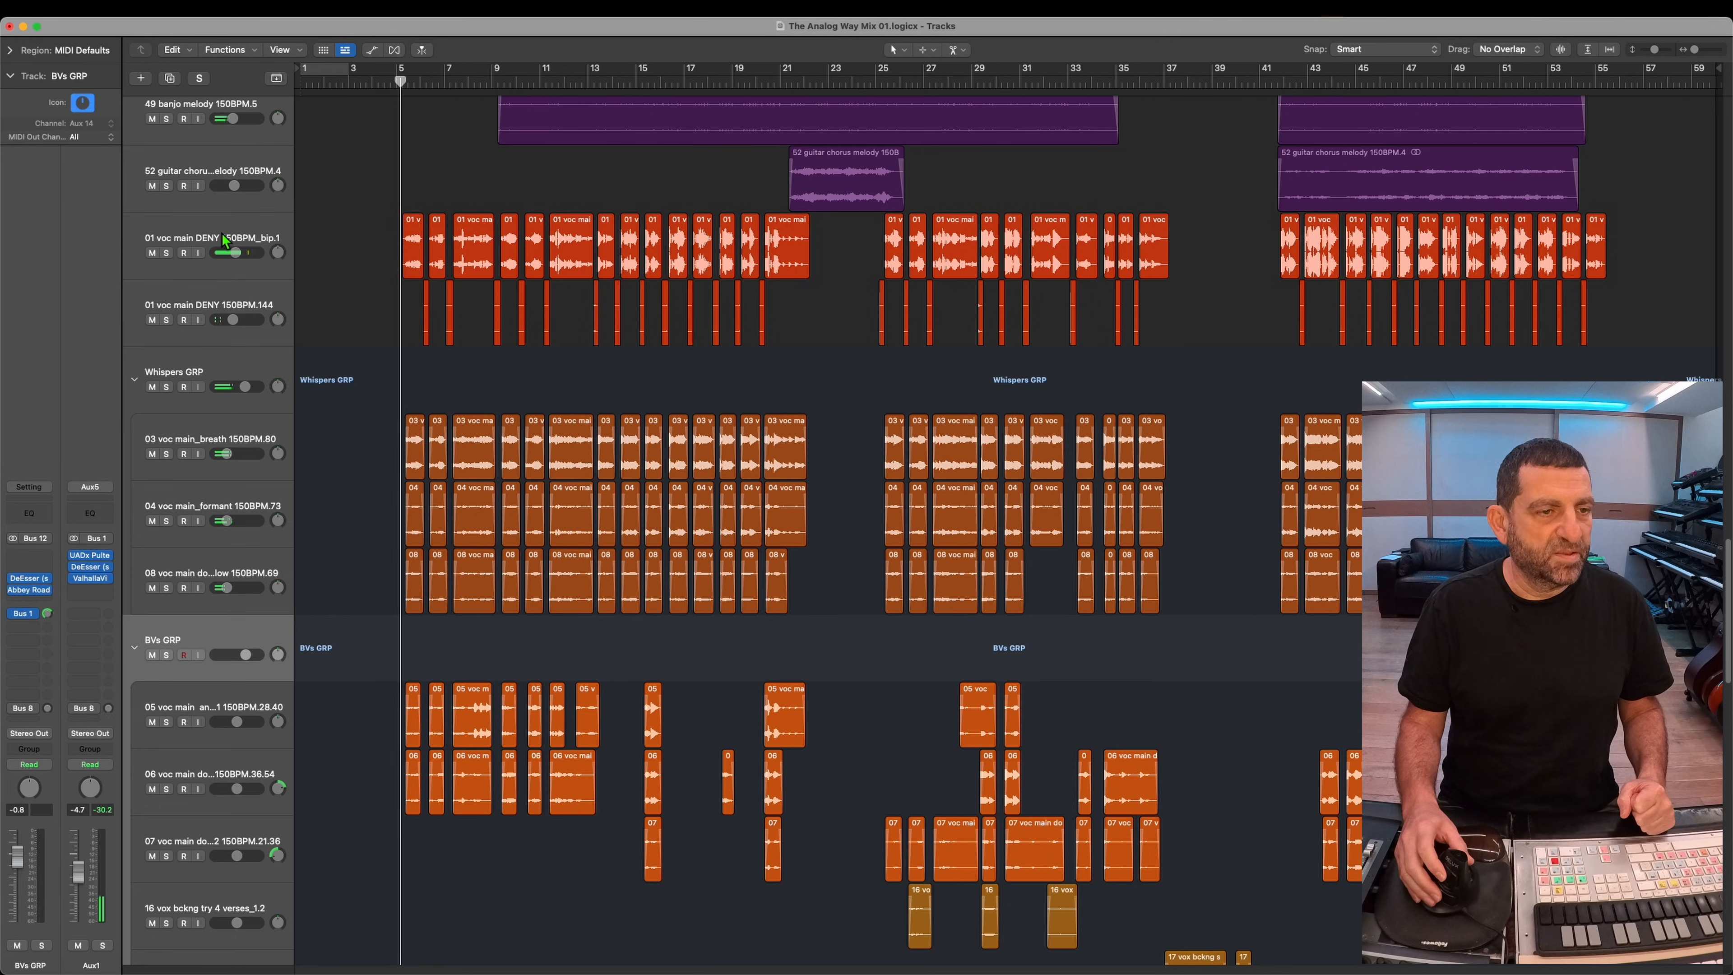
Step: Send the 01 voc main DENY 150BPM_bip.1 track to the reverb on Bus 1 → Aux1
click(39, 617)
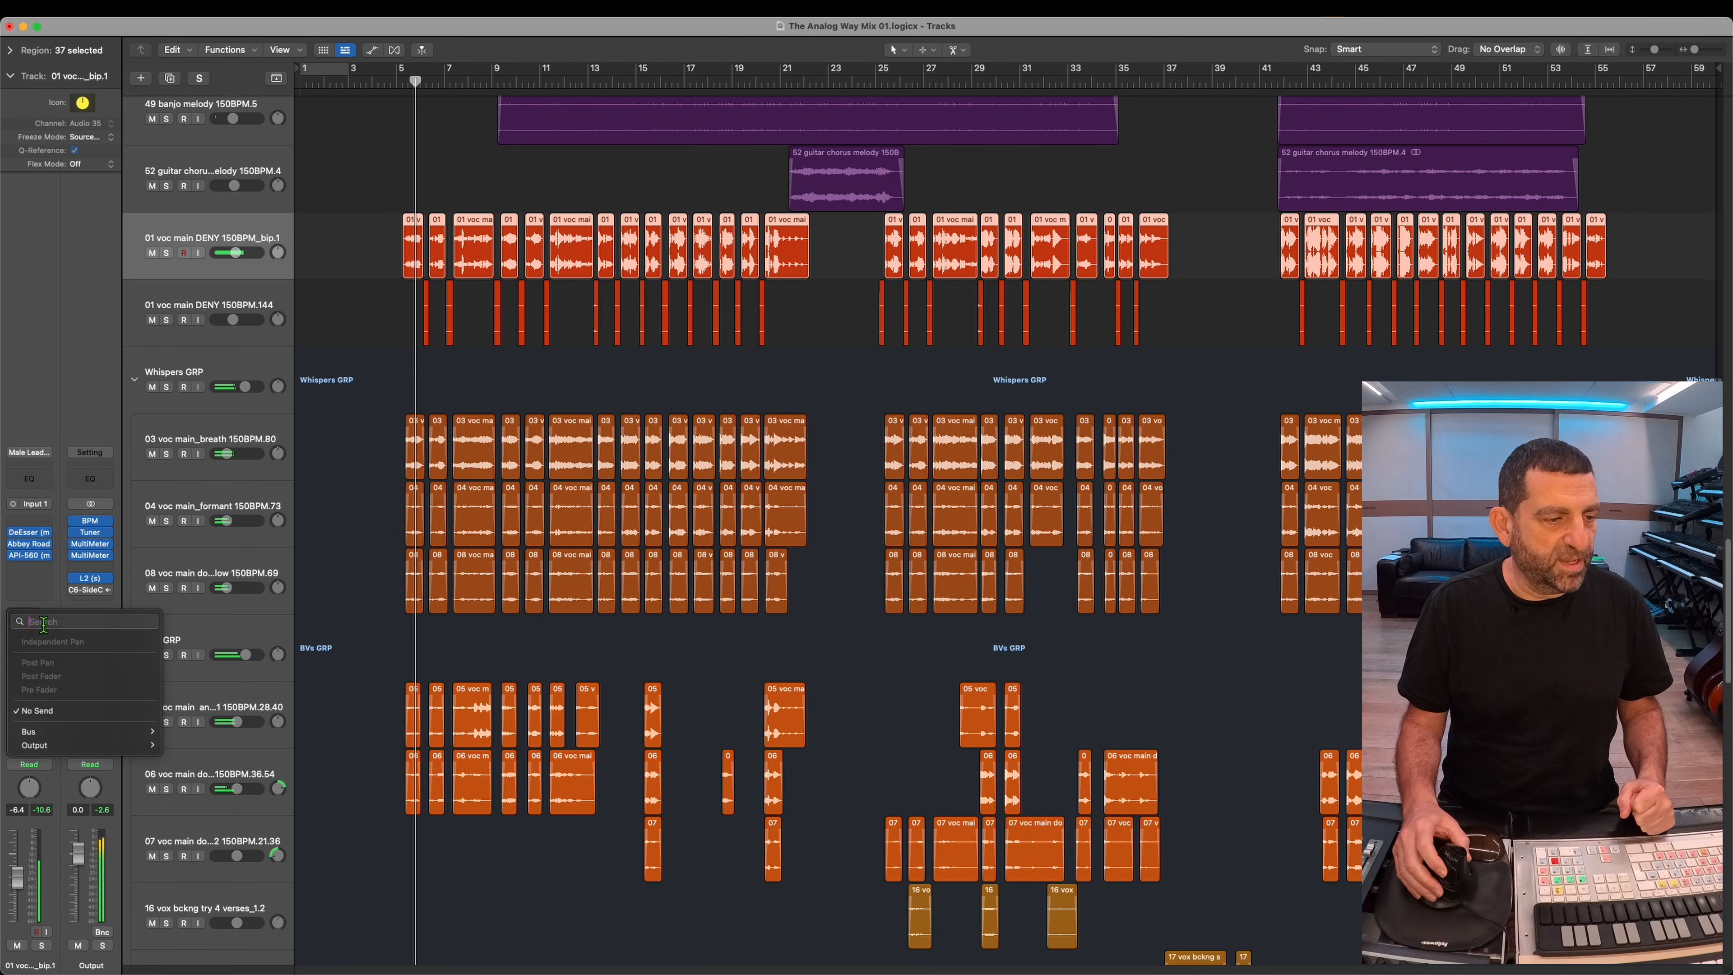
mouse_move(82, 732)
click(209, 441)
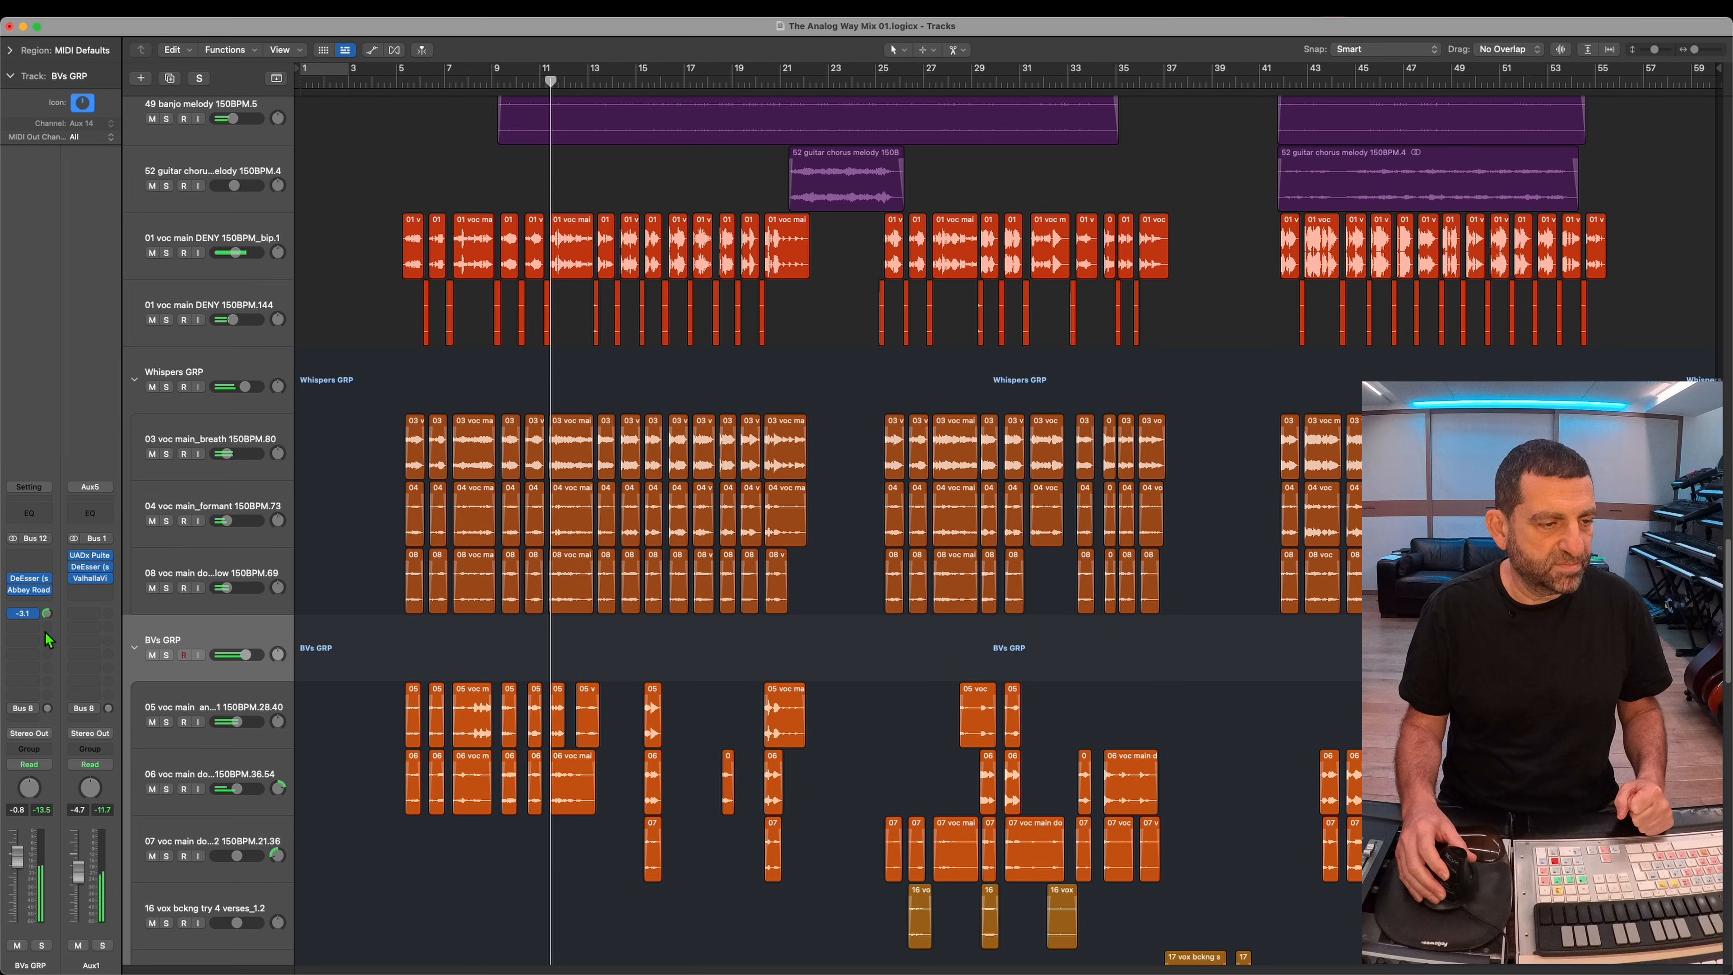
Step: Slightly raise the level of the 28 vox backing 1 150BPM.18 track in the backing vocals
scroll(412, 699, down, 20)
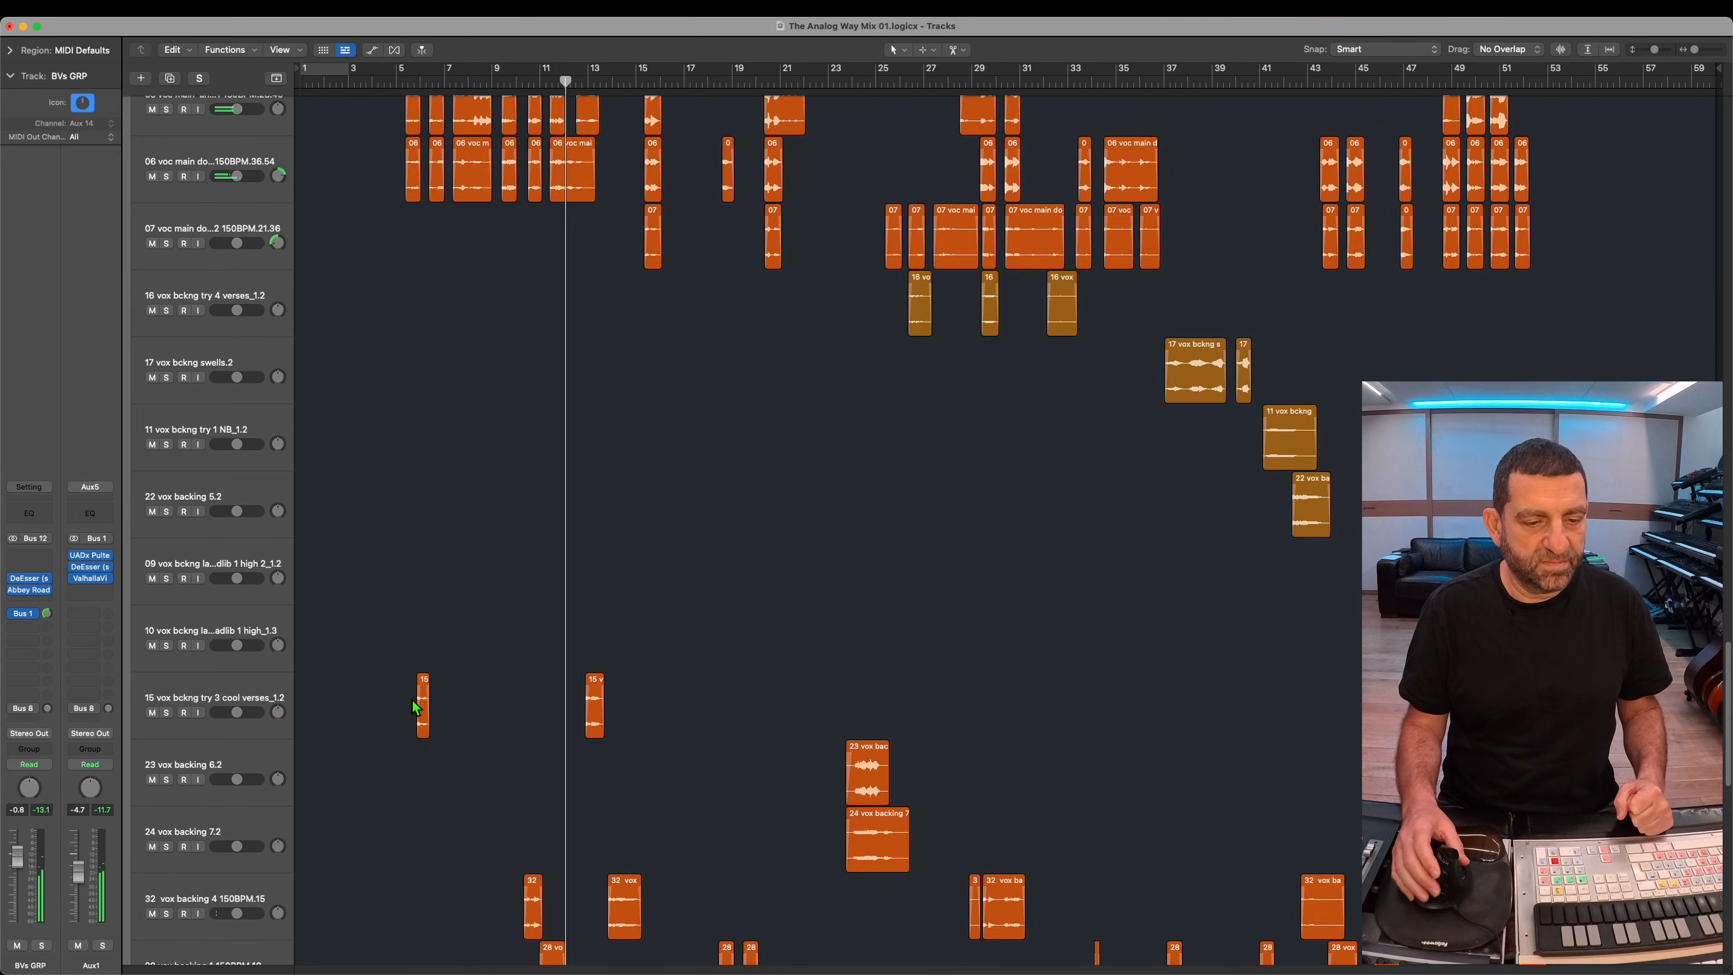
drag(238, 699, 241, 699)
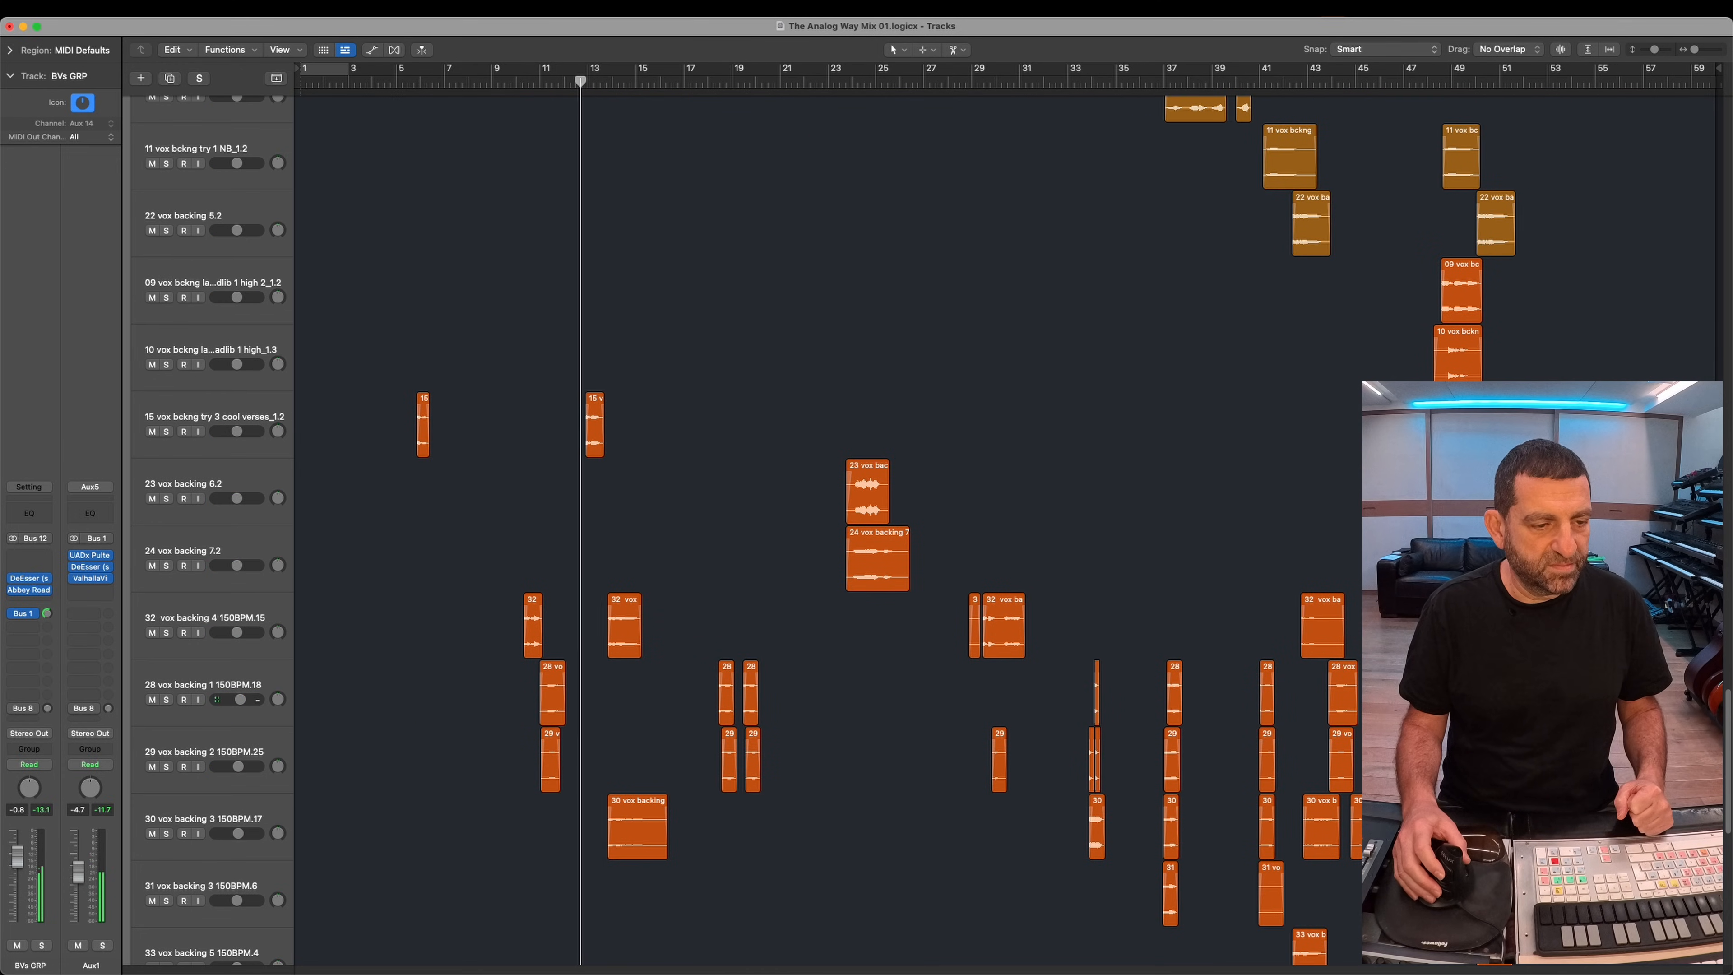
Step: Return to the Drums stack and solo the 75 SN BTM and 76 SN Top snare tracks in turn to hear each one
scroll(594, 451, up, 20)
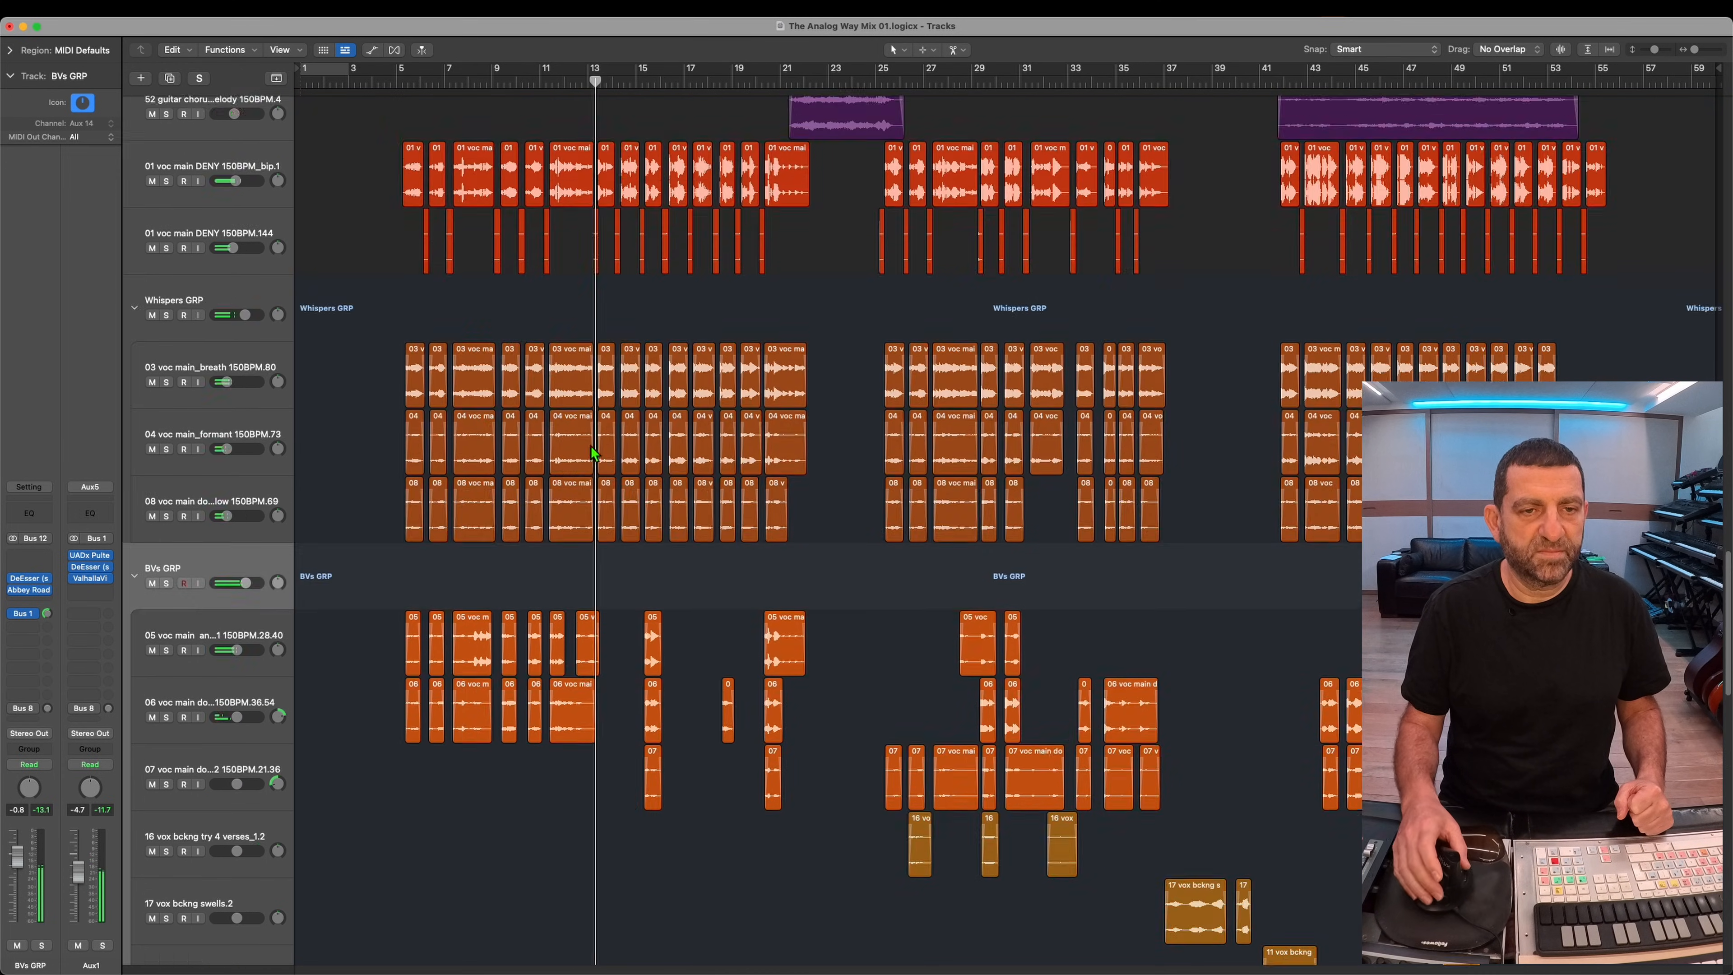
scroll(683, 341, up, 20)
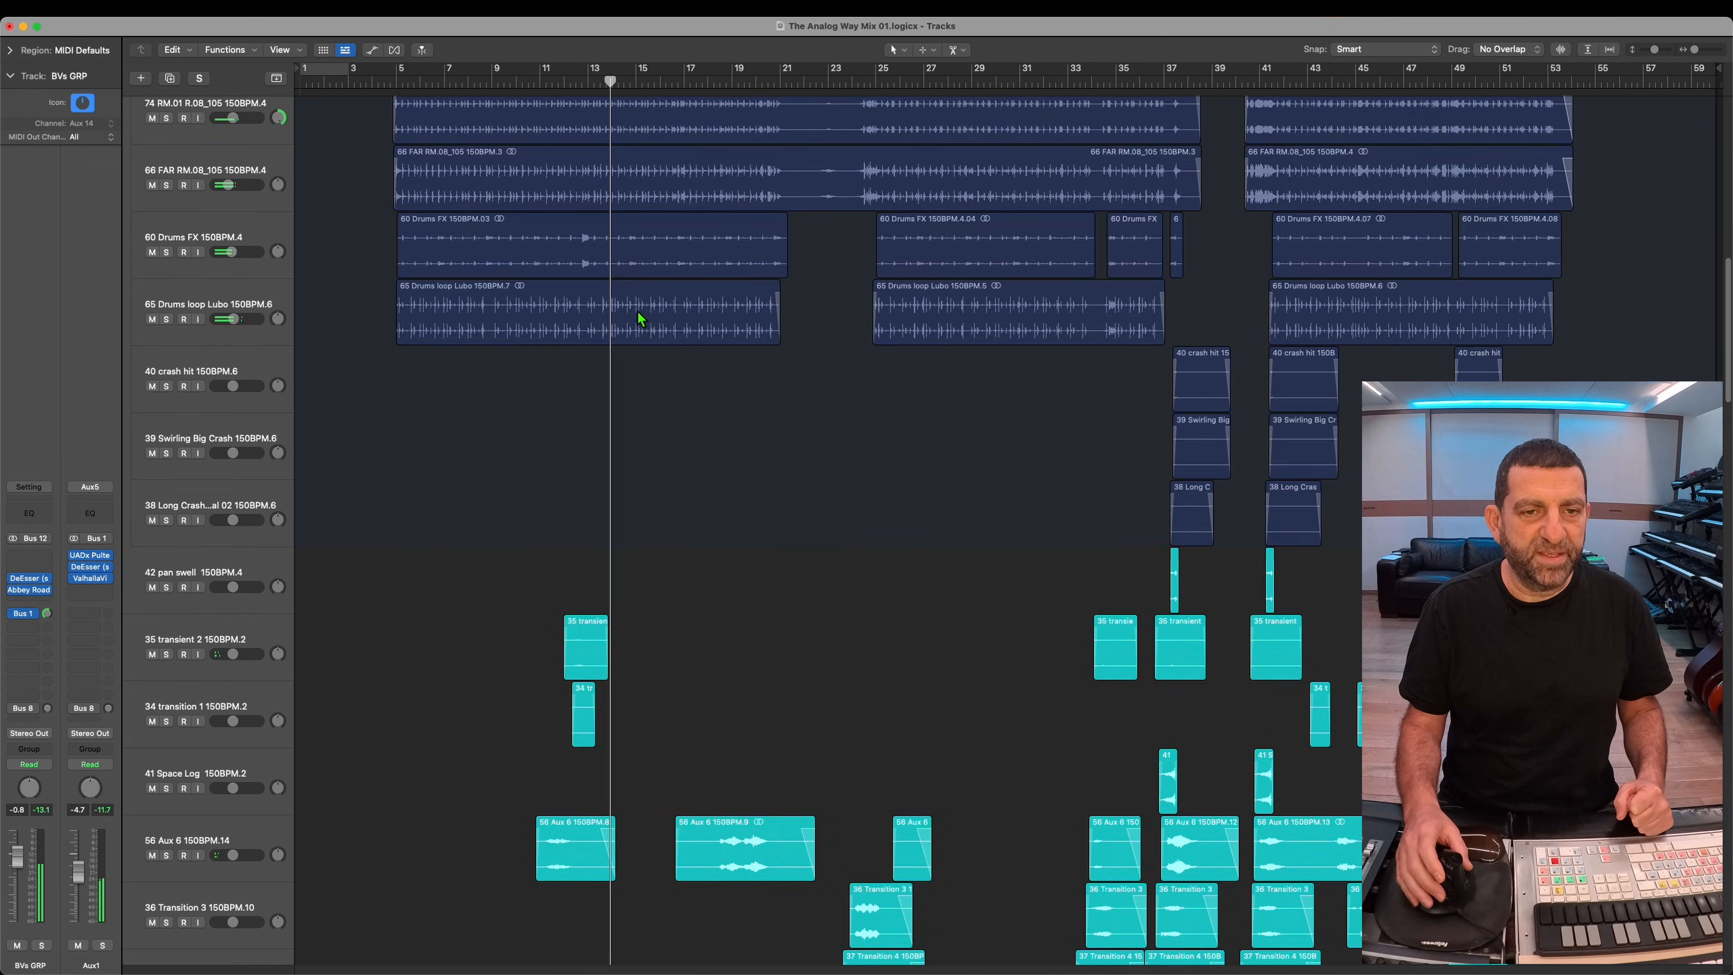
scroll(627, 303, up, 5)
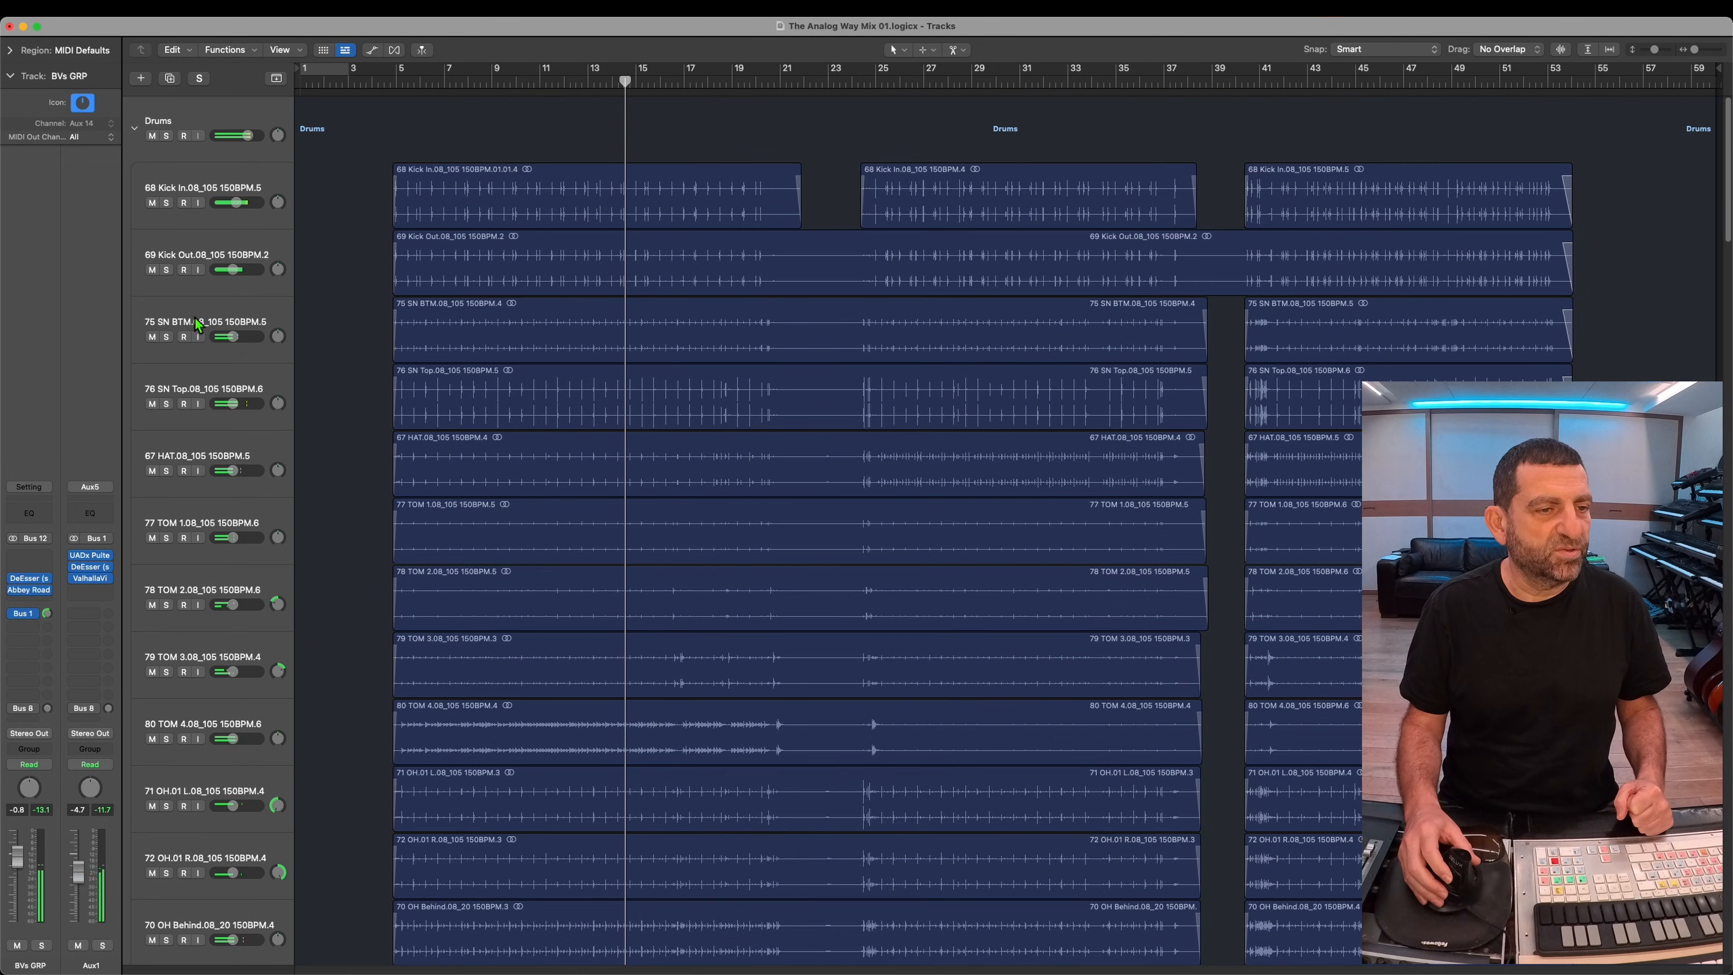
click(196, 323)
click(166, 337)
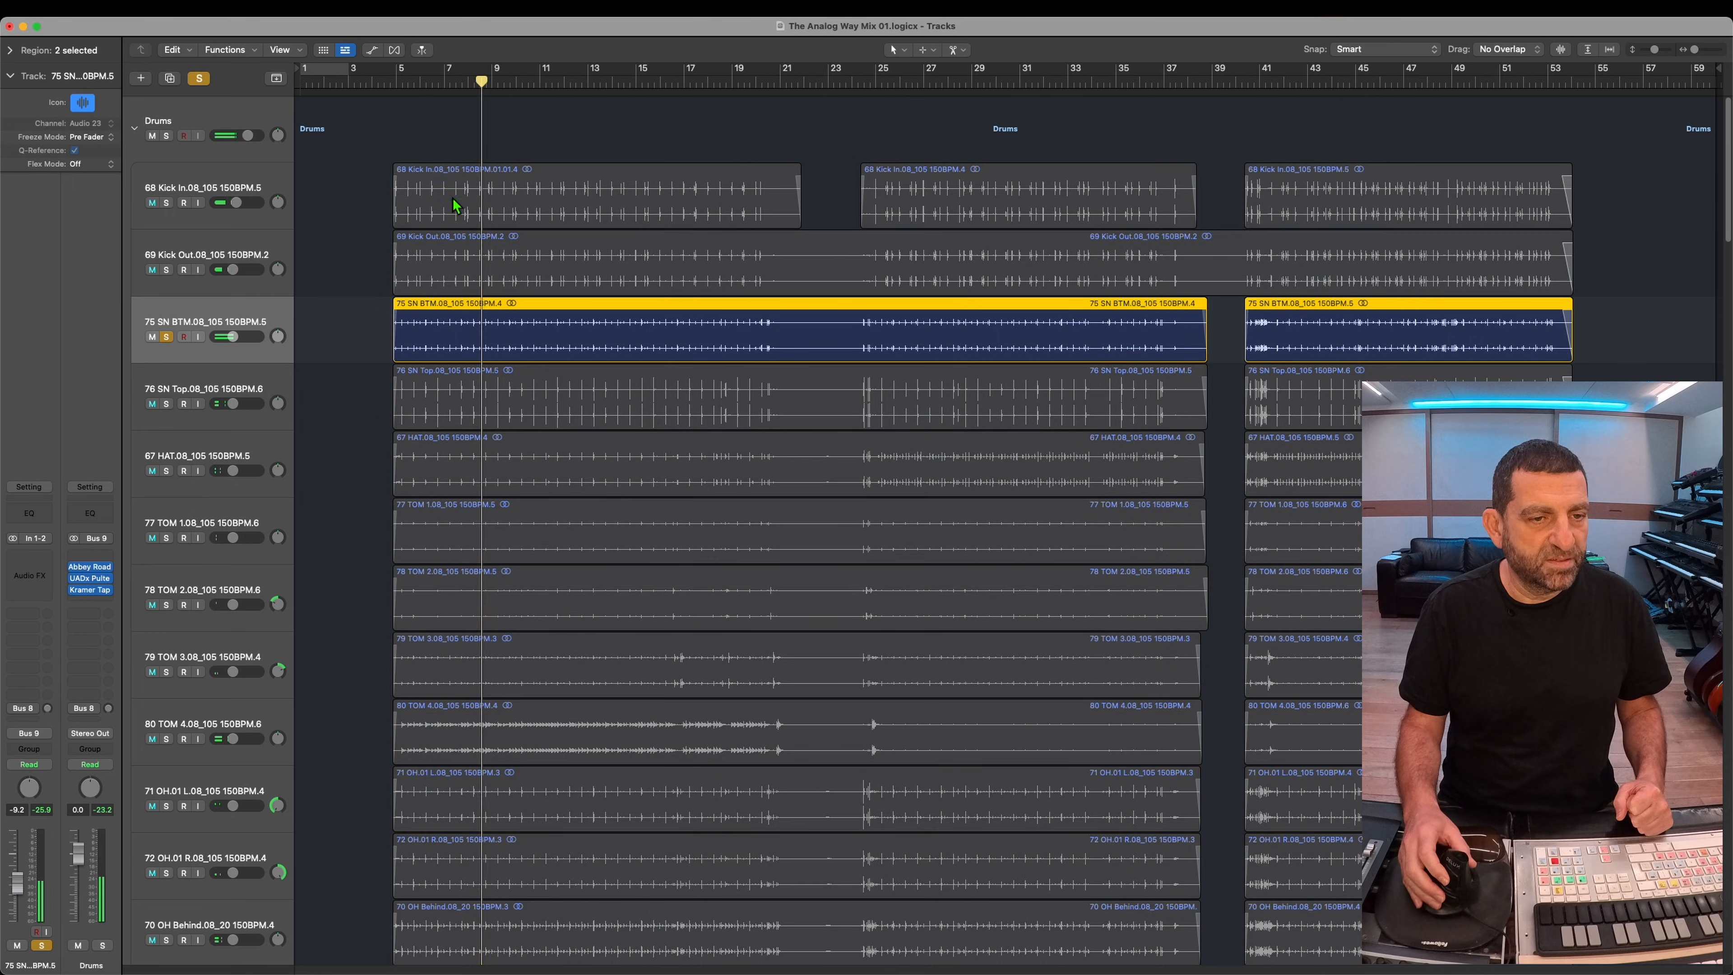
click(172, 403)
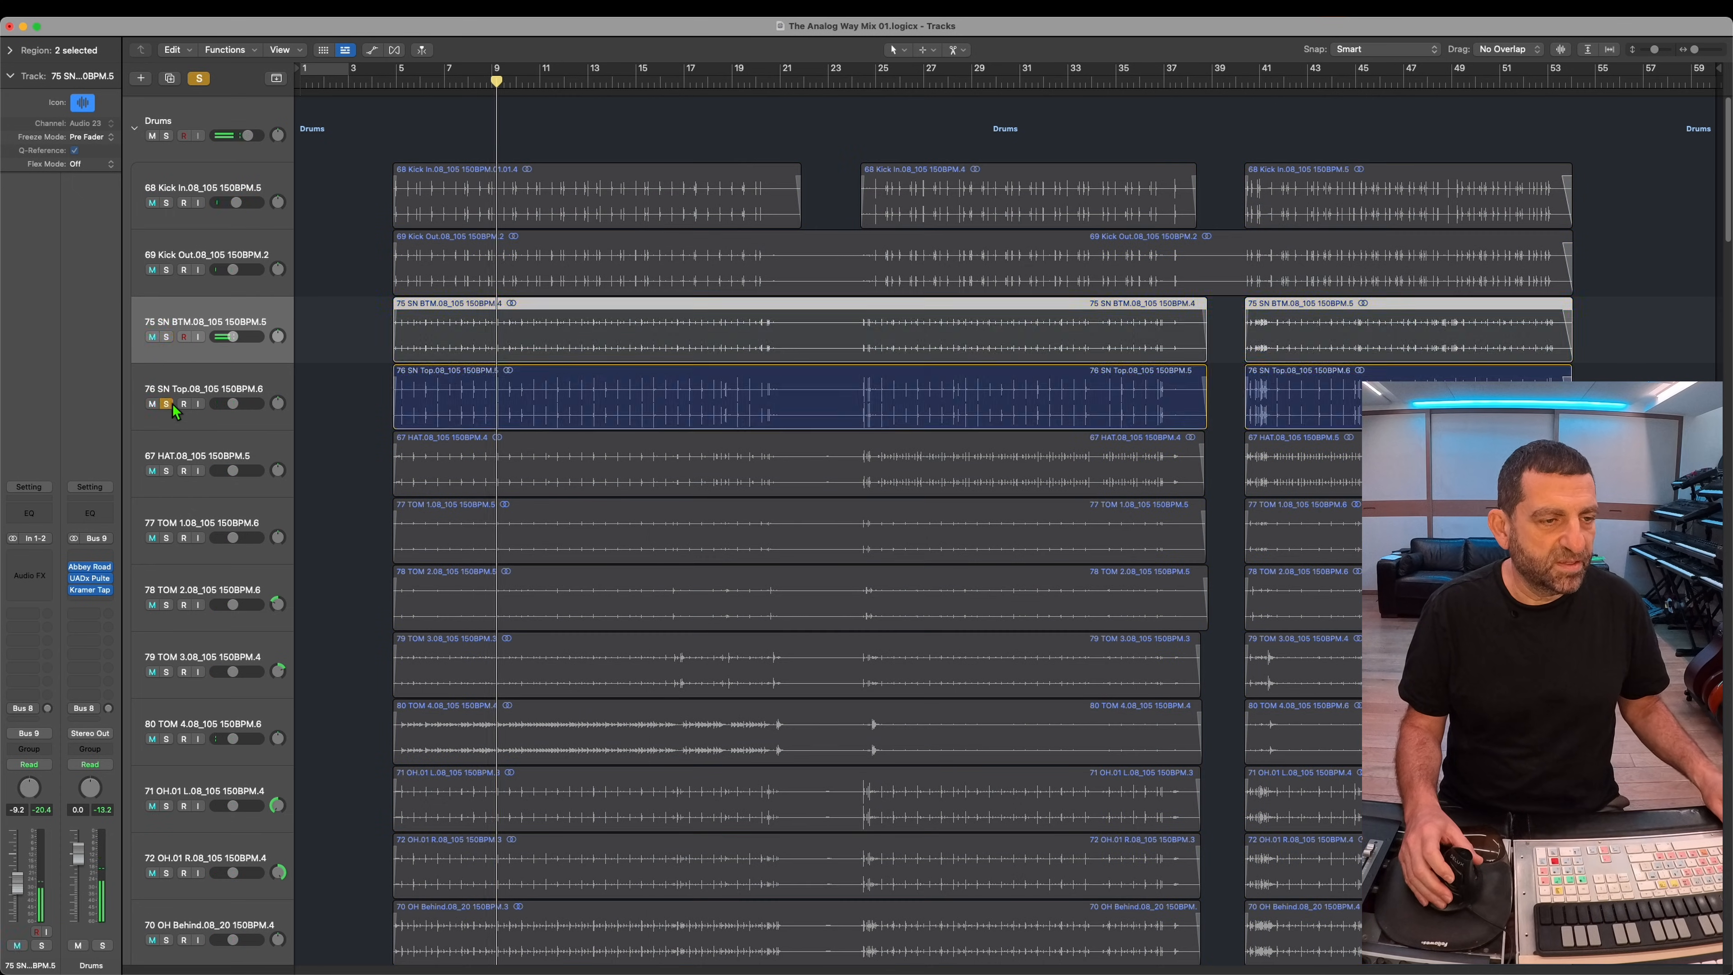
click(171, 405)
Step: Send 76 SN Top to Bus 3 with ValhallaVintageVerb in Nonlin mode on Aux3, and set the track's level to -7.6 dB
click(198, 387)
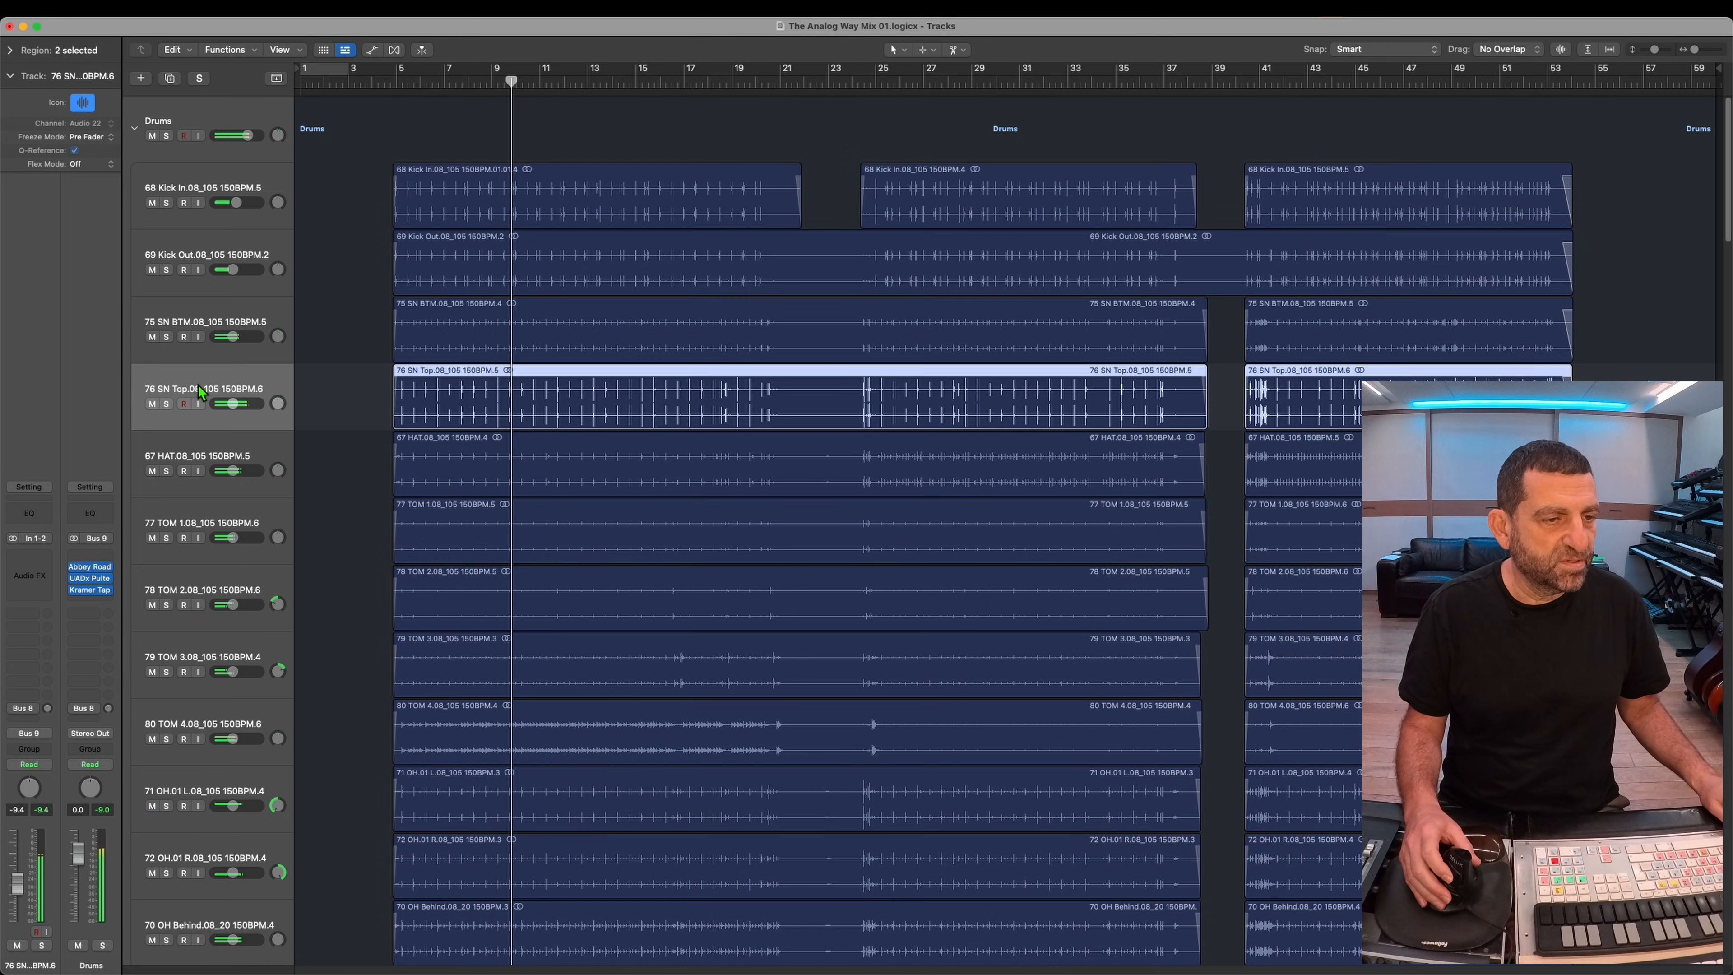
click(166, 338)
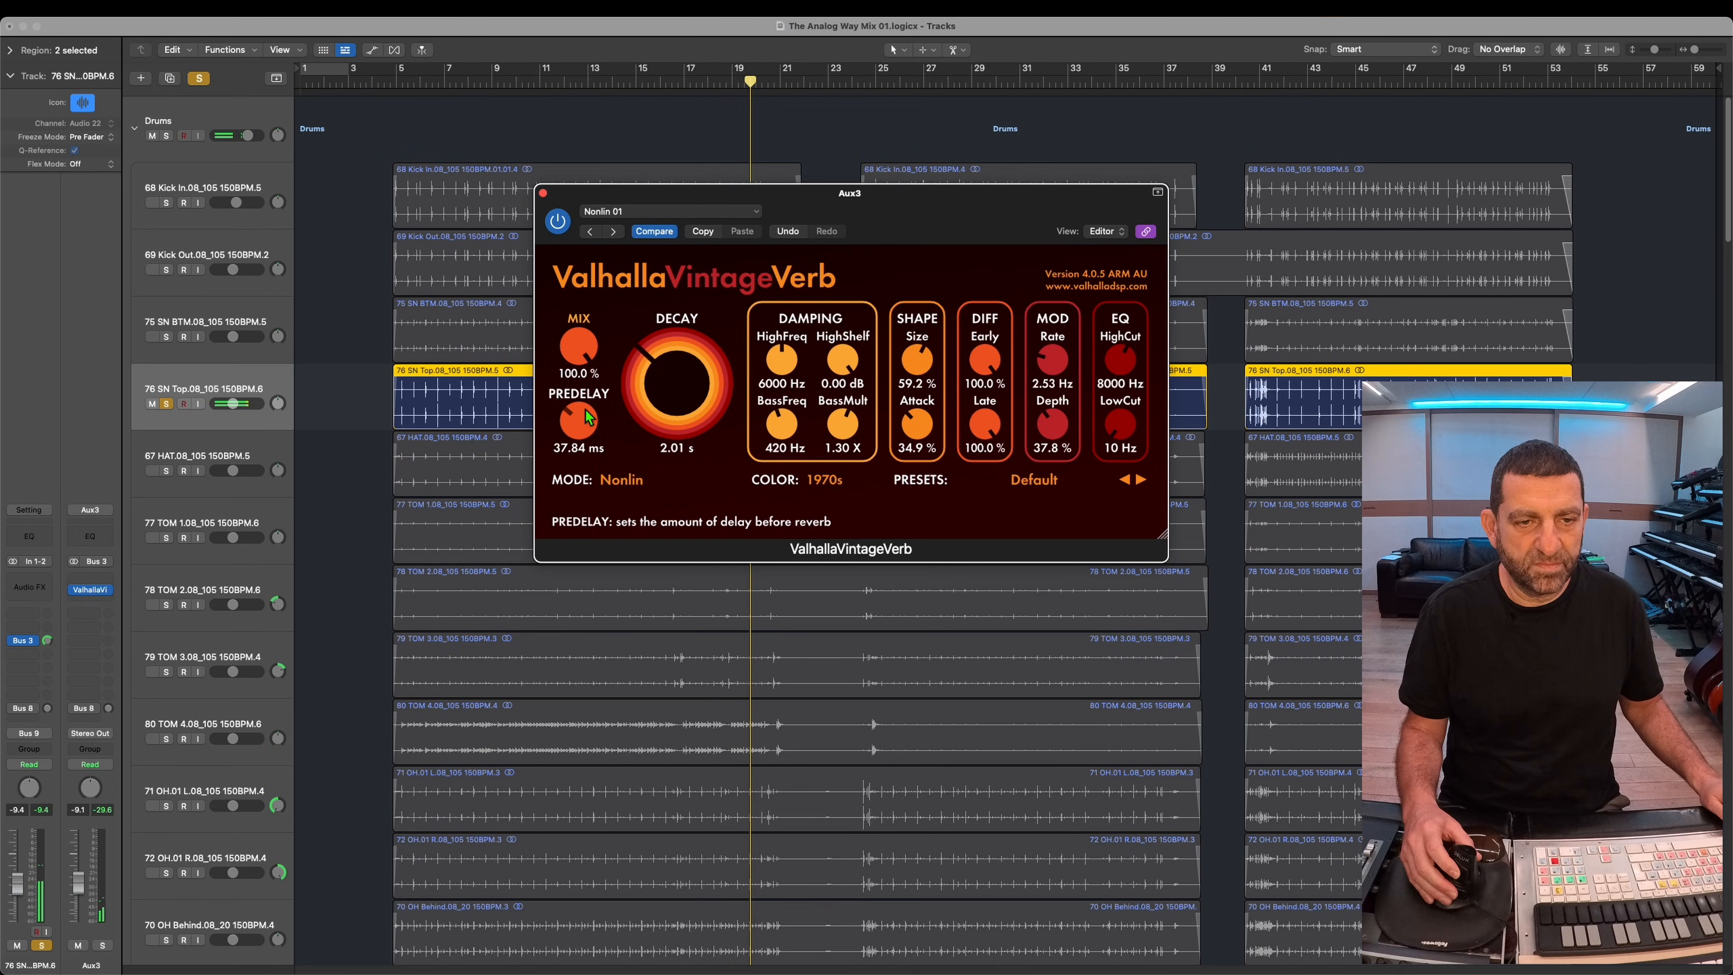
click(238, 405)
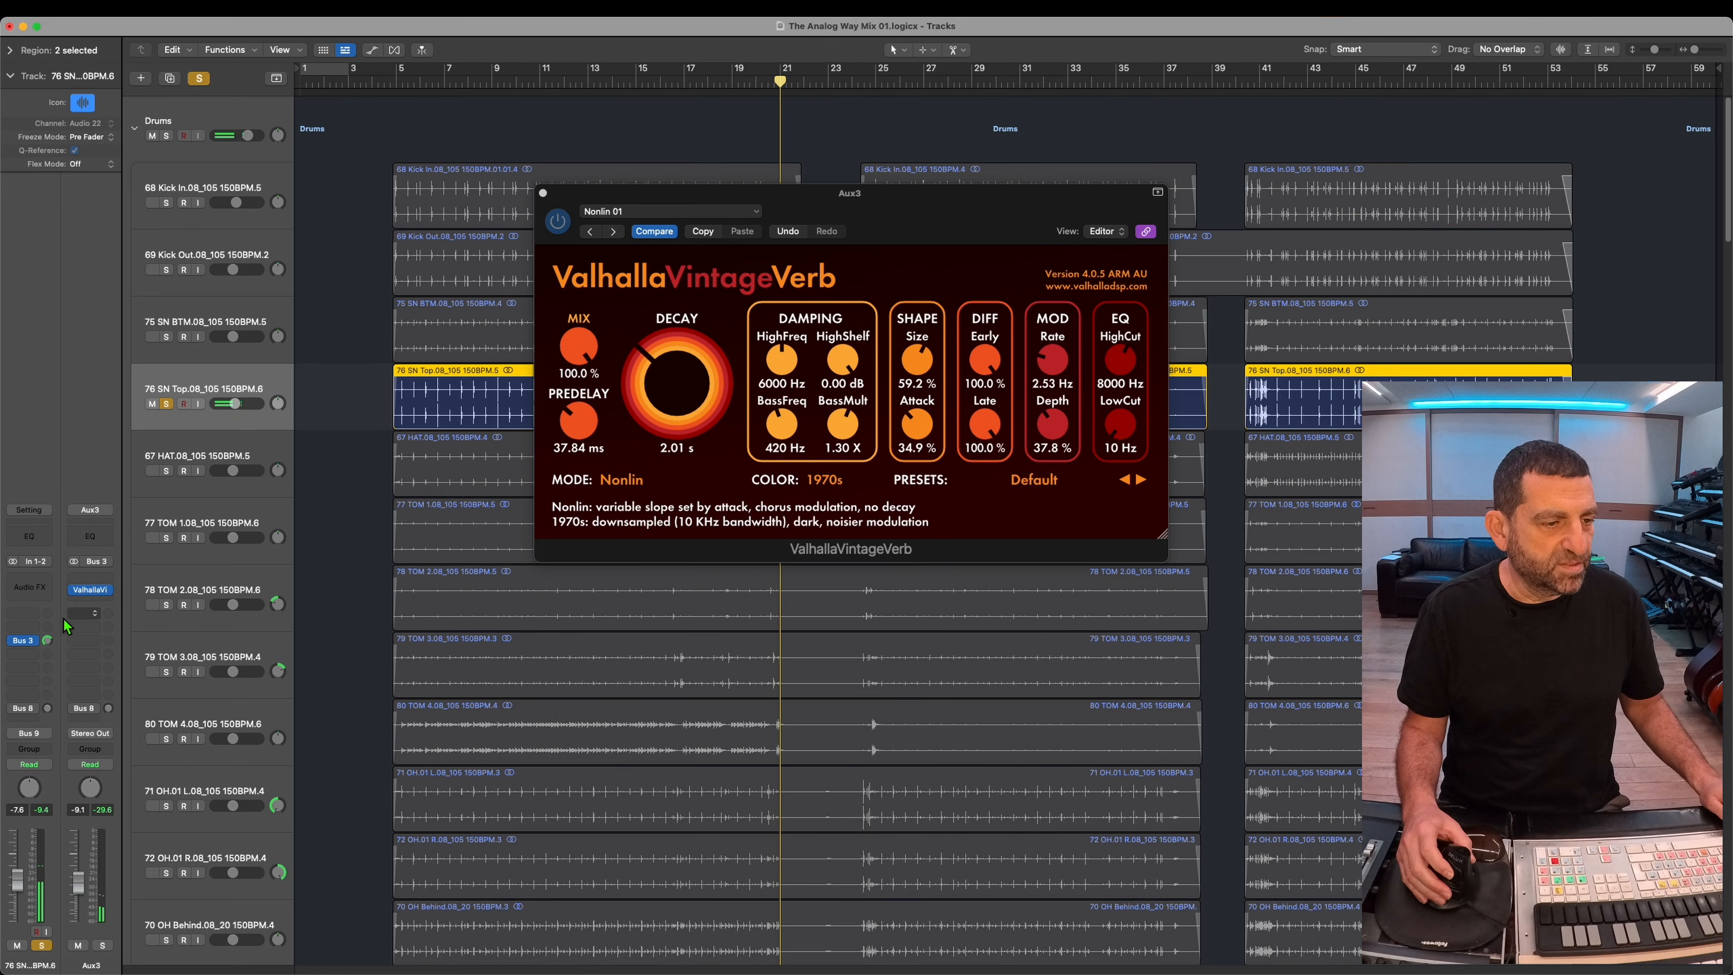
click(169, 407)
Step: Send the 75 SN BTM track to Bus 3 → Aux3 with a send level of 0.0 dB
click(200, 331)
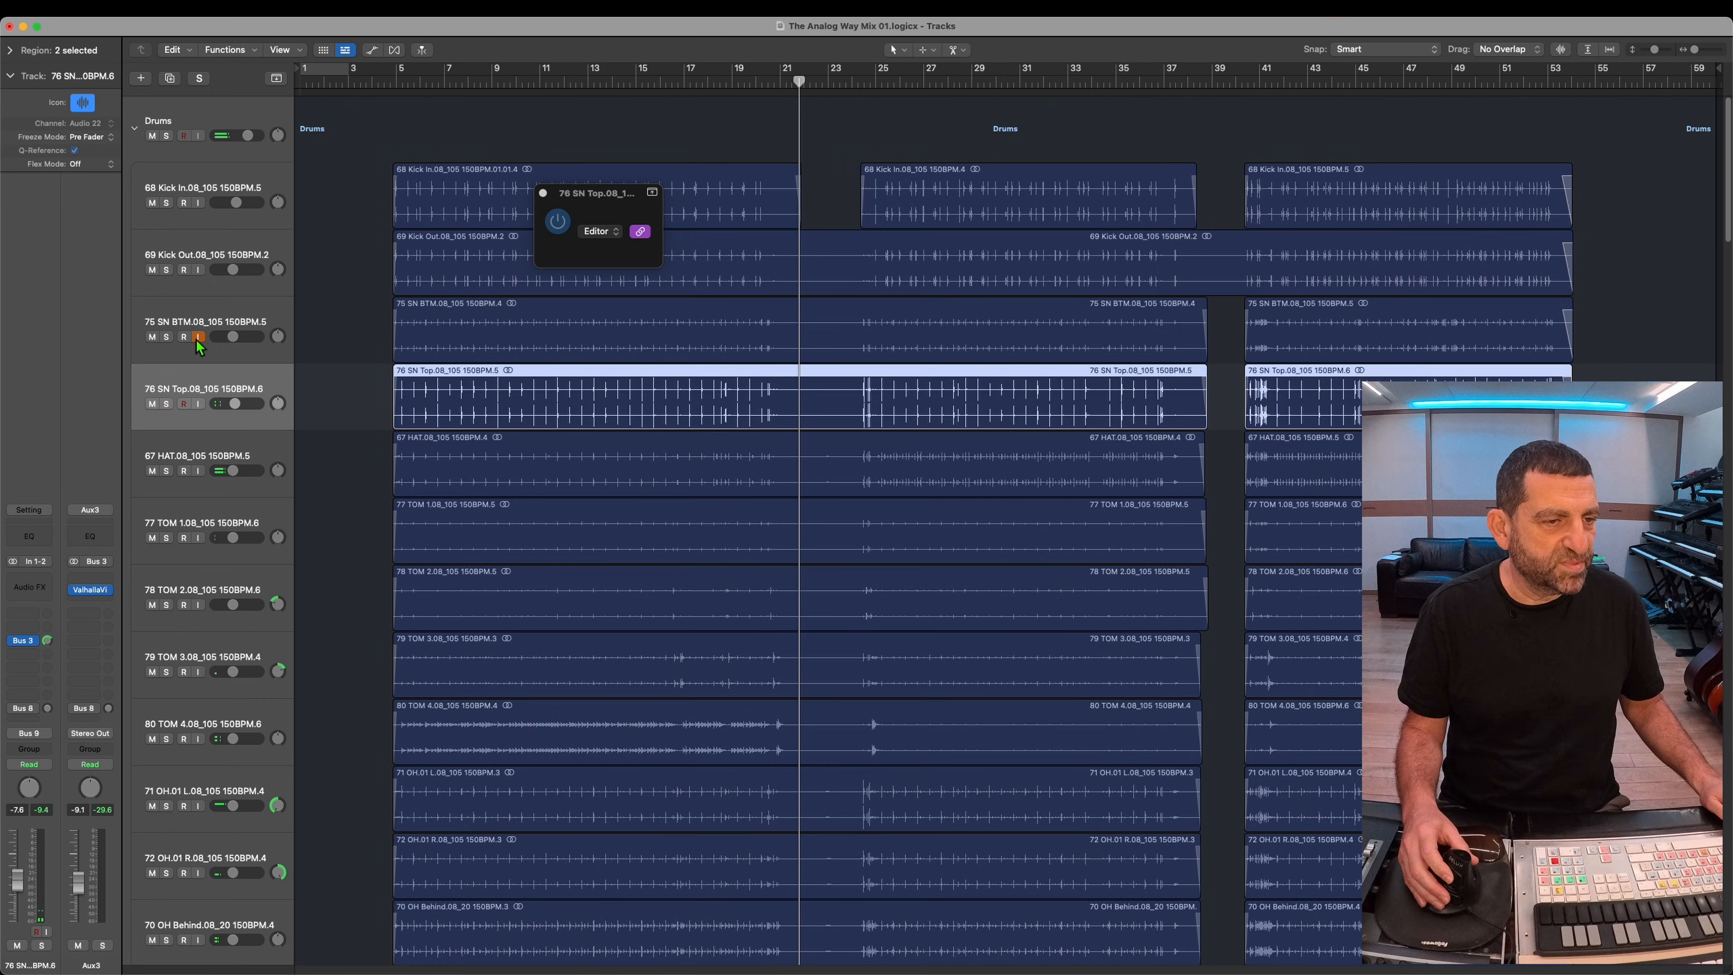
click(33, 626)
mouse_move(68, 758)
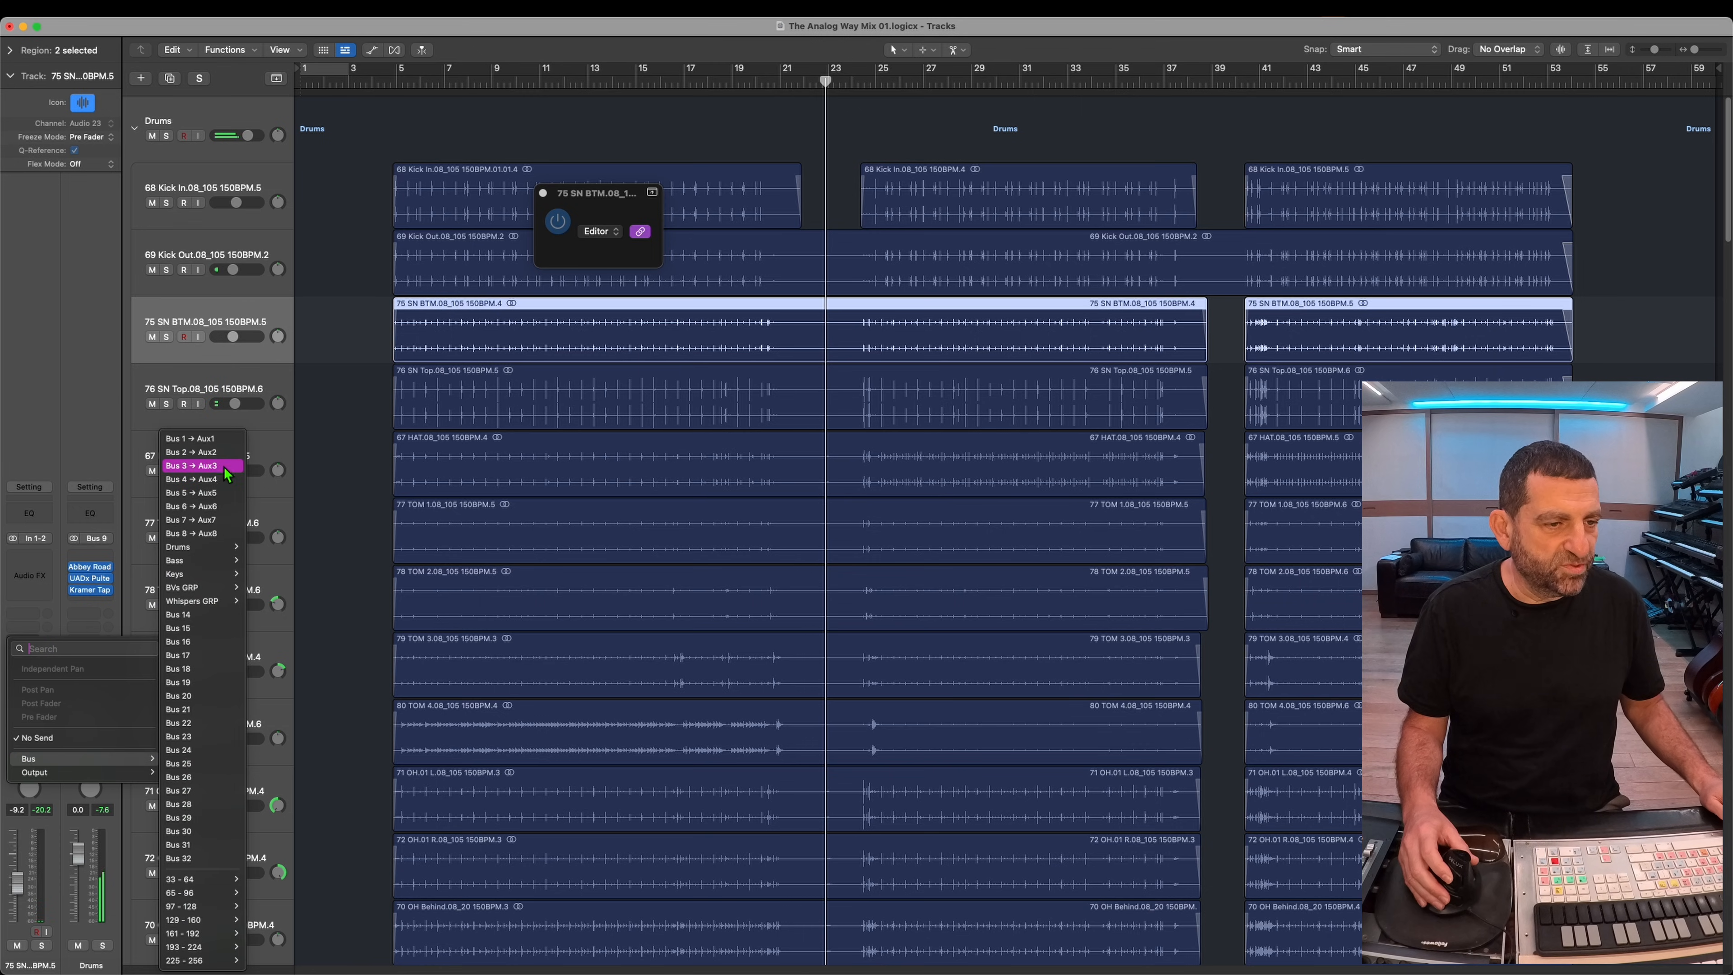
click(199, 466)
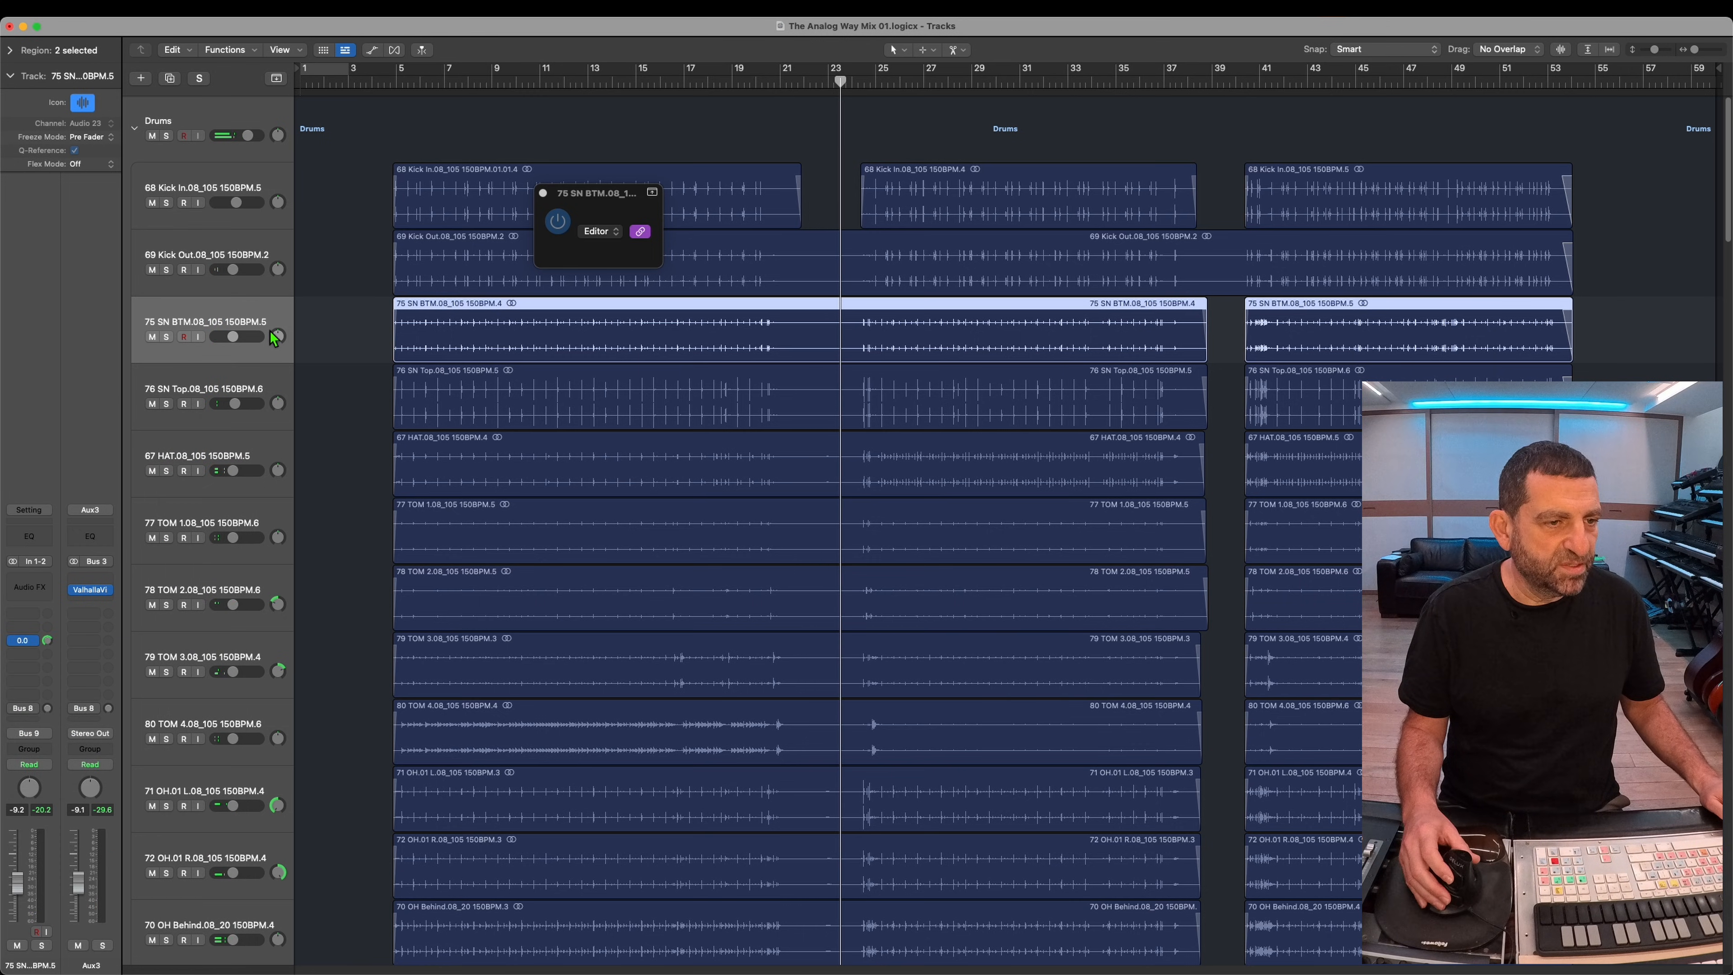
Step: Turn off the Bus 3 send on the 76 SN Top track and replay the drums
click(227, 380)
key(space)
key(space)
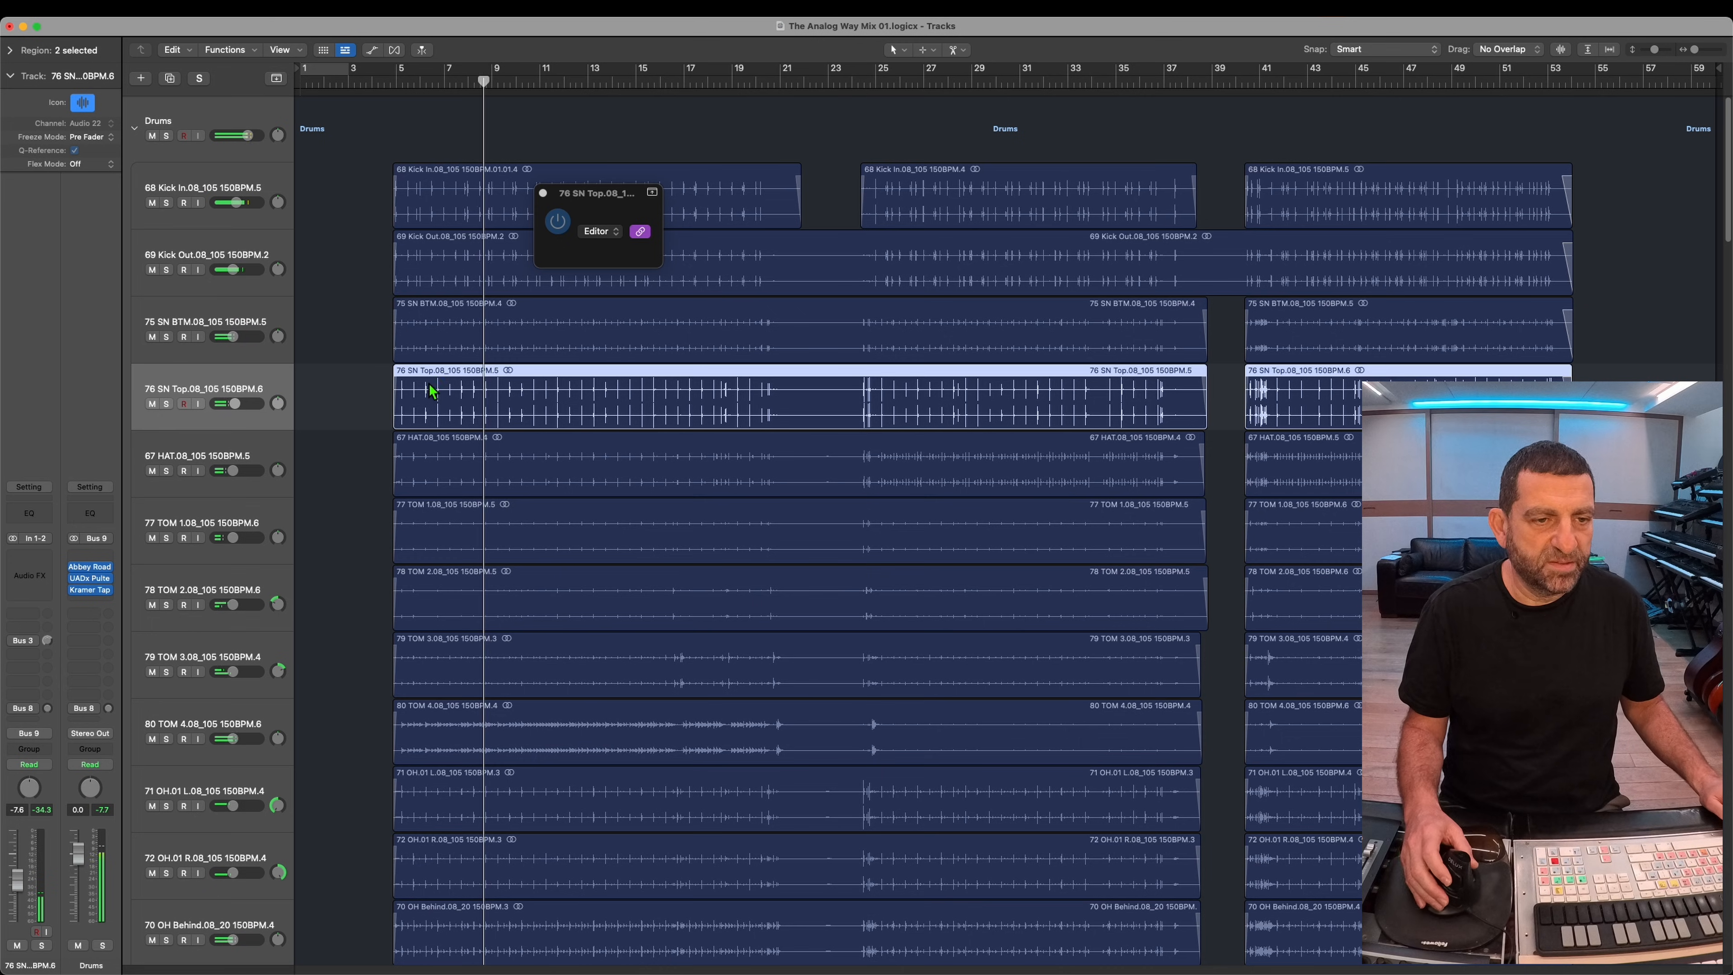
Step: Solo the 75 SN BTM track and adjust its Bus 3 send to the snare reverb
click(197, 328)
click(166, 337)
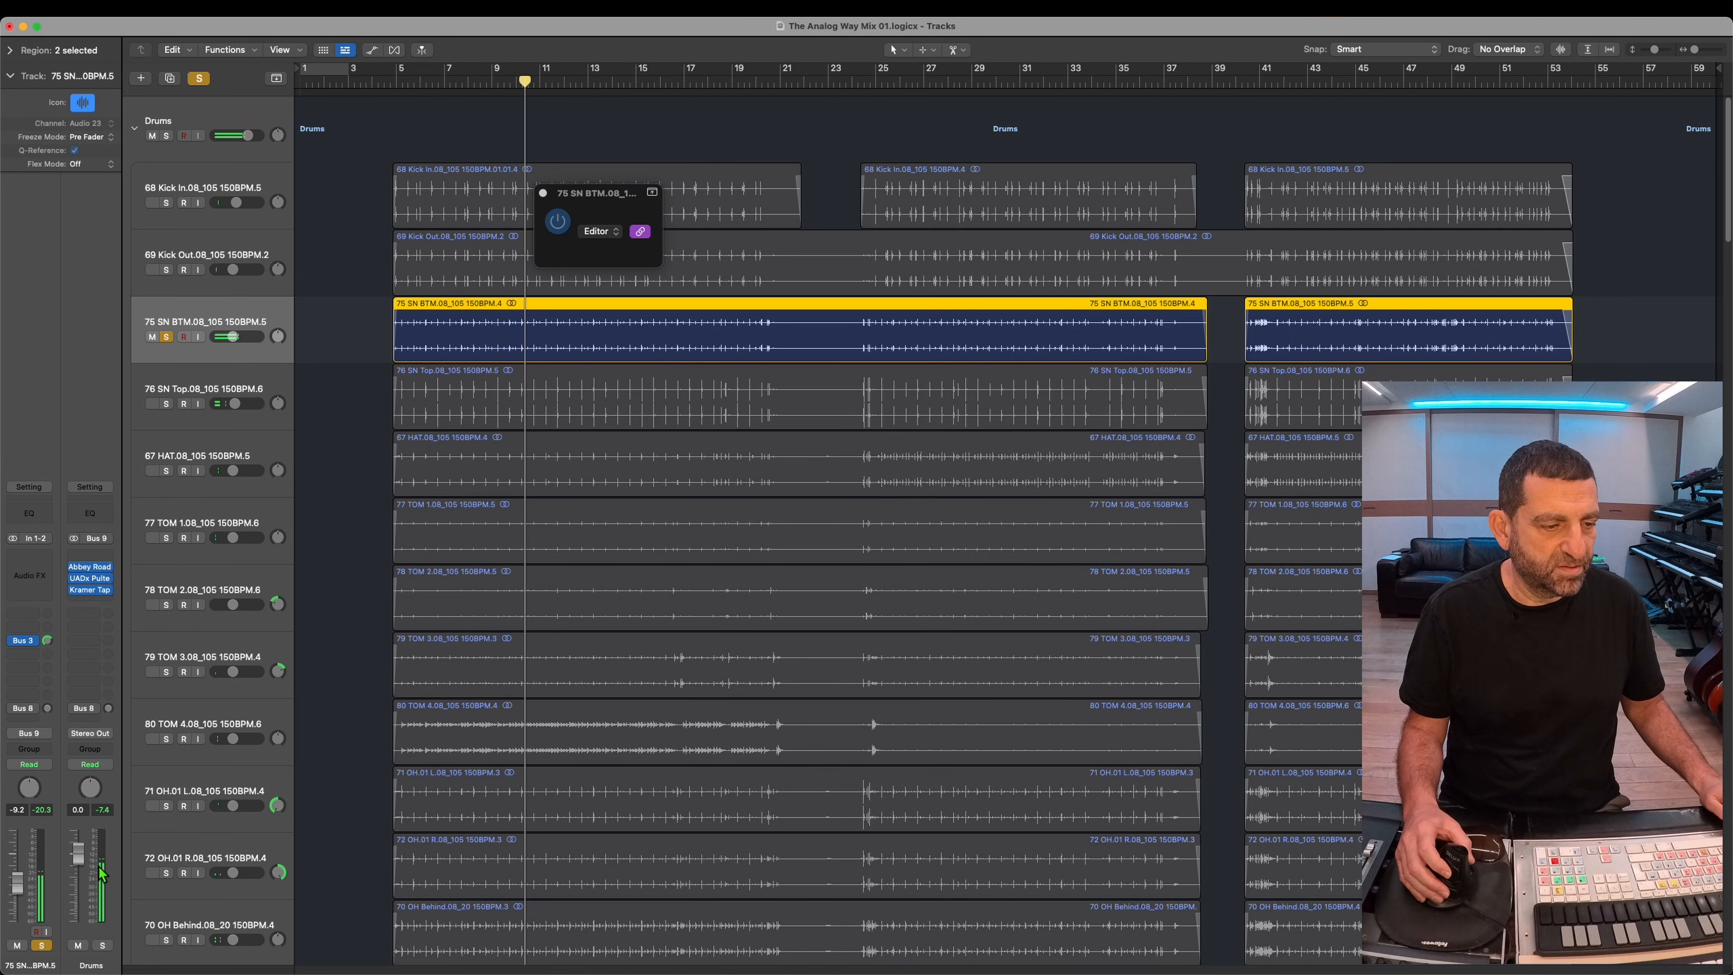
click(47, 641)
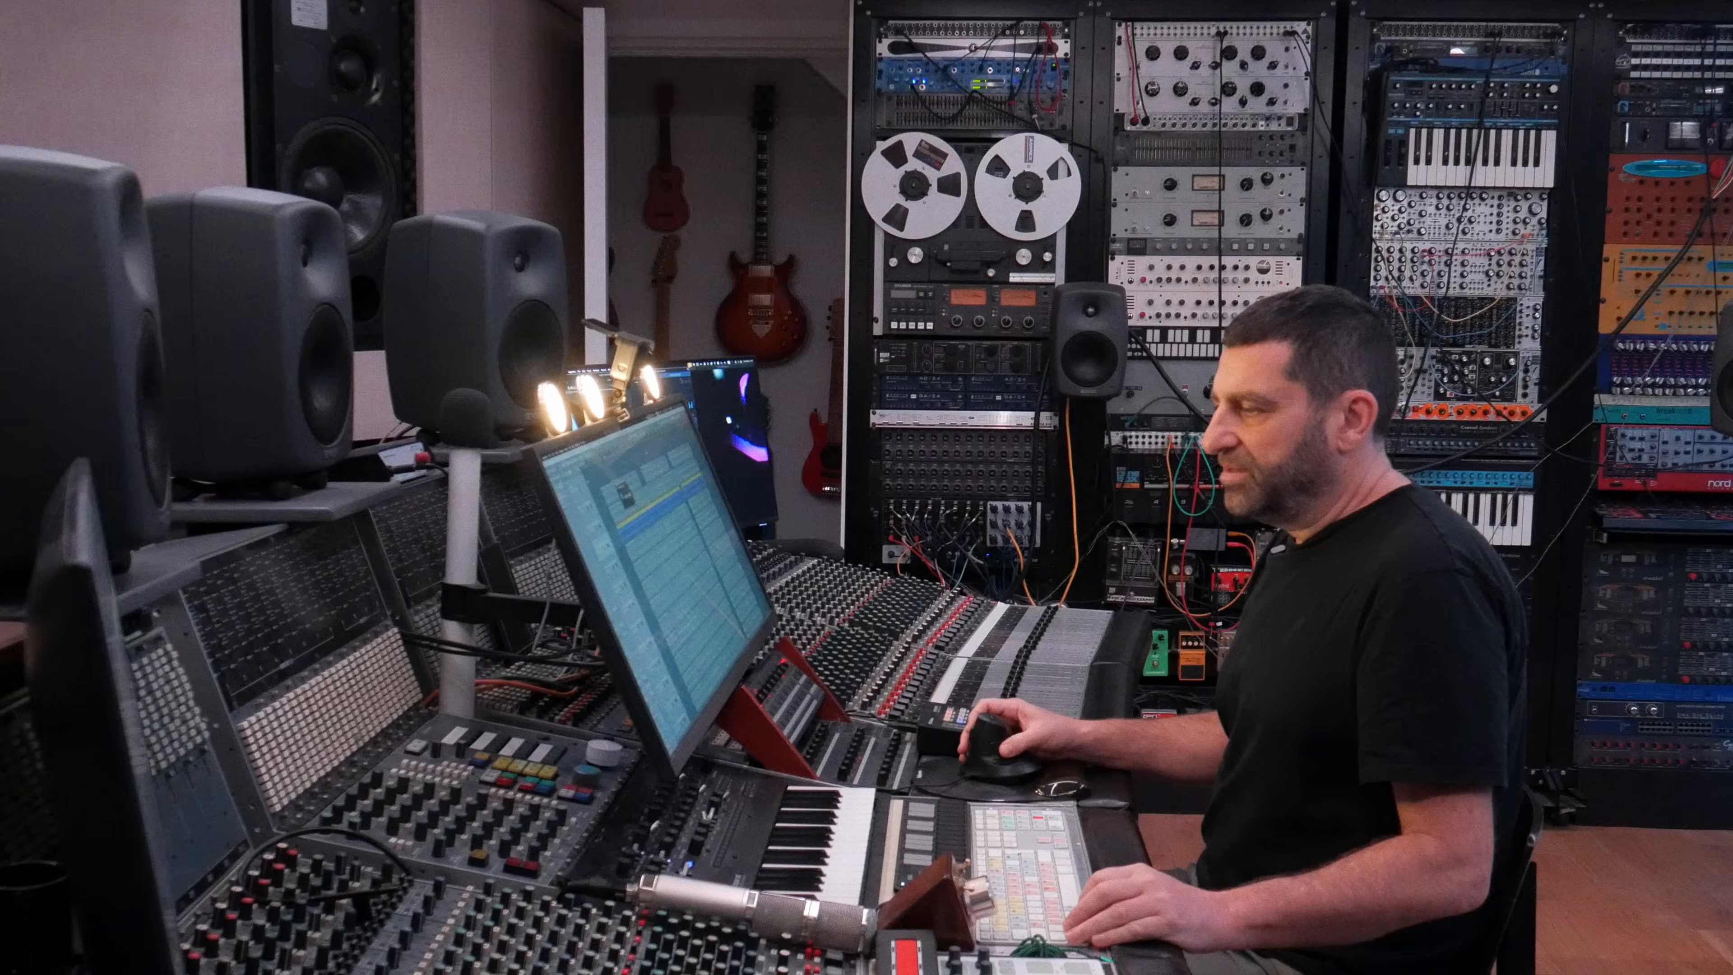
Step: Change the Aux3 ValhallaVintageVerb to Plate mode with a 3.15 s decay and 5.3% late diffusion
click(622, 479)
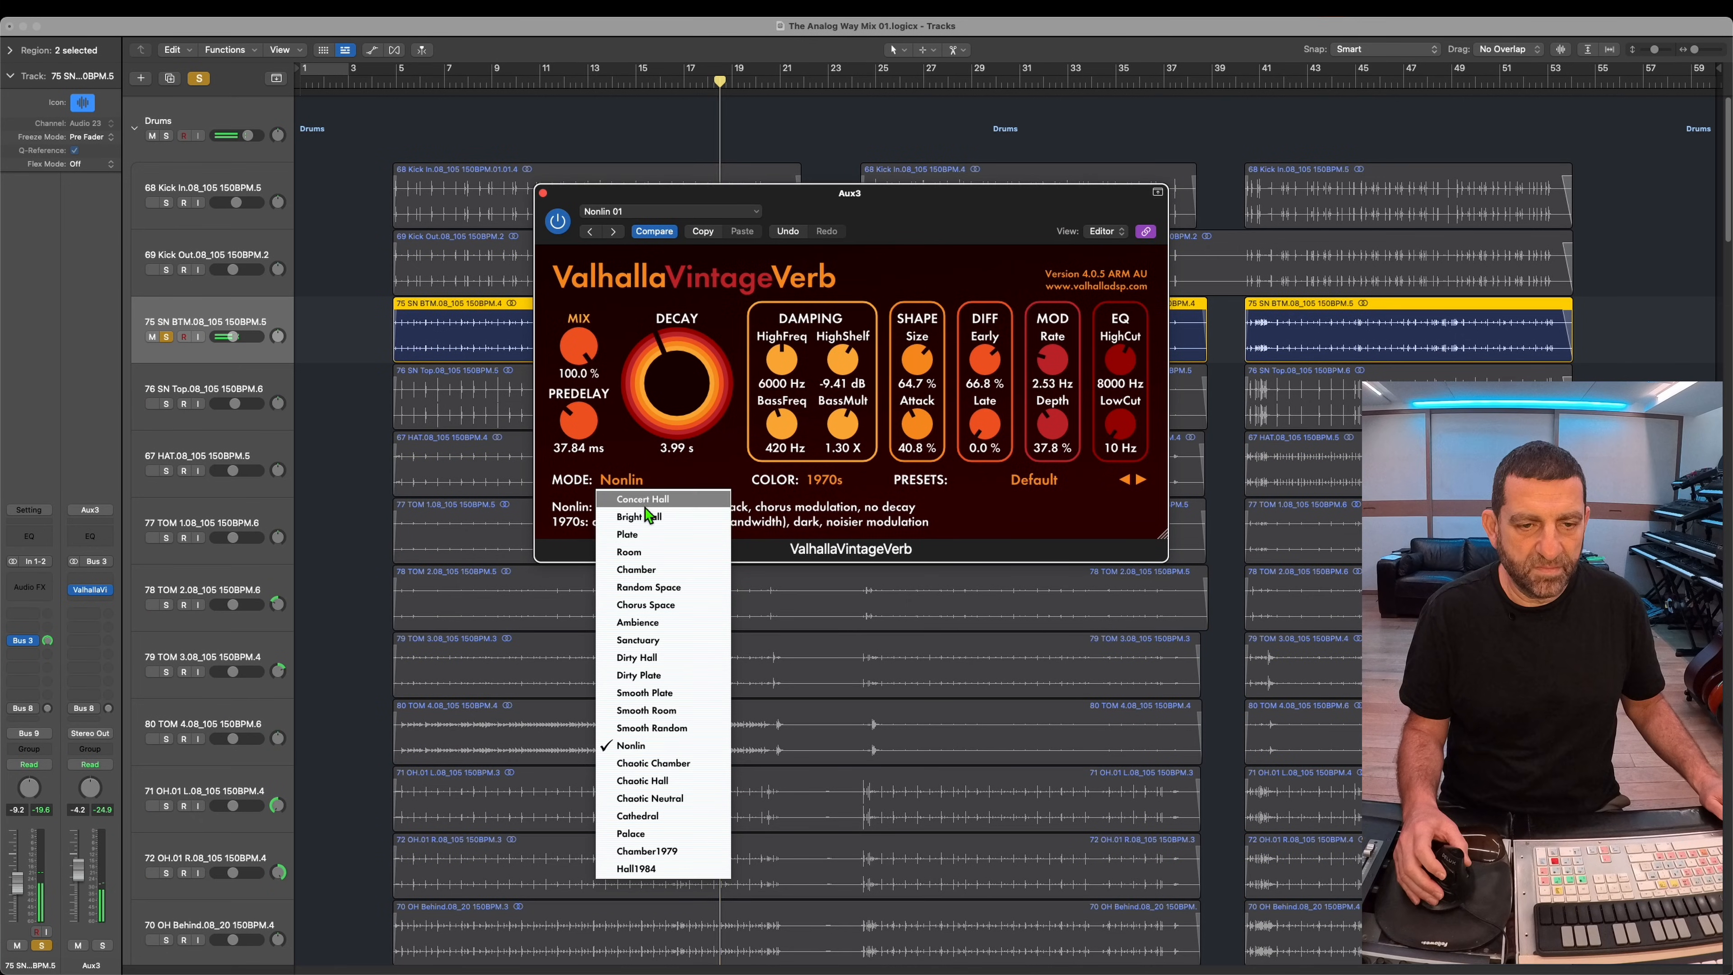
click(682, 535)
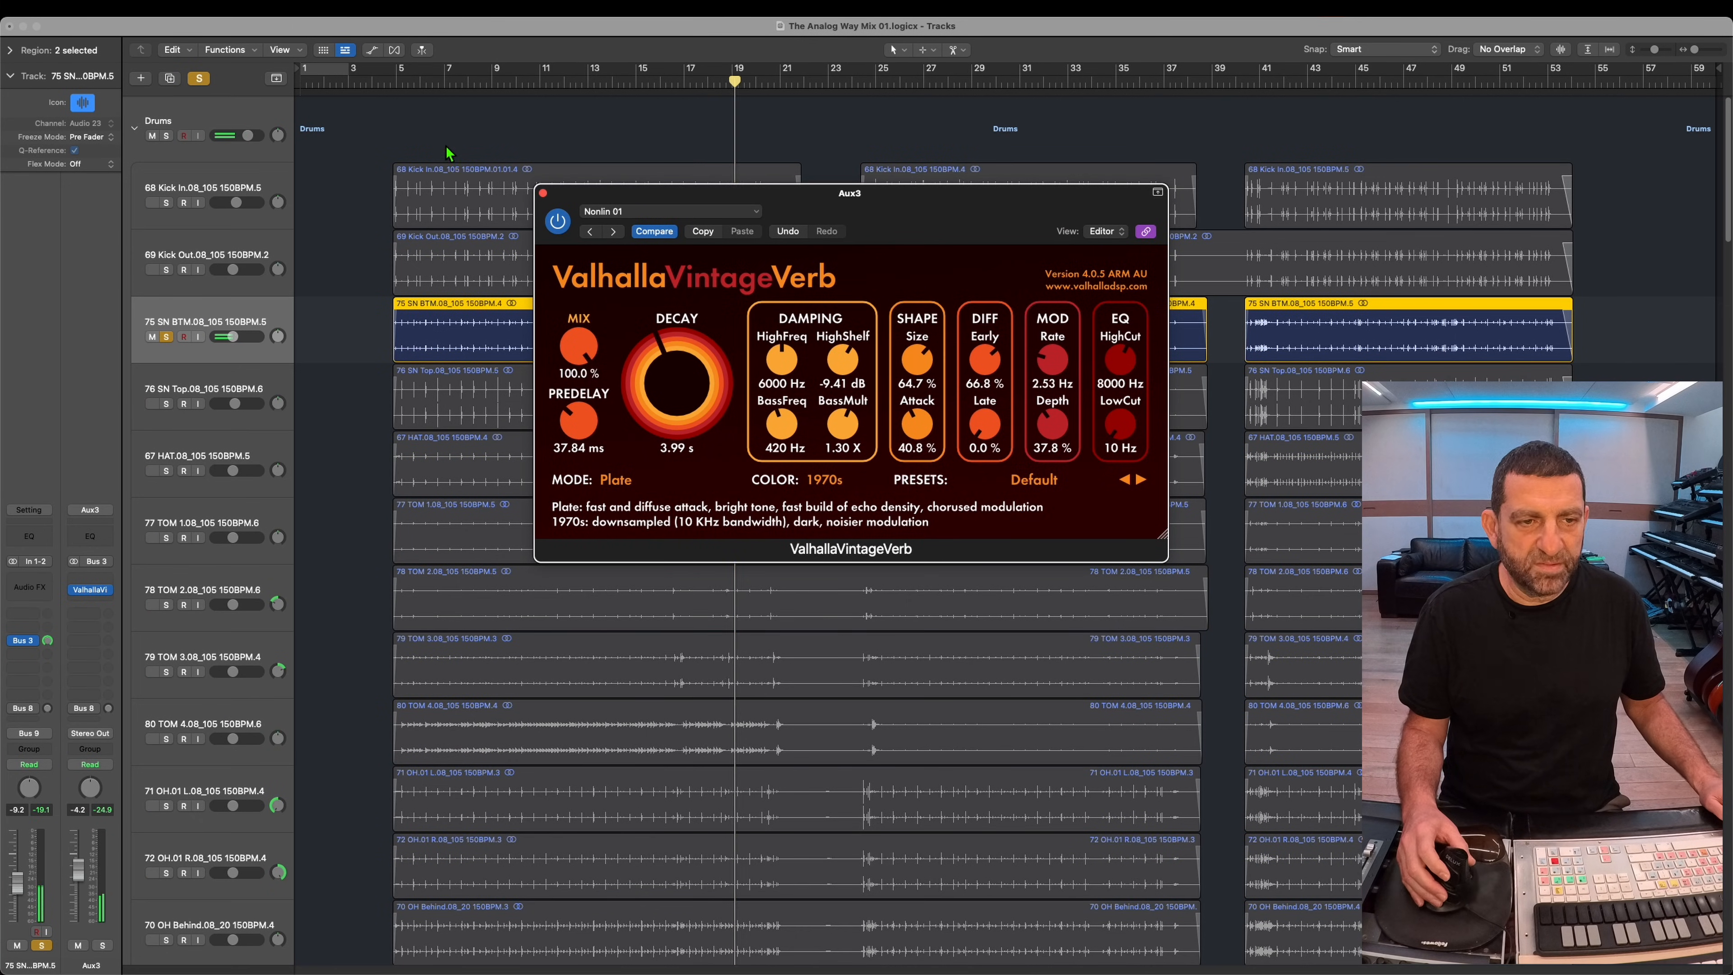
click(469, 83)
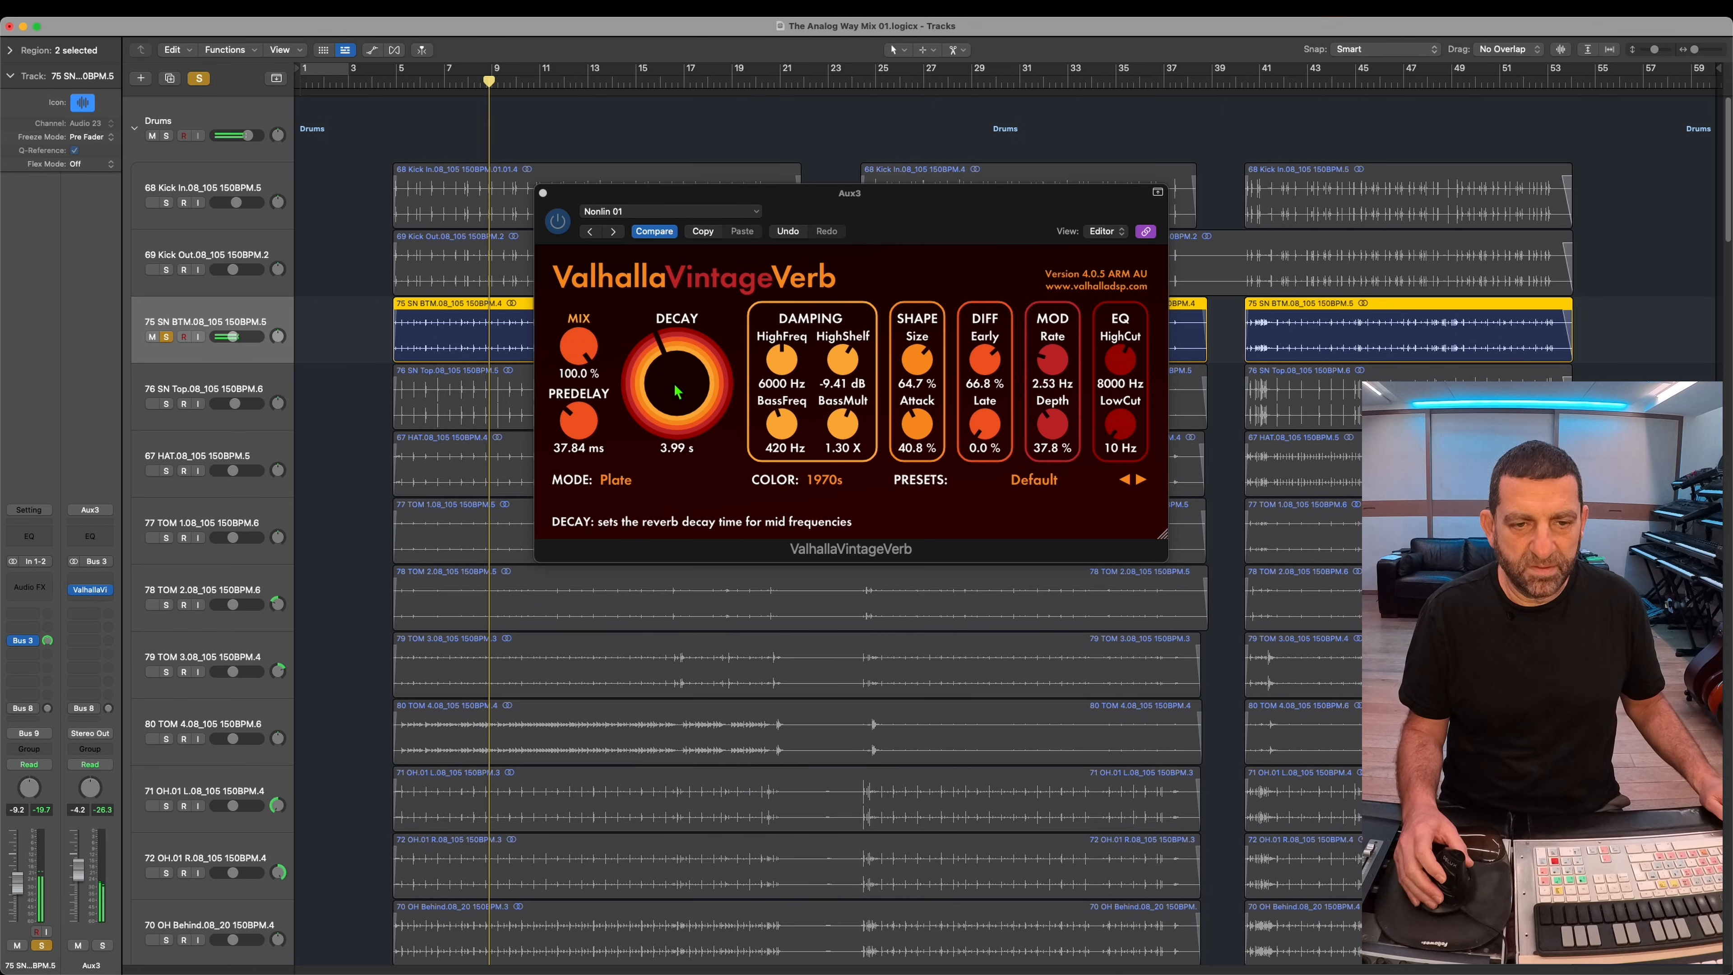
drag(674, 384, 674, 389)
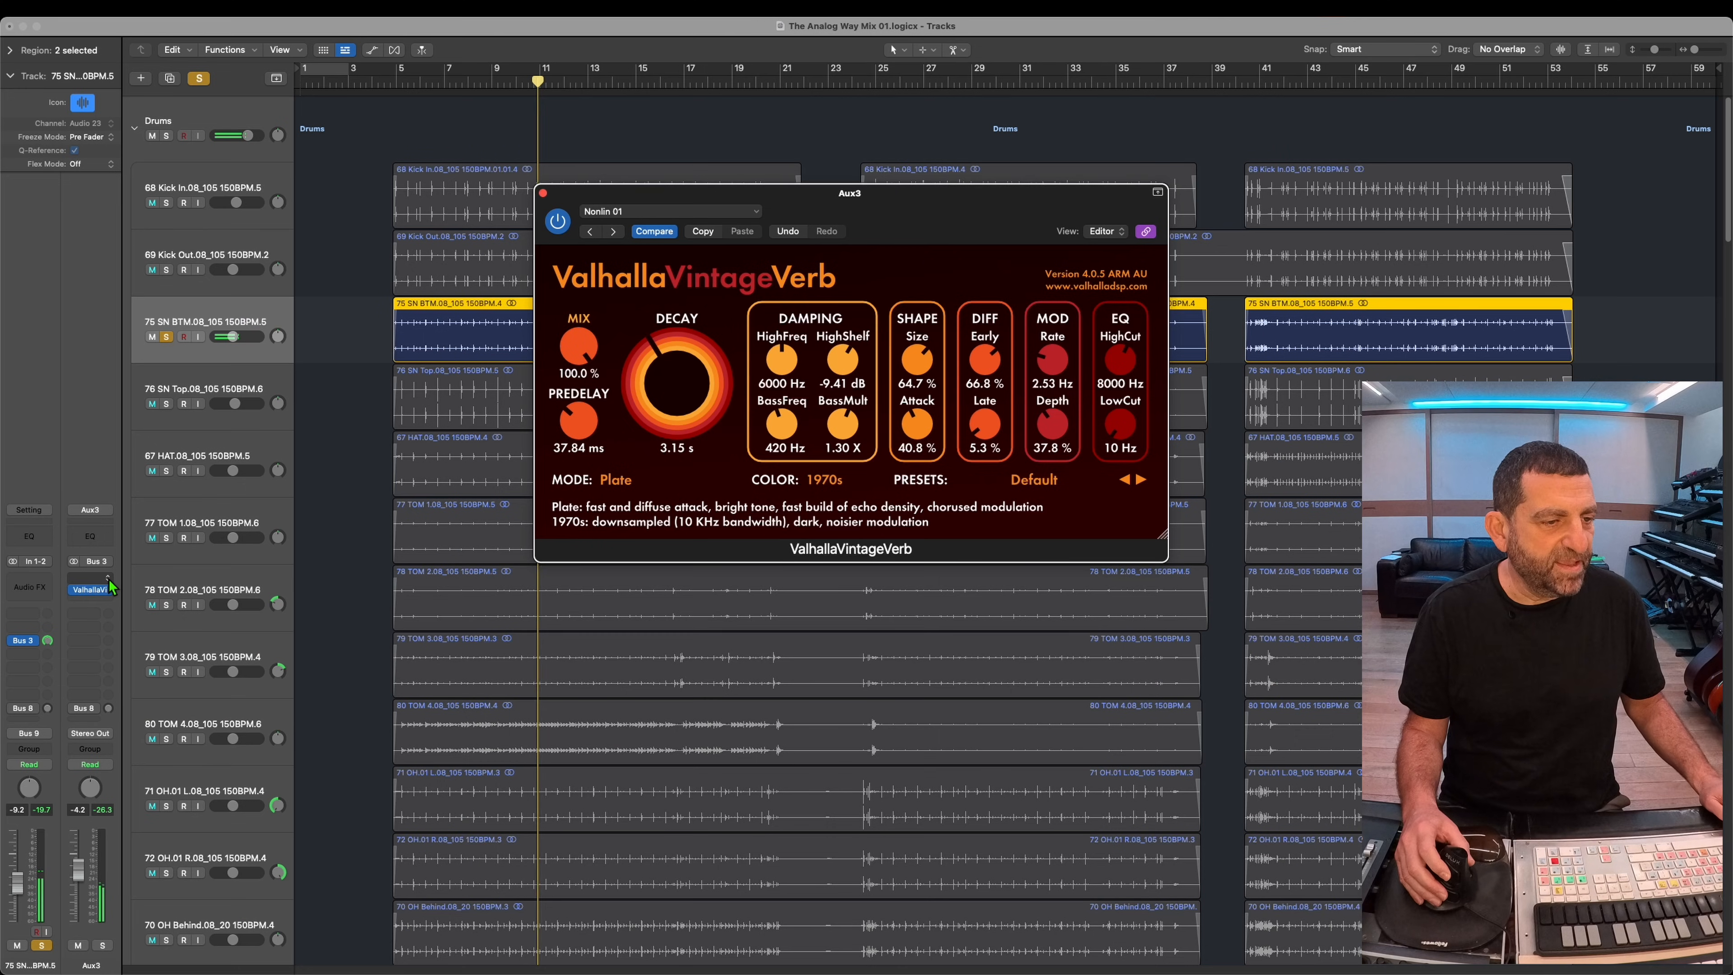
Step: Insert a UADx Pultec MEQ-5 EQ before the ValhallaVintageVerb on Aux3 and raise its low peak frequency
click(108, 578)
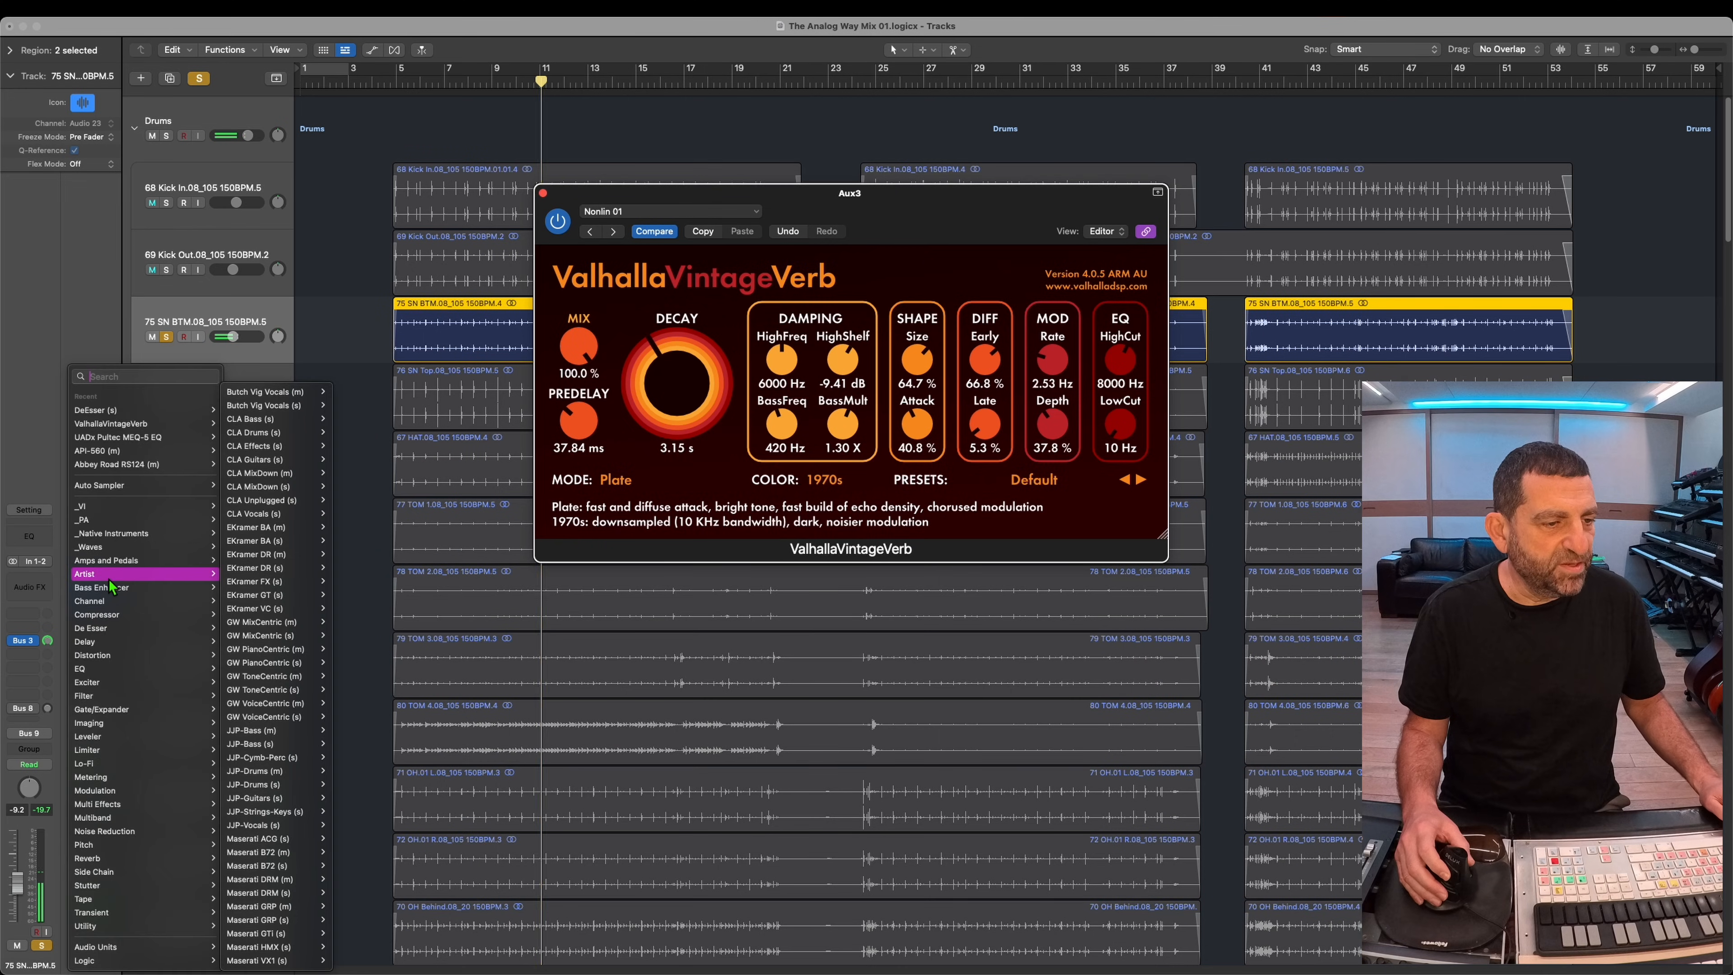
click(133, 437)
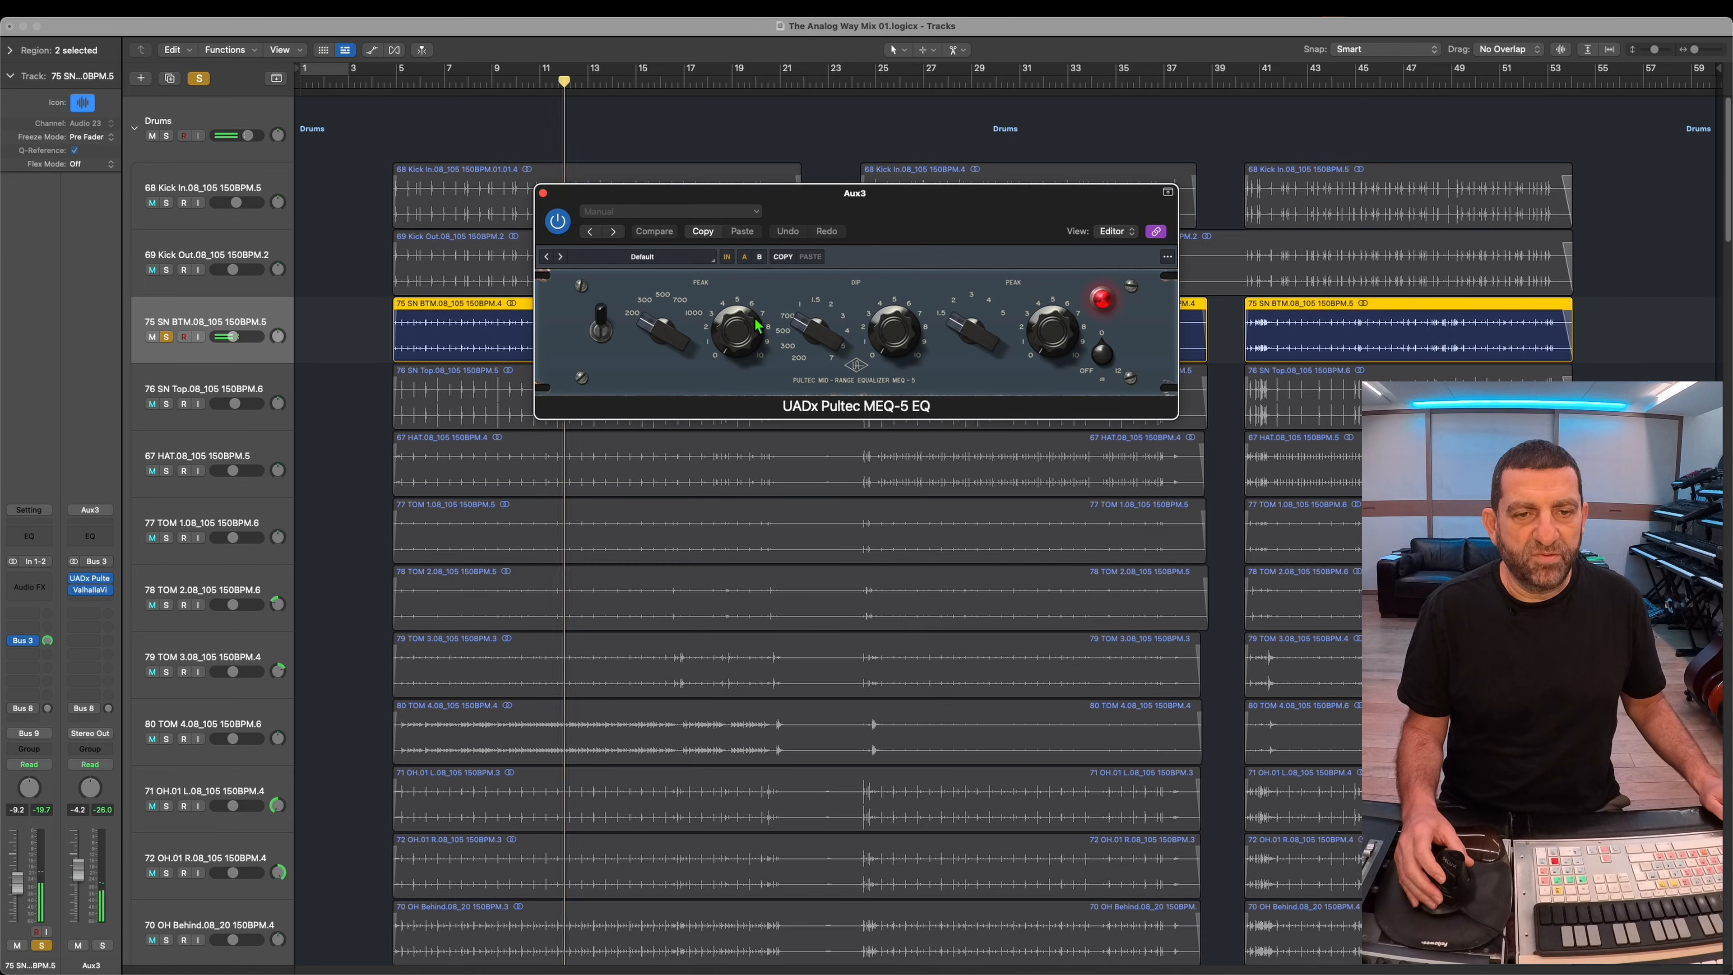
drag(689, 310, 716, 326)
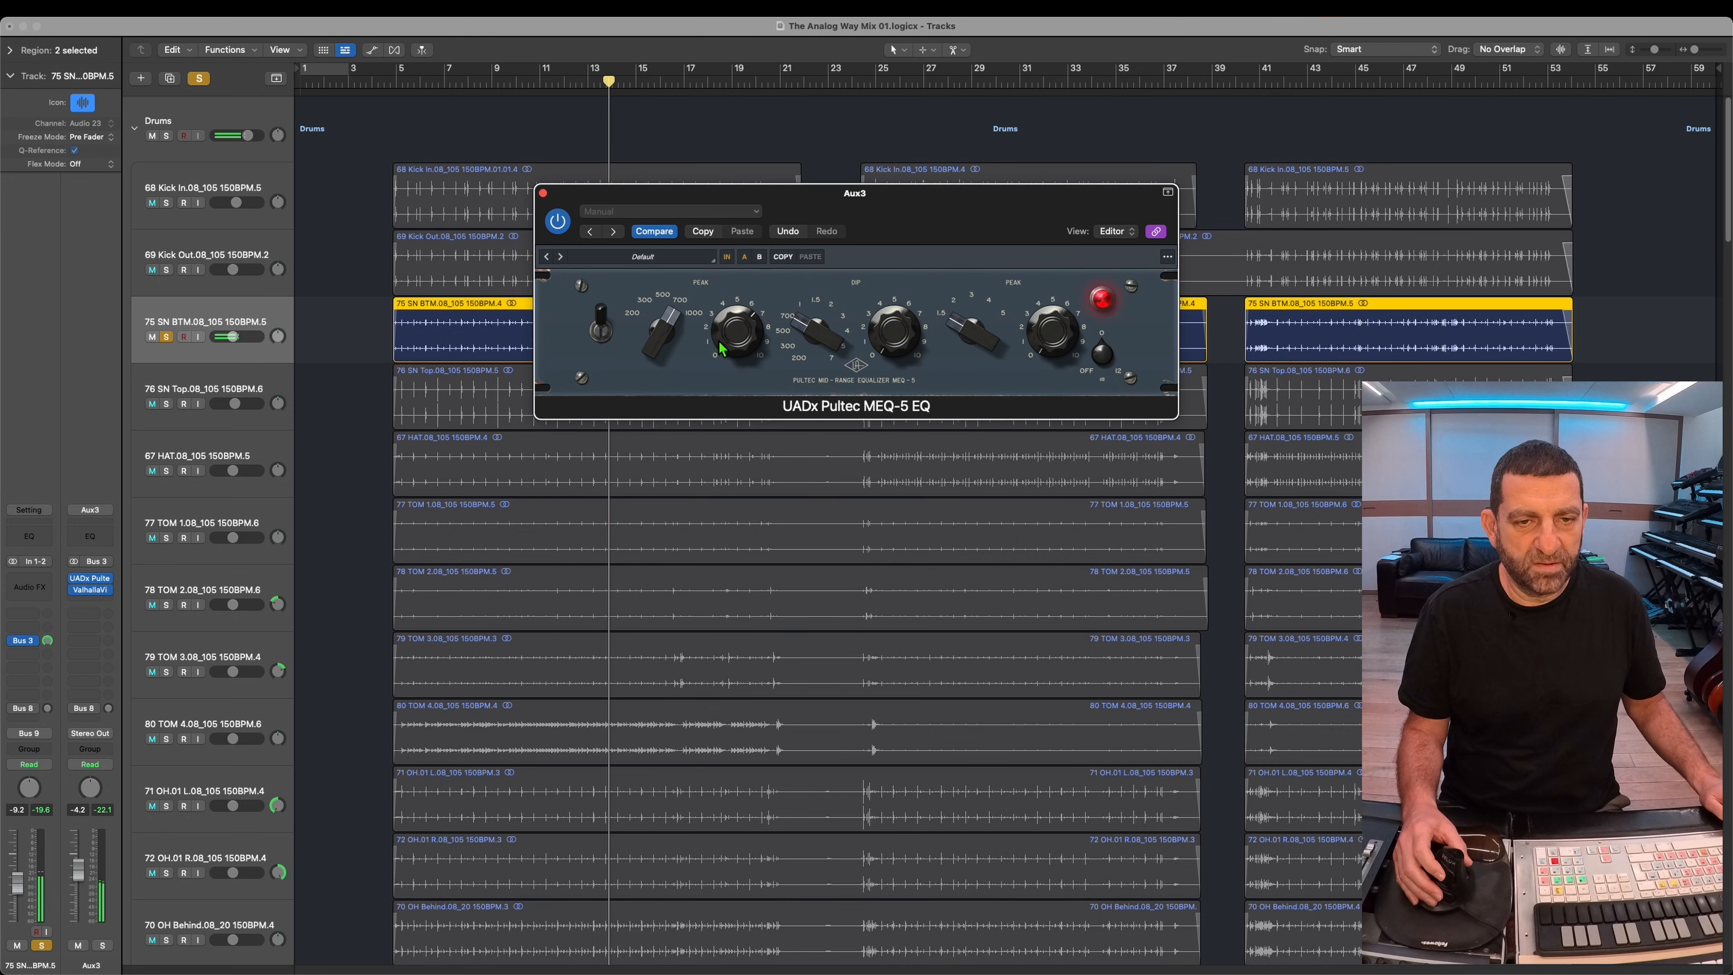
Step: Unsolo the 75 SN BTM track, then replay the full mix from about bar 5 with the equalizer window closed
click(167, 339)
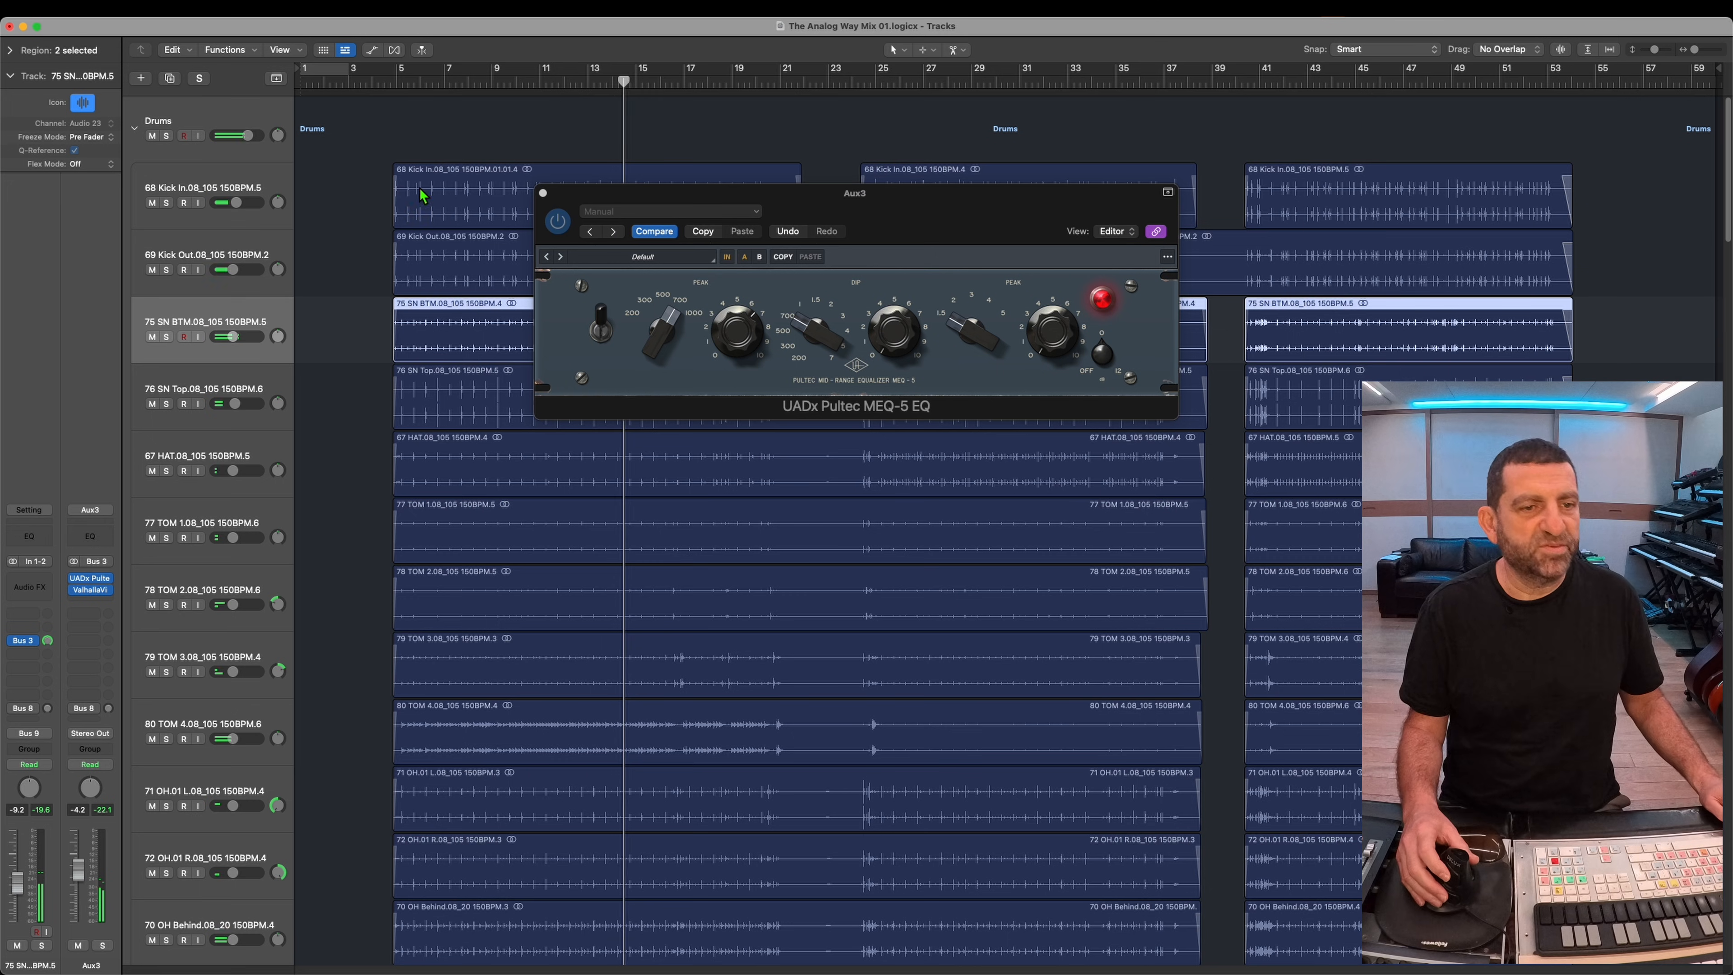
click(414, 85)
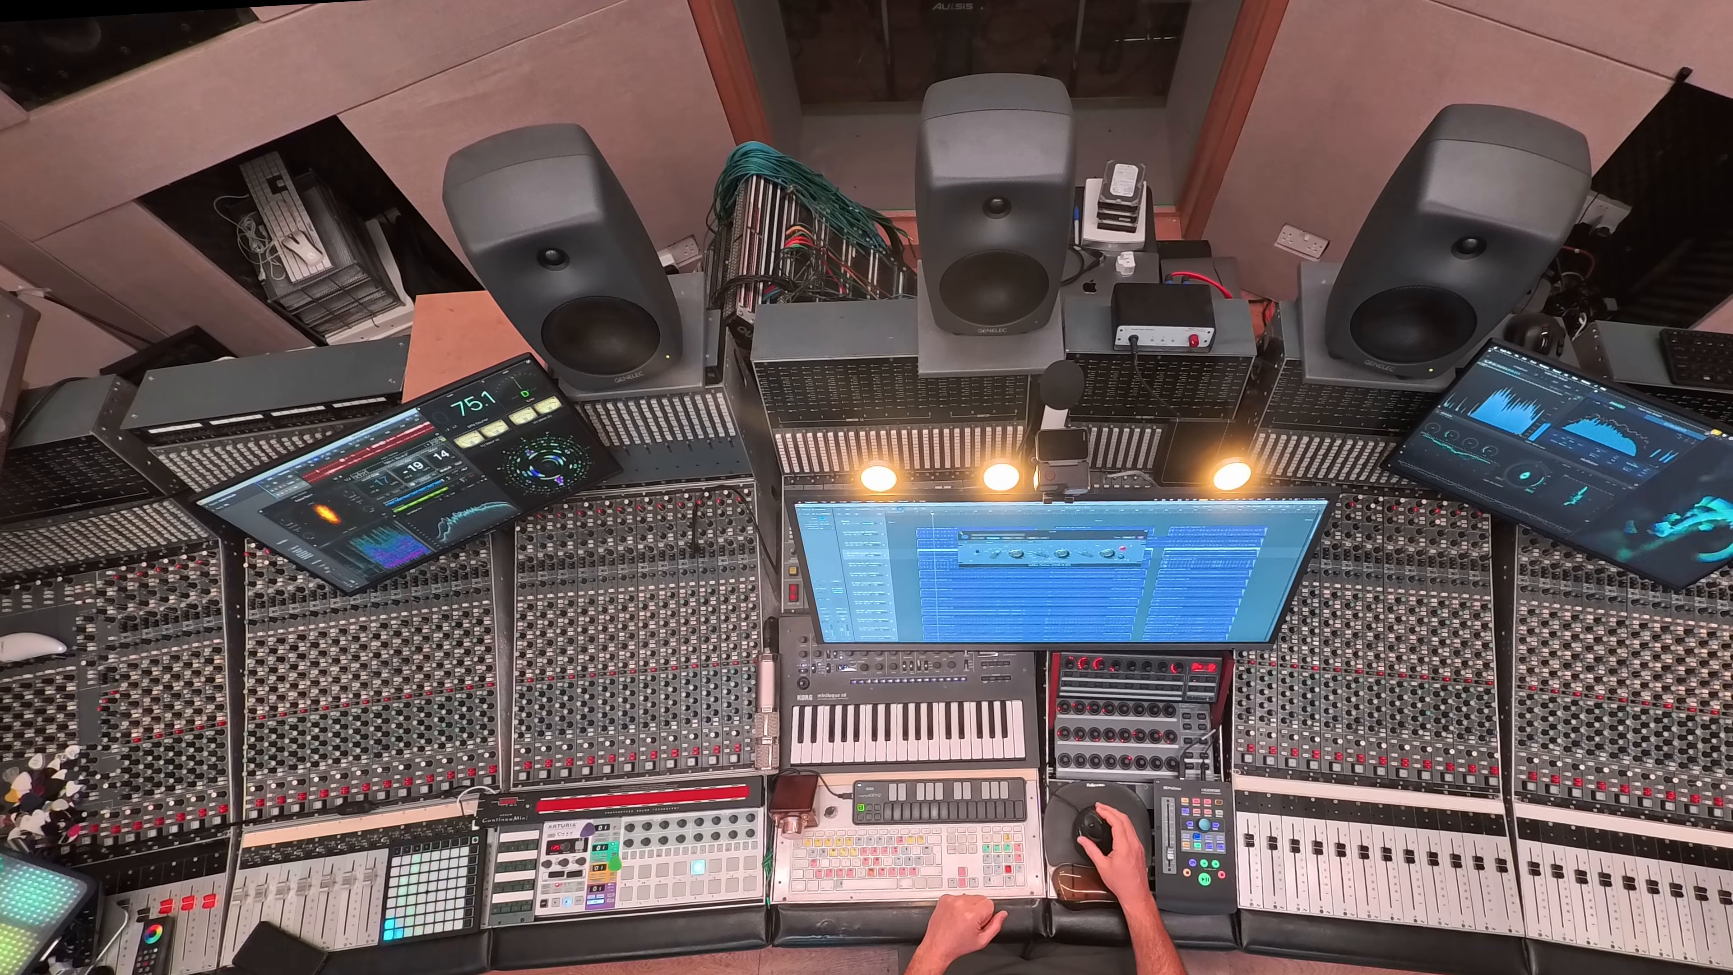
click(962, 533)
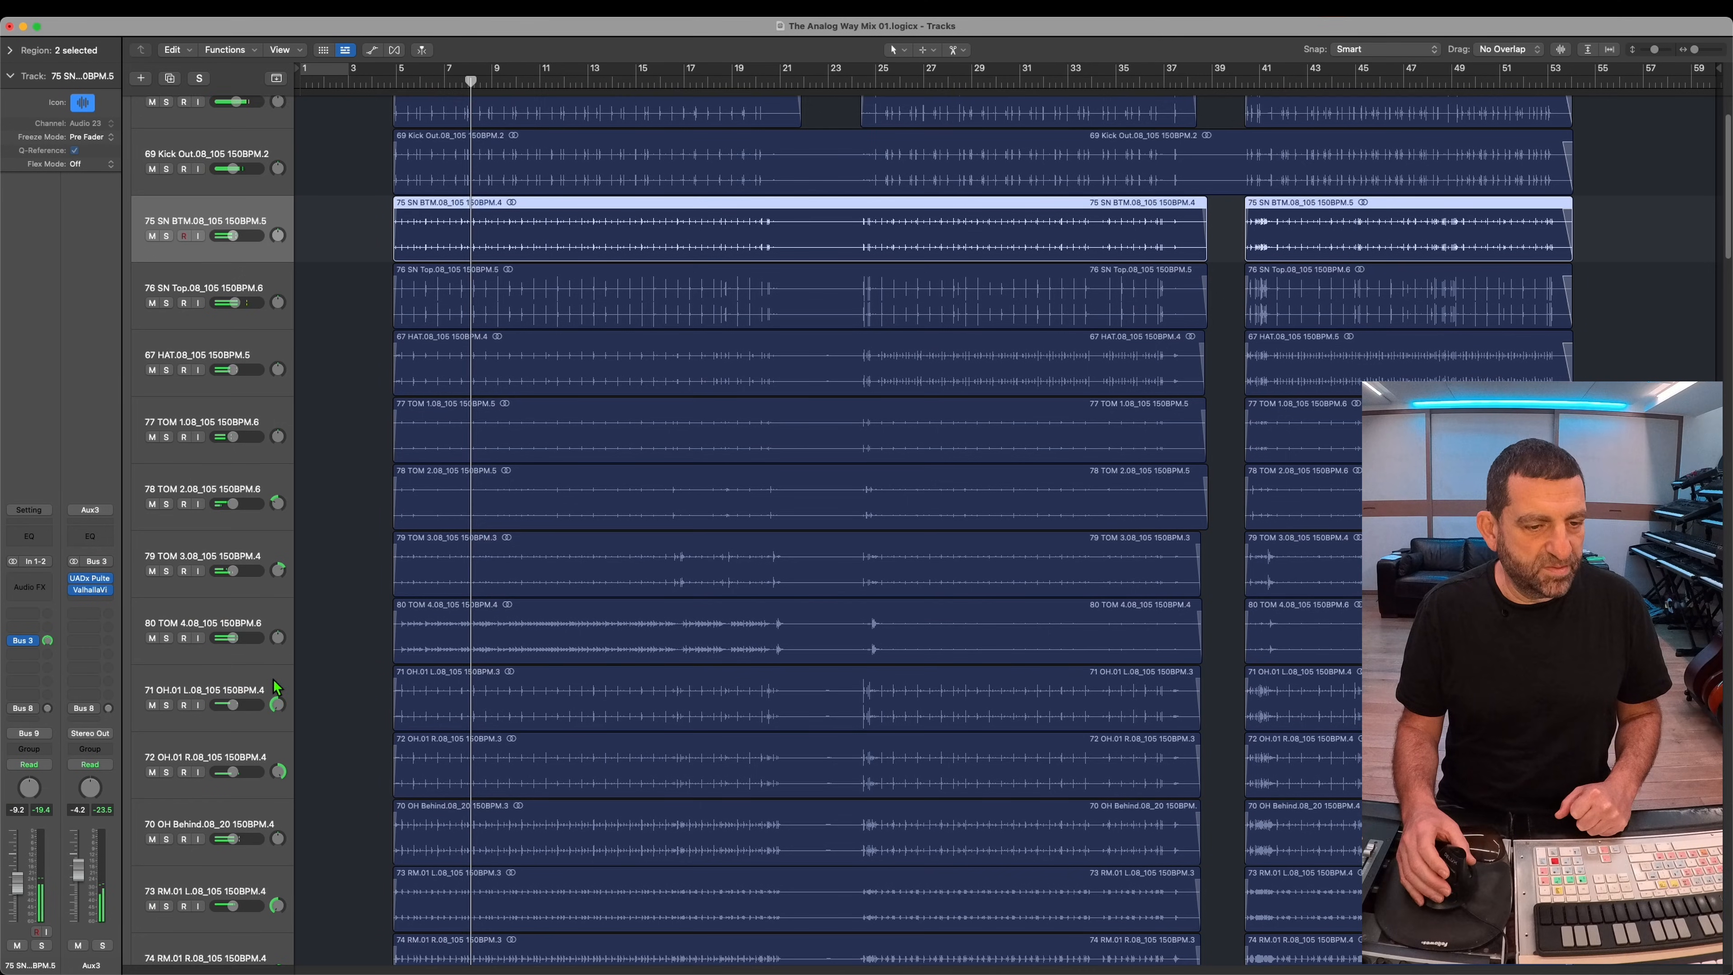
Step: Lower the 76 SN Top track's volume slightly while replaying the mix from about bar 5
scroll(256, 700, down, 1)
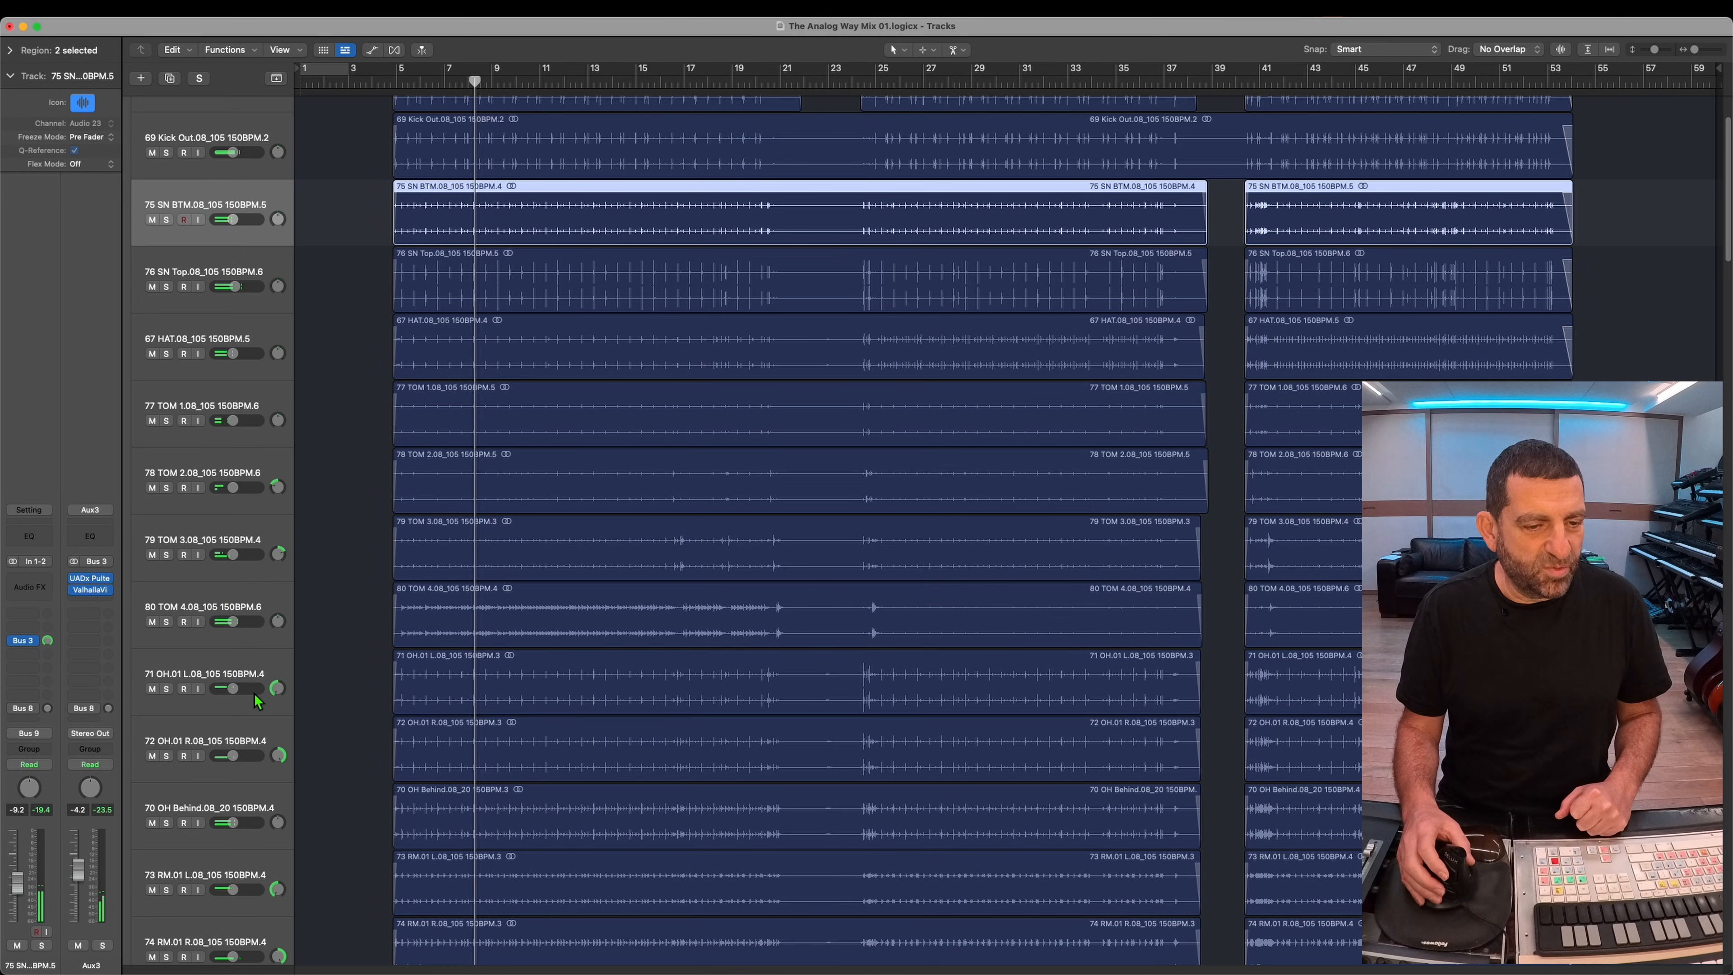
click(228, 698)
scroll(220, 824, down, 2)
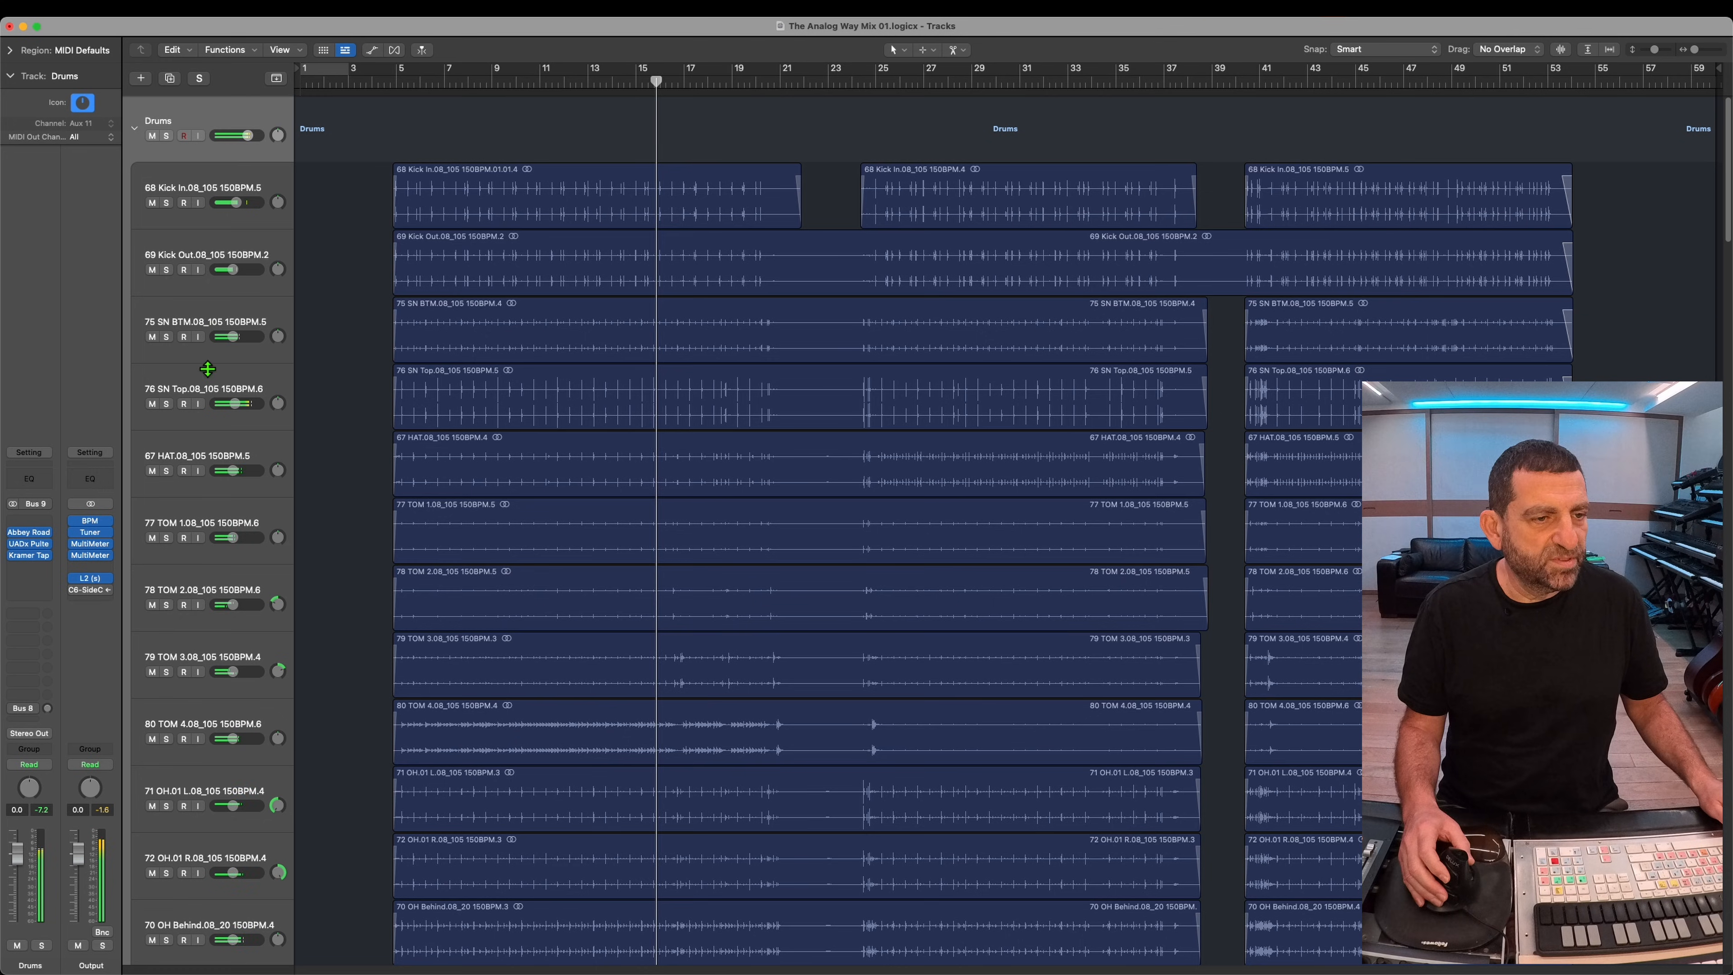
click(200, 385)
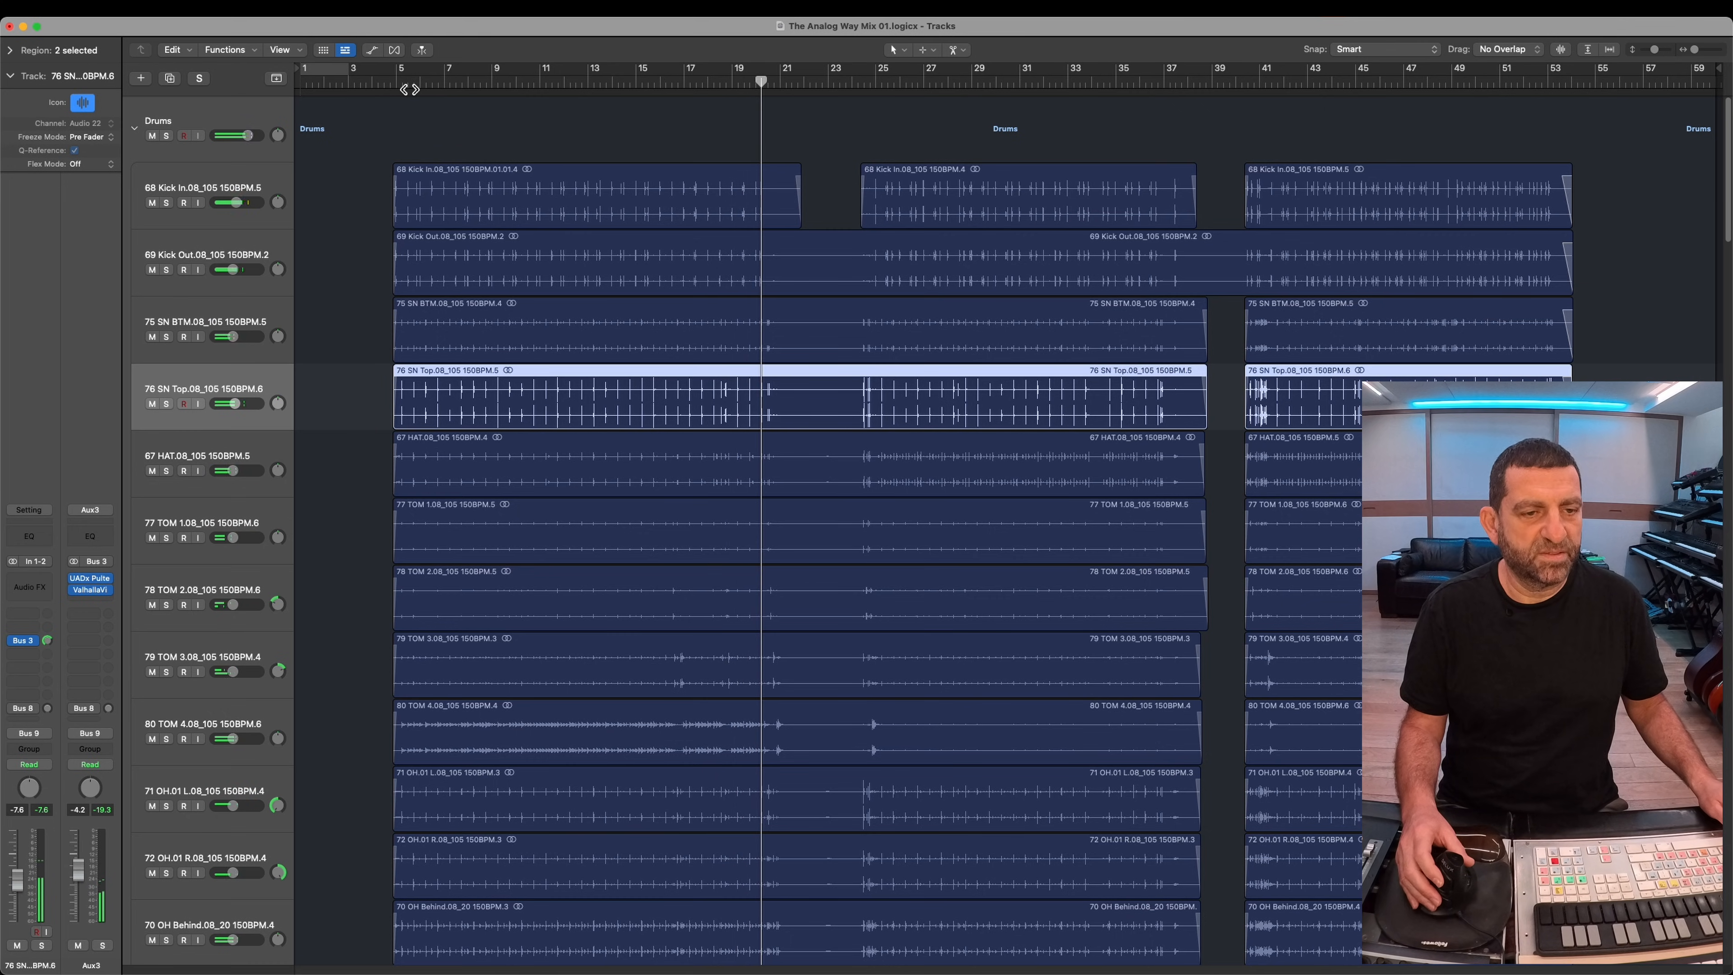
key(space)
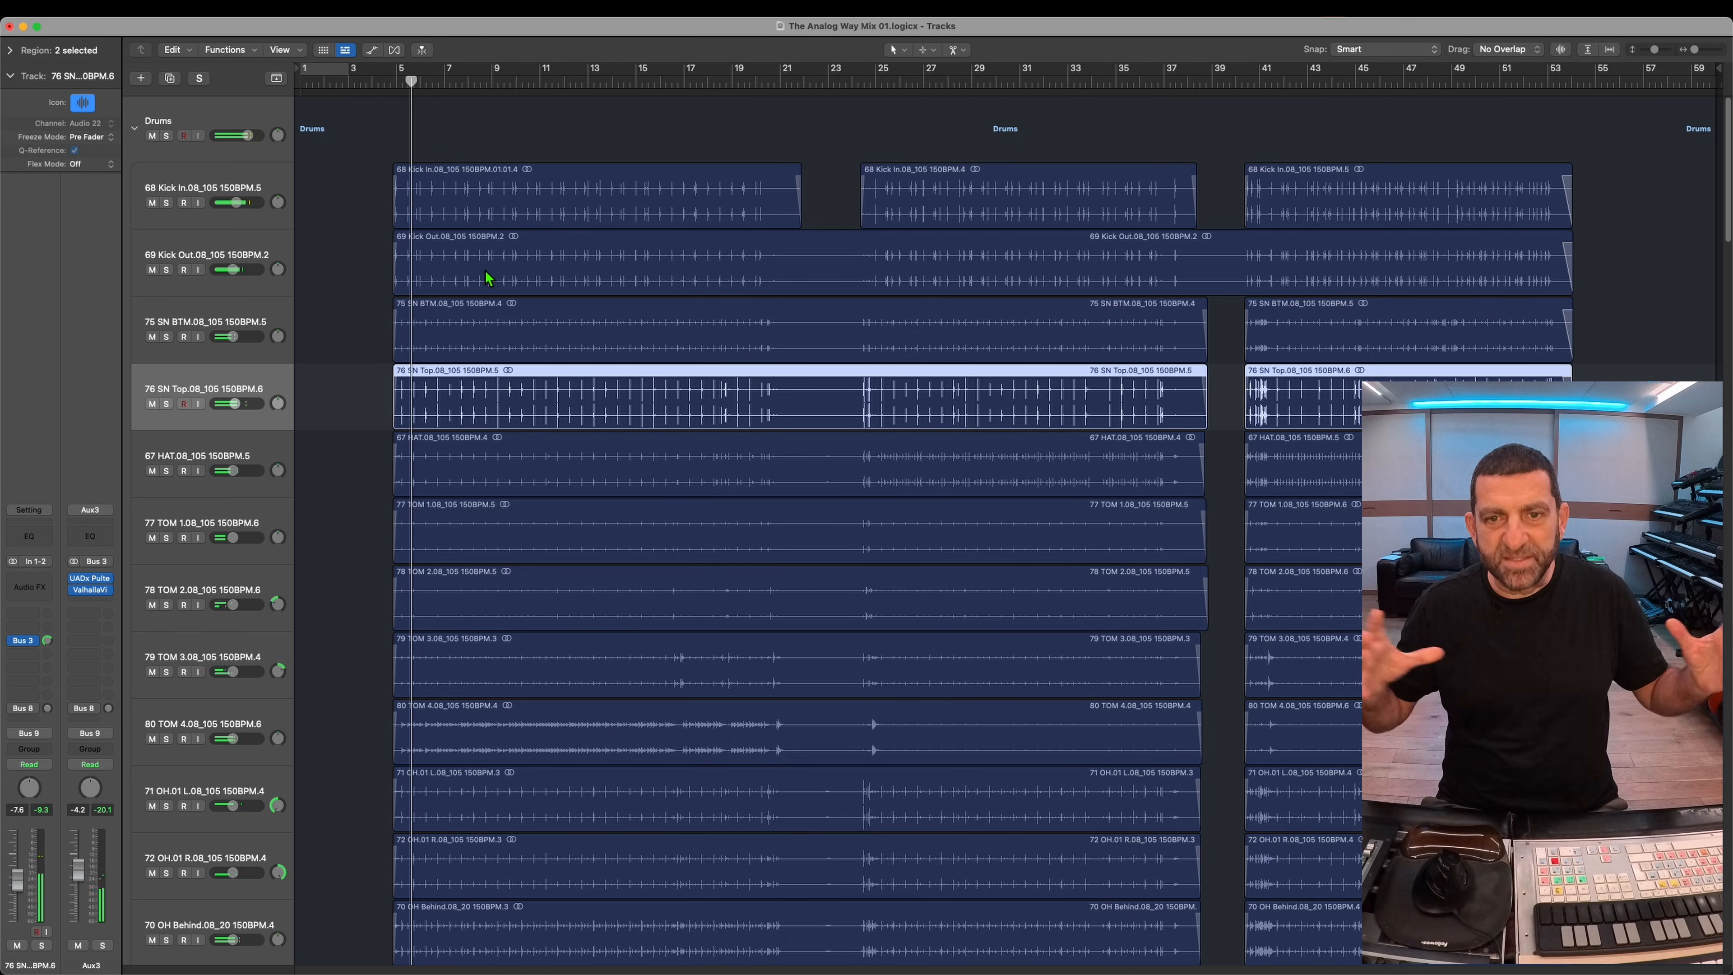
key(space)
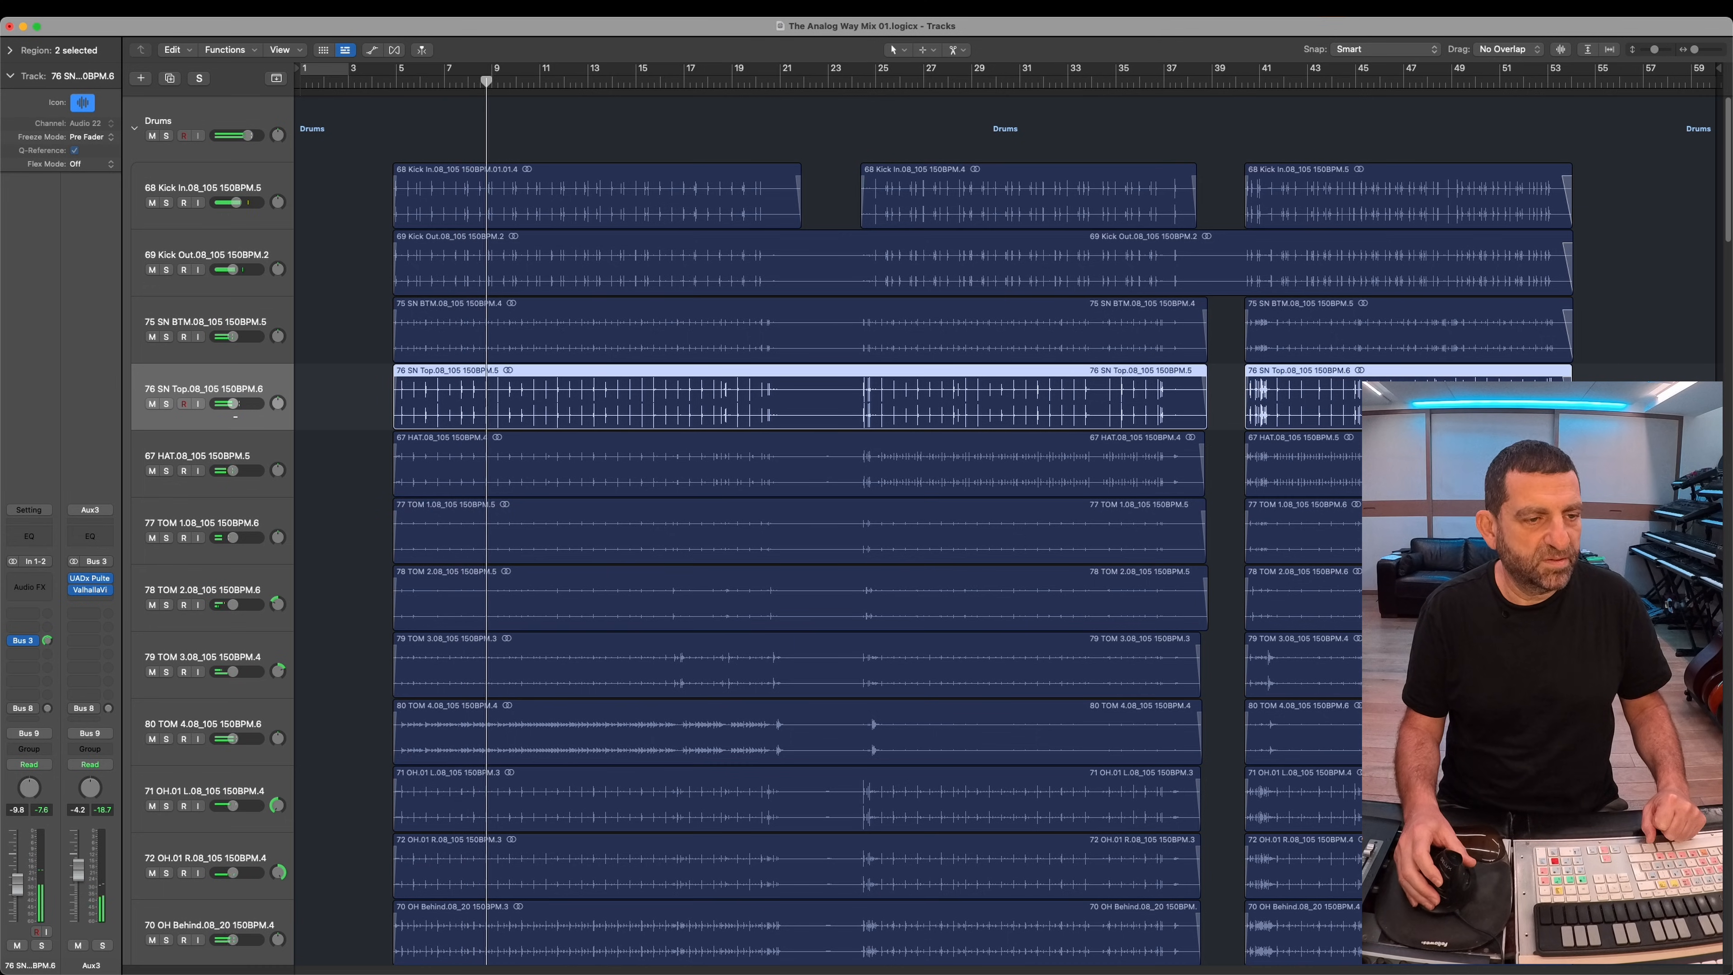
Step: Insert Noise Gate Logic in Ducker mode on the Drums bus, with 76 SN Top (Audio 22) as its side chain
scroll(887, 519, down, 3)
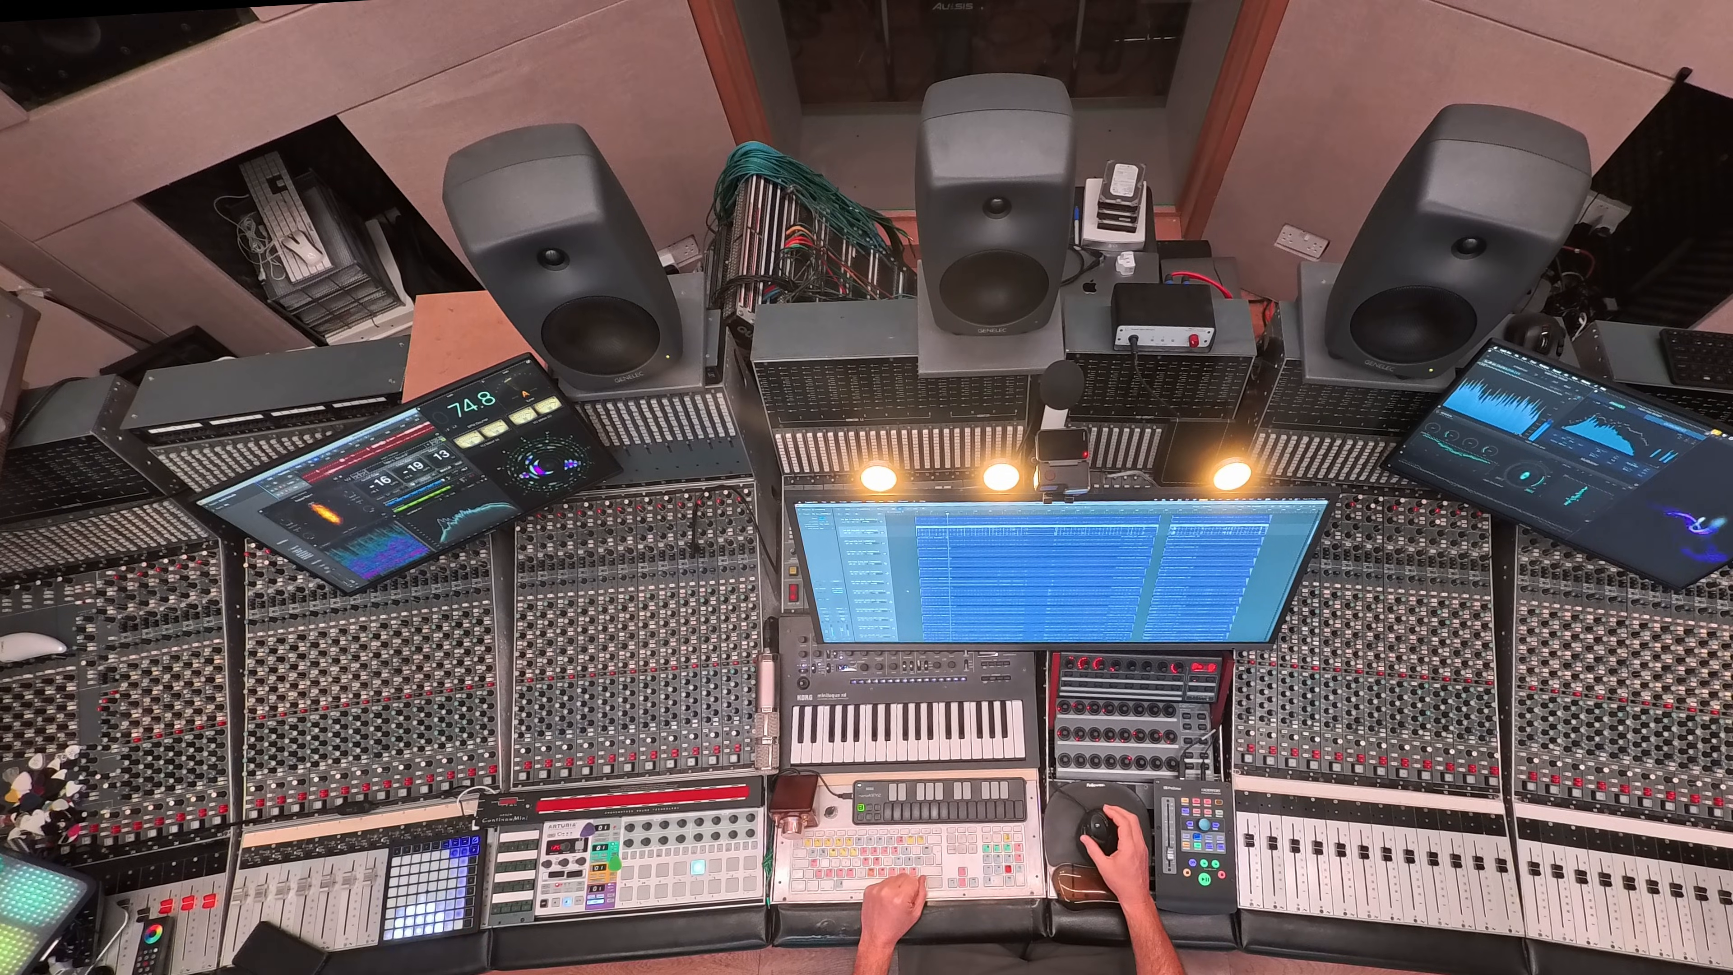
scroll(907, 592, up, 3)
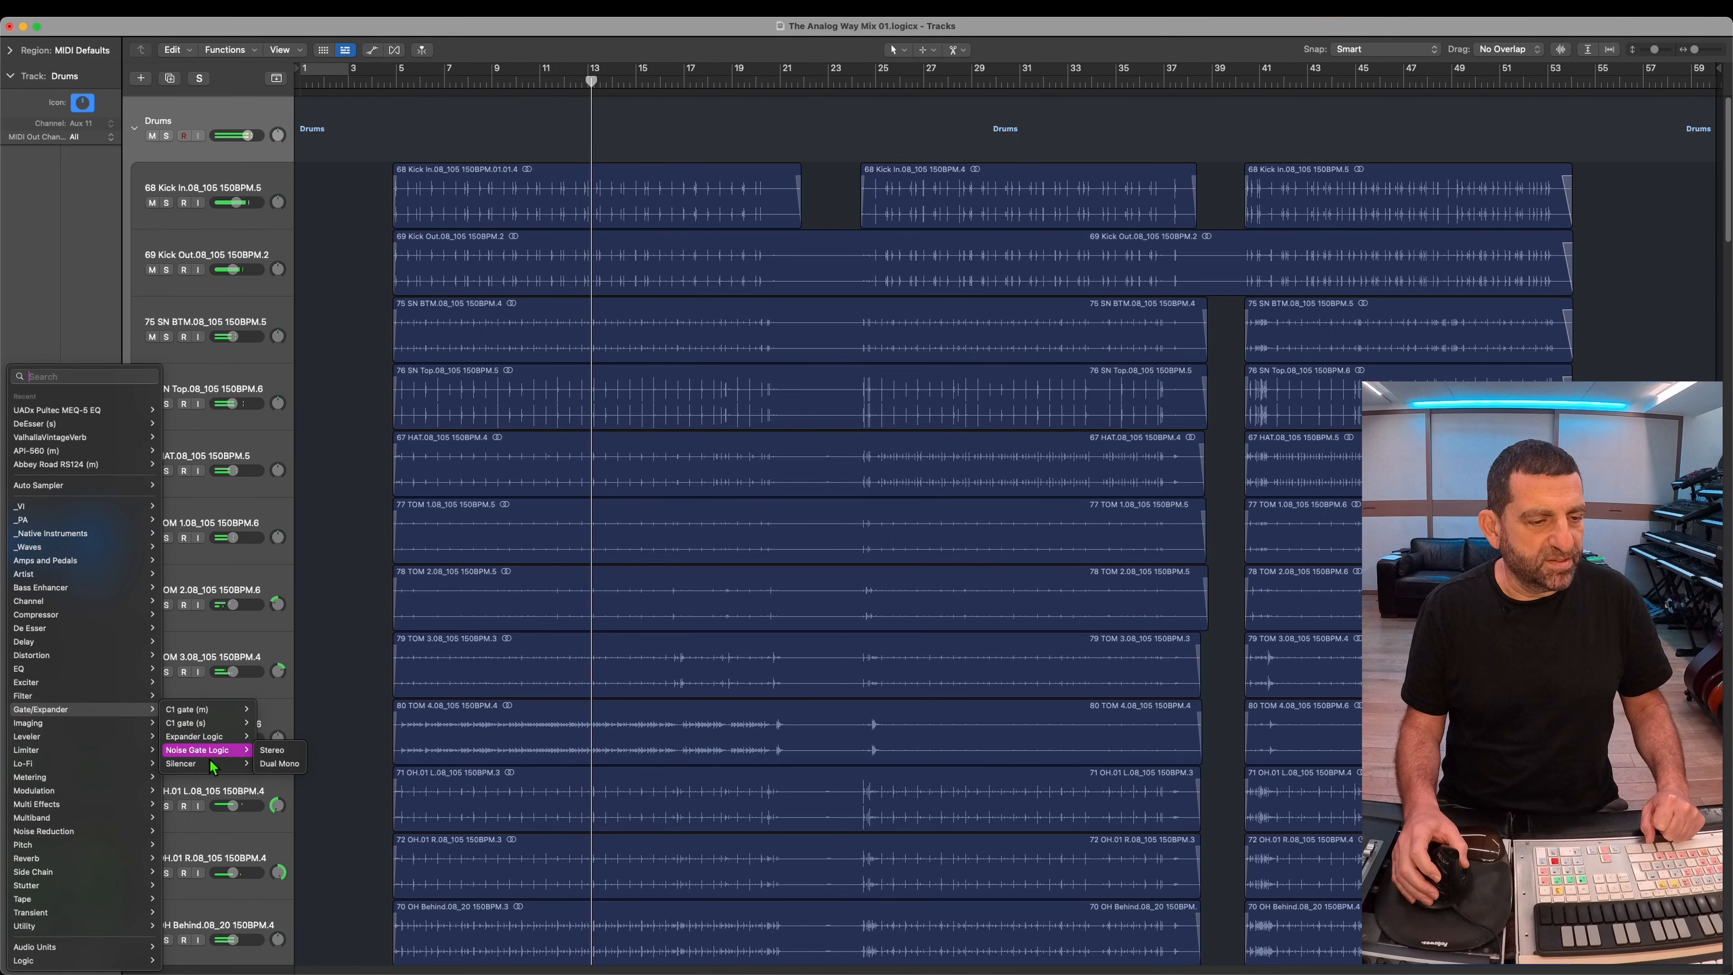
click(205, 751)
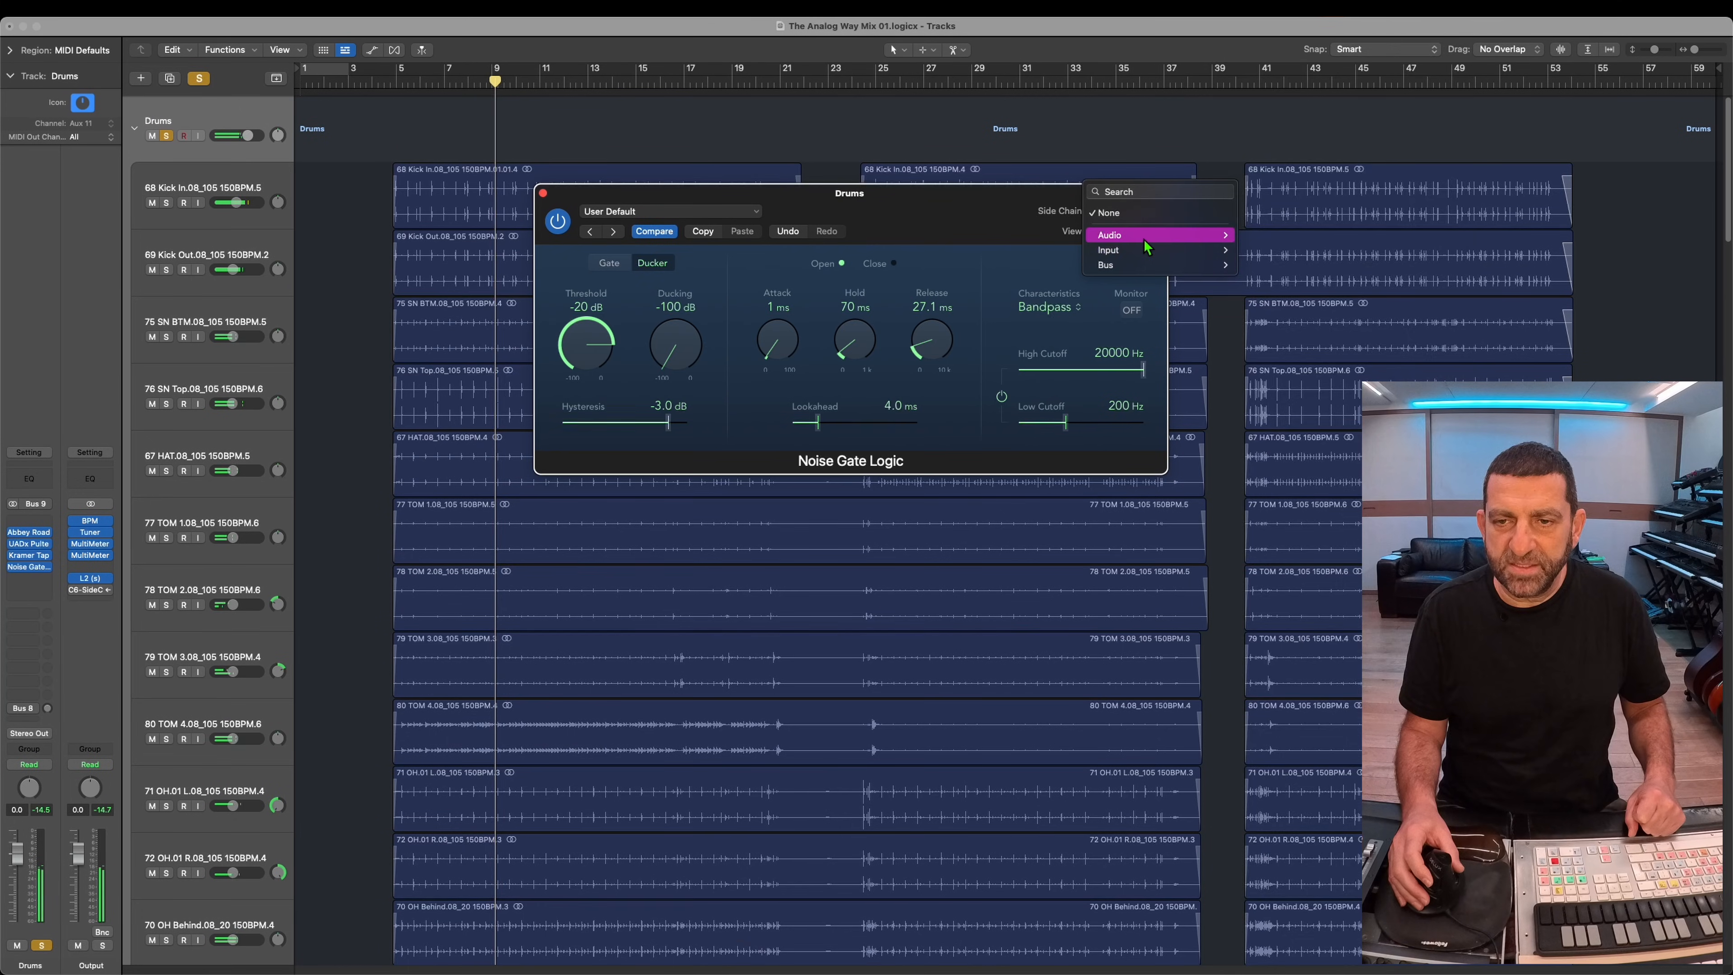
mouse_move(1144, 238)
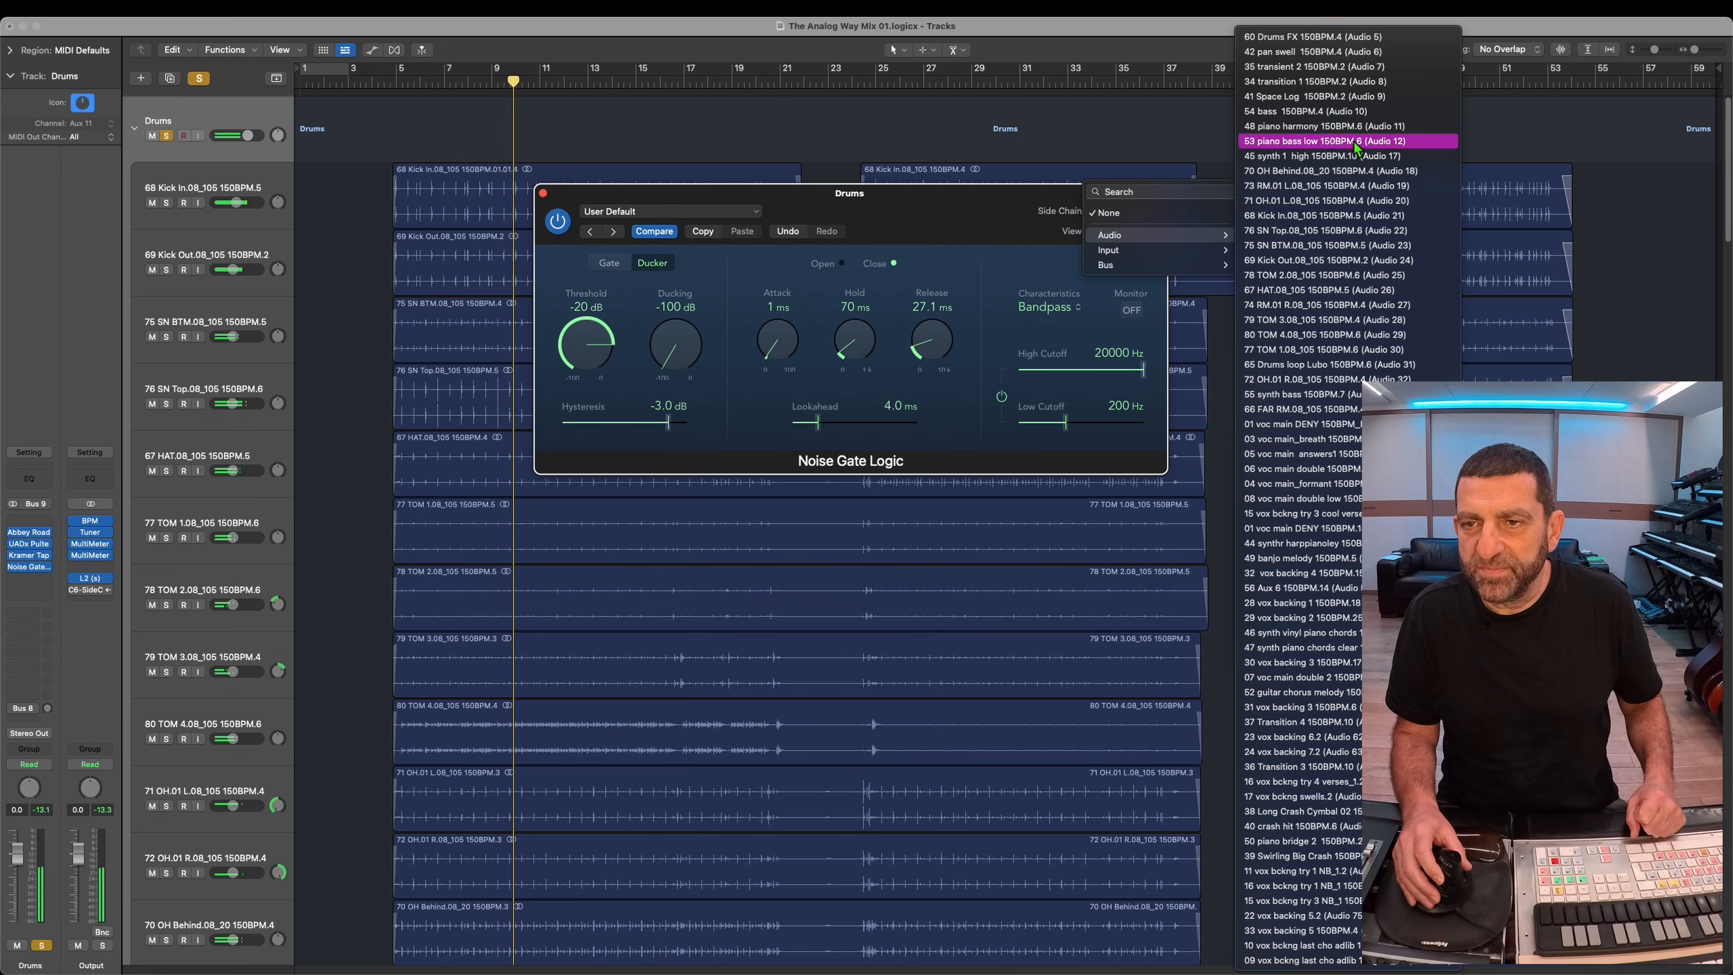
click(1331, 230)
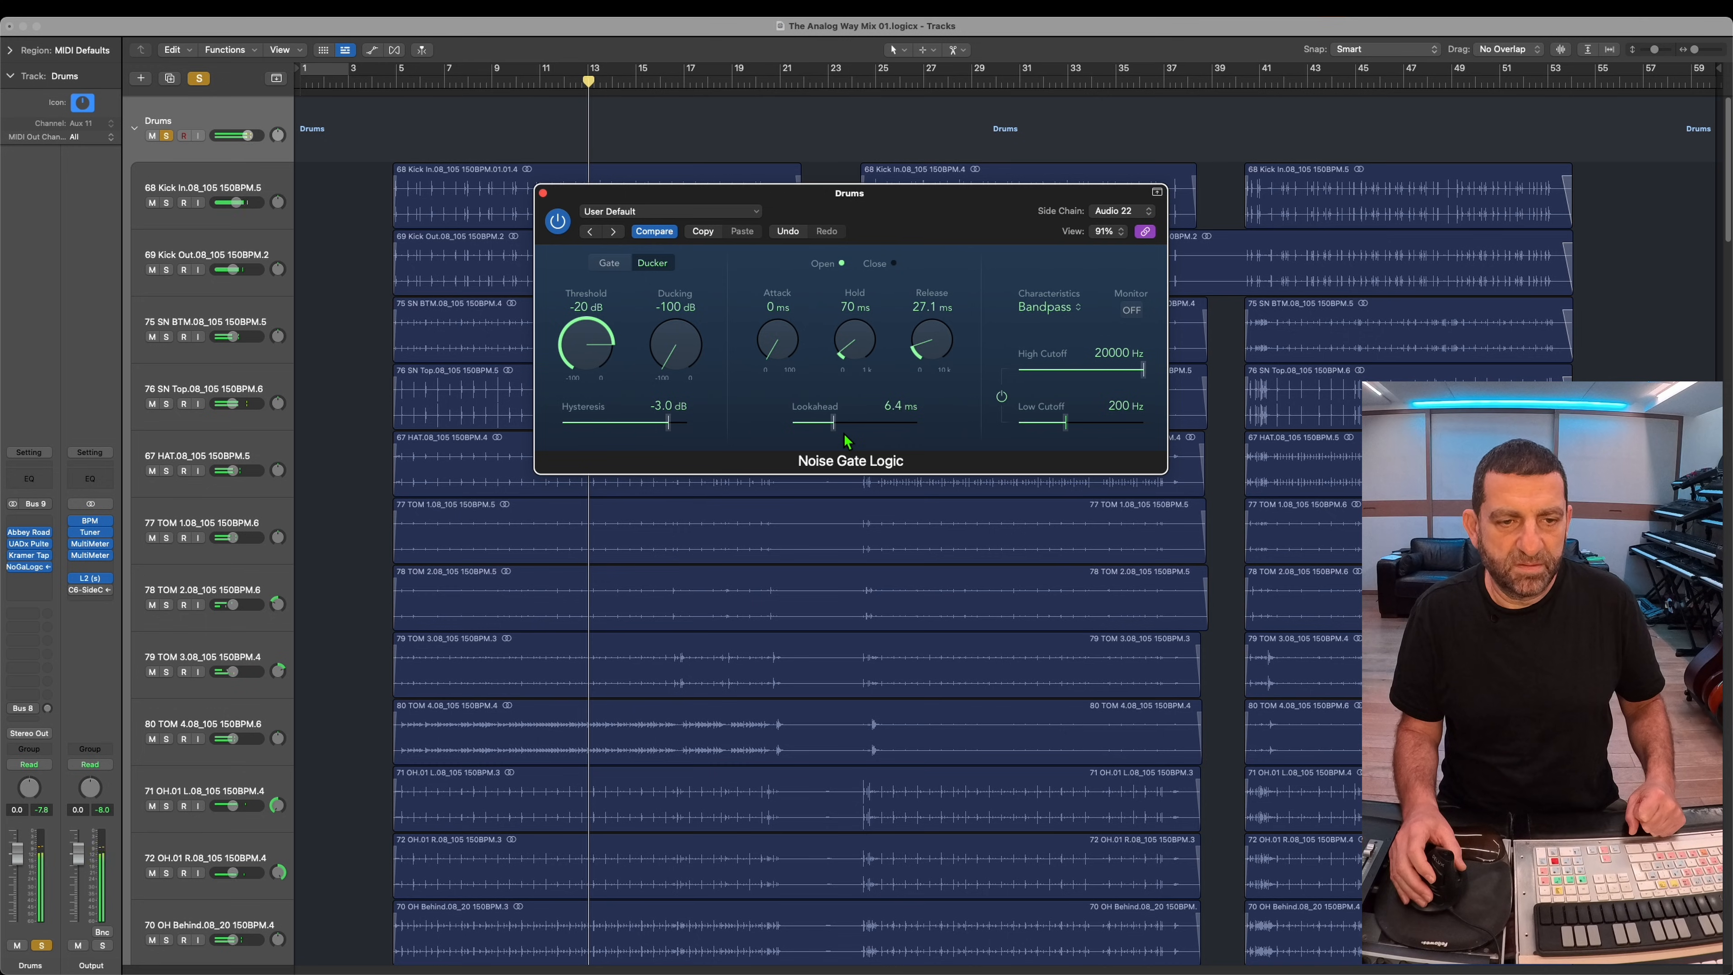
Step: Adjust the Drums ducker's ducking amount with 0 ms attack and 6.4 ms lookahead, and unsolo the Drums bus
drag(676, 344, 676, 293)
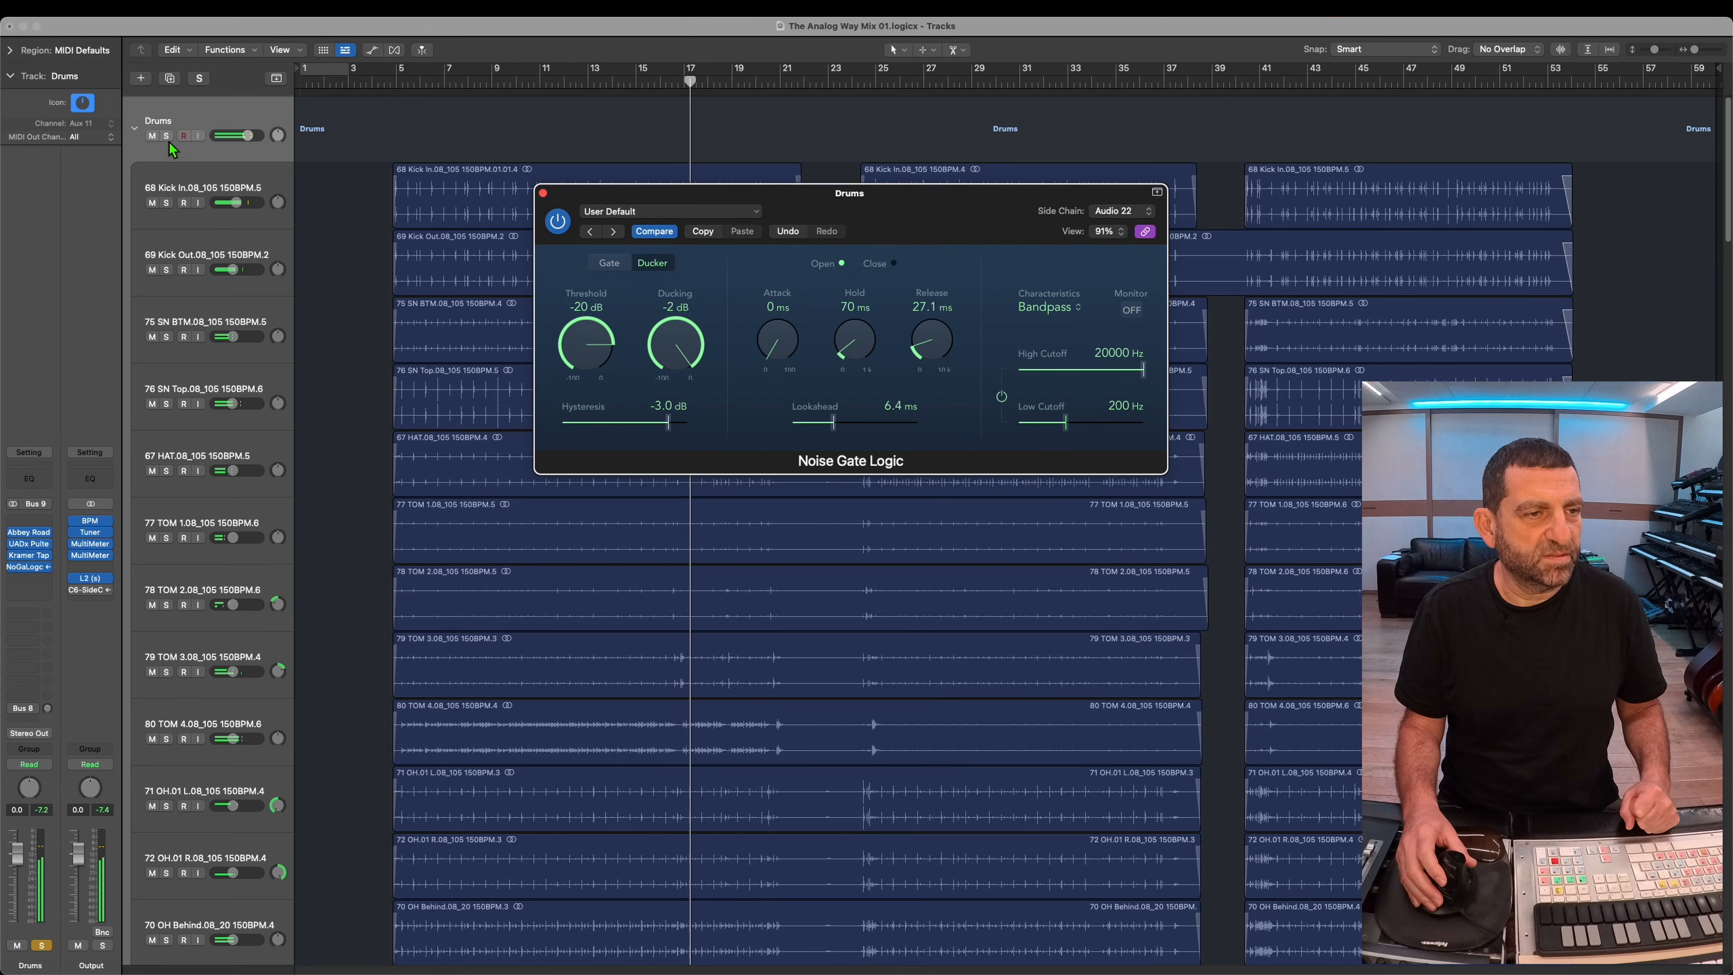
click(167, 139)
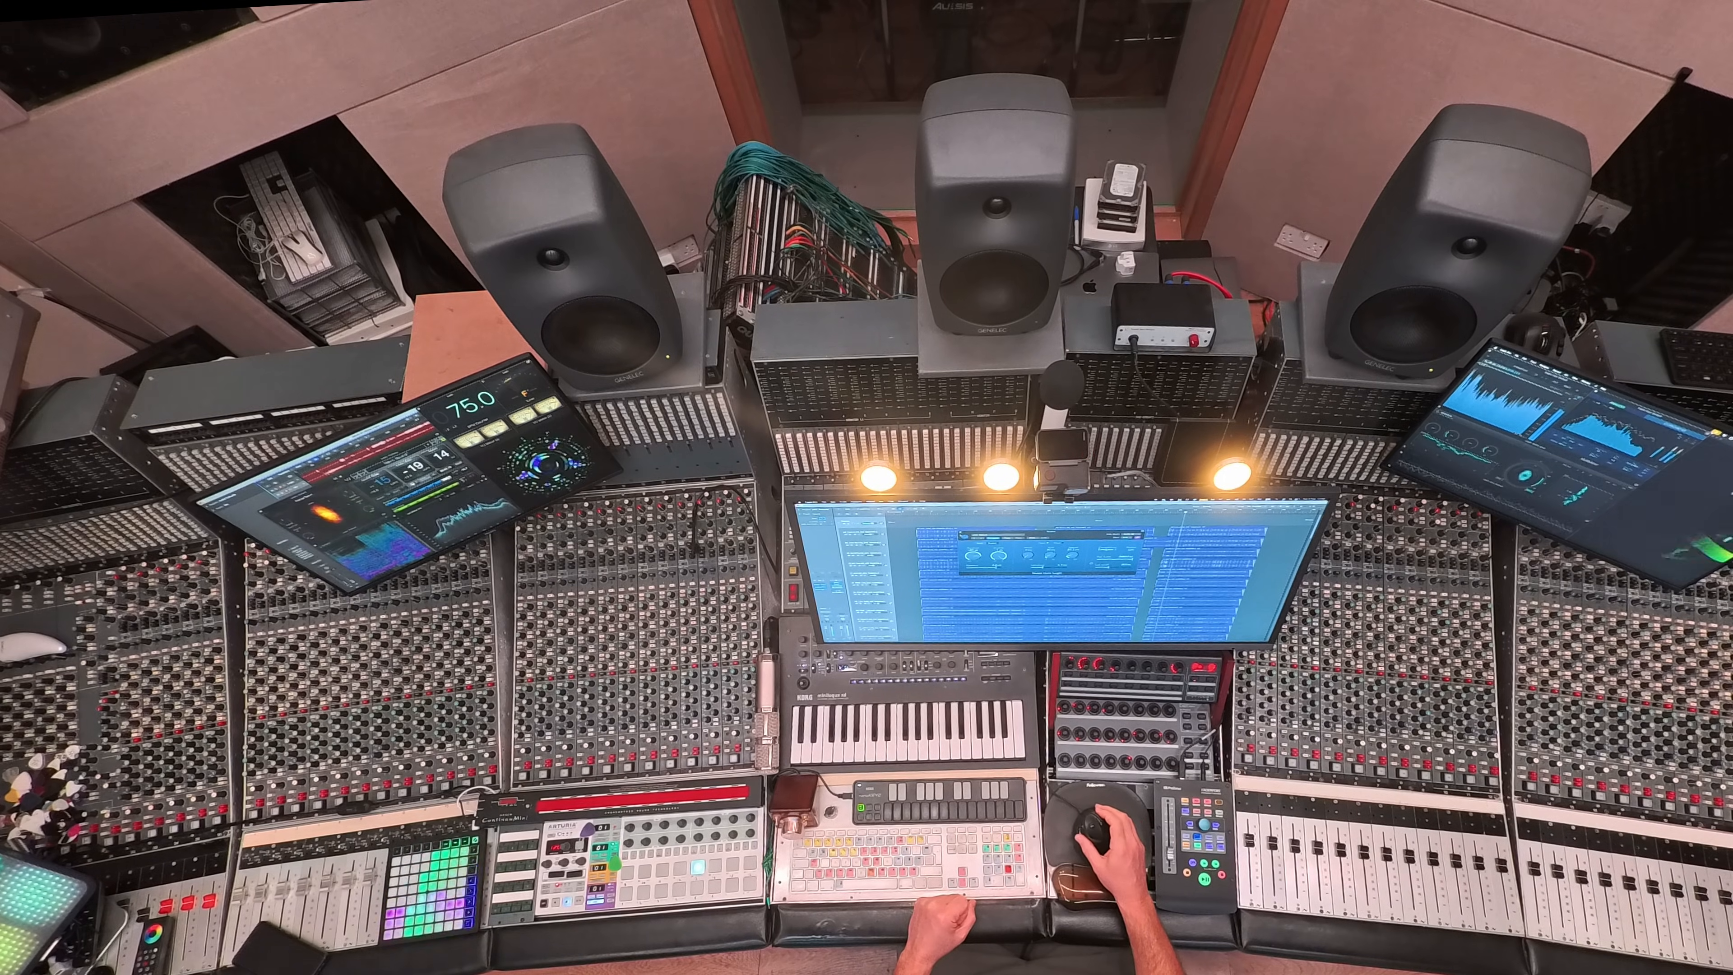
click(961, 532)
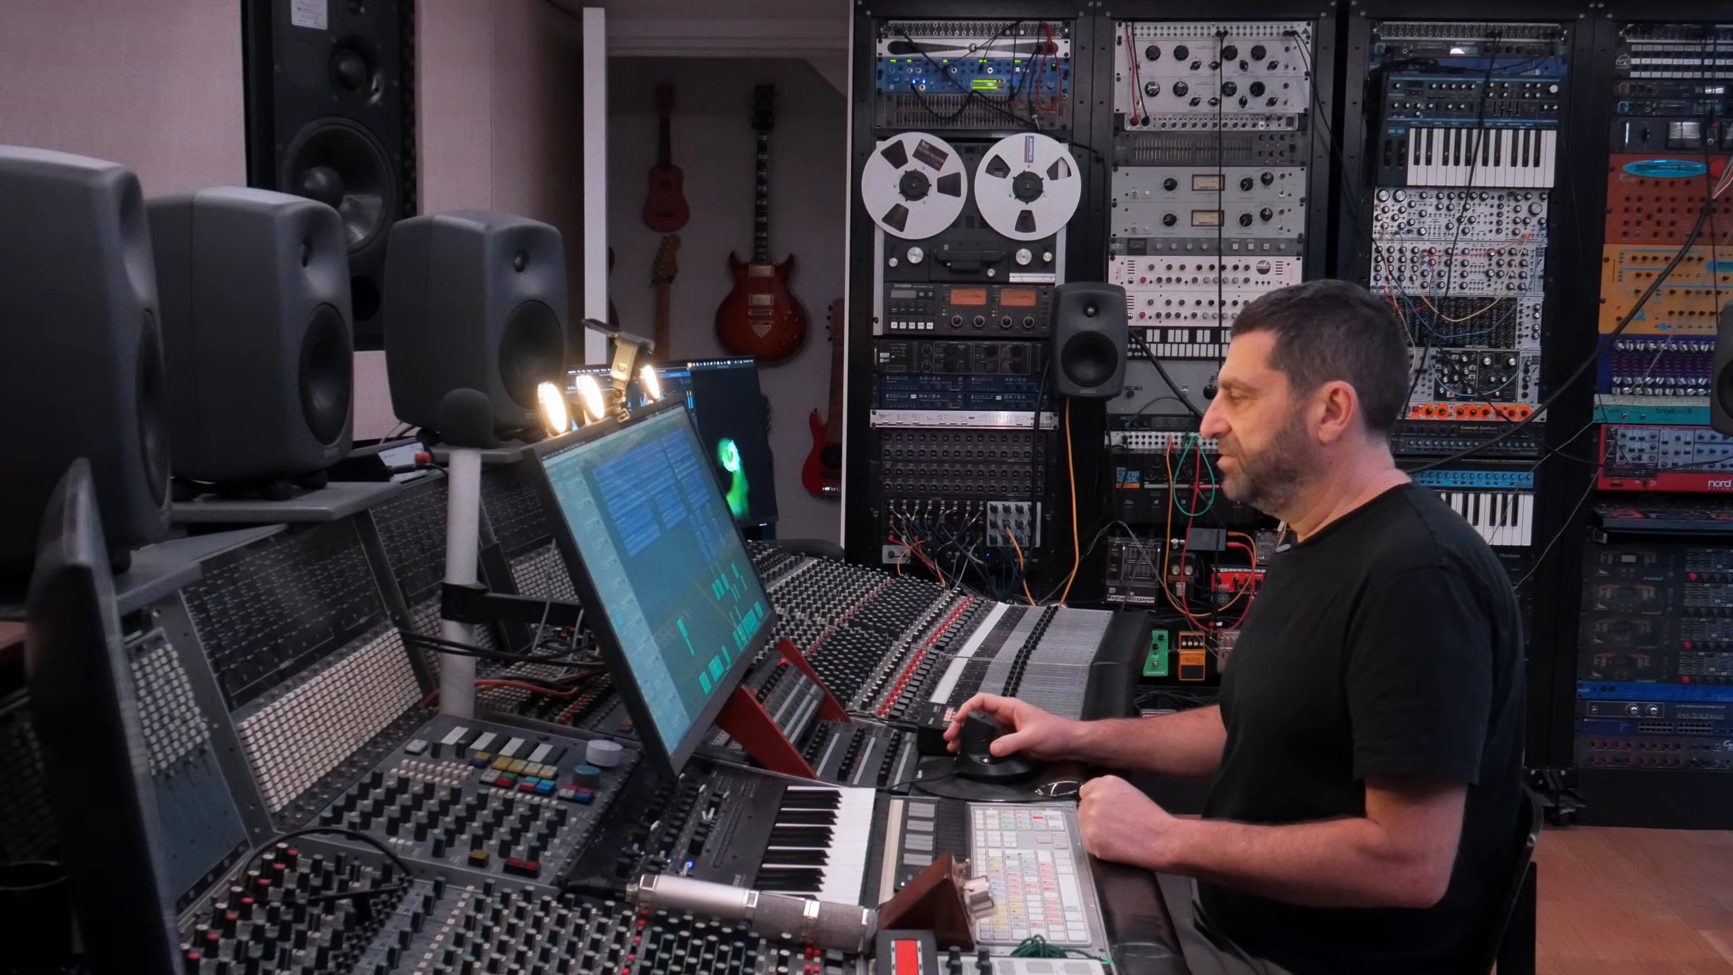
Step: Zoom in on the main vocal regions in the arrangement and hide the track automation
scroll(672, 560, down, 10)
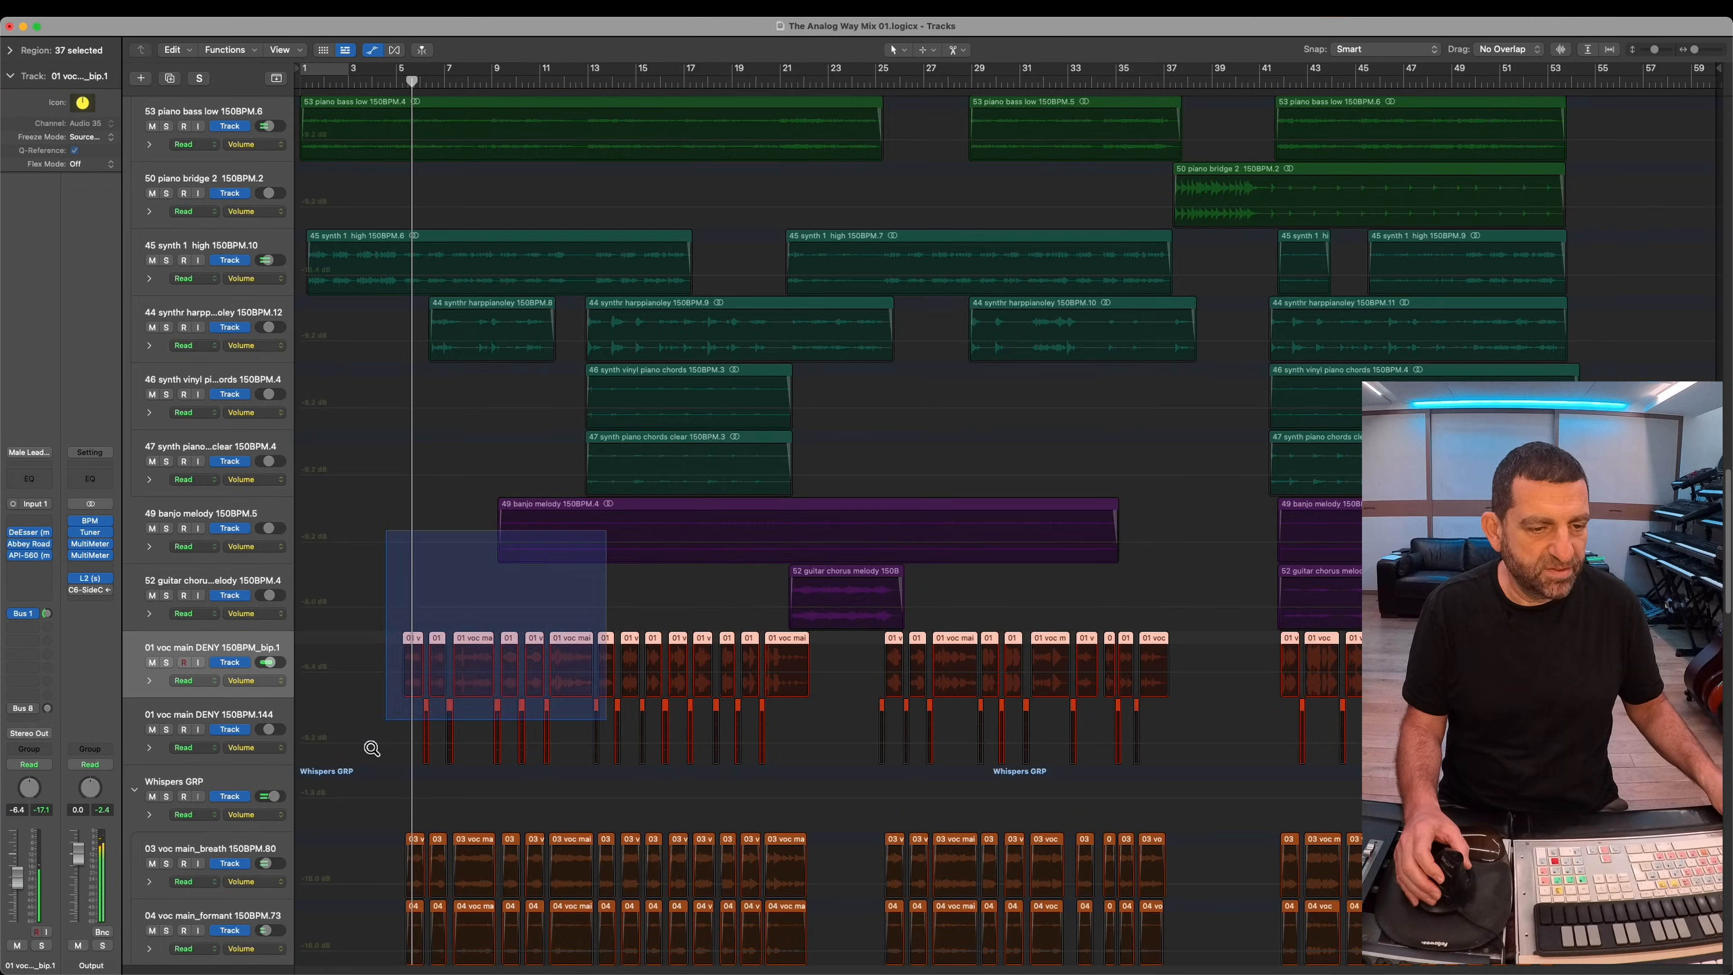
drag(387, 542, 600, 717)
drag(513, 675, 1098, 647)
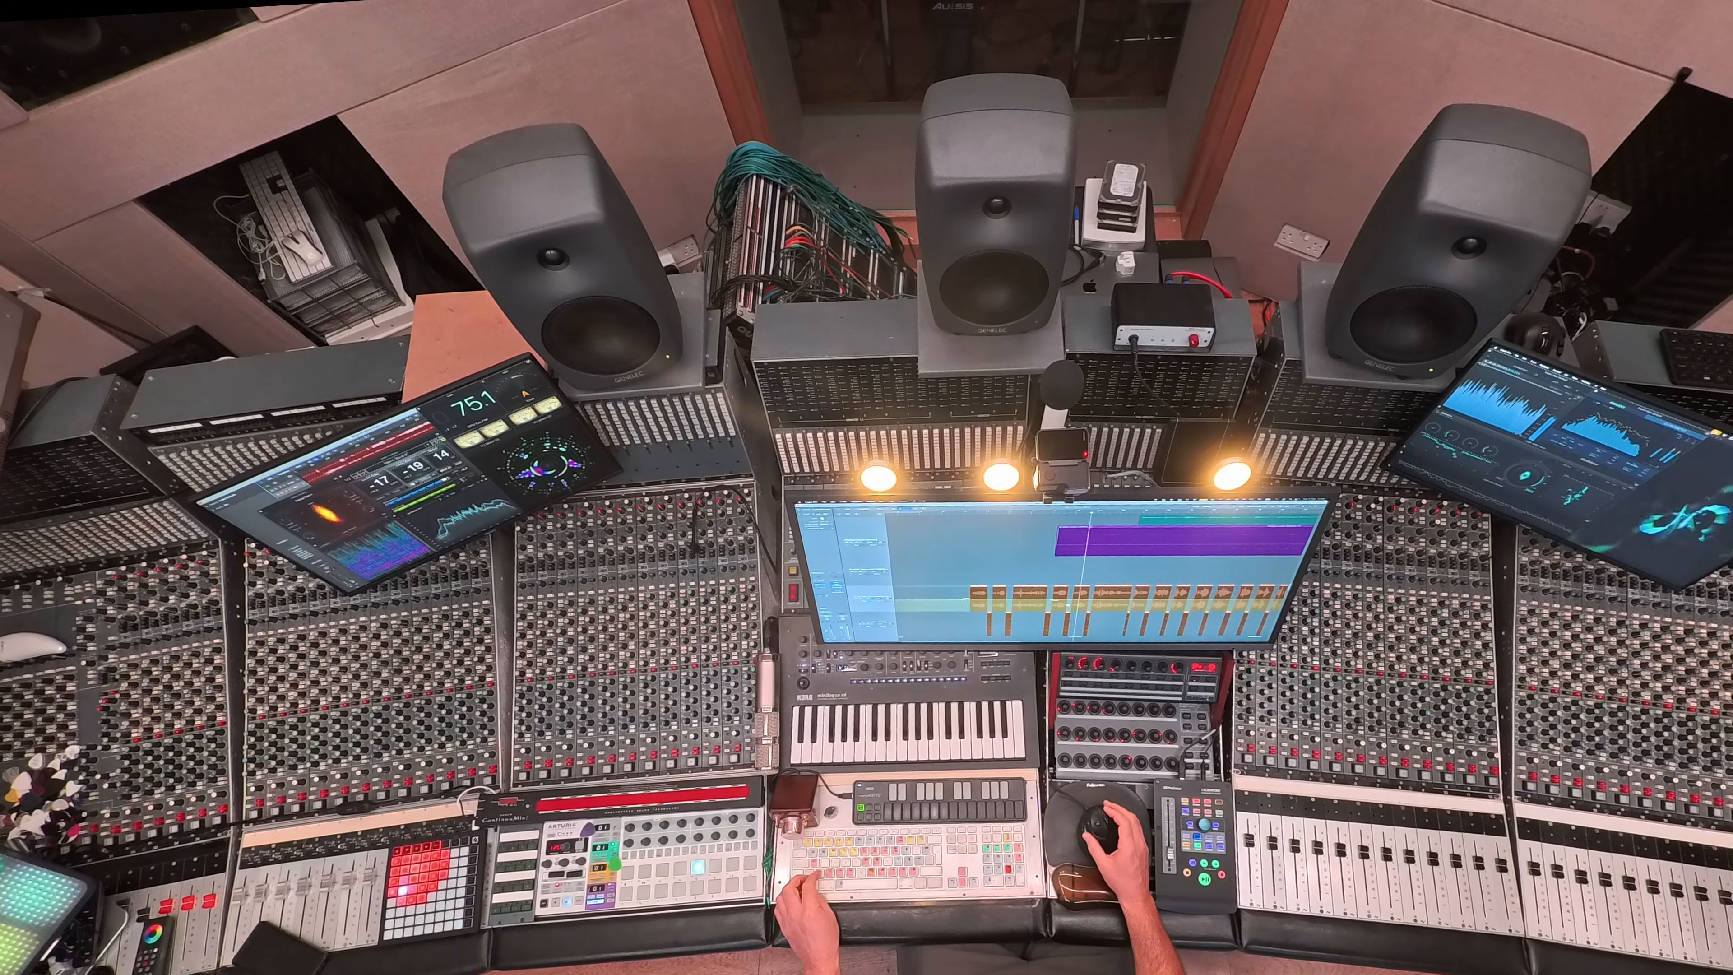
key(z)
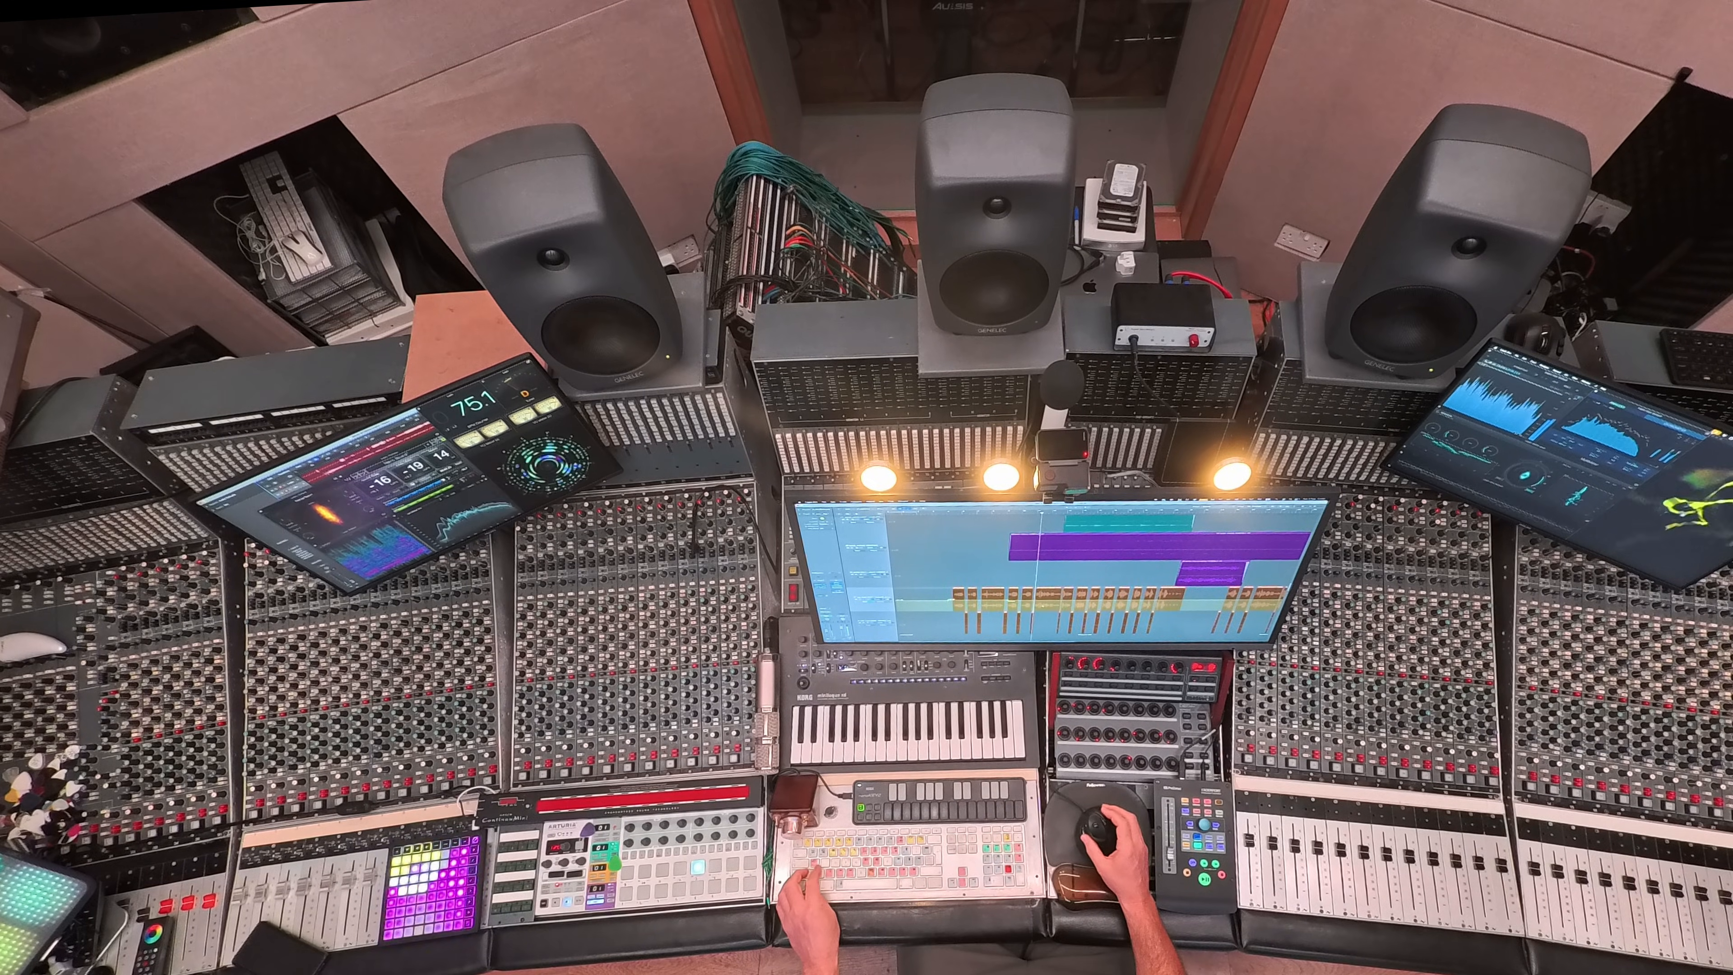
key(a)
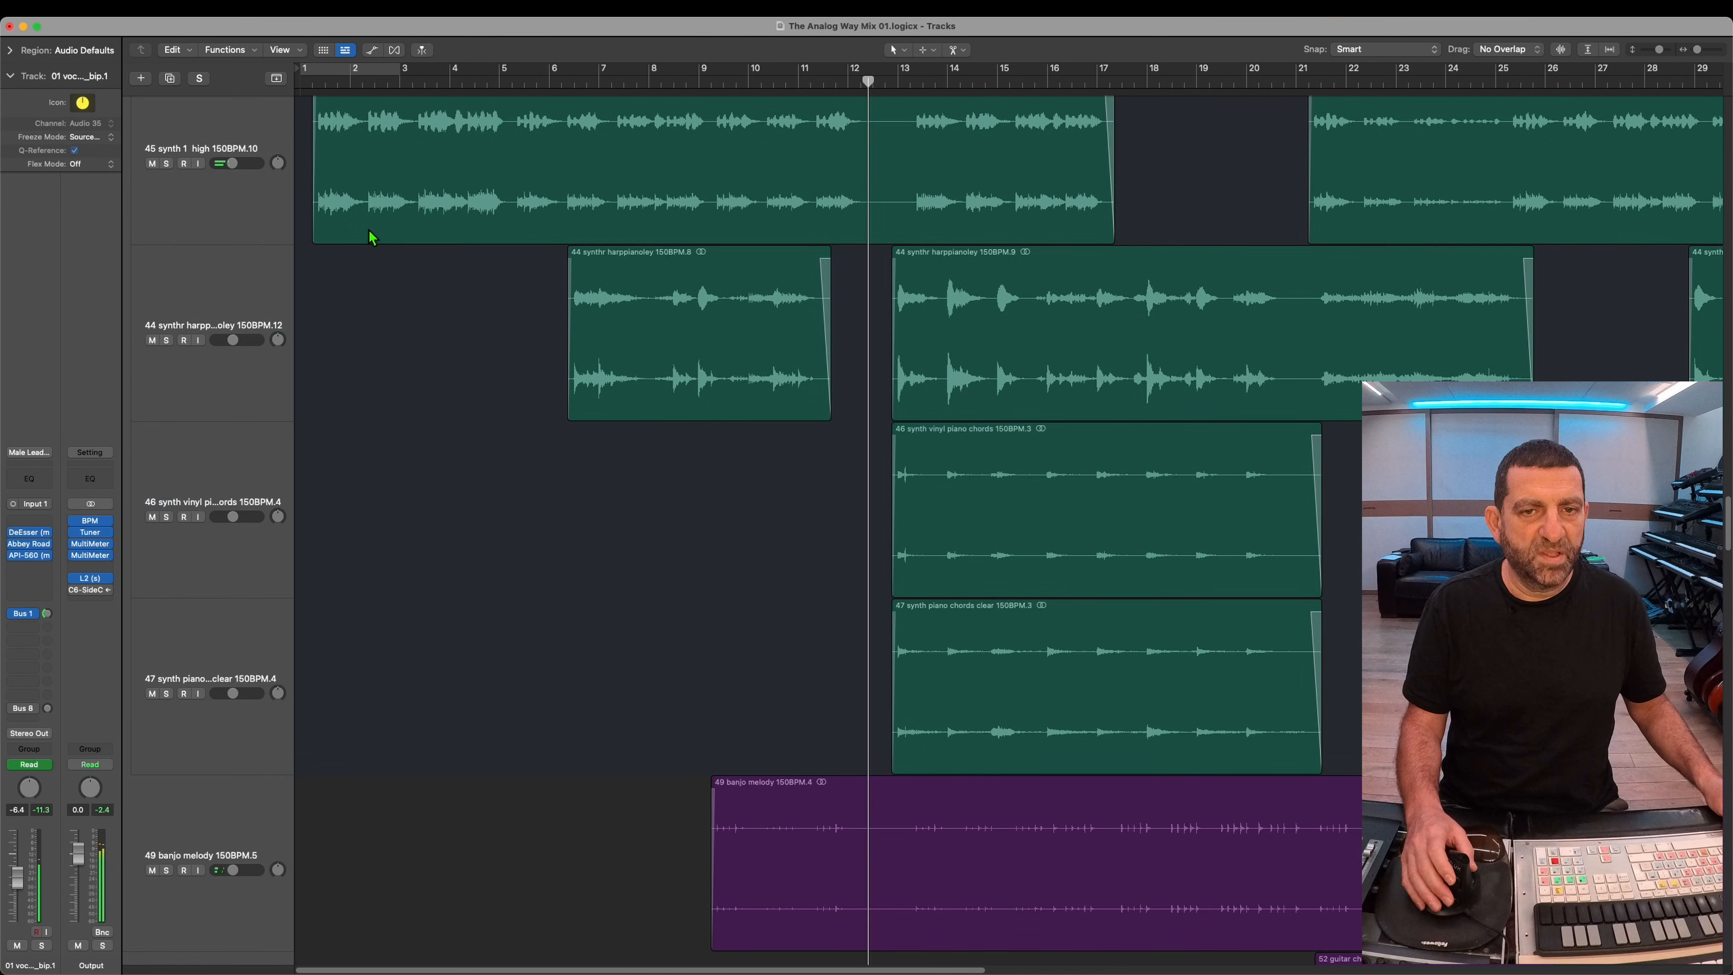
Step: Insert a mono API-560 equalizer on the 68 Kick In track and cut its 250 Hz band
scroll(368, 228, down, 3)
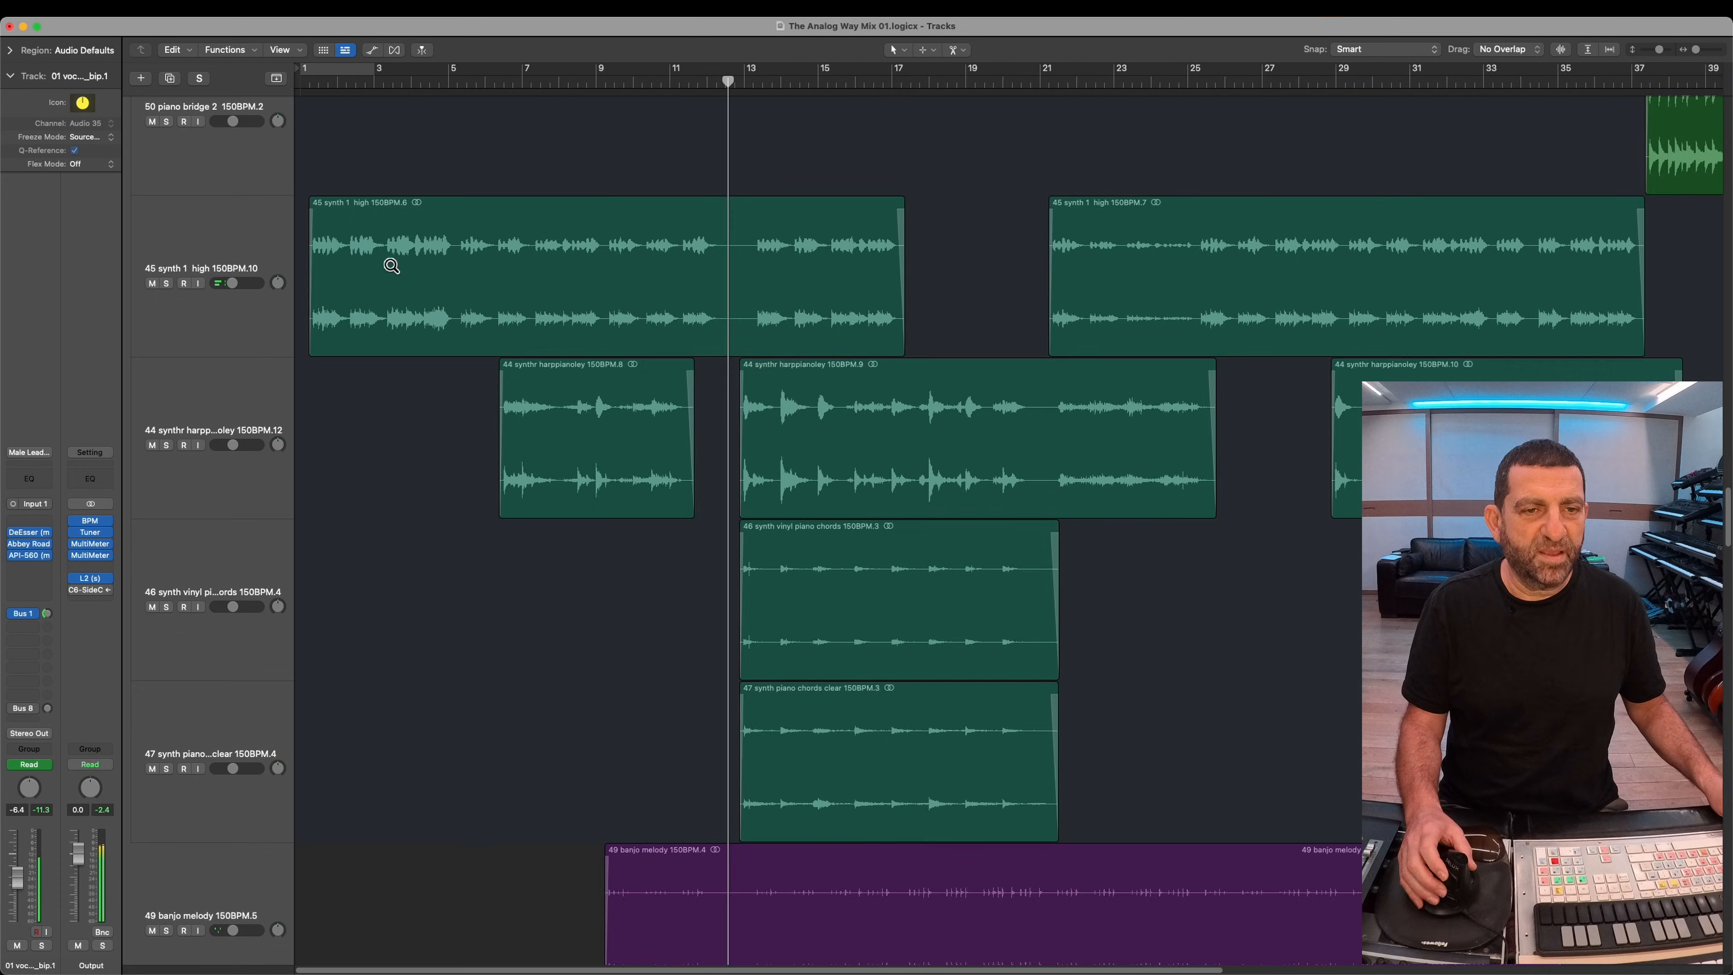
scroll(396, 236, up, 15)
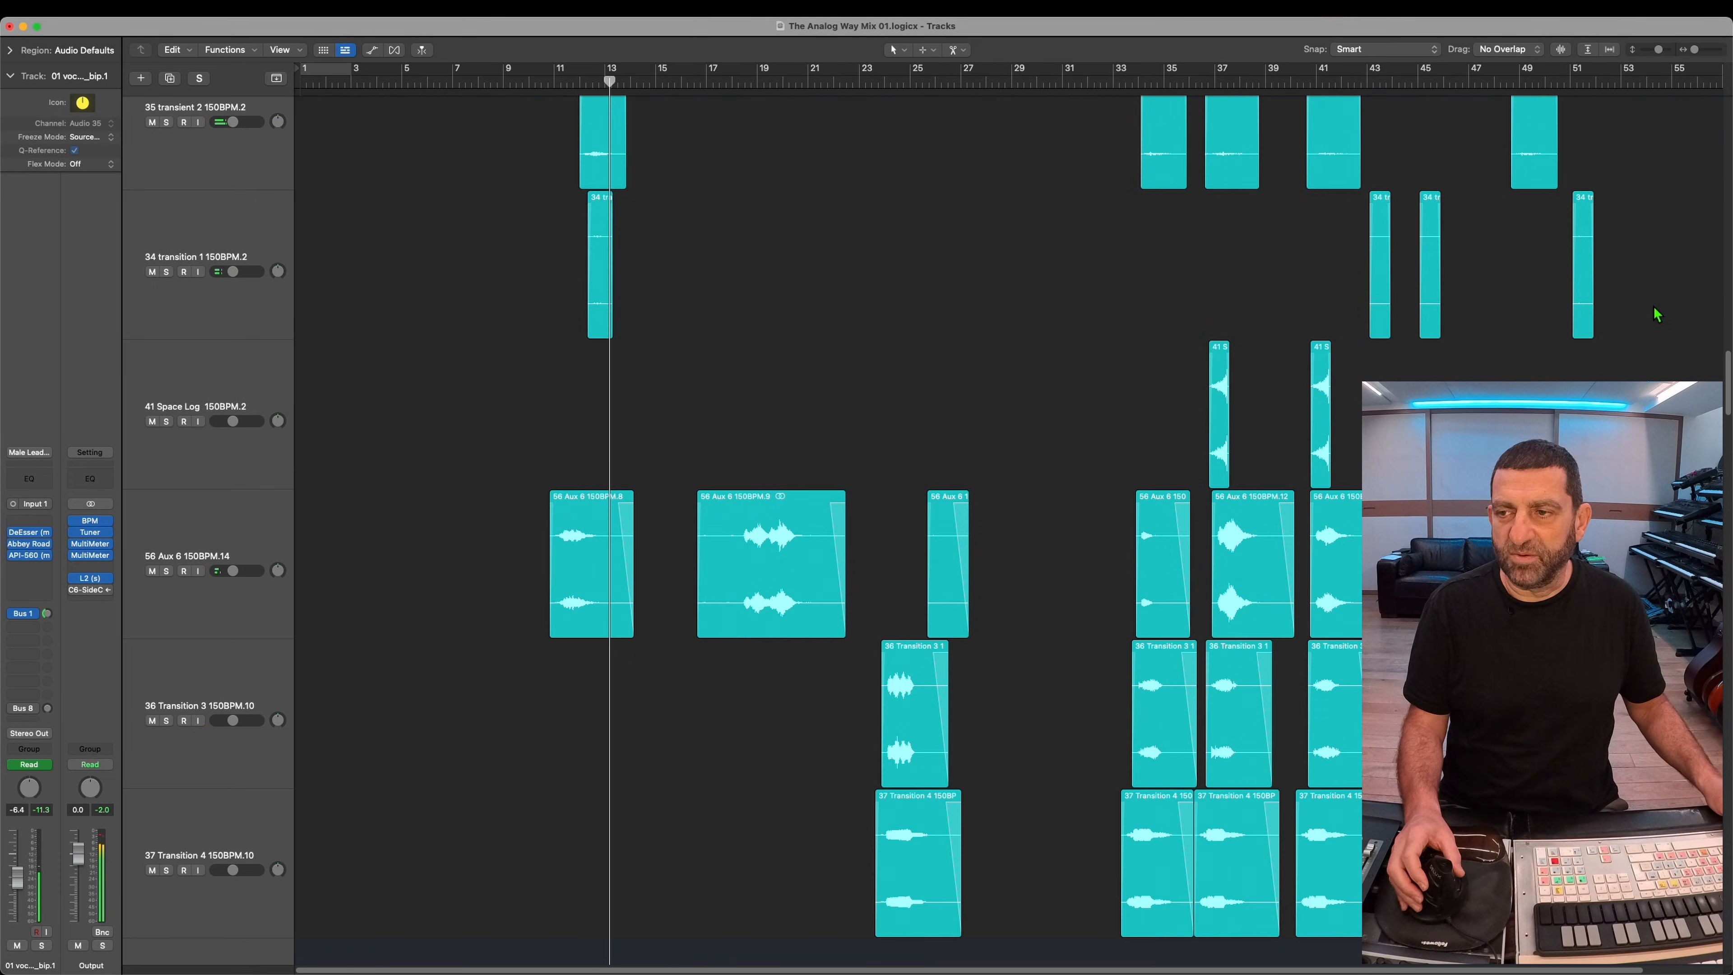
drag(1728, 377, 1728, 123)
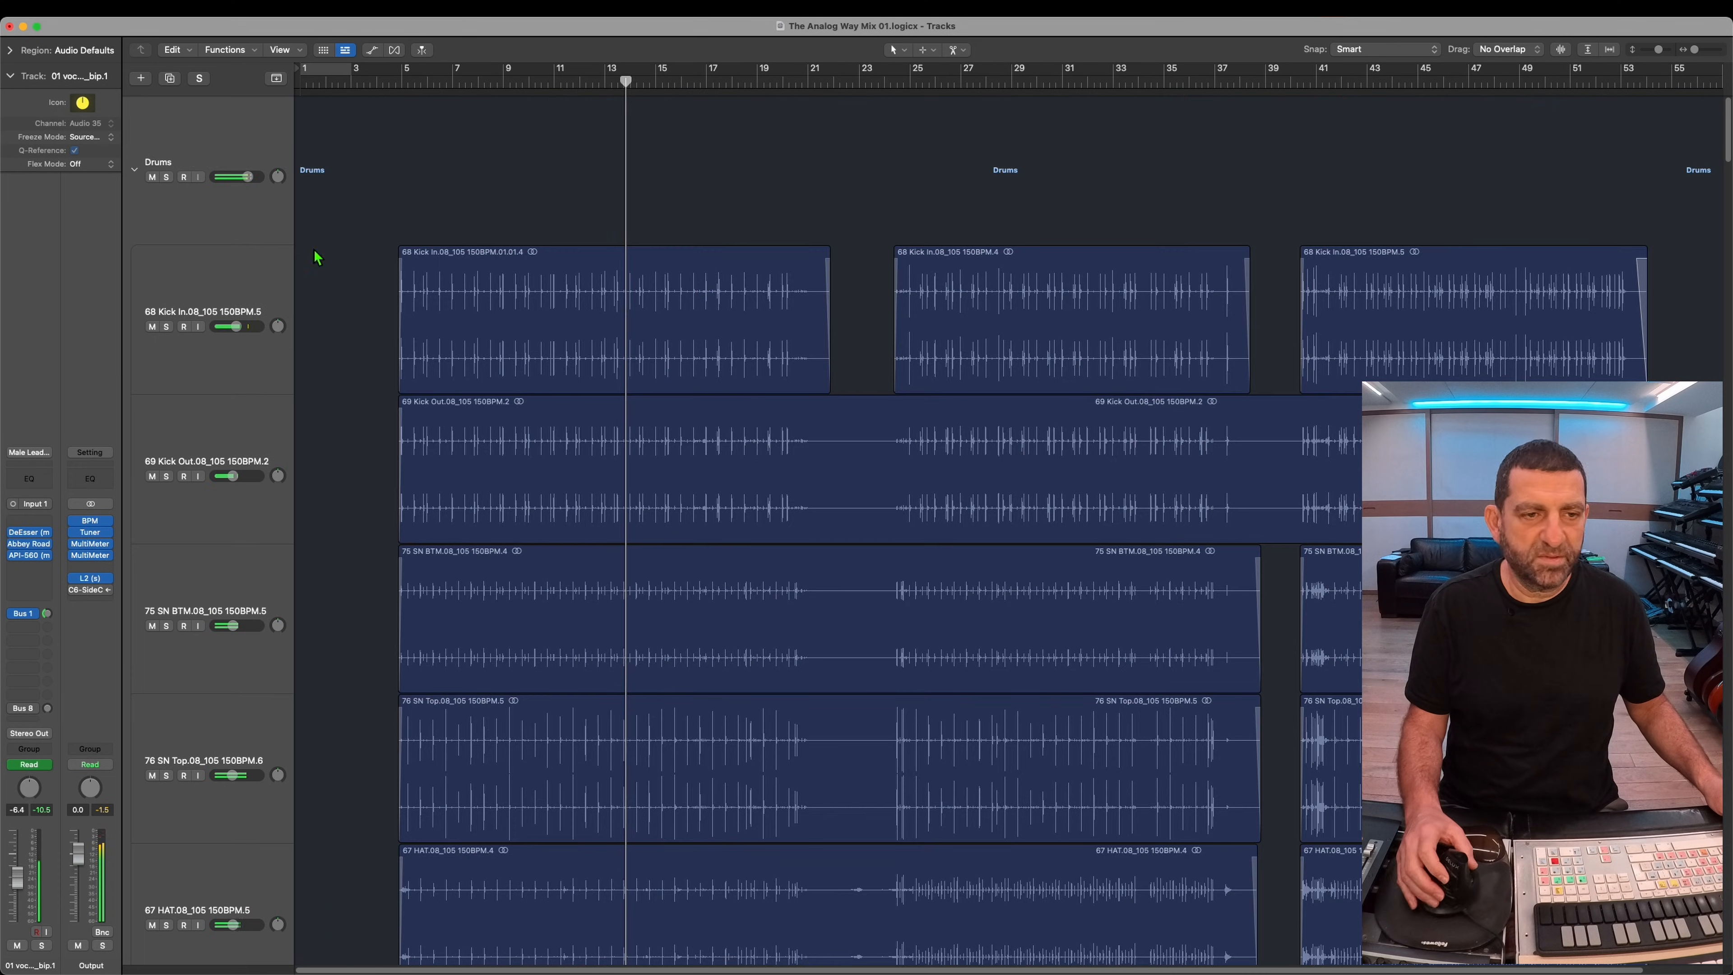
click(174, 296)
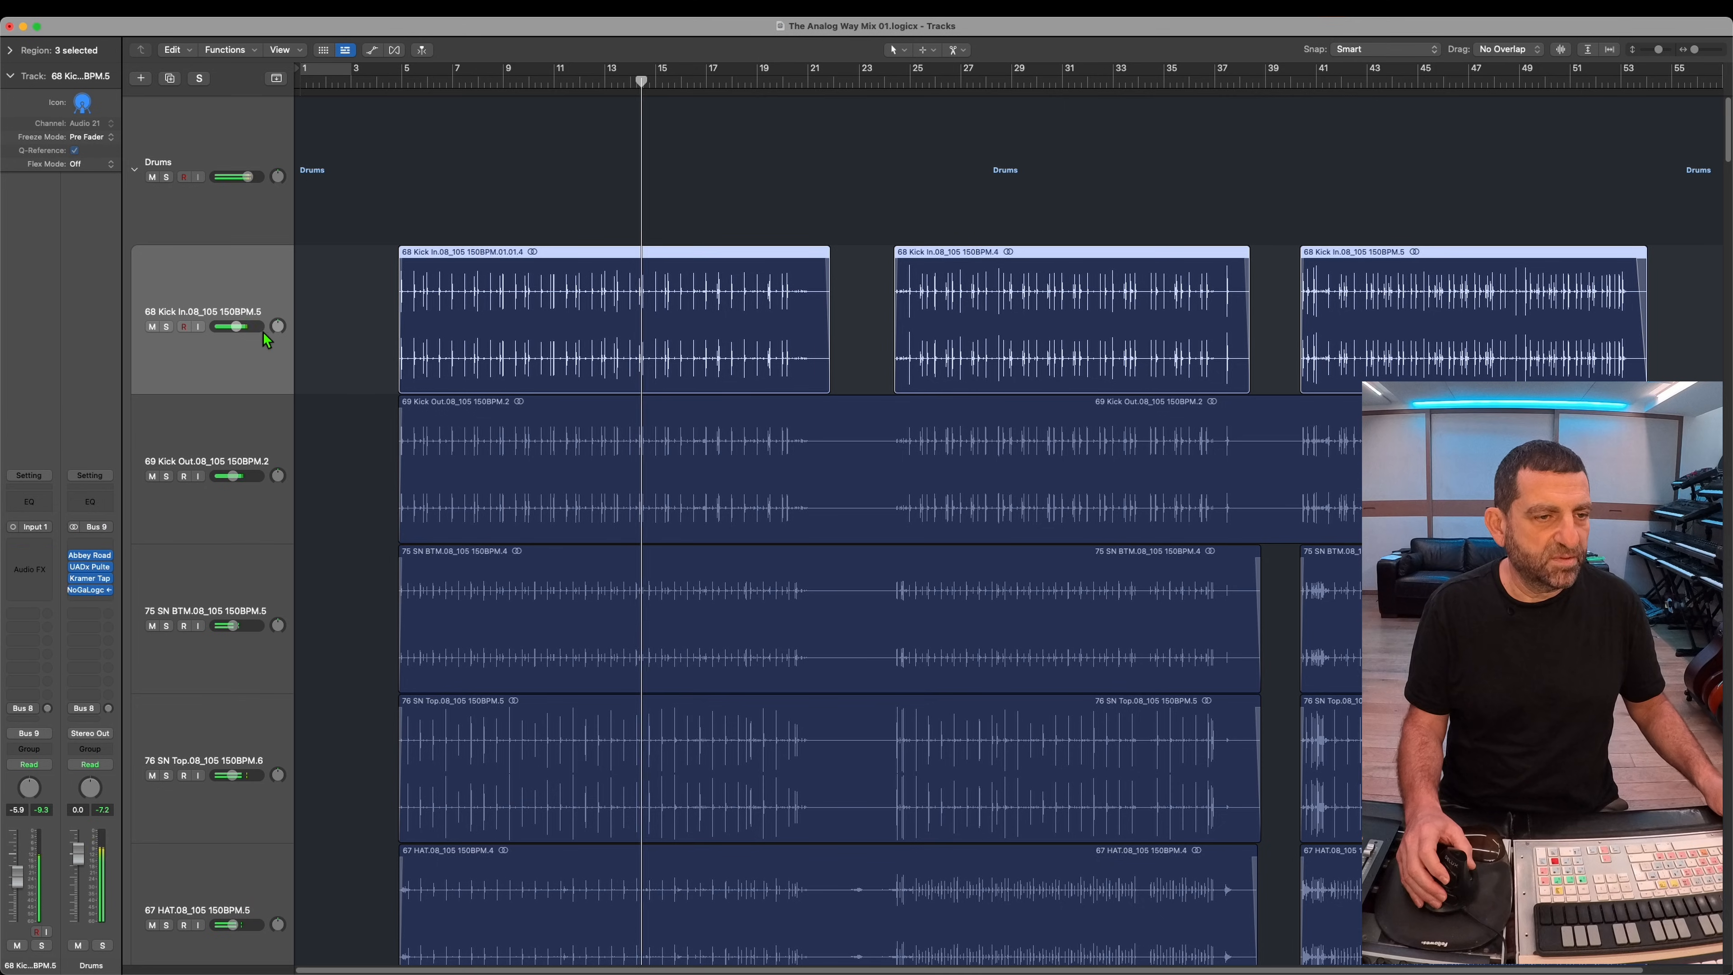
click(46, 567)
mouse_move(80, 467)
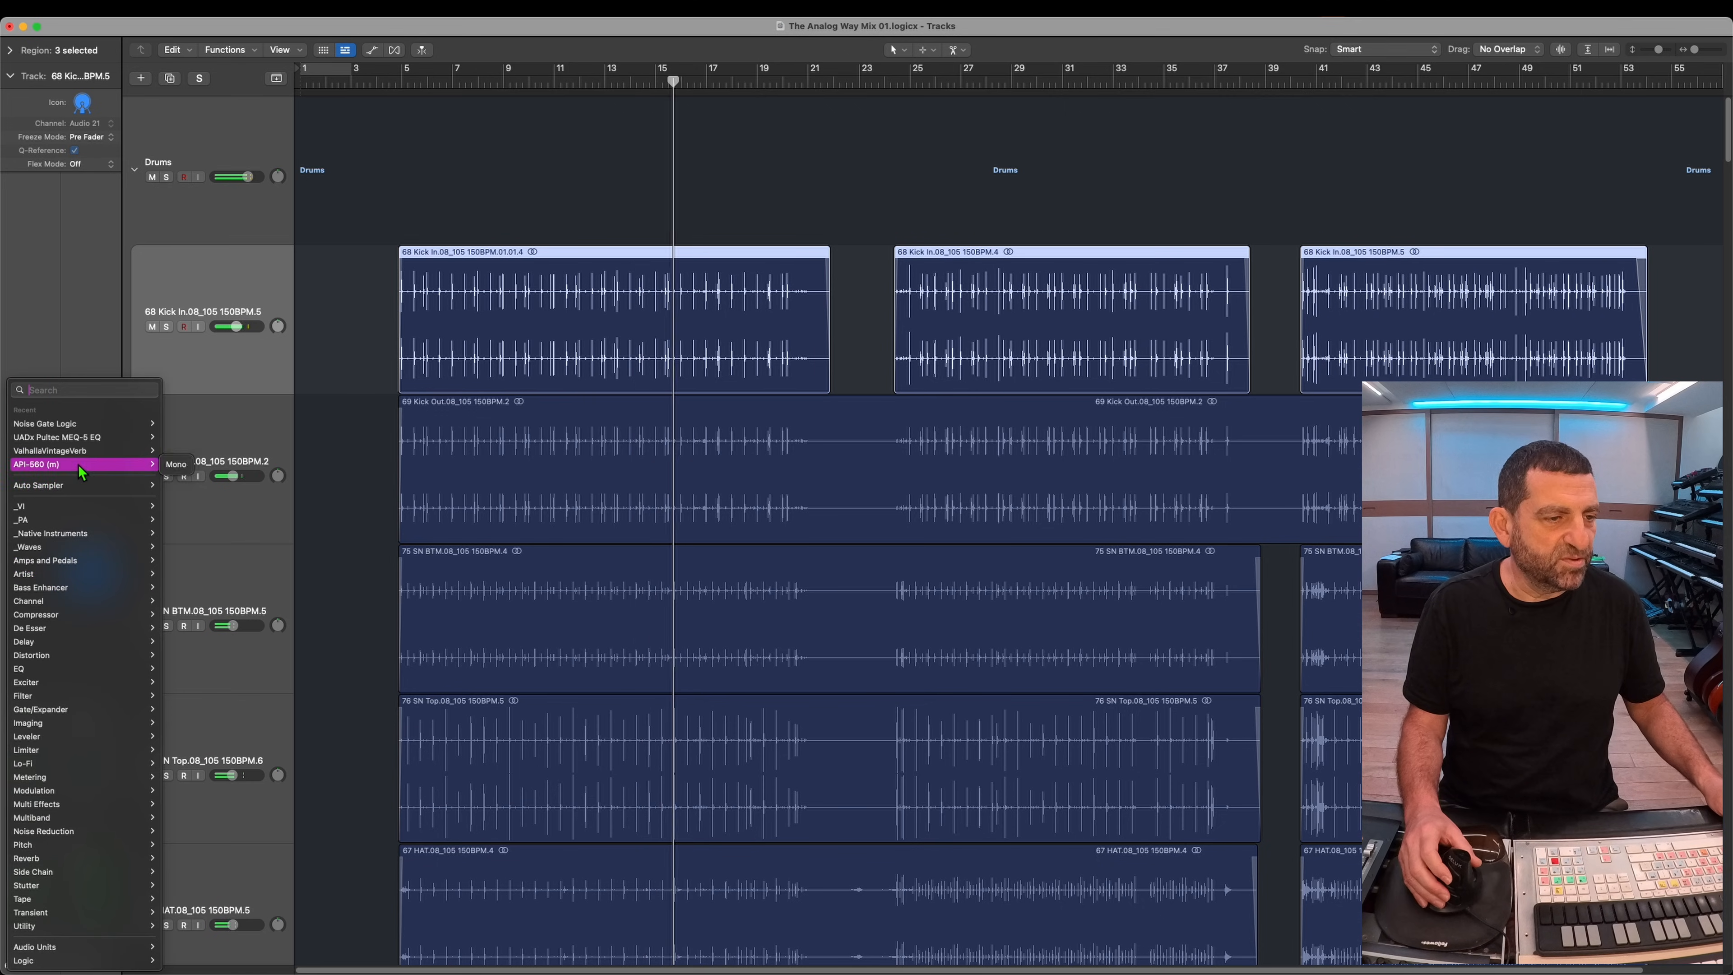
click(176, 464)
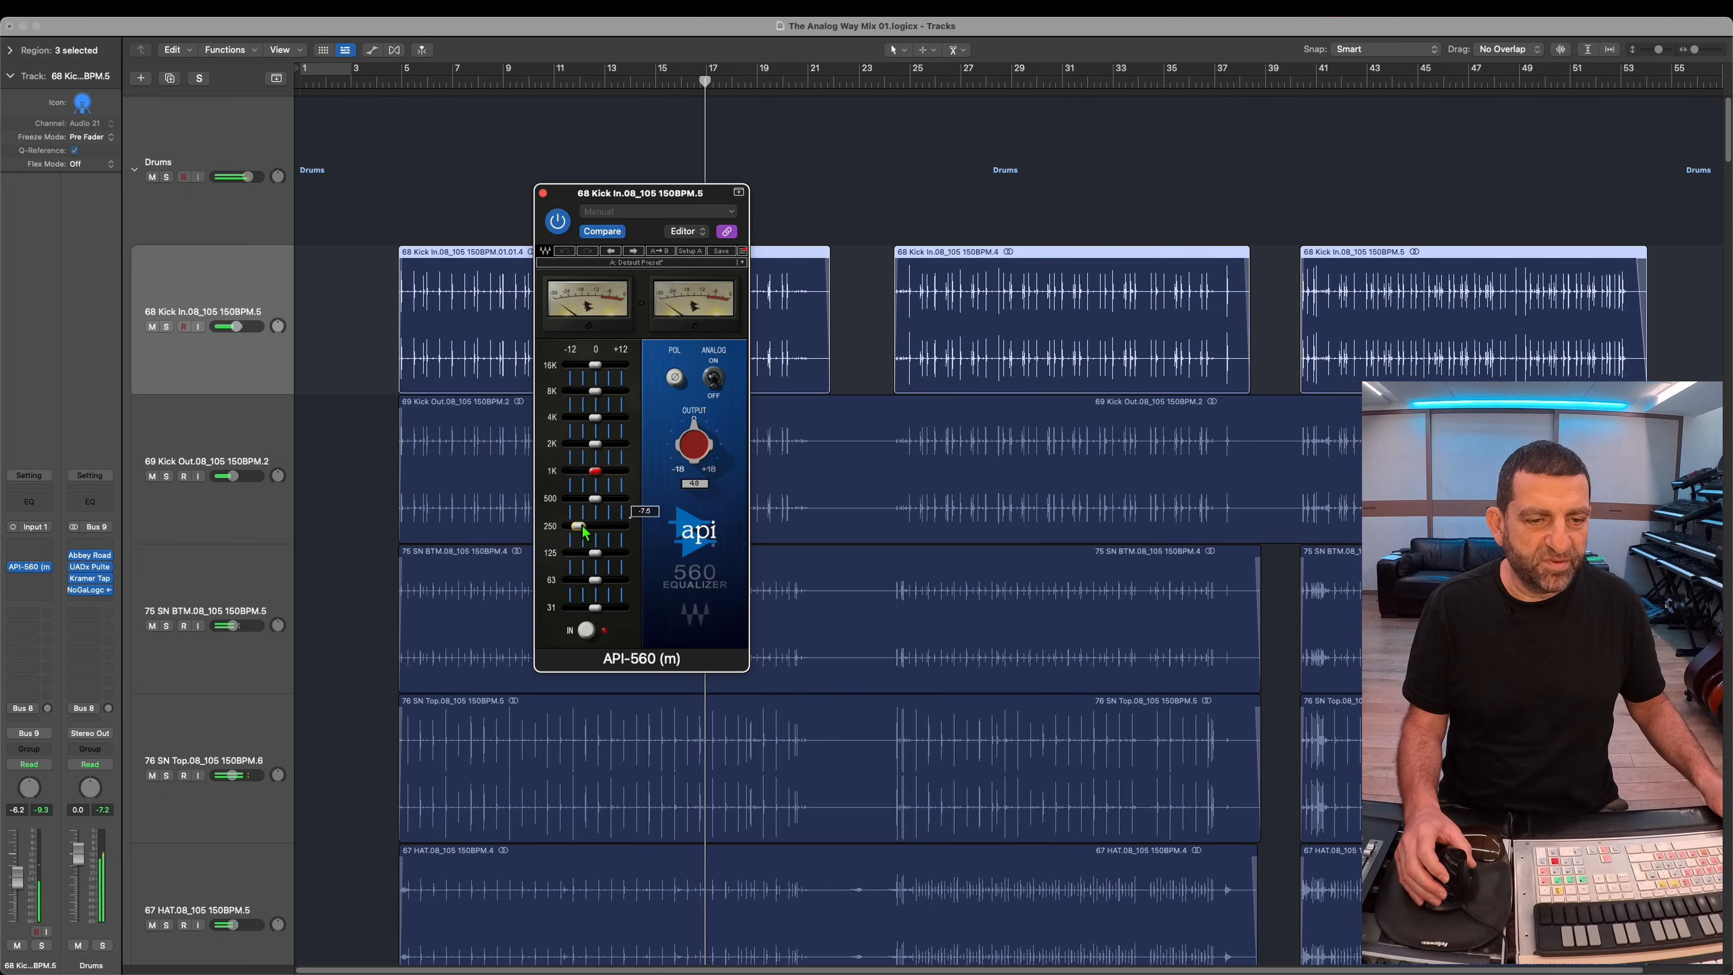
drag(623, 526, 585, 526)
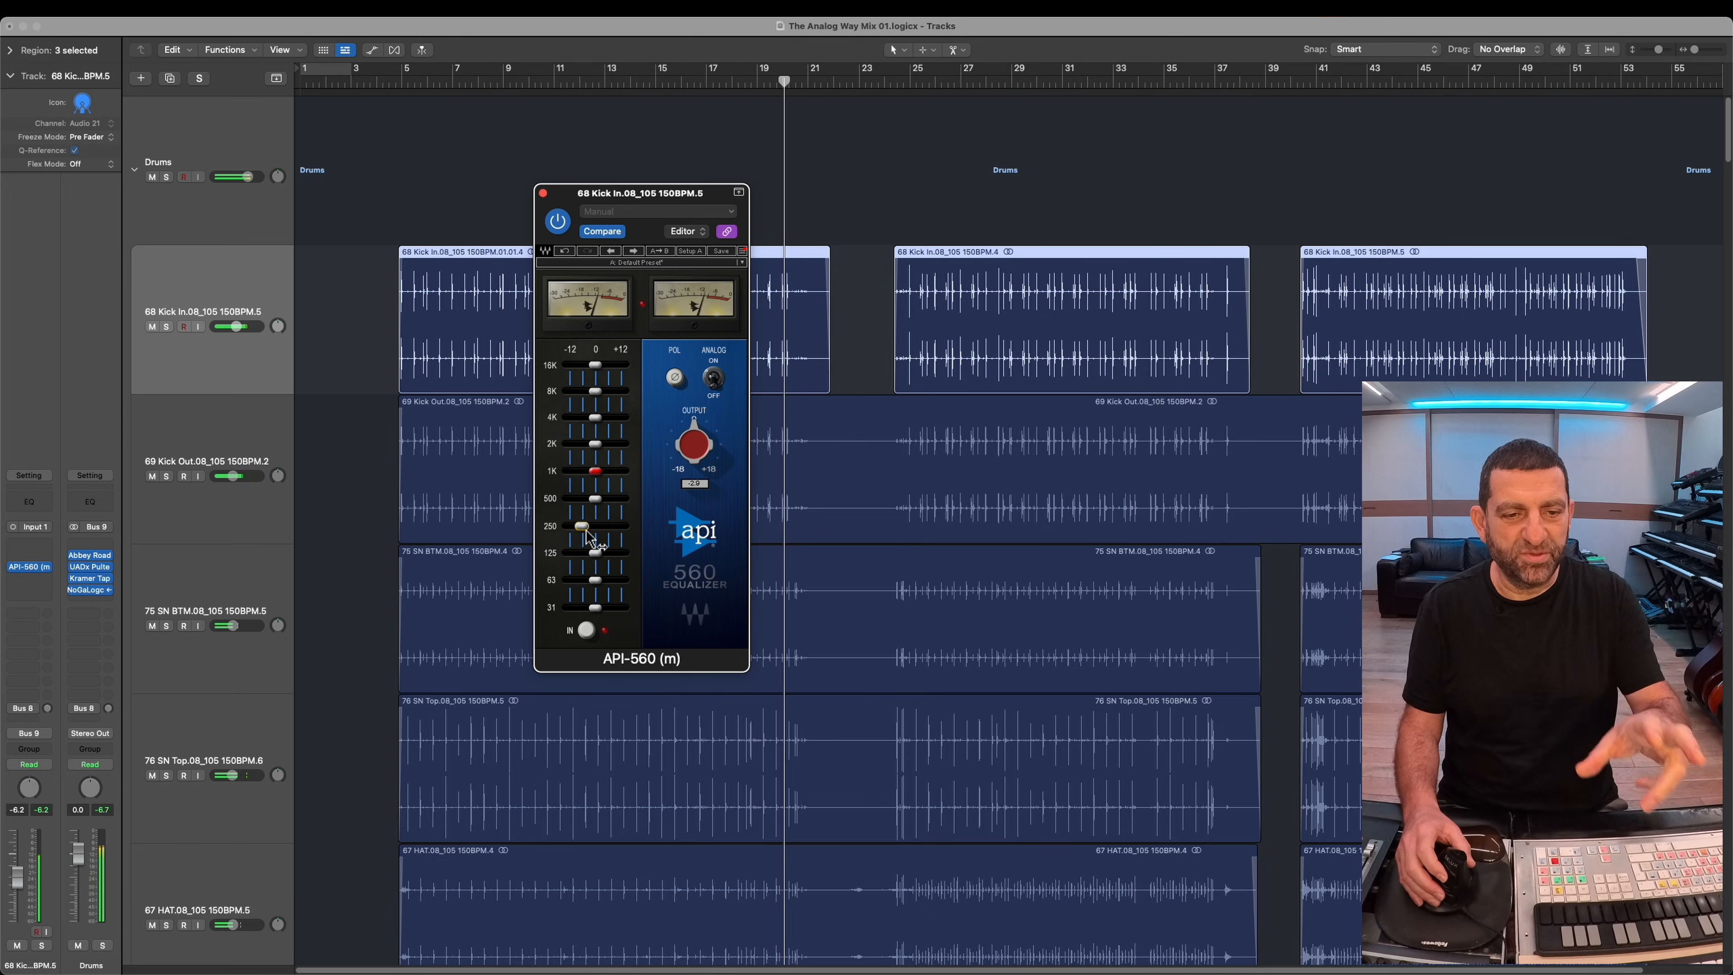
Step: Check the Drums bus's Pultec EQP-1A and Abbey Road RS124 settings and solo the bus
click(232, 155)
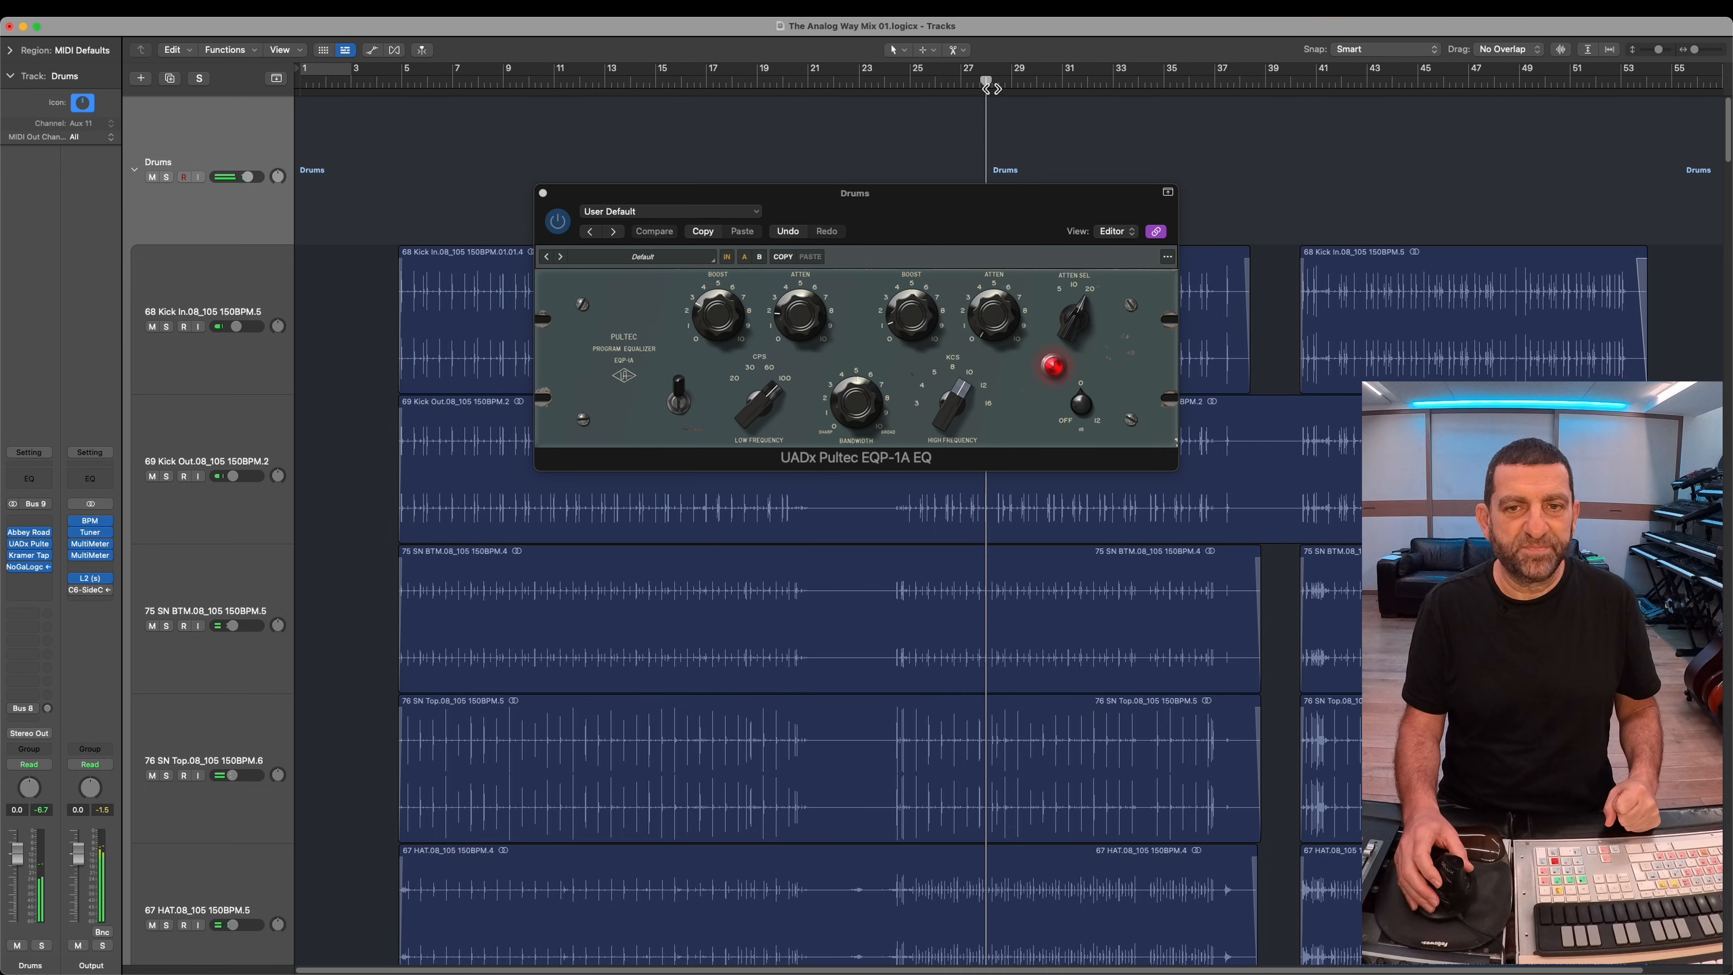
click(27, 533)
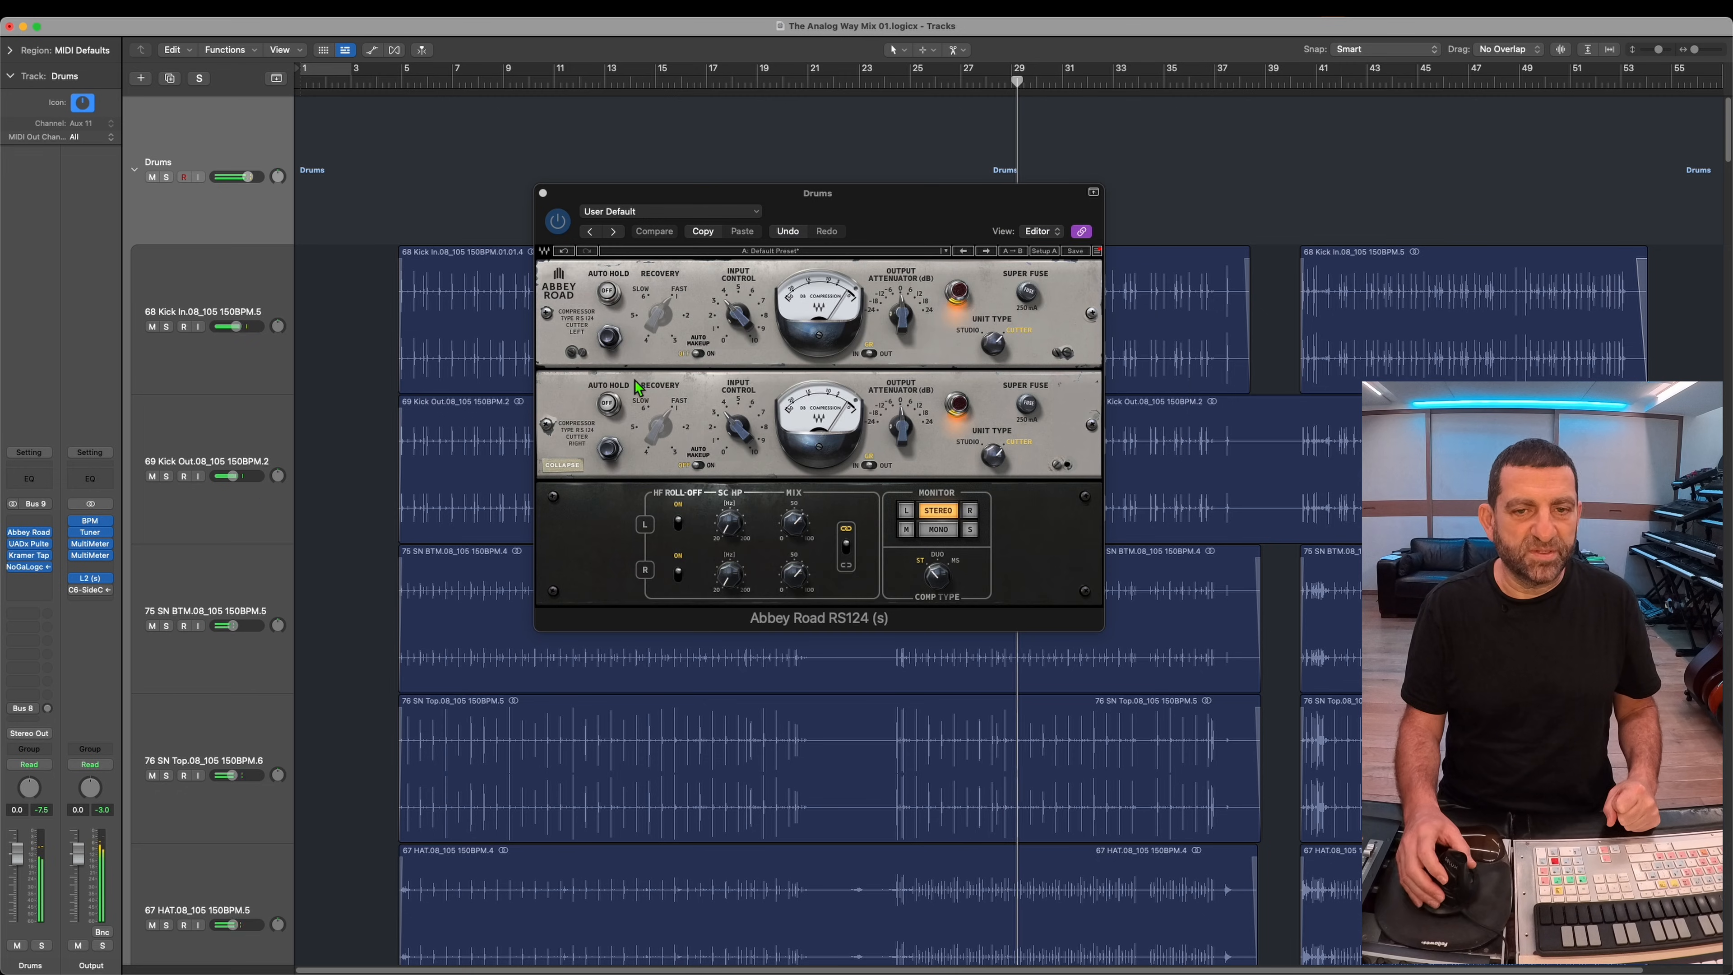
click(166, 177)
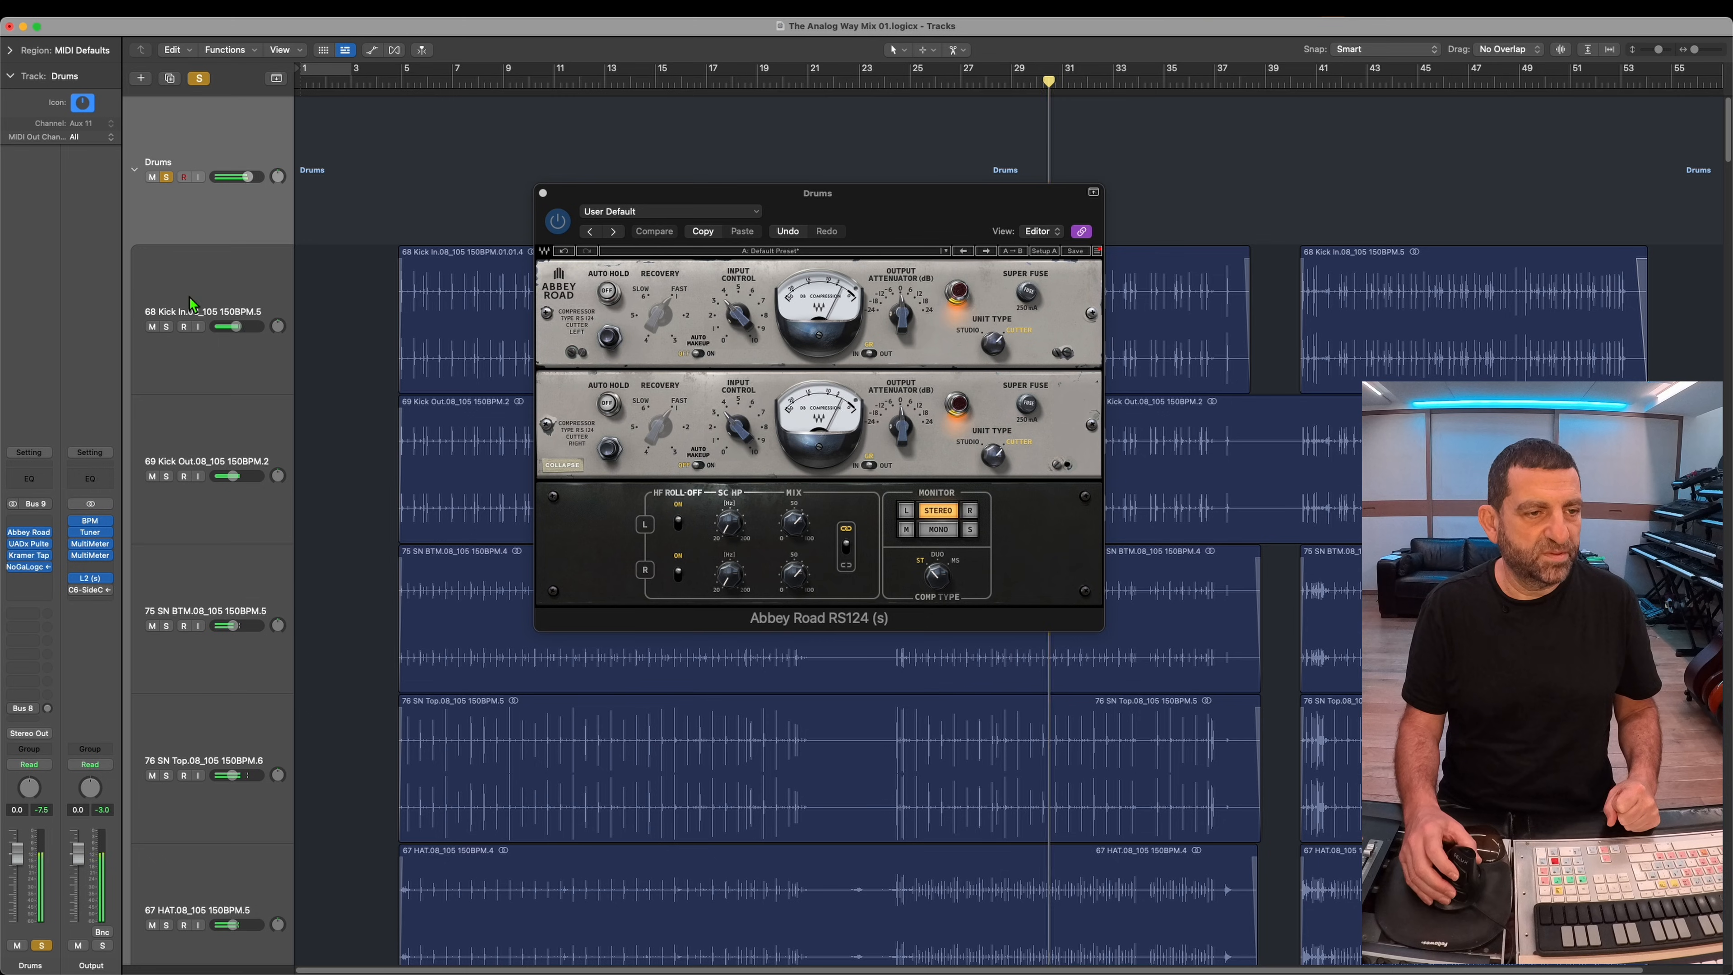
Step: Cut the 500 Hz band of the 68 Kick In track's API-560 to about -7.2 dB and unsolo the Drums bus
click(152, 328)
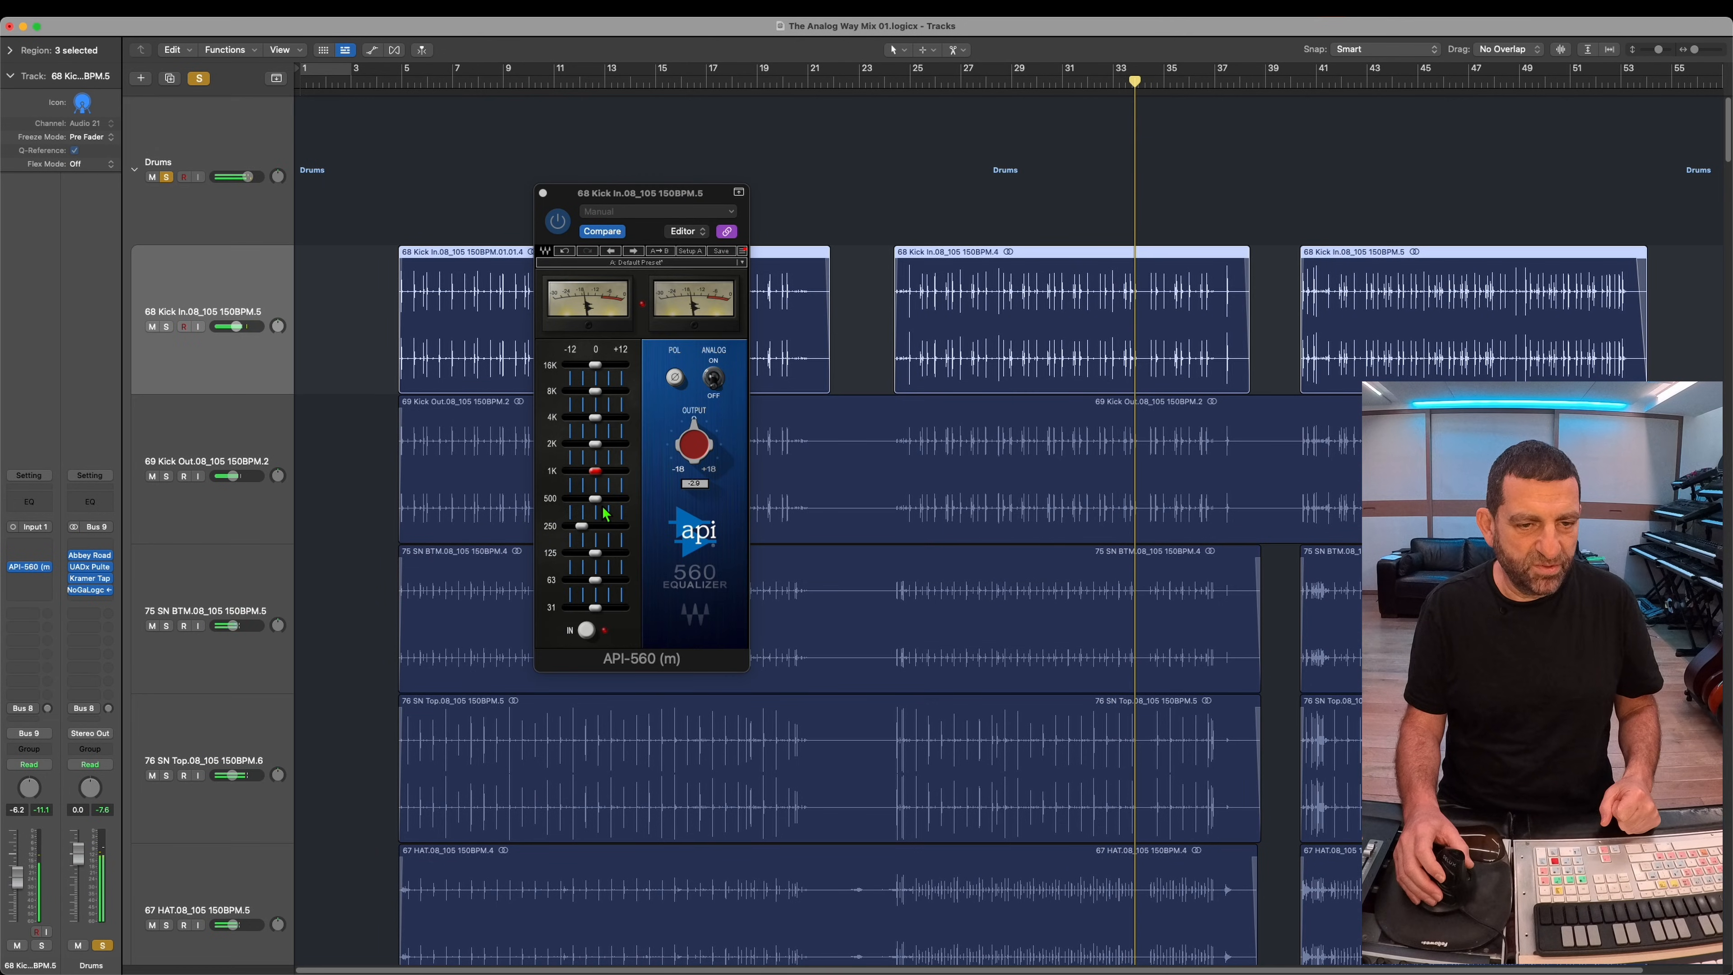
click(598, 514)
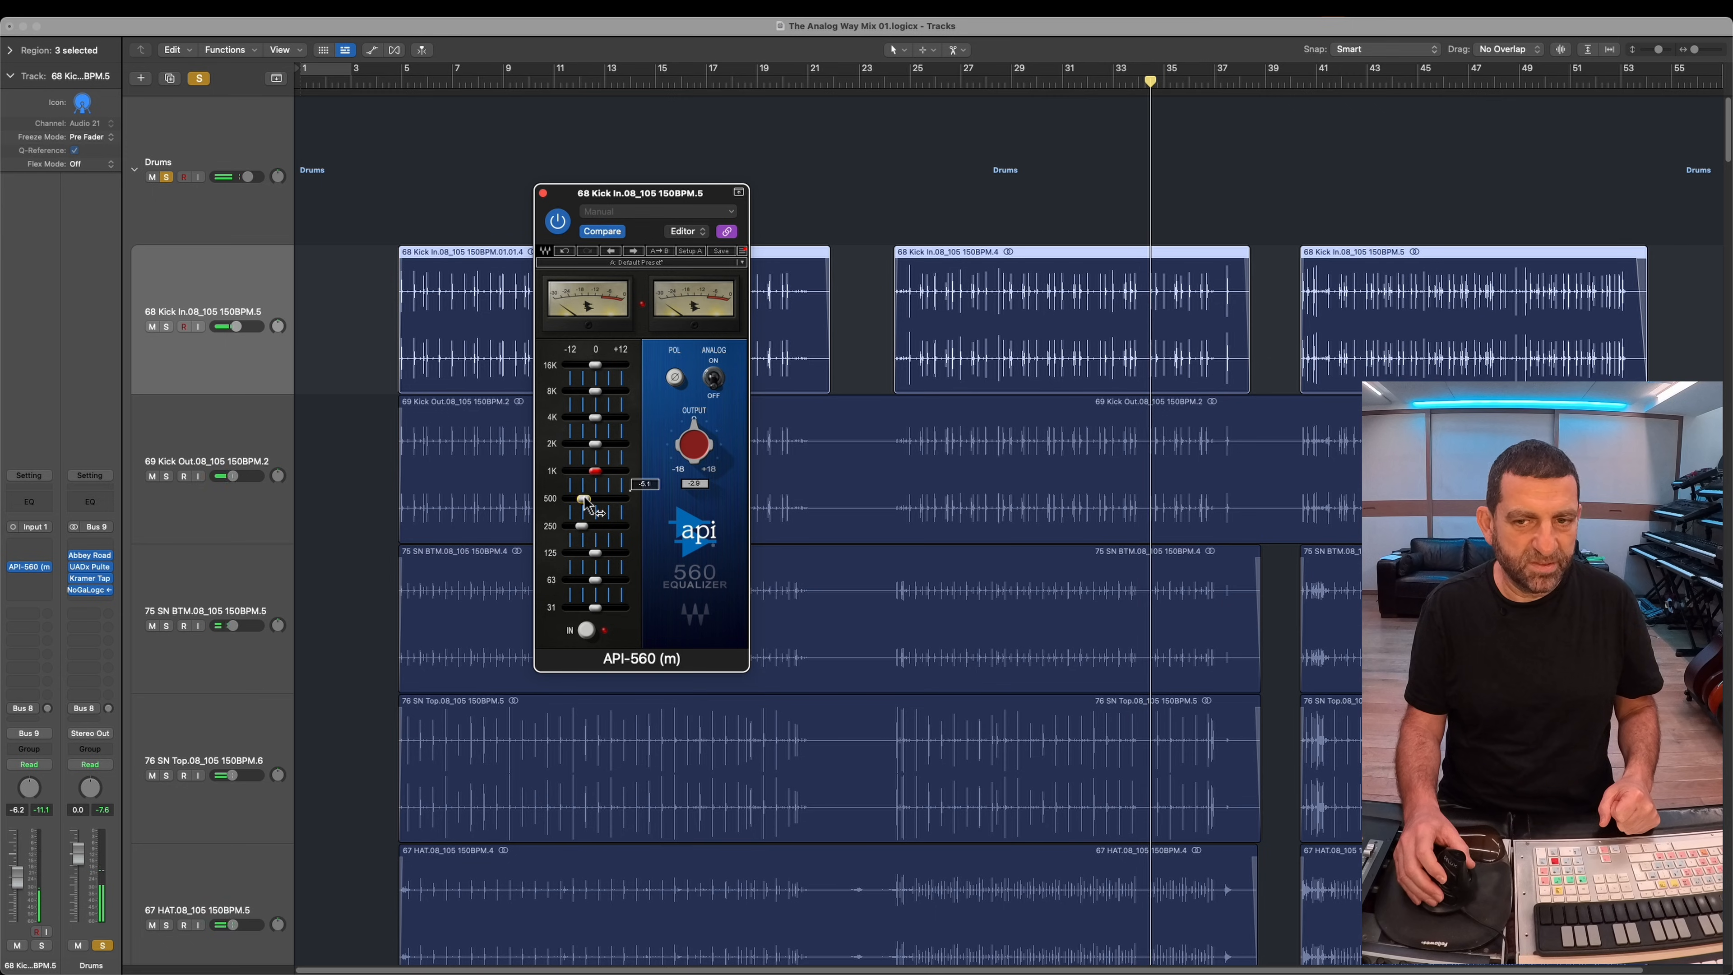
drag(585, 497, 622, 501)
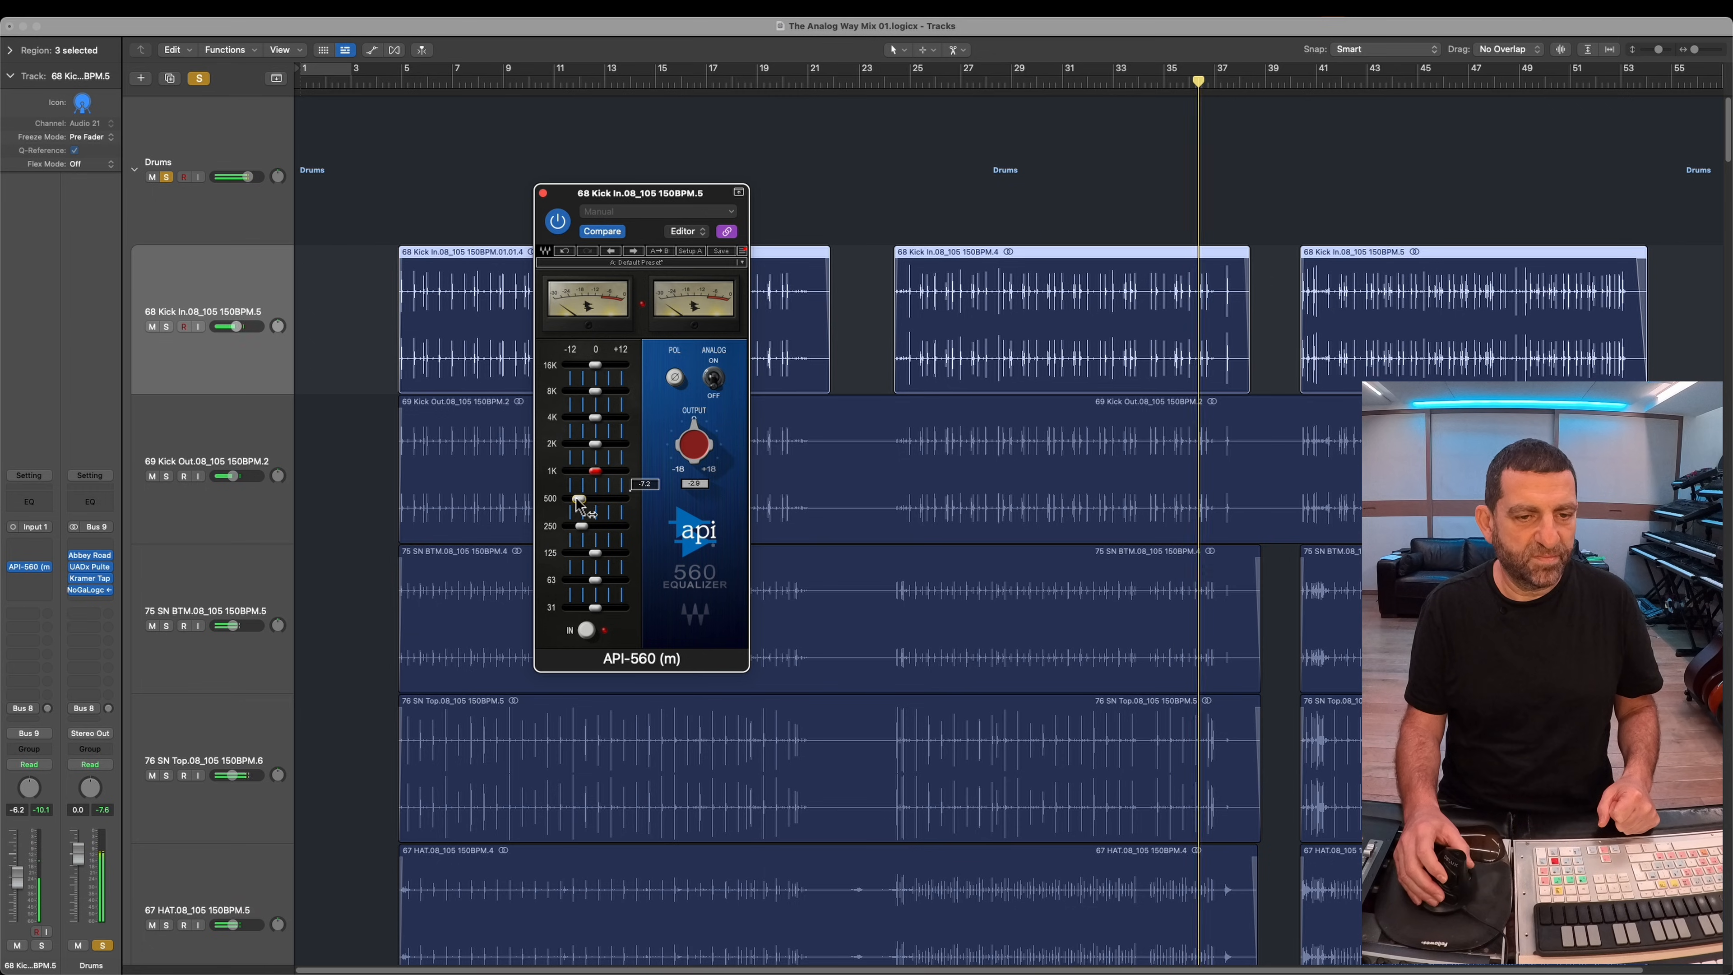
drag(604, 555, 601, 562)
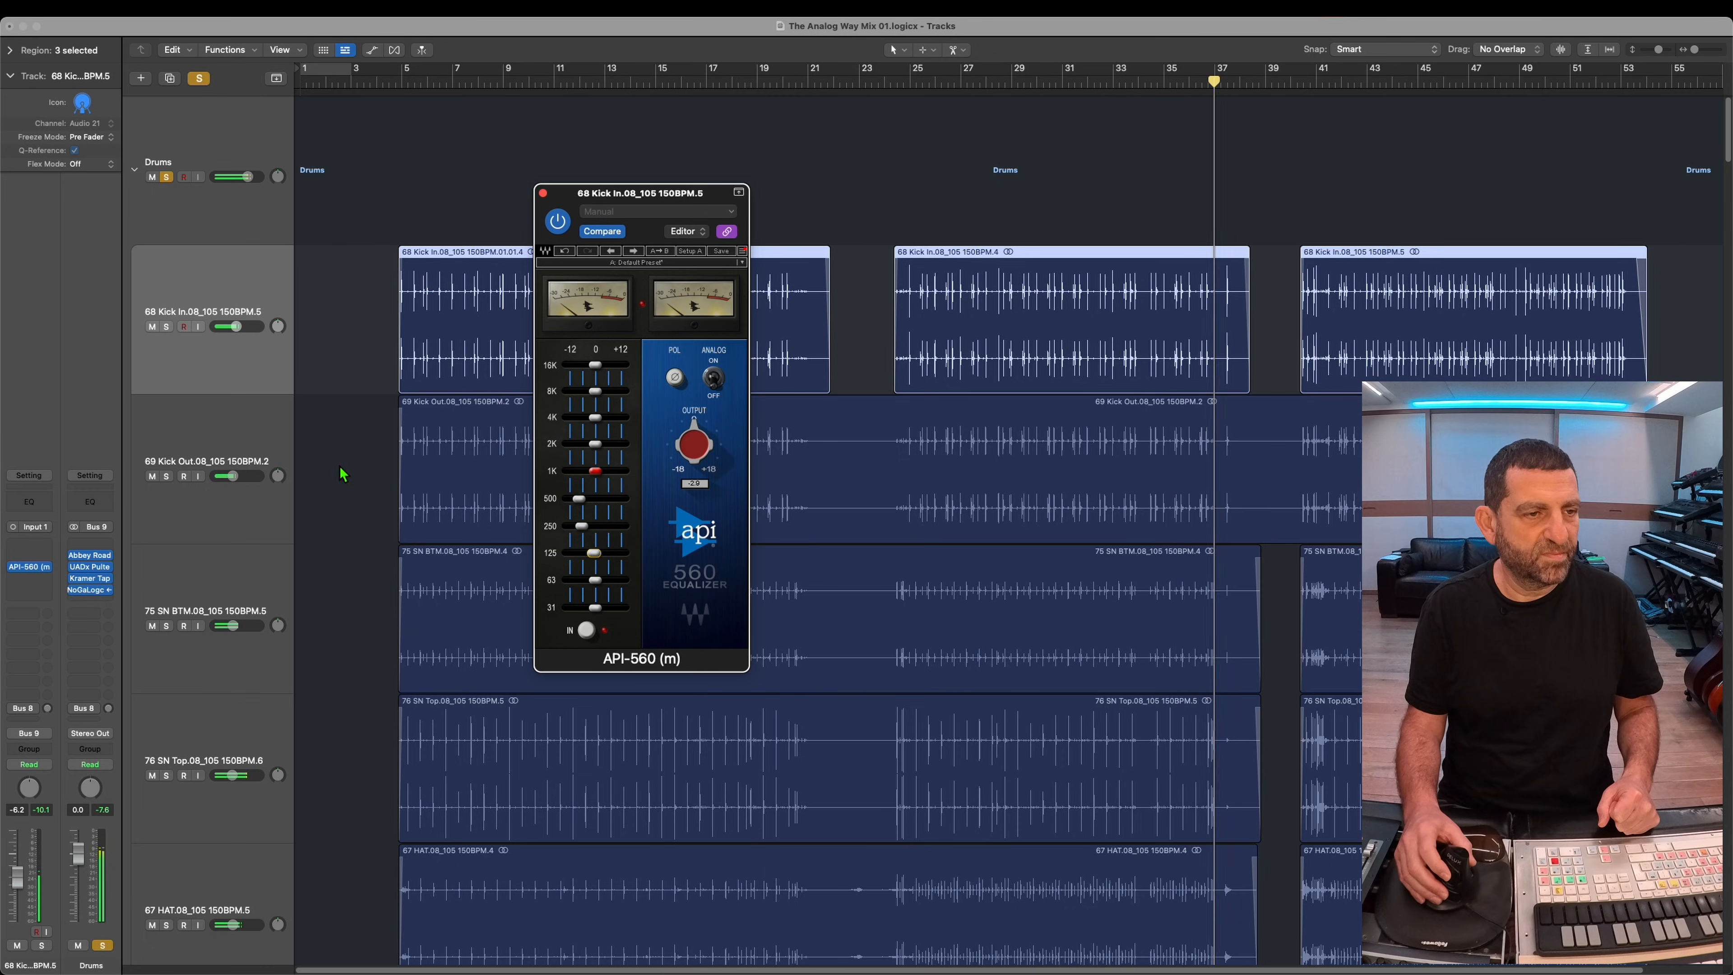
click(168, 177)
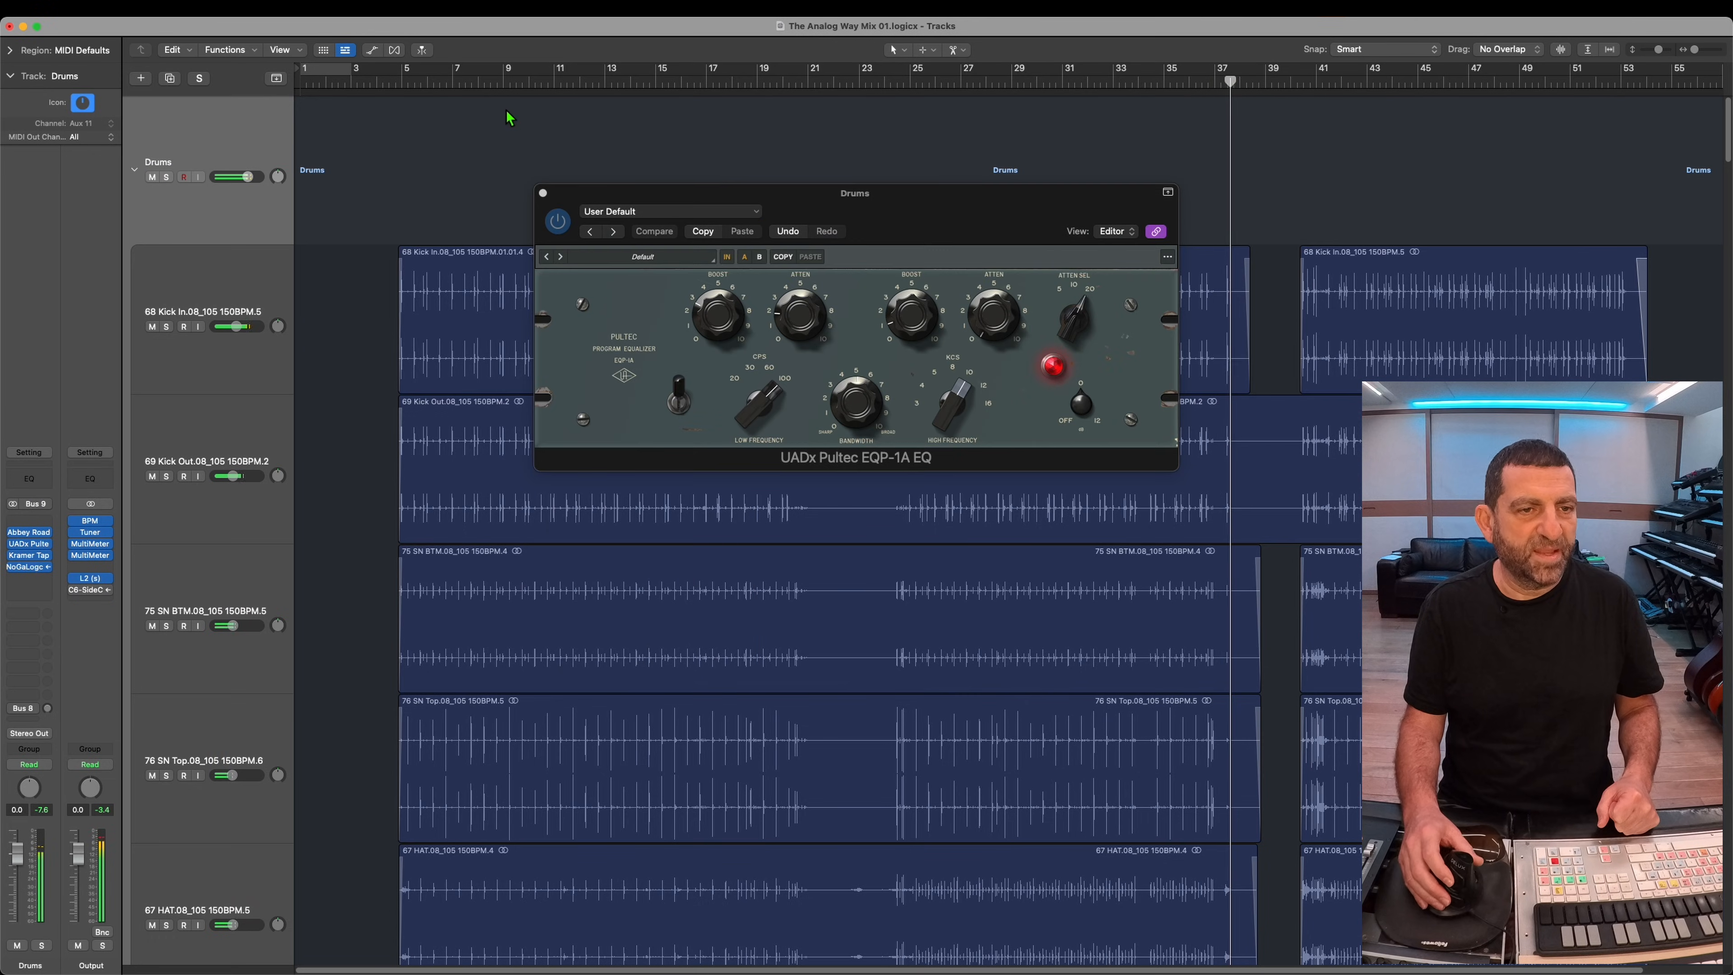
Step: Play the song from the beginning, reduce the track heights, and review the Keys bus's Clearmountain's 8068 and Pultec MEQ-5 settings
click(444, 89)
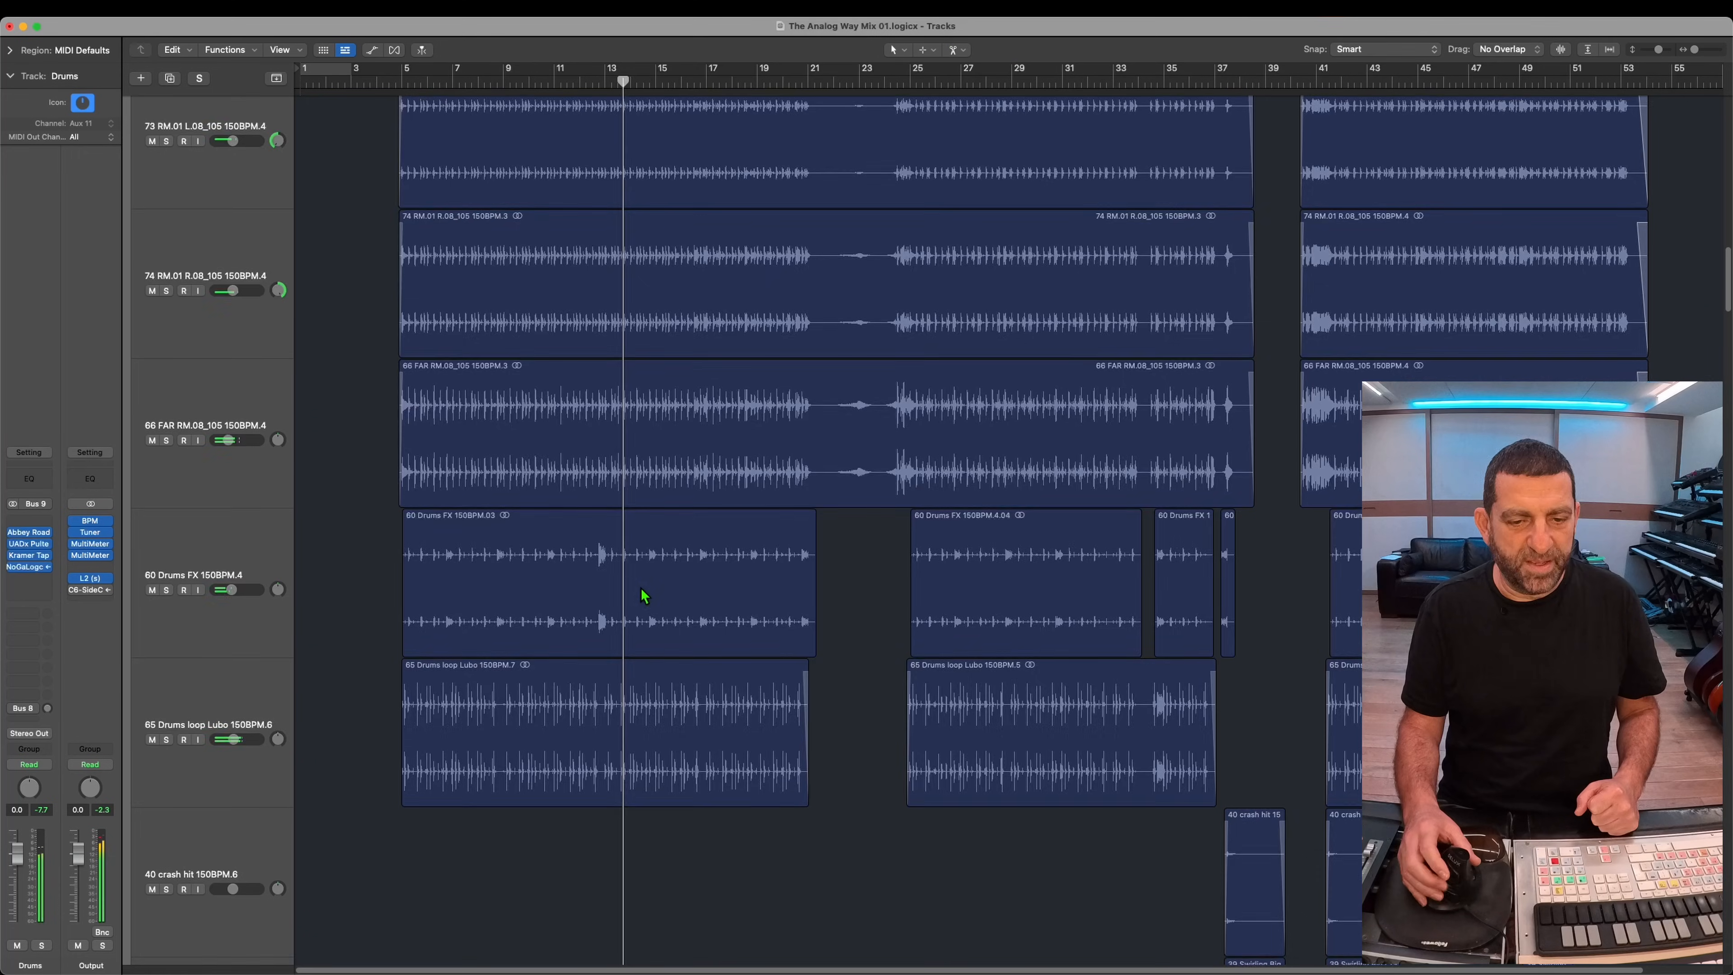
scroll(633, 577, down, 10)
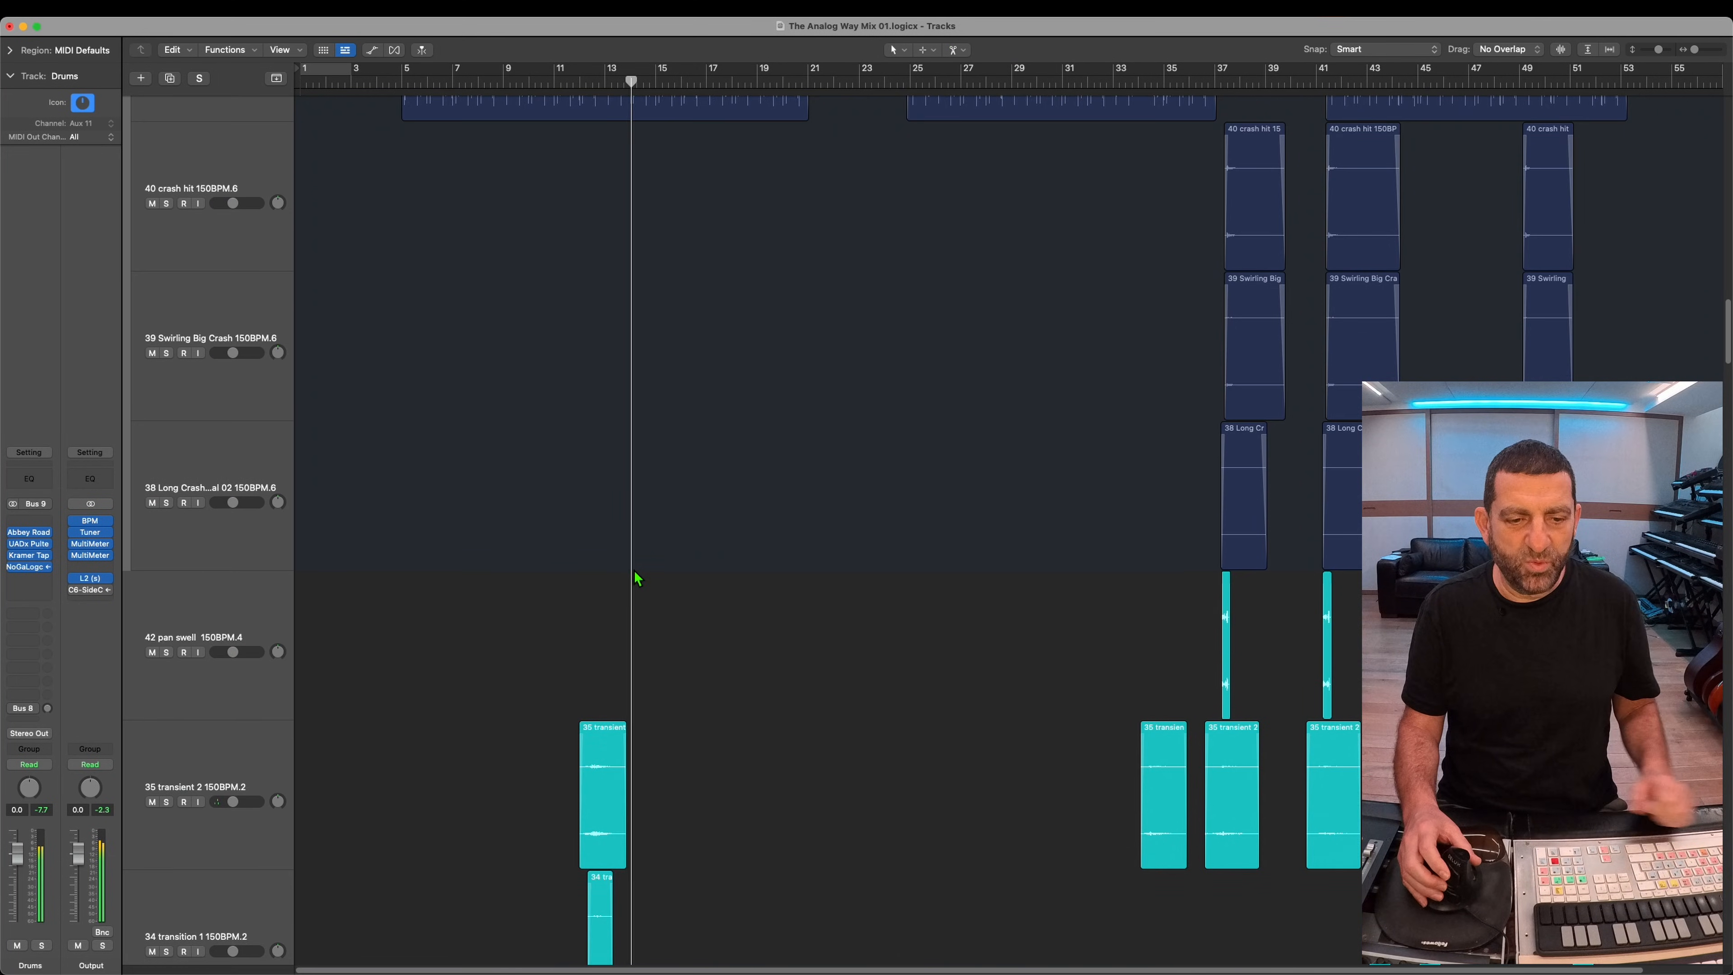
scroll(635, 571, down, 3)
scroll(648, 540, down, 8)
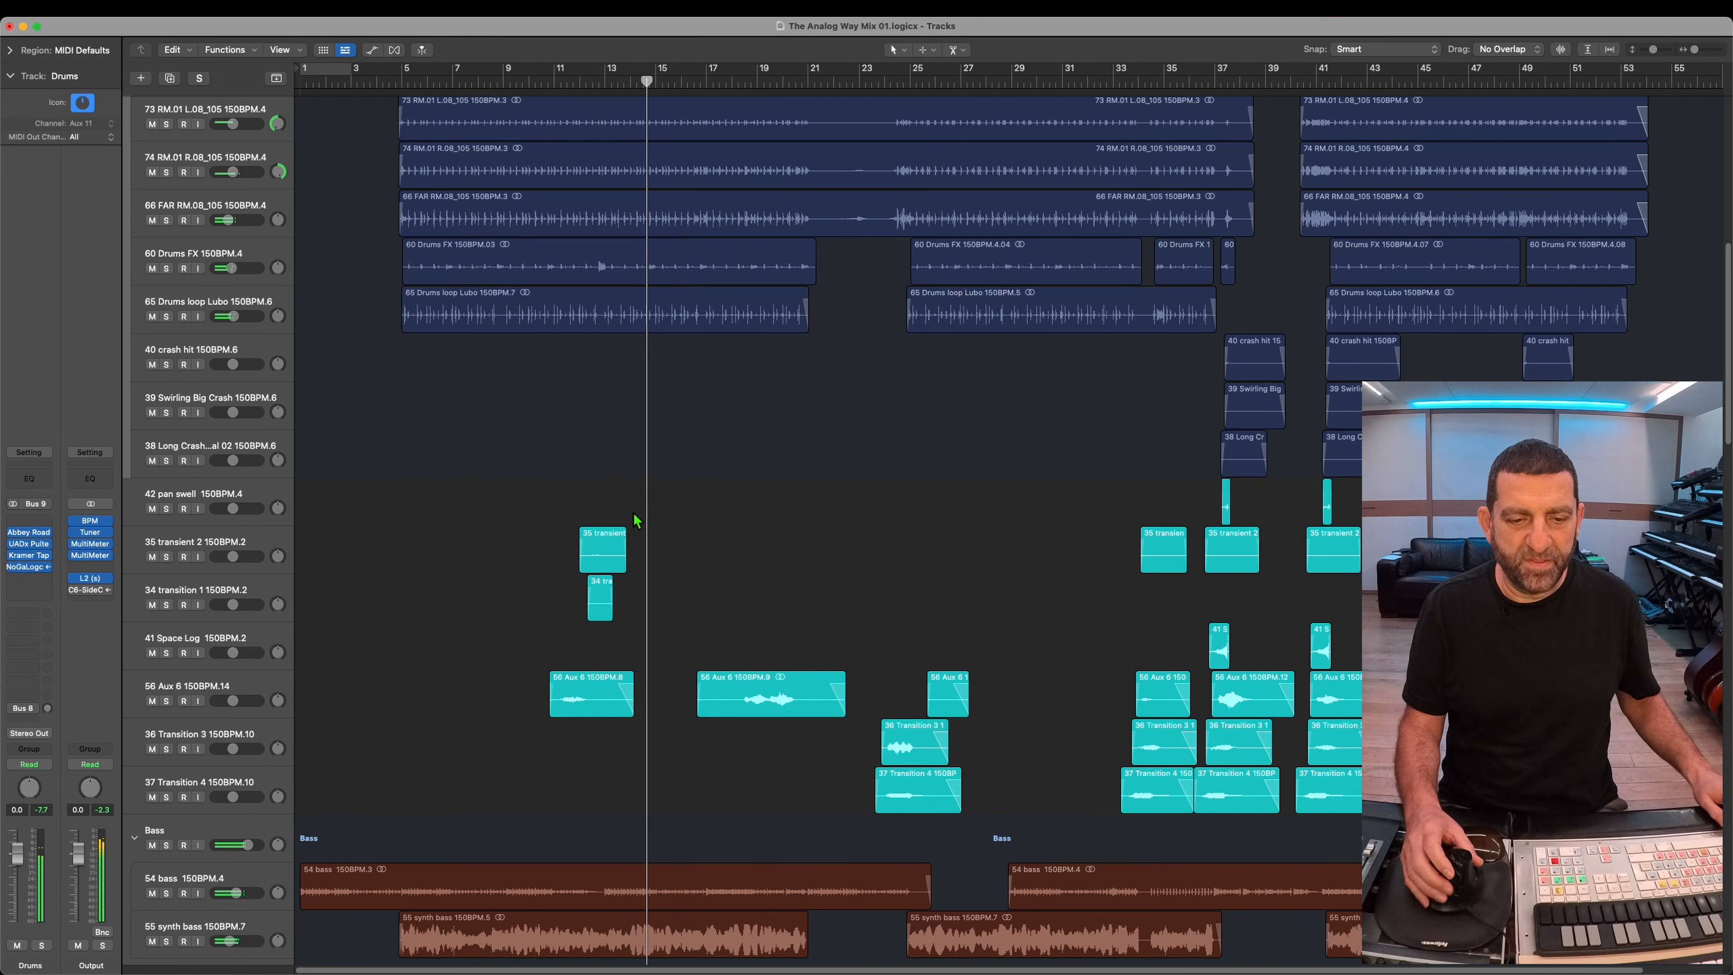
scroll(635, 520, down, 10)
click(194, 416)
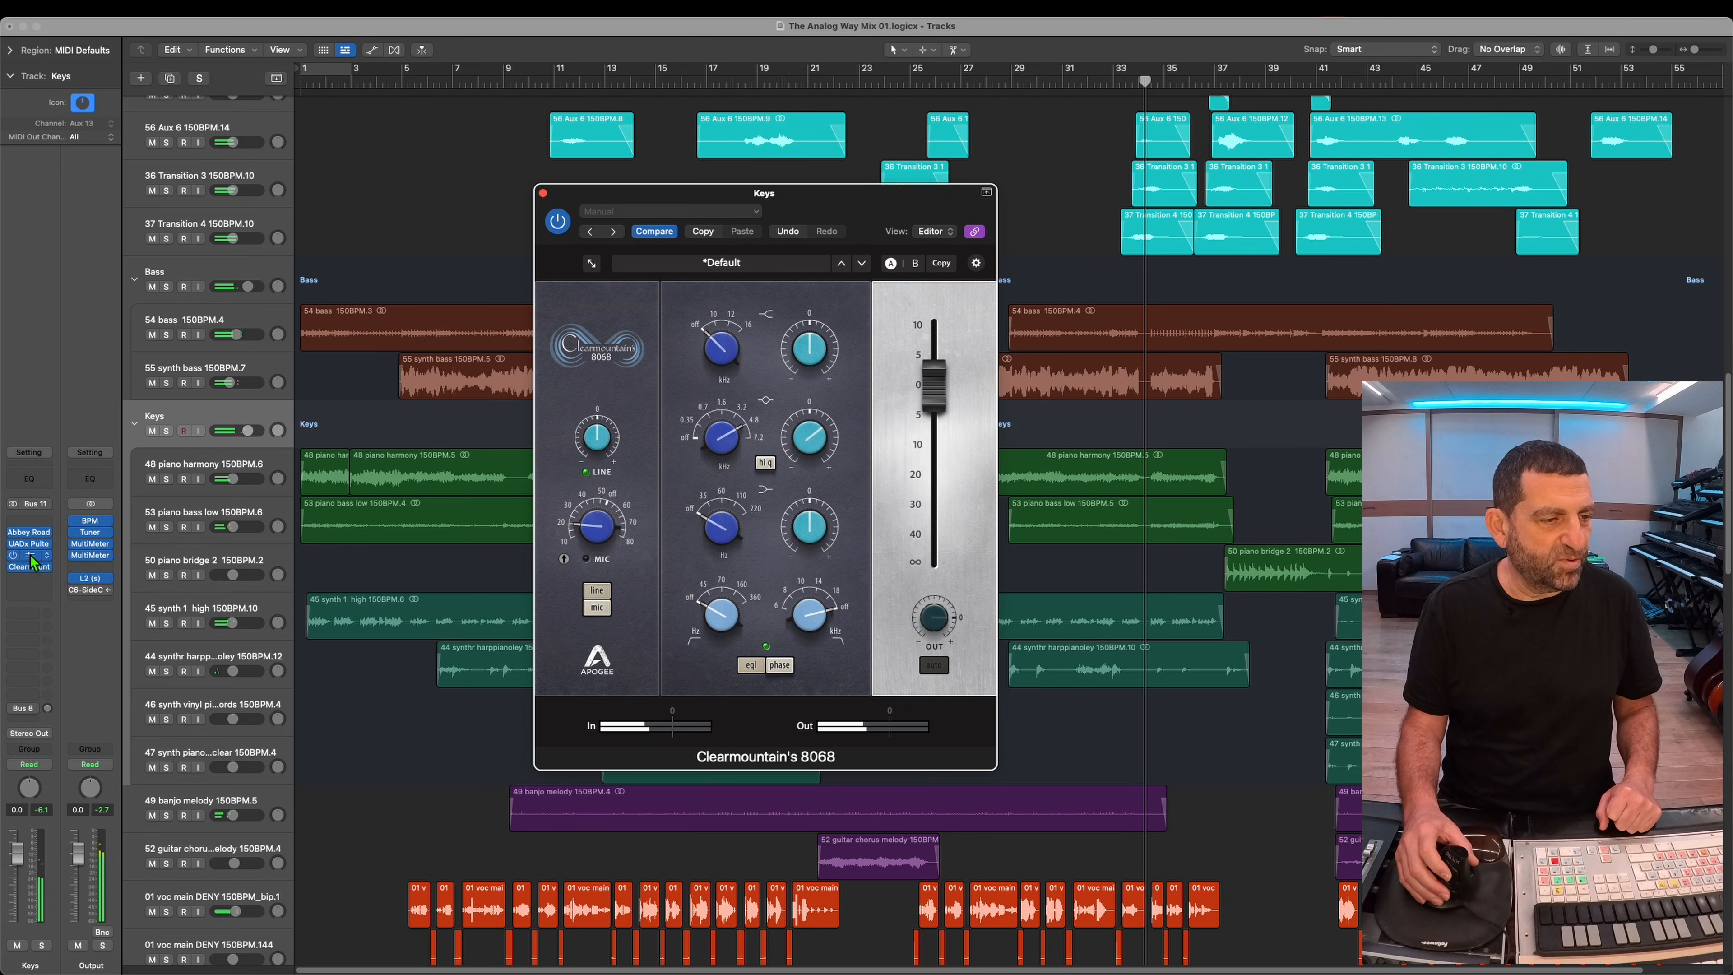
click(31, 546)
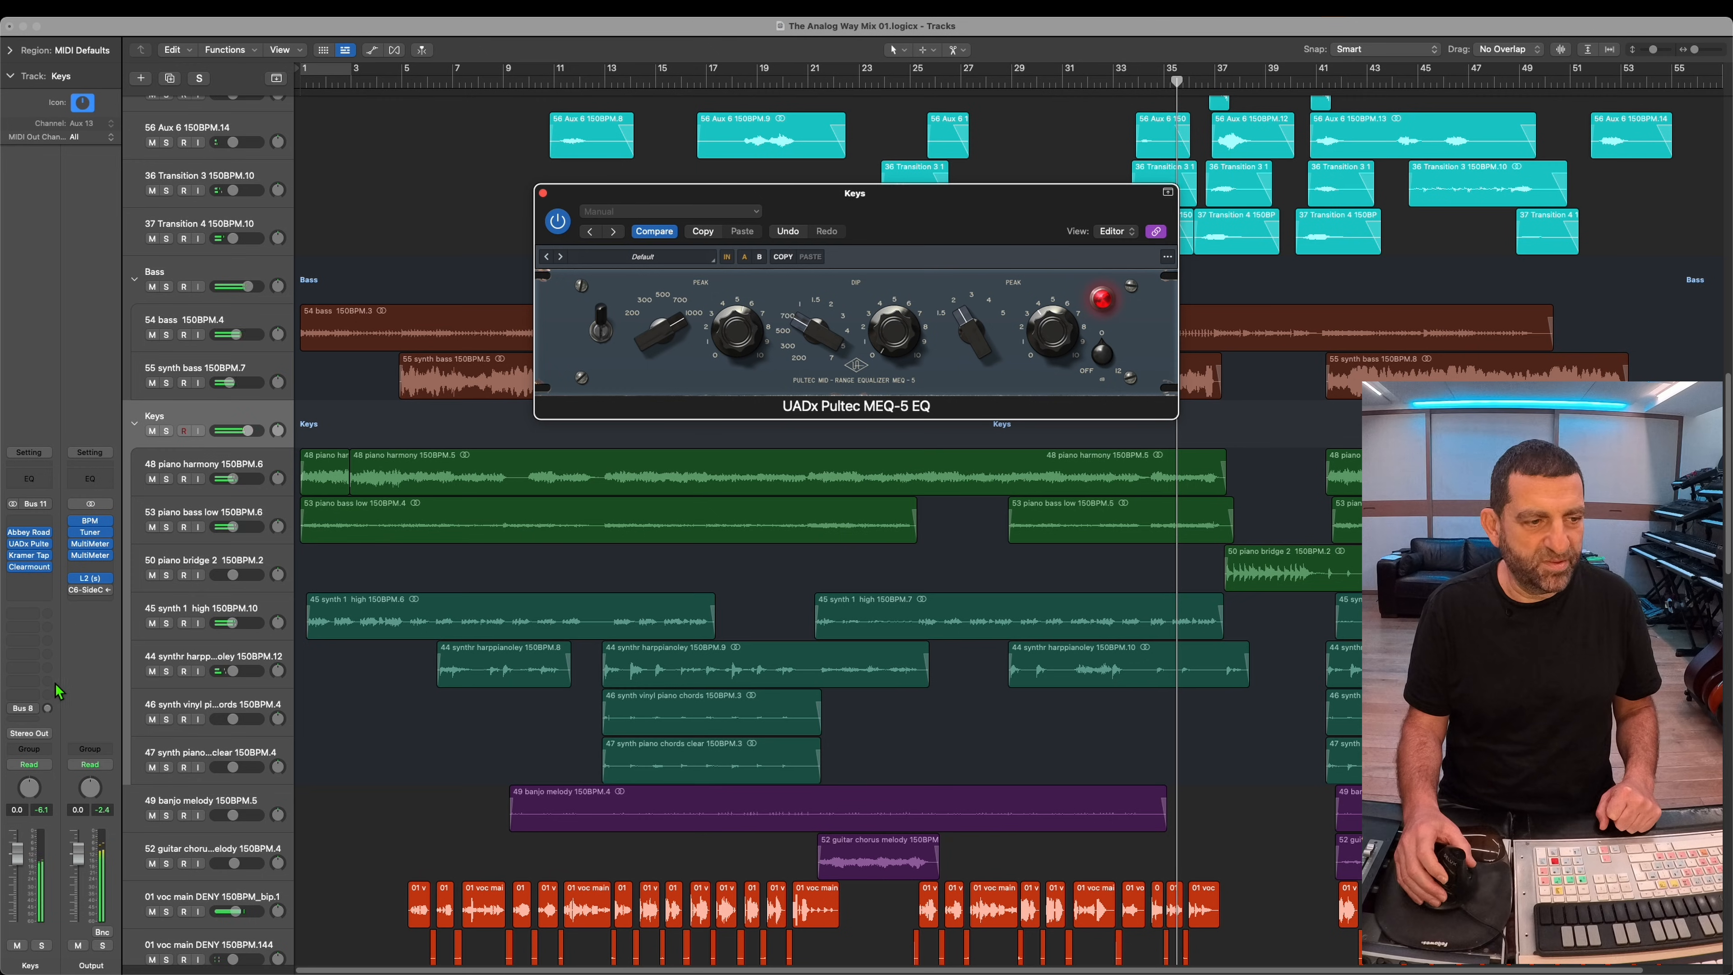
click(30, 567)
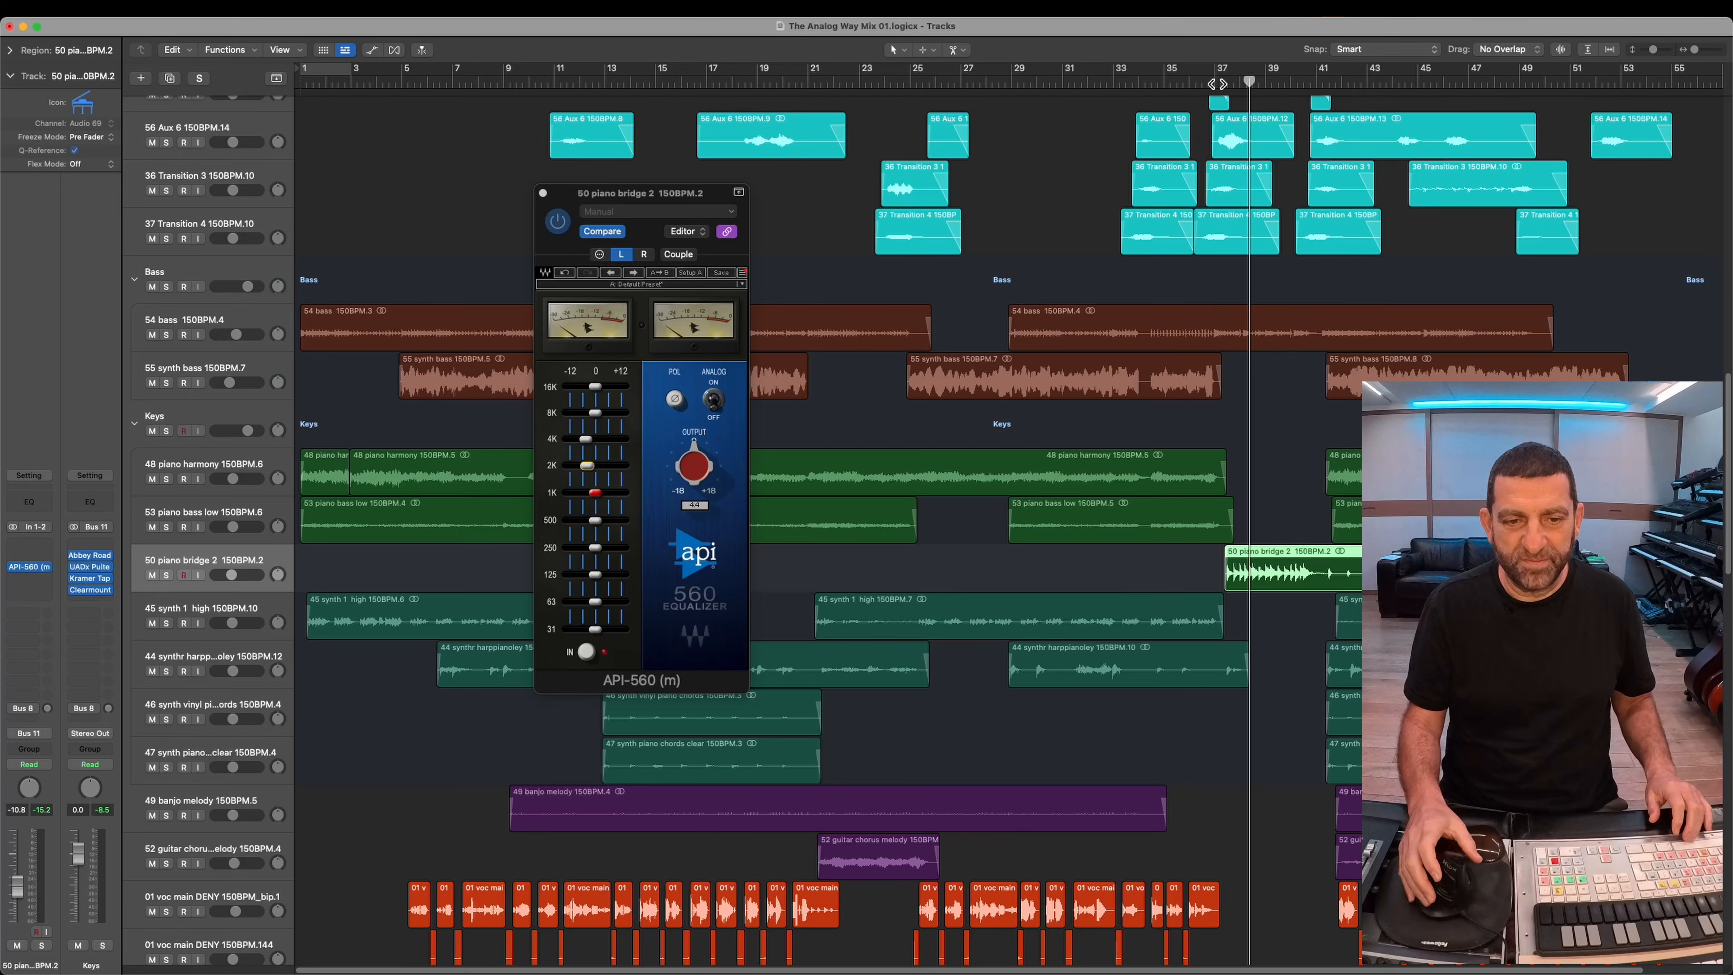
Step: Cut the 4 kHz band of the API-560 on the 50 piano bridge 2 track to about -6.6 dB during playback
key(space)
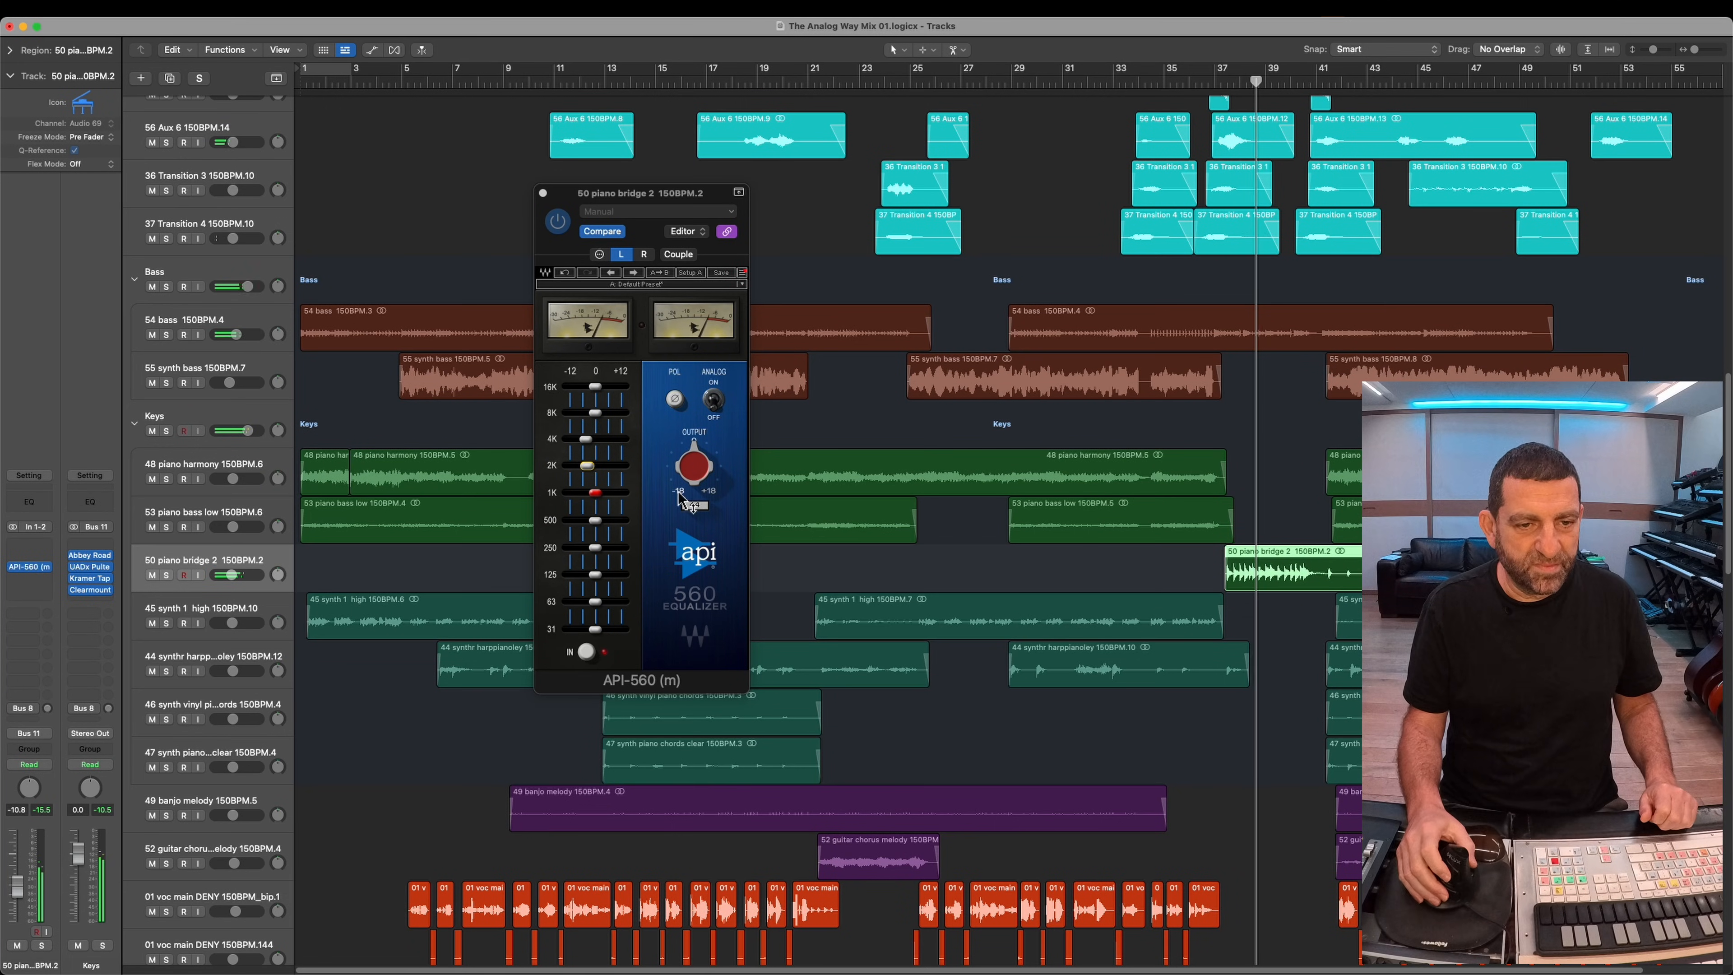
mouse_move(586, 439)
mouse_down()
mouse_move(622, 449)
mouse_move(579, 455)
mouse_up()
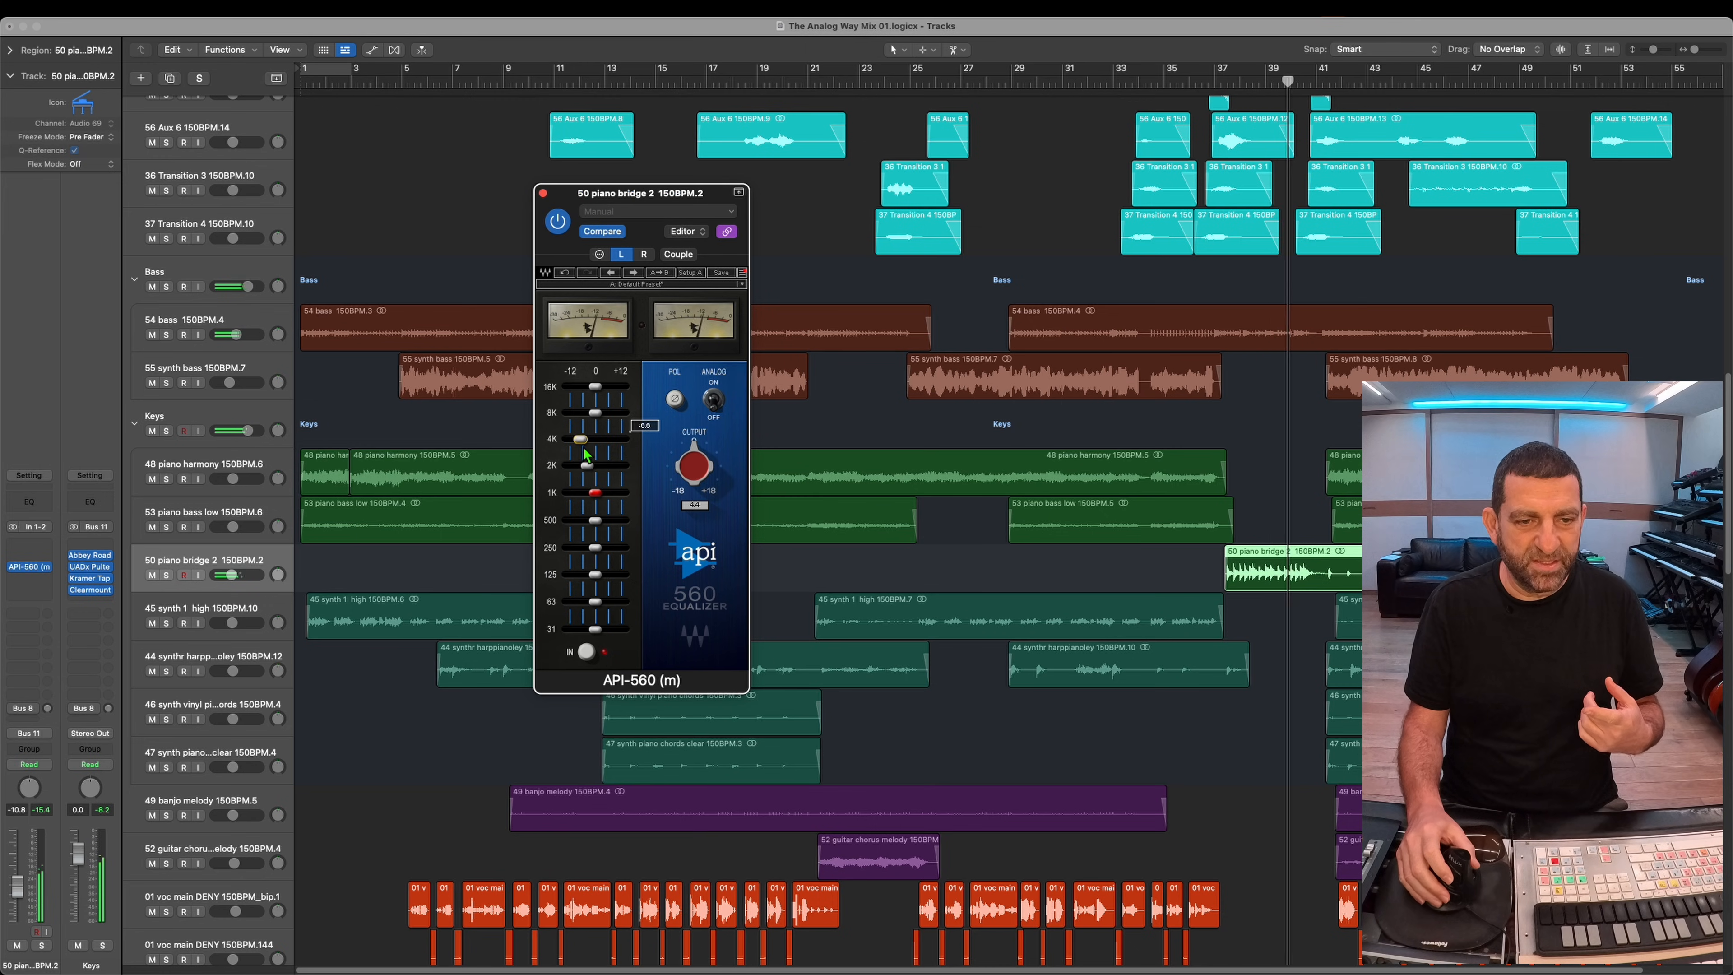
drag(590, 477, 585, 476)
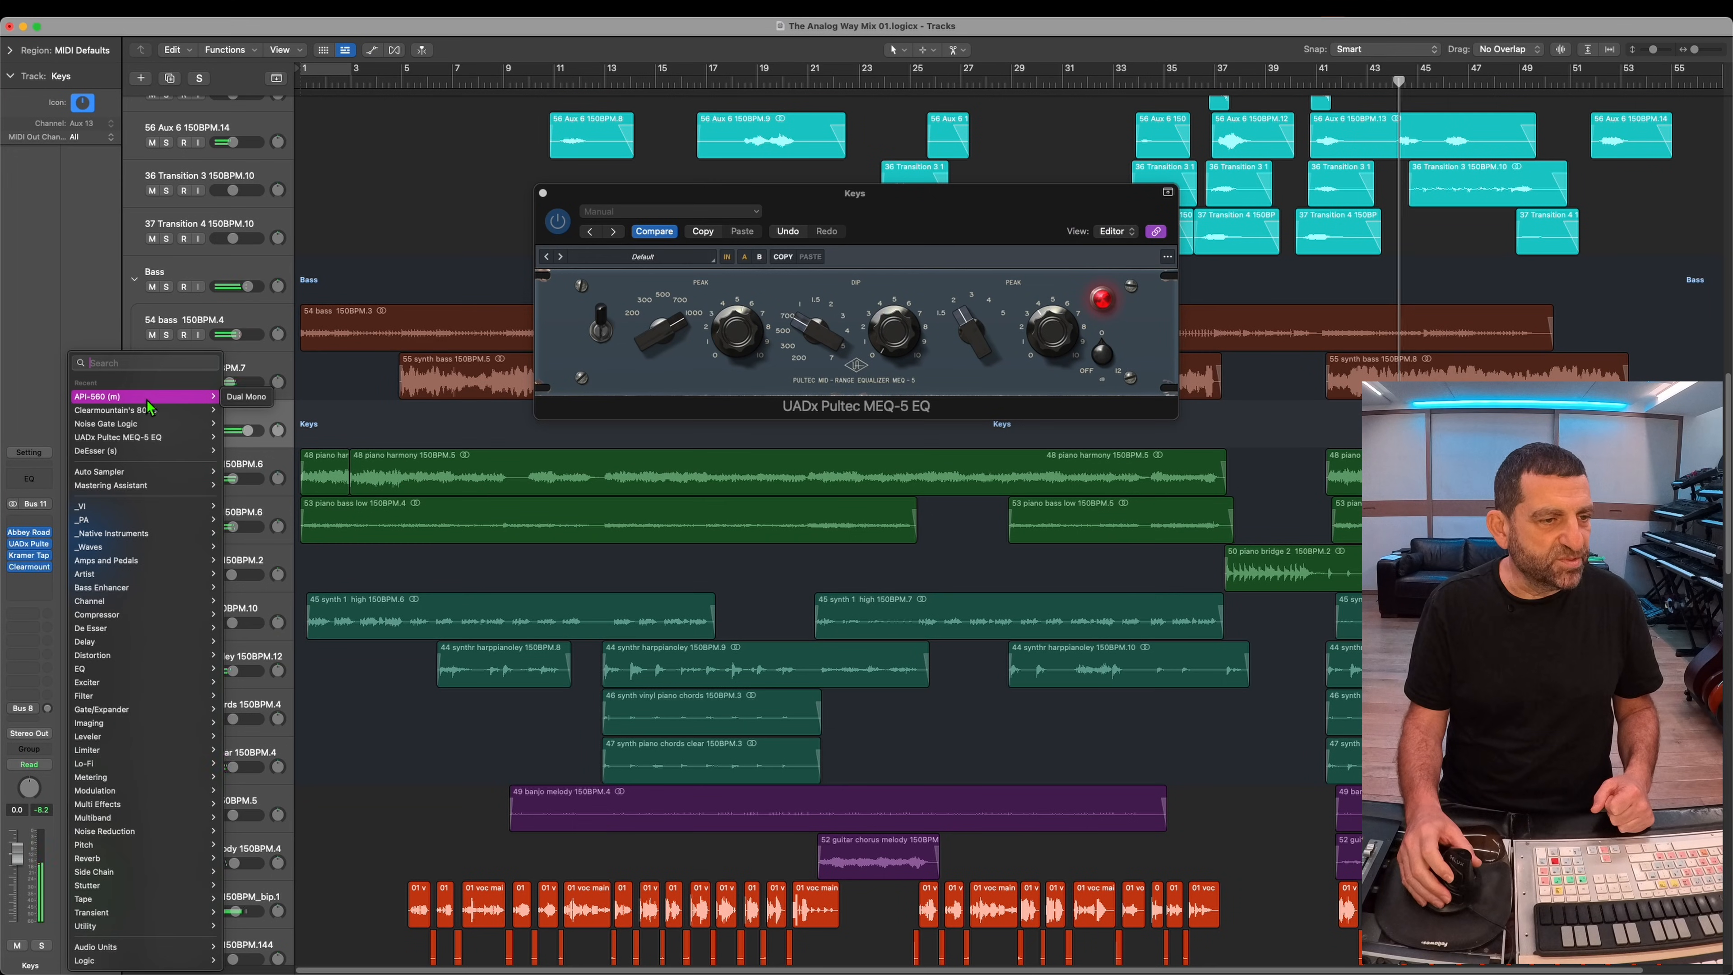
Step: Insert Clearmountain's 8068 and the UADx Ampex ATR-102 Master Tape on the Output channel, and play the song from the beginning
click(151, 410)
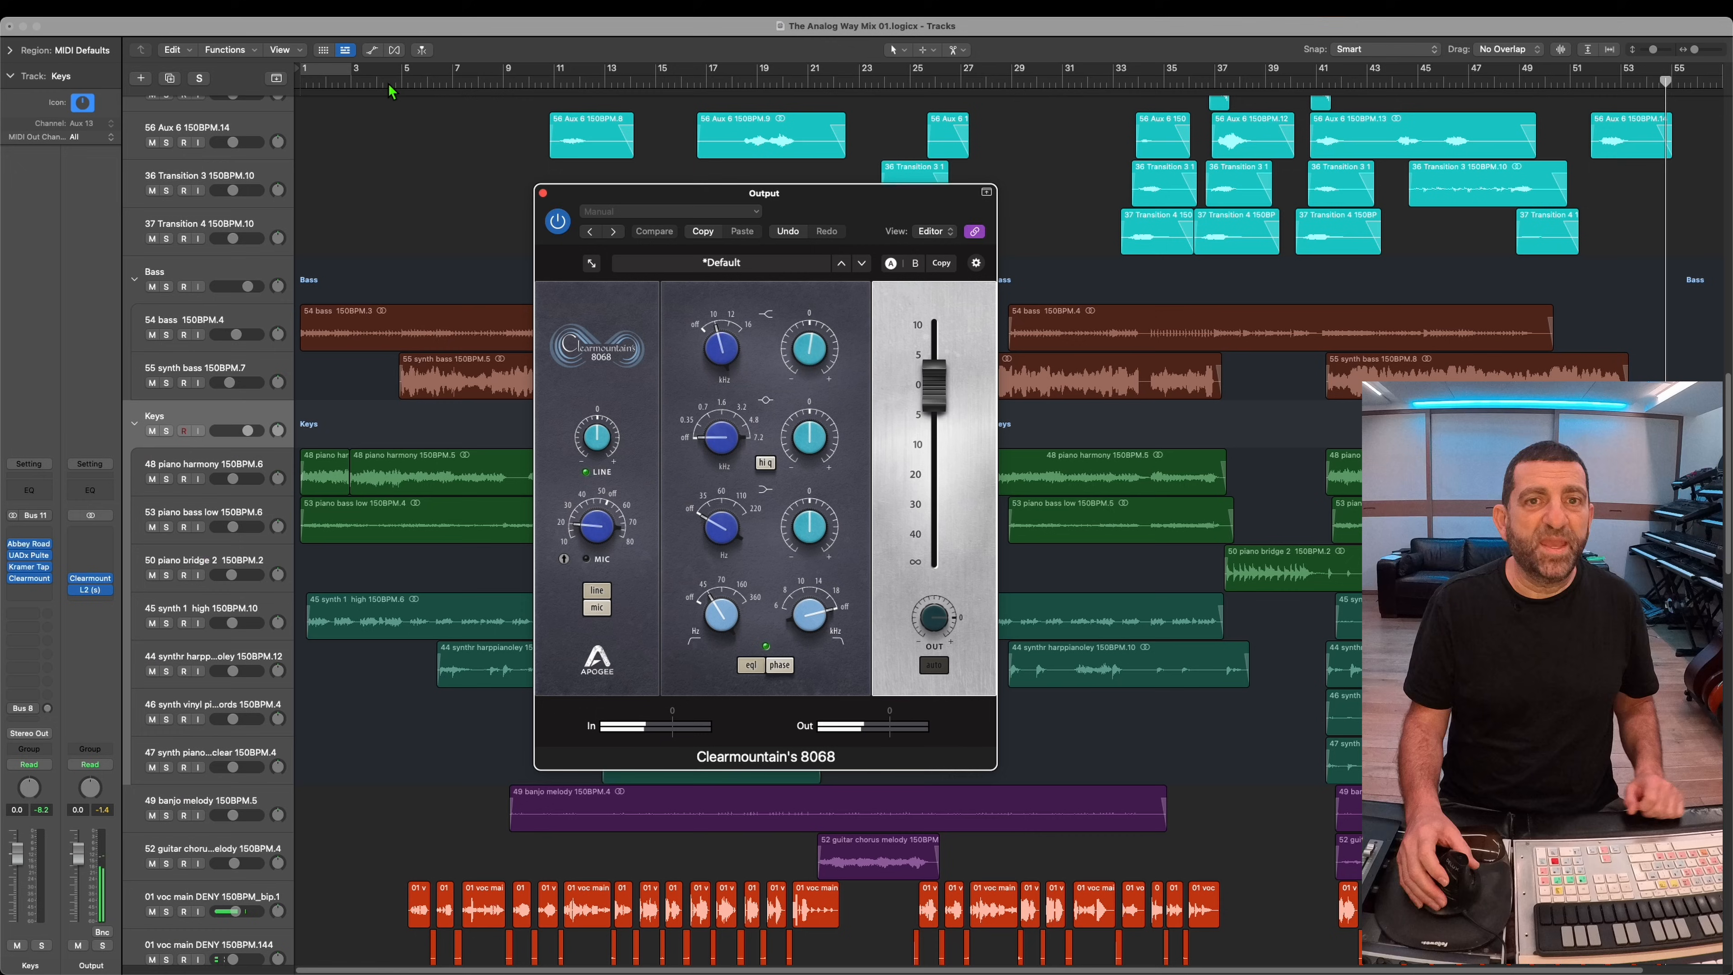
key(space)
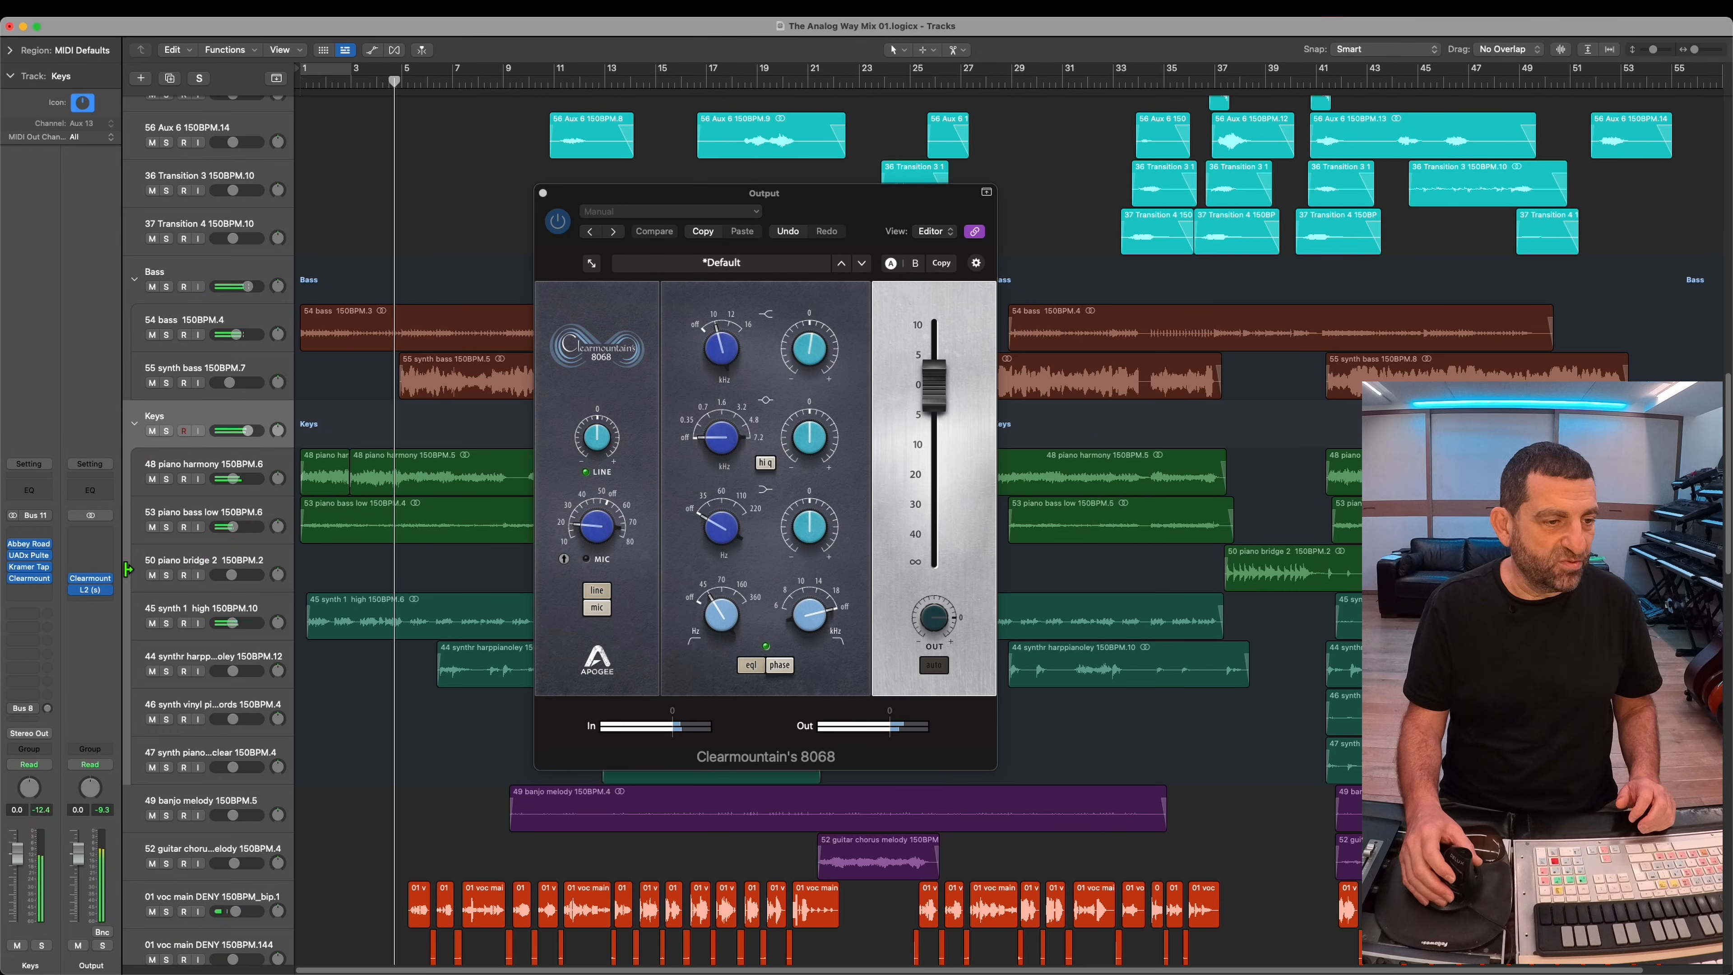
click(104, 558)
mouse_move(150, 887)
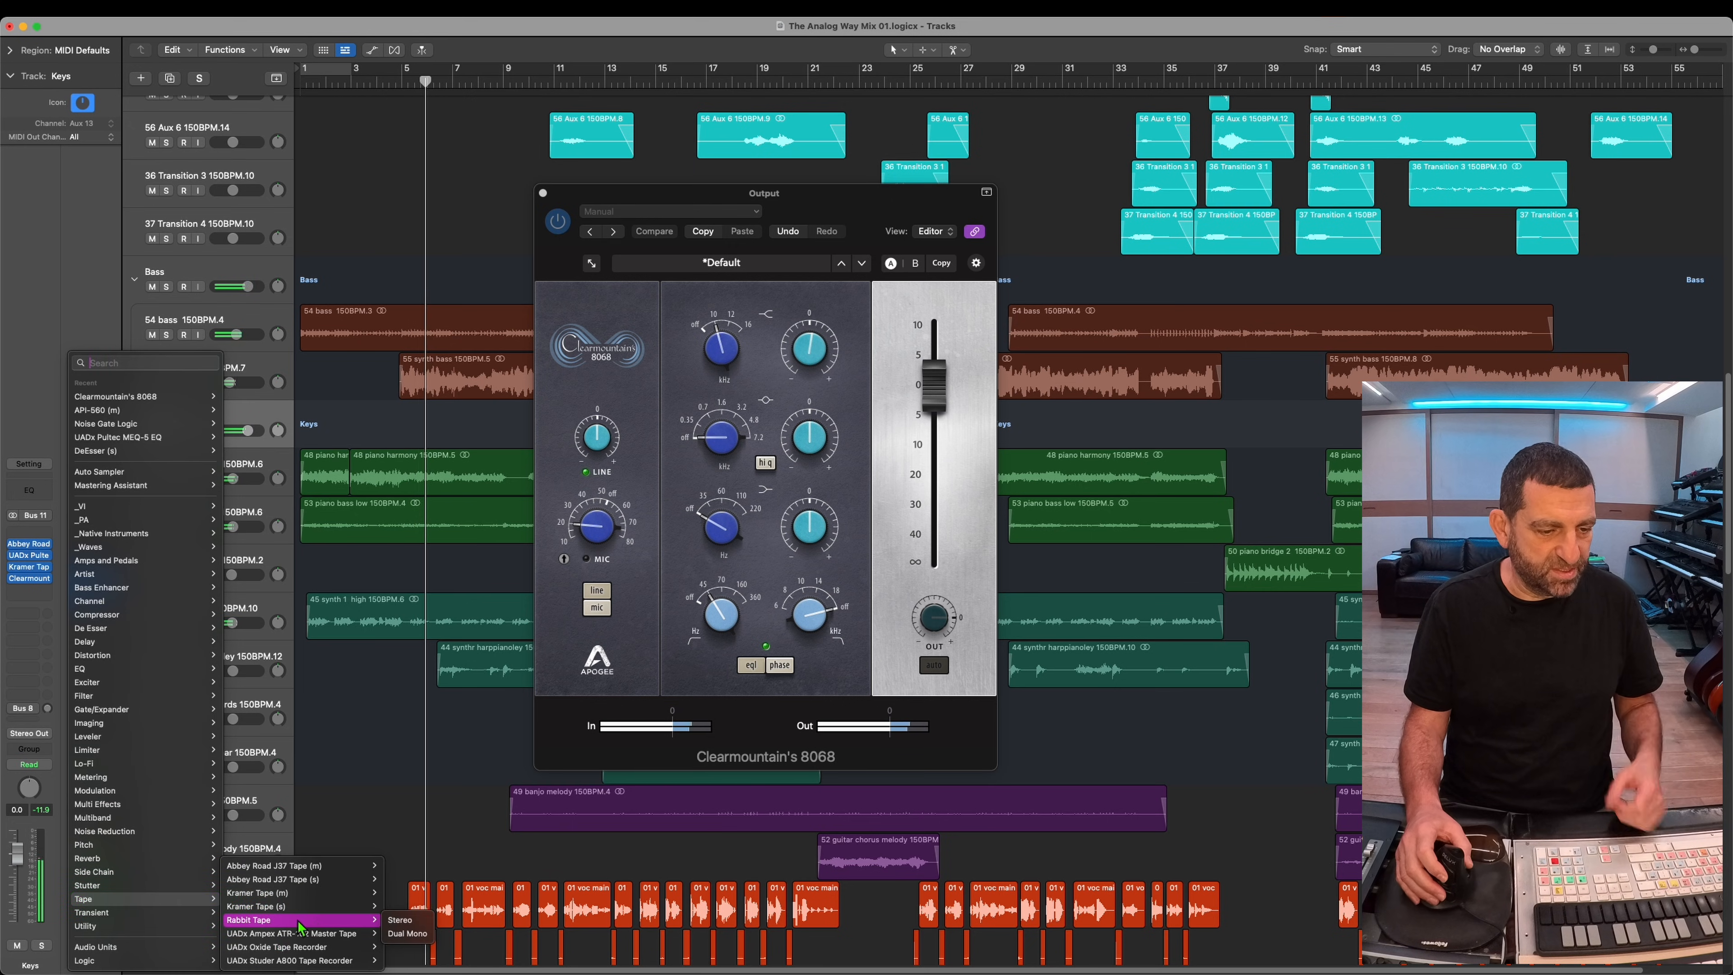
click(353, 933)
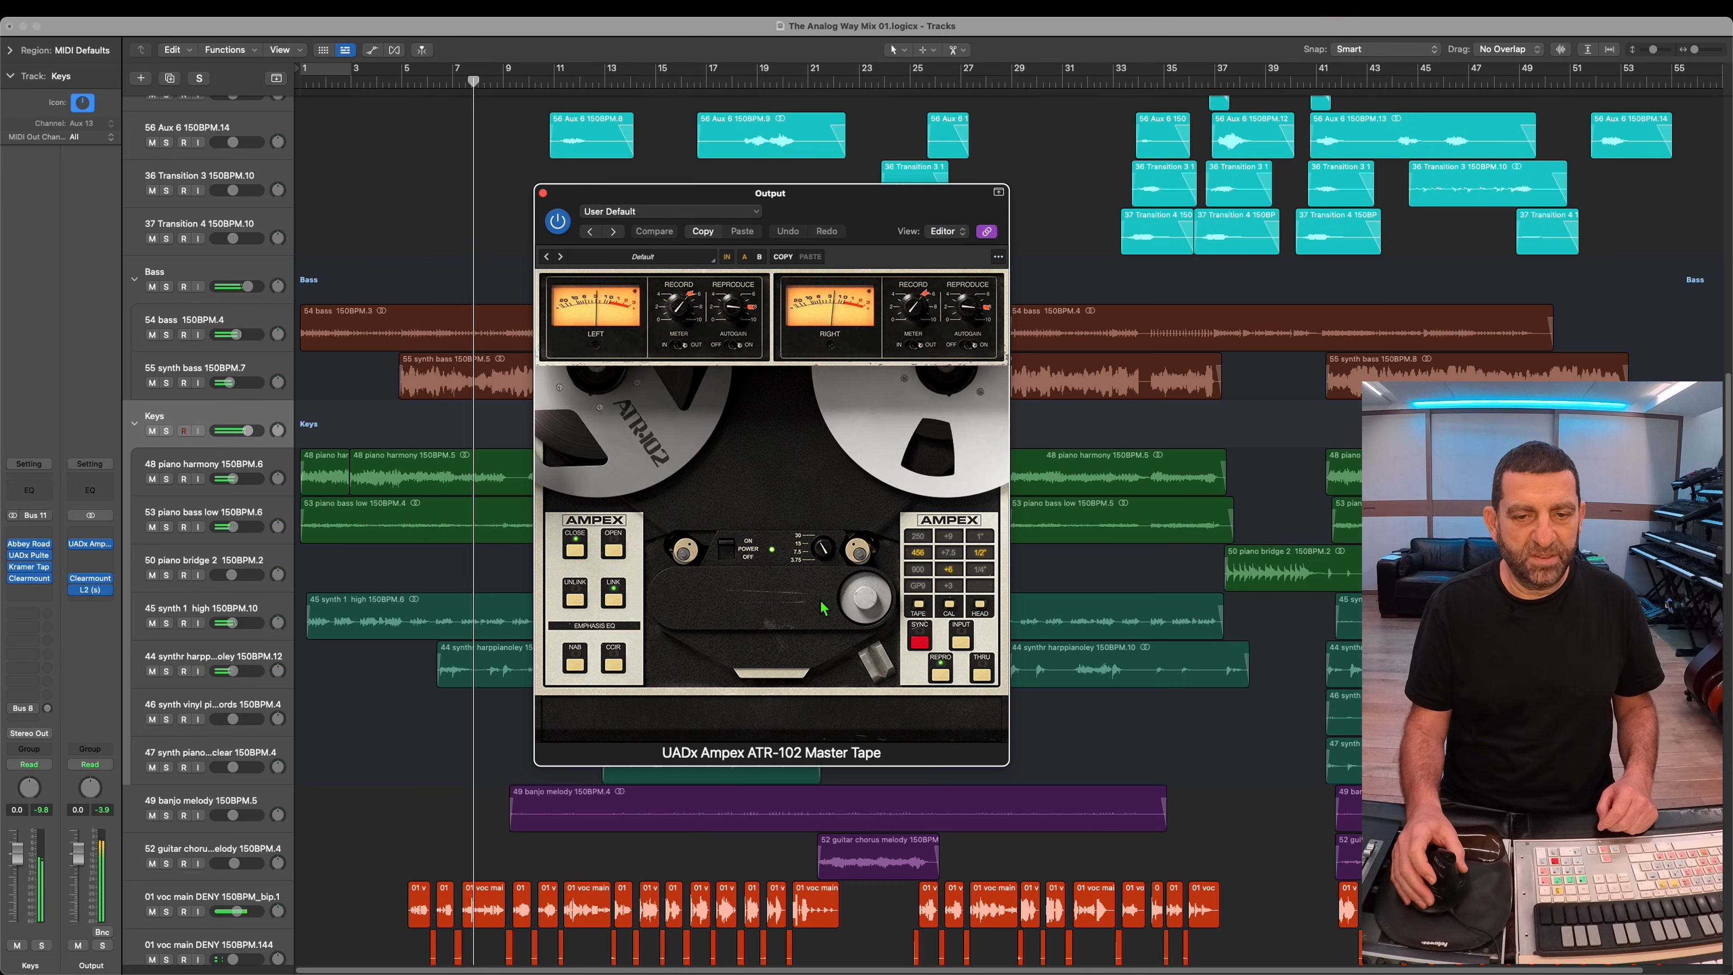
click(798, 545)
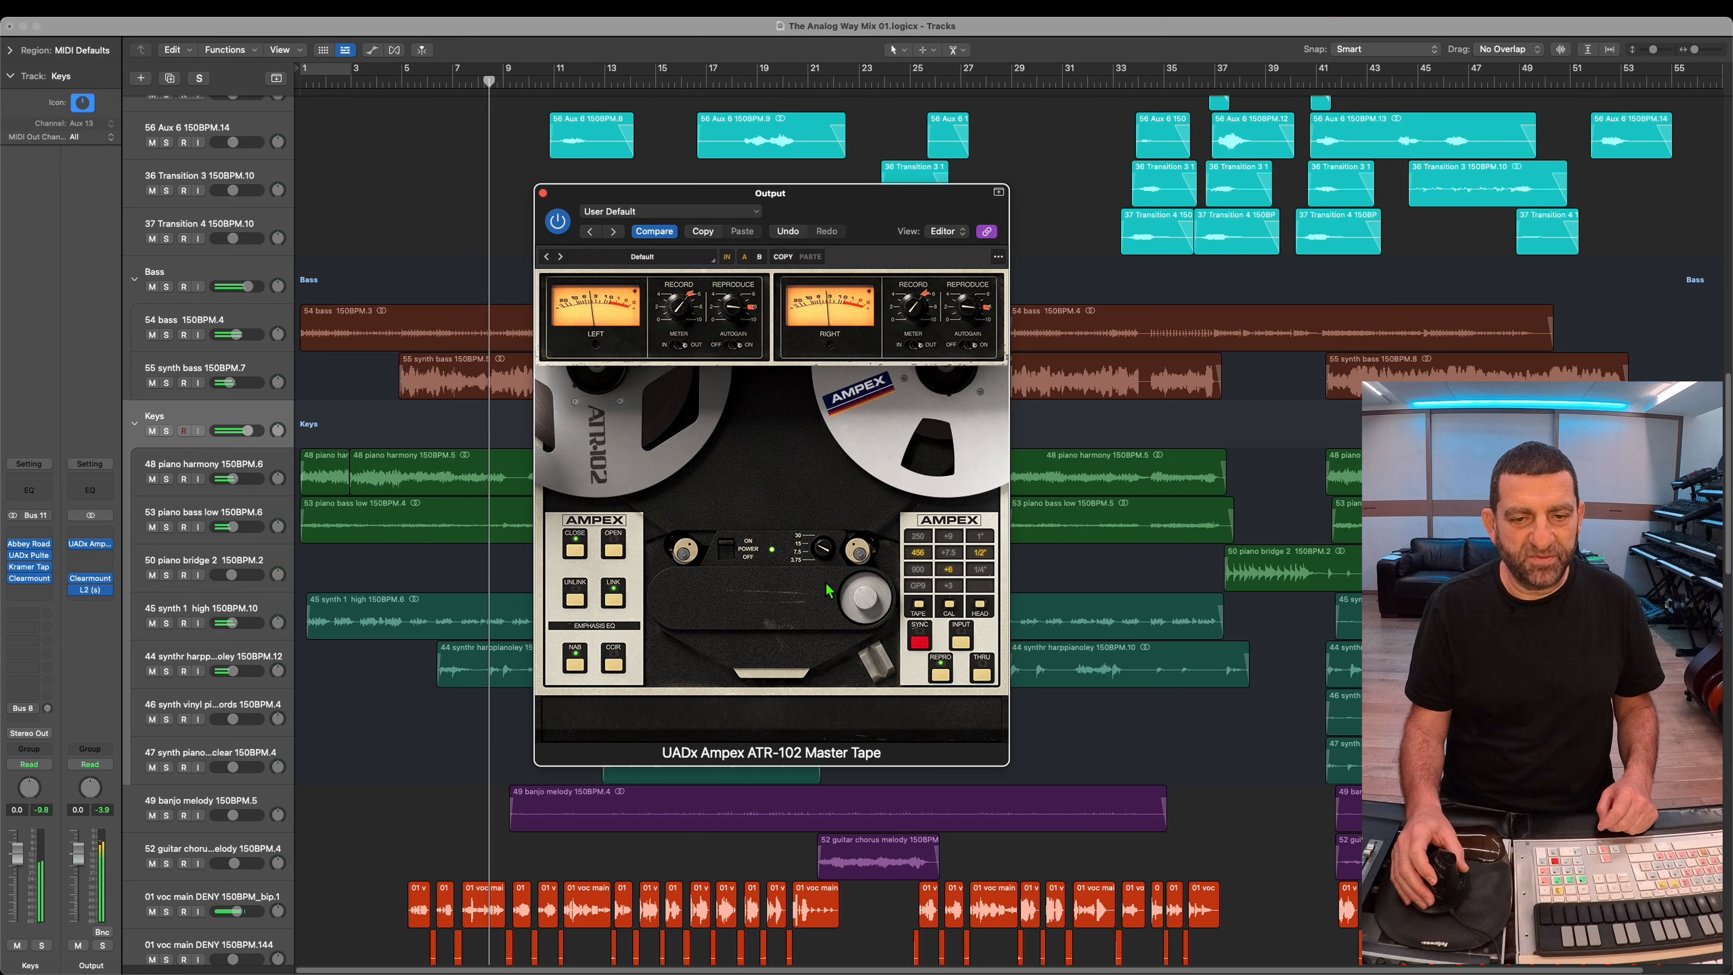